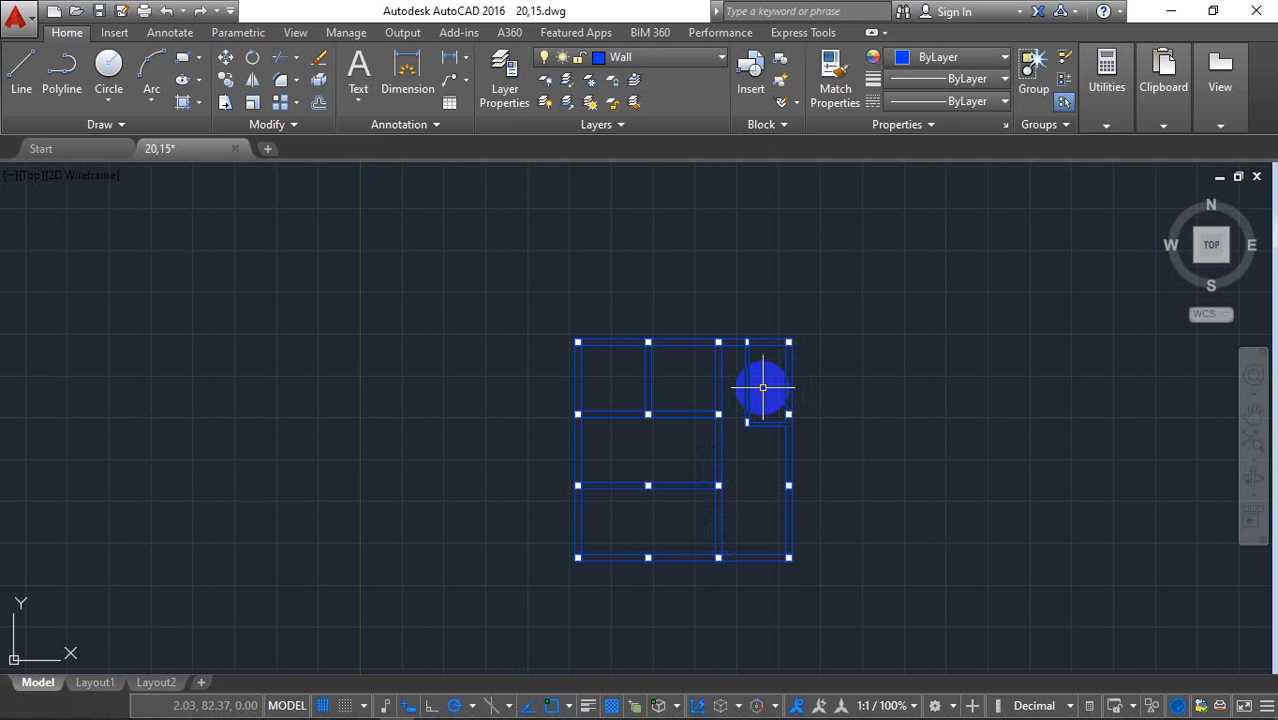
- Offset the inner line of the stairwell's lower wall upward into the stairwell by 1.00
scroll(765, 384, "up", 4)
scroll(805, 366, "up", 4)
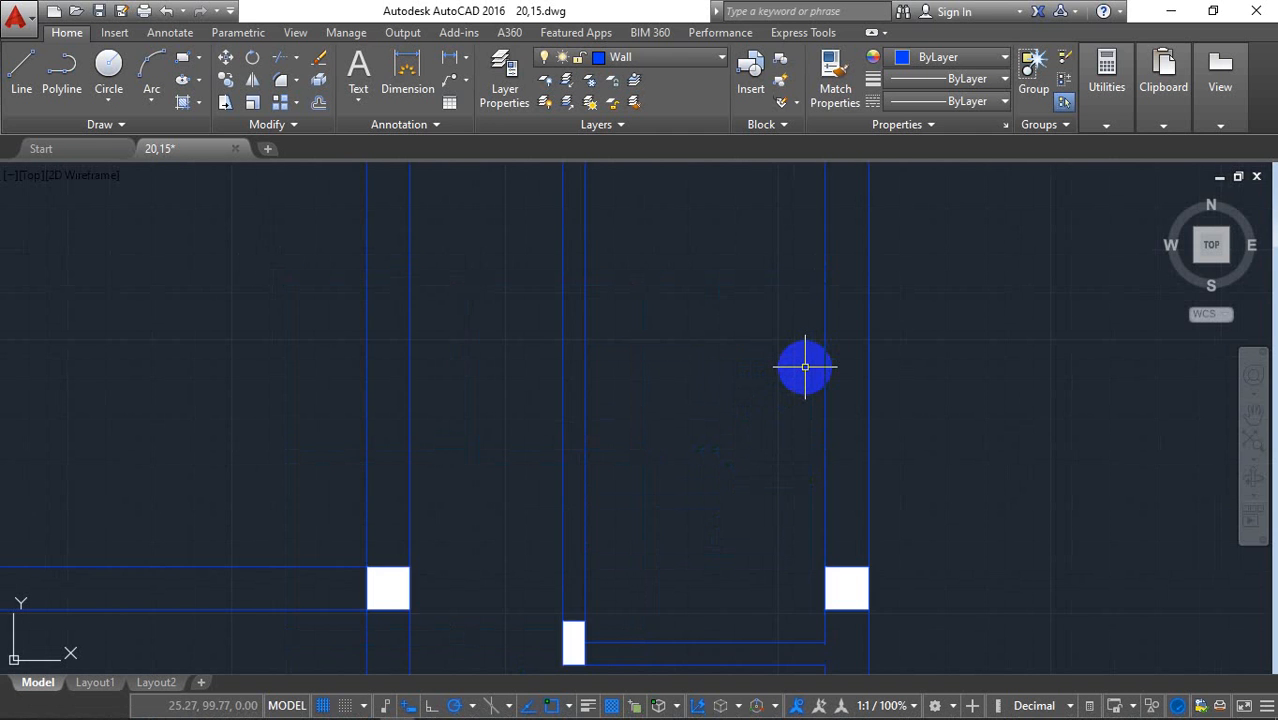
scroll(805, 366, "down", 3)
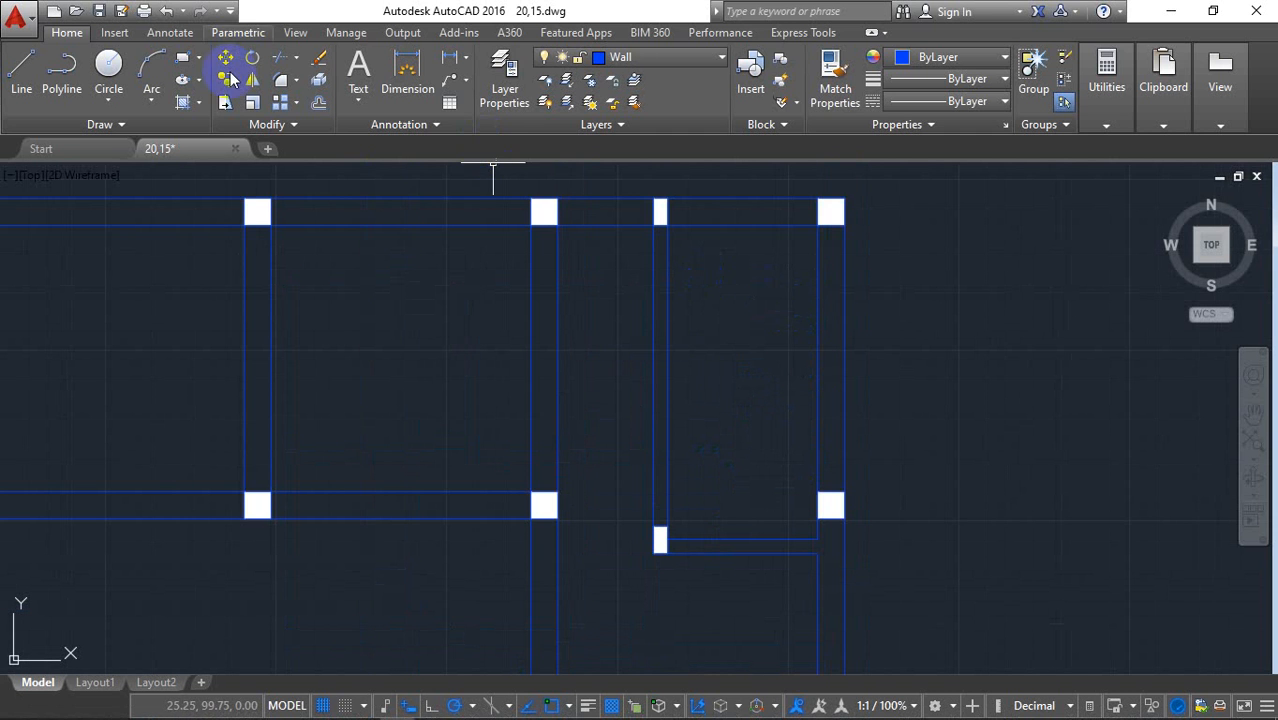
left_click(318, 102)
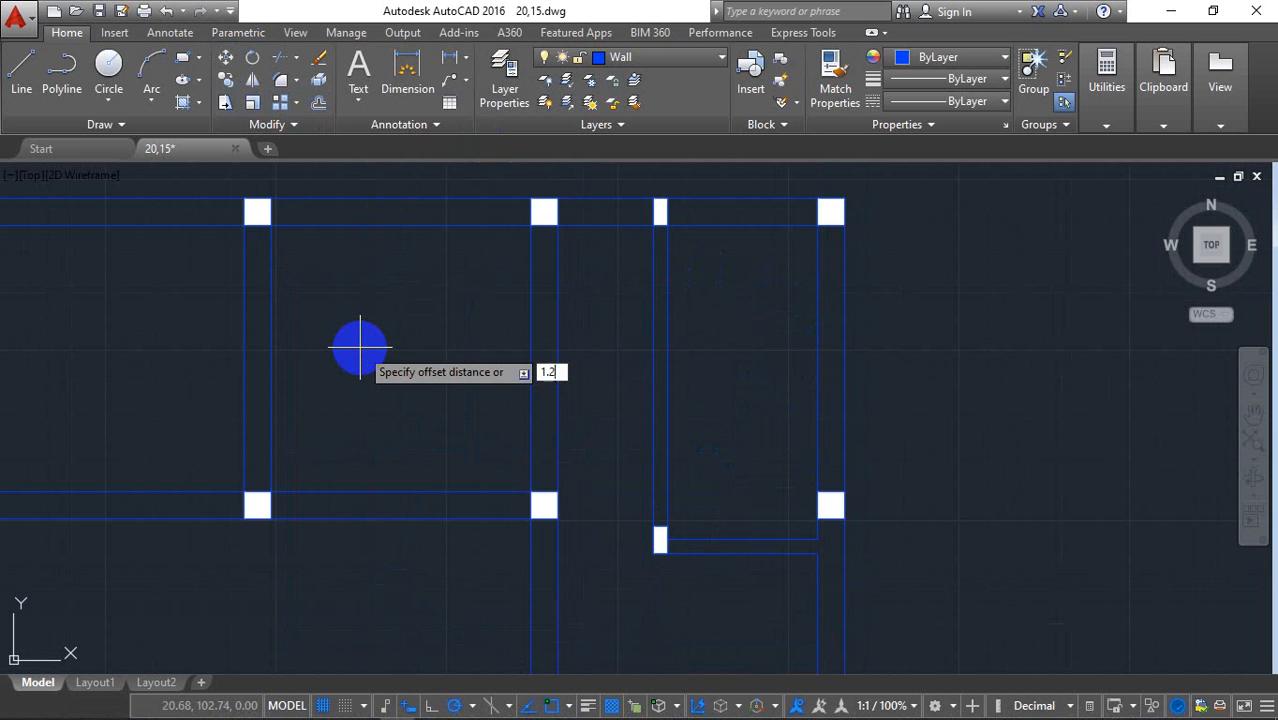
key("Return")
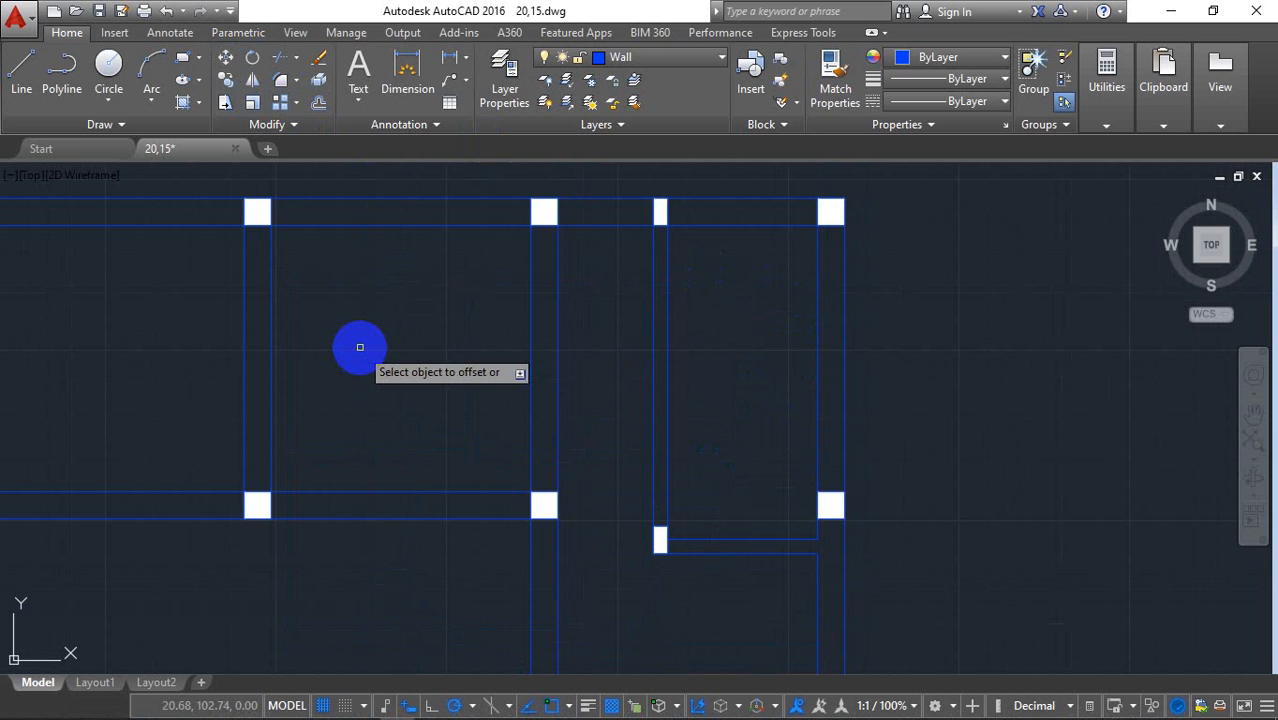
left_click(318, 102)
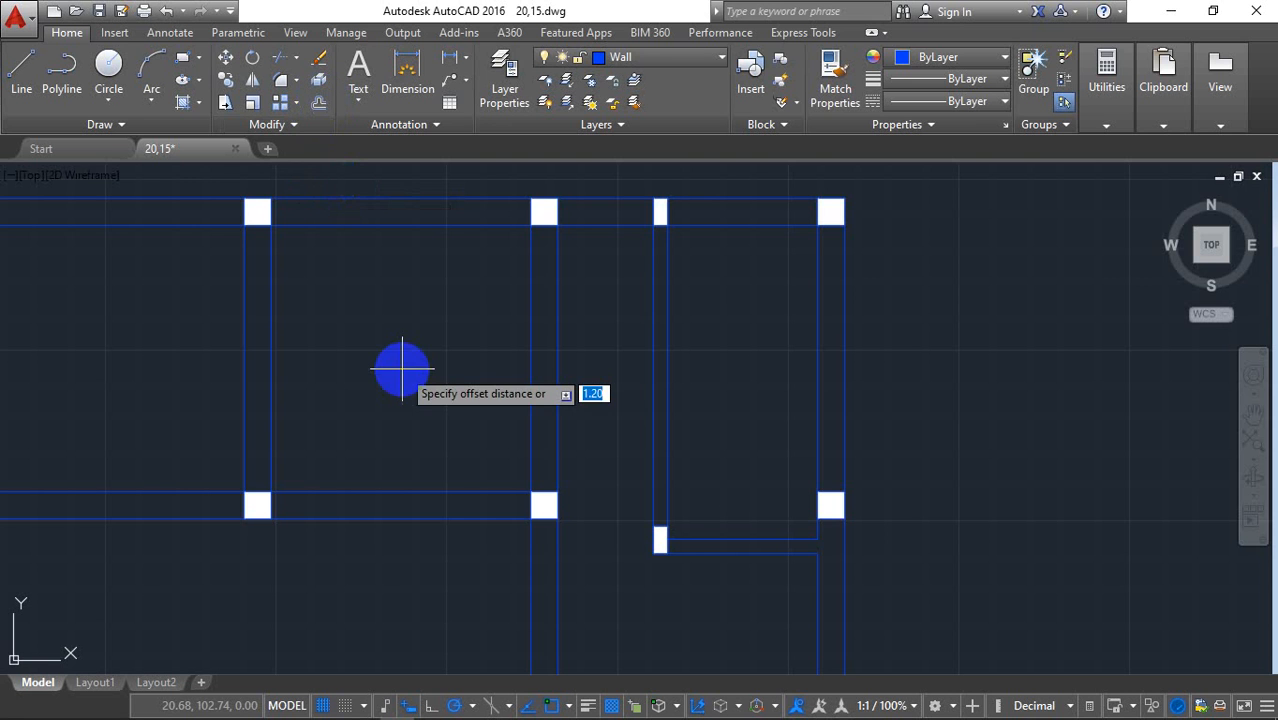
key("Return")
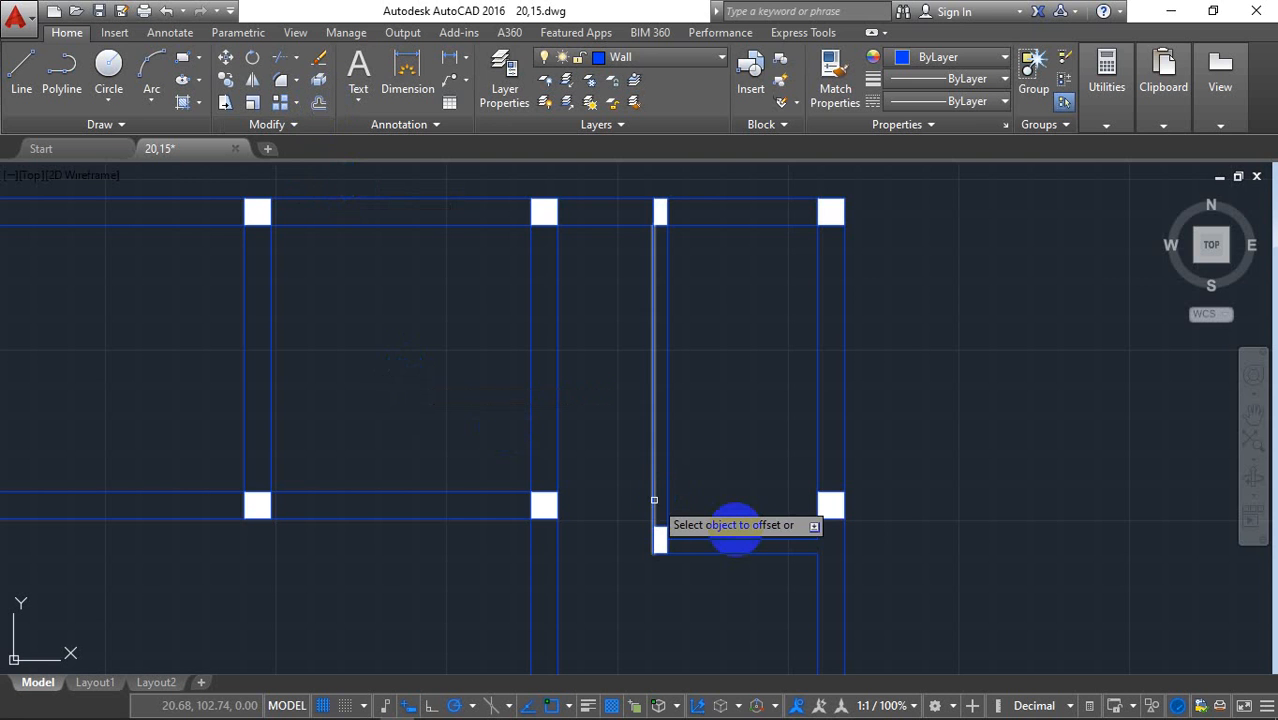
left_click(735, 541)
left_click(744, 422)
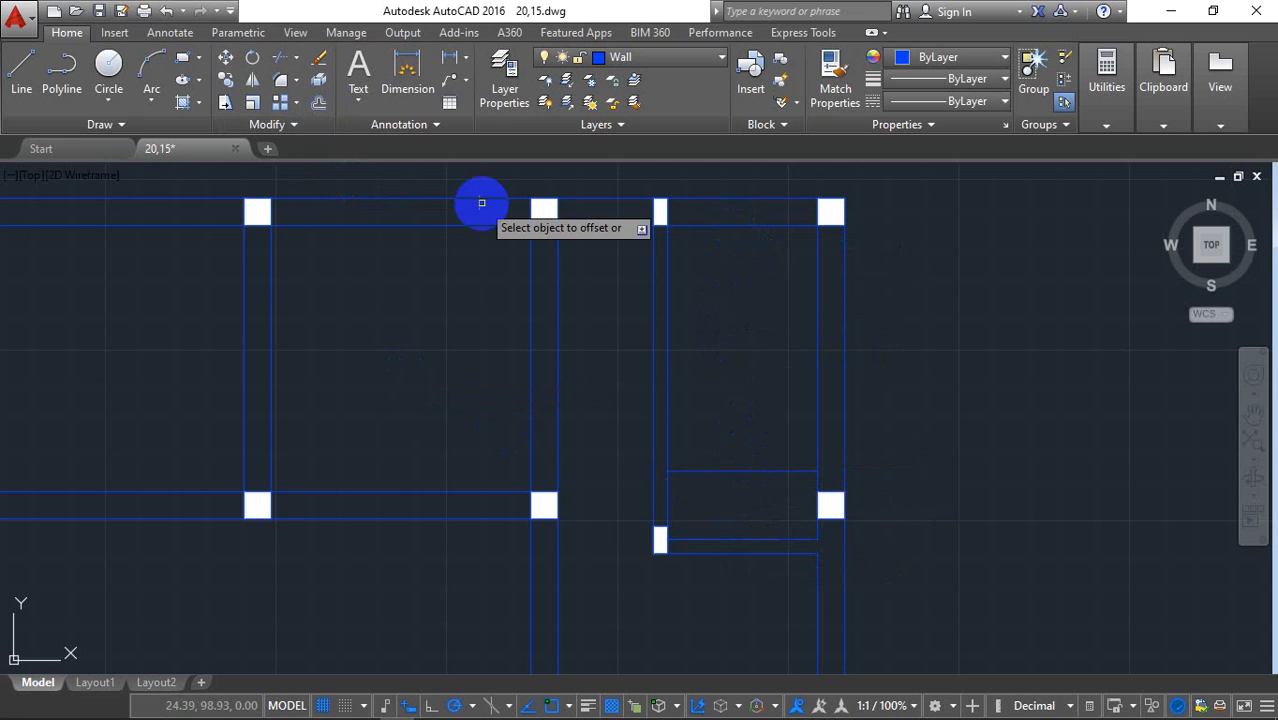
- Offset the new stair line upward repeatedly at 0.3 spacing to create ten more tread lines
left_click(320, 104)
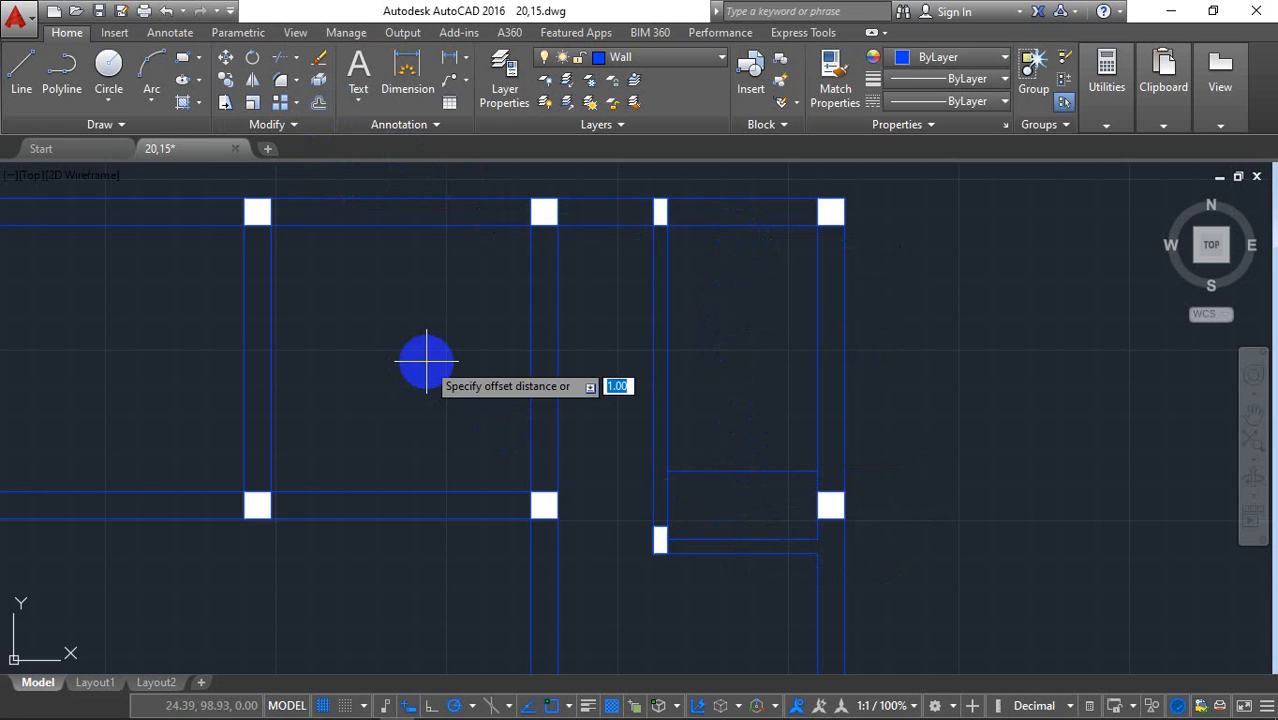
type("0.3")
key("Return")
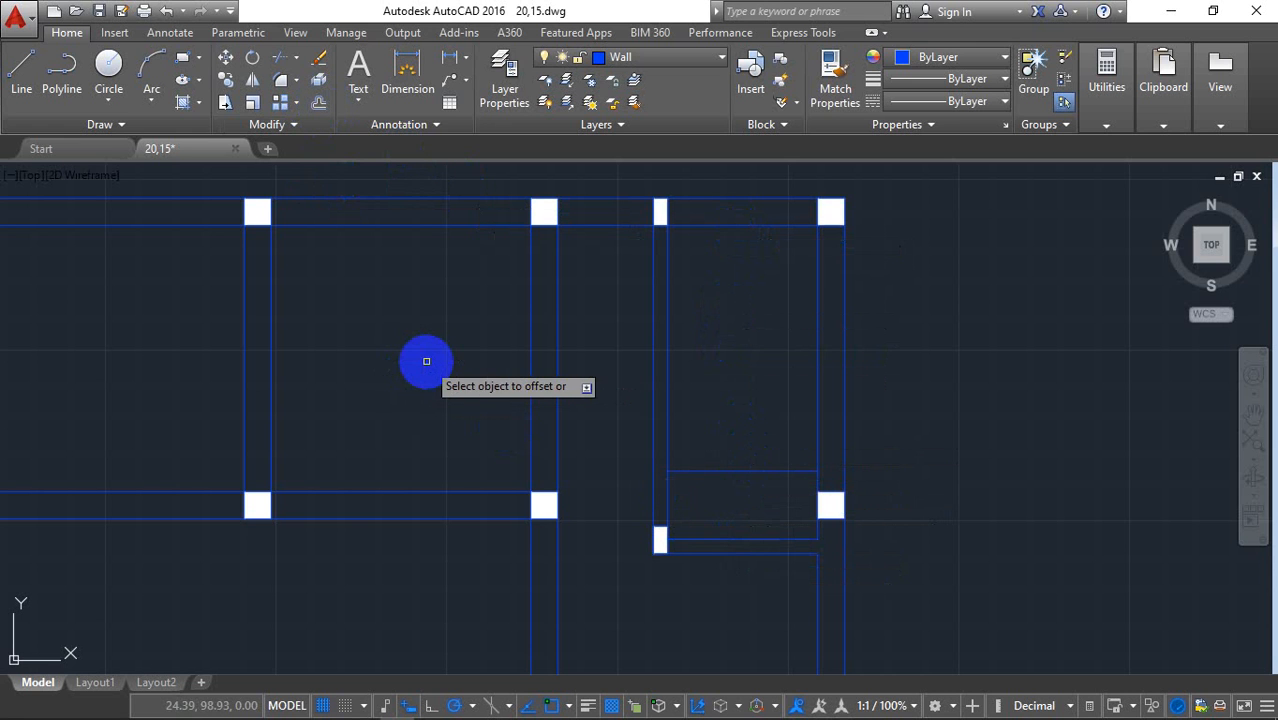
left_click(769, 469)
left_click(744, 454)
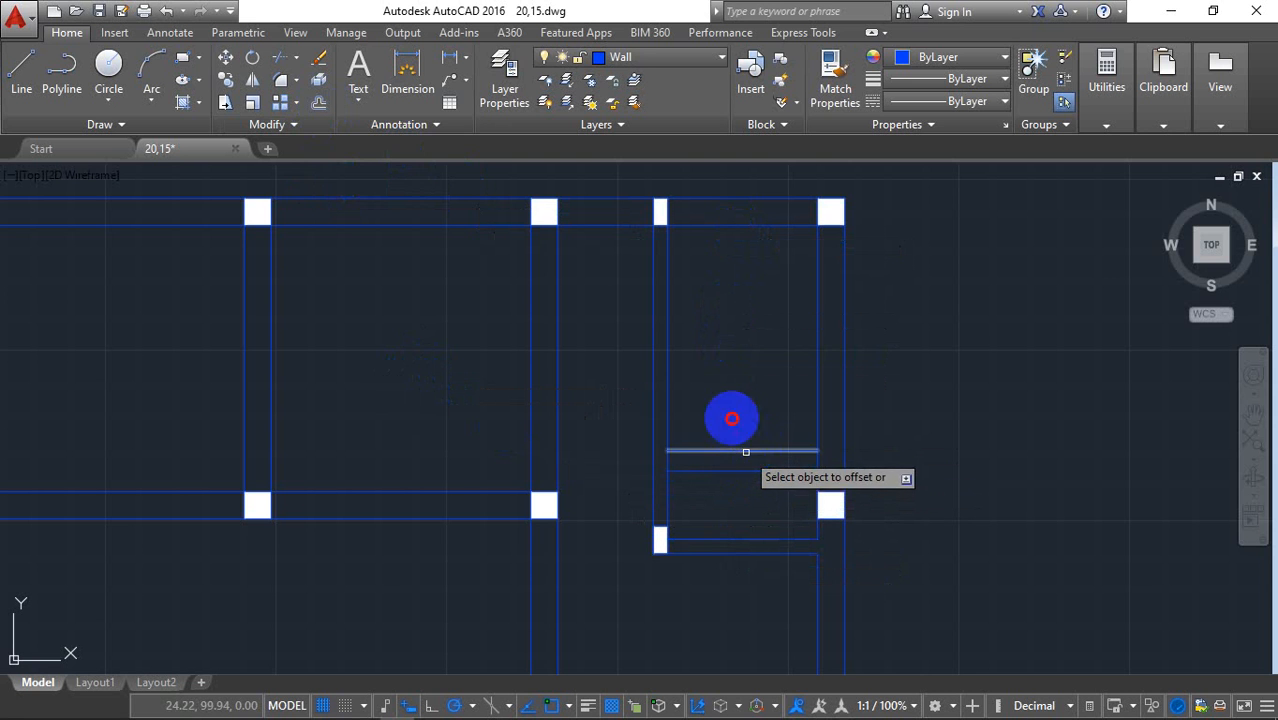
left_click(735, 449)
left_click(713, 357)
left_click(729, 431)
left_click(729, 424)
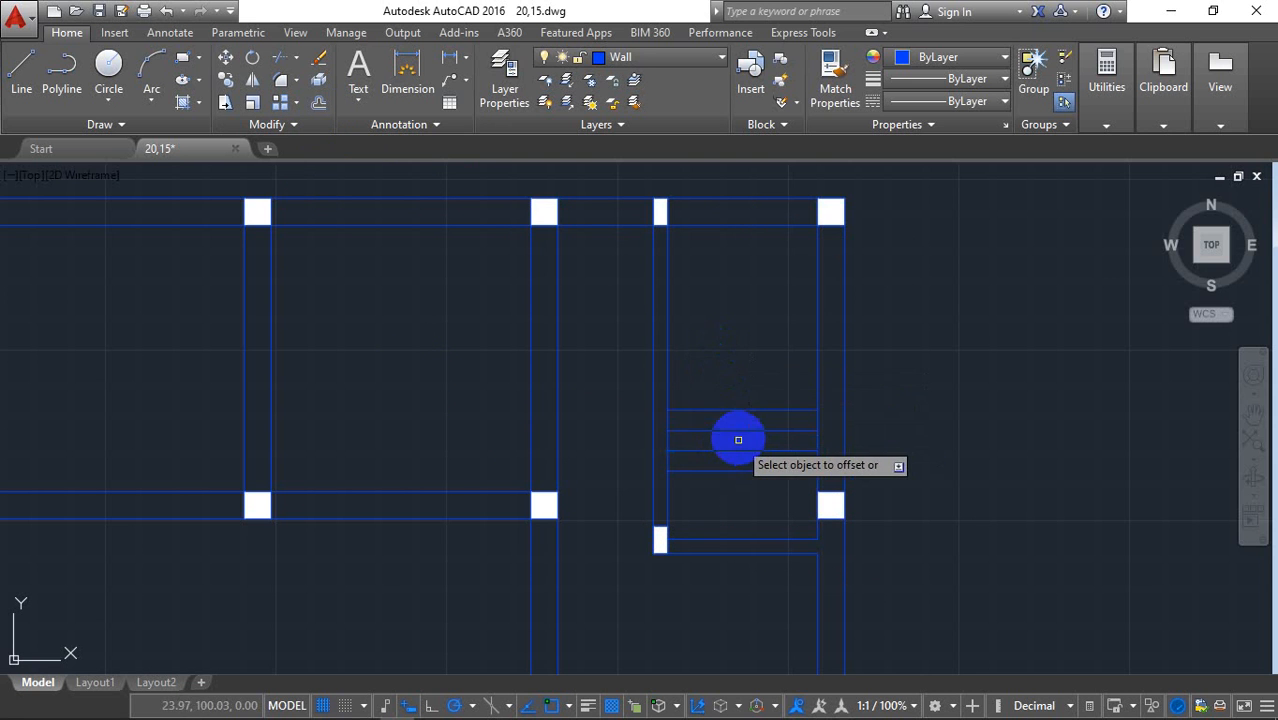
left_click(730, 409)
left_click(722, 379)
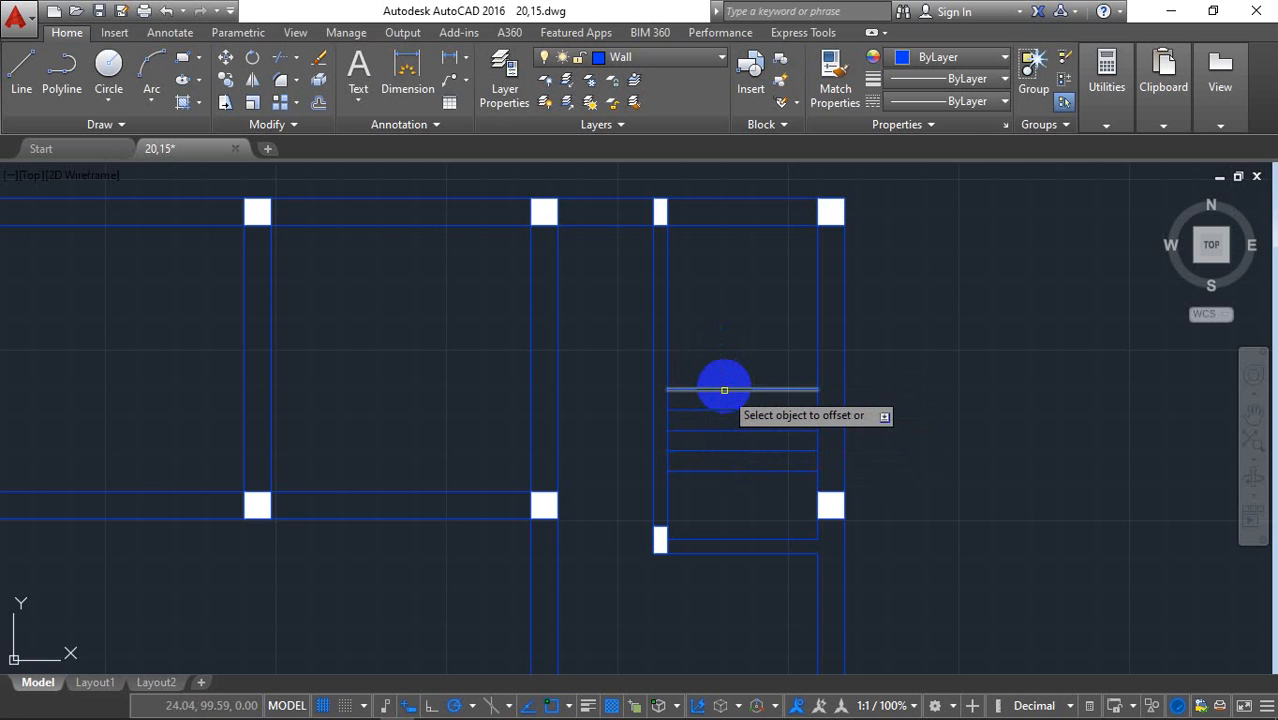
left_click(722, 389)
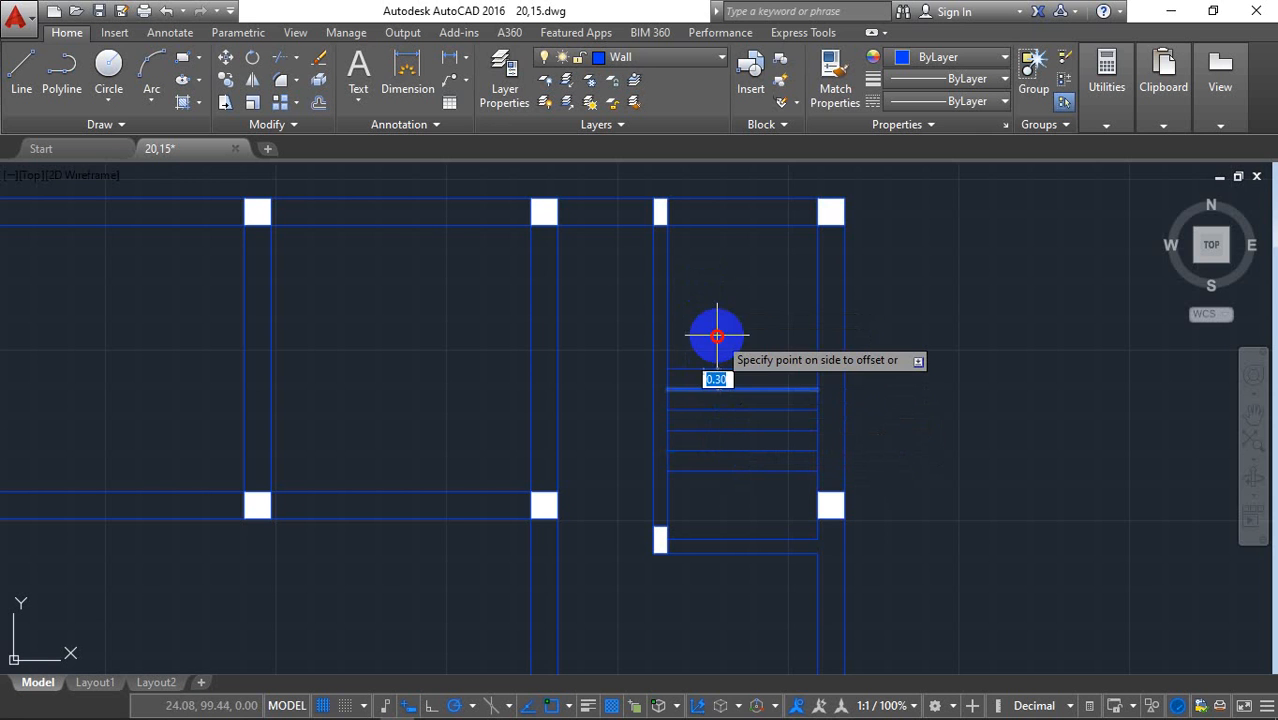
left_click(714, 348)
left_click(720, 369)
left_click(716, 347)
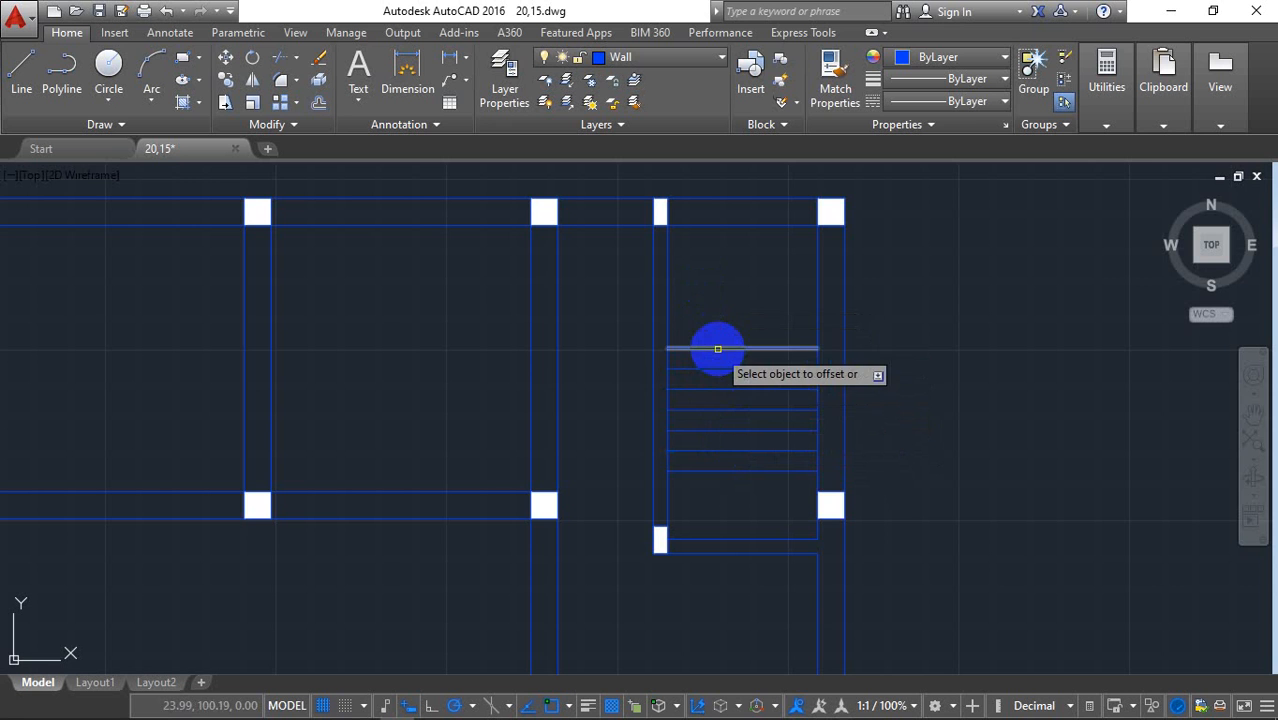
left_click(716, 347)
left_click(705, 320)
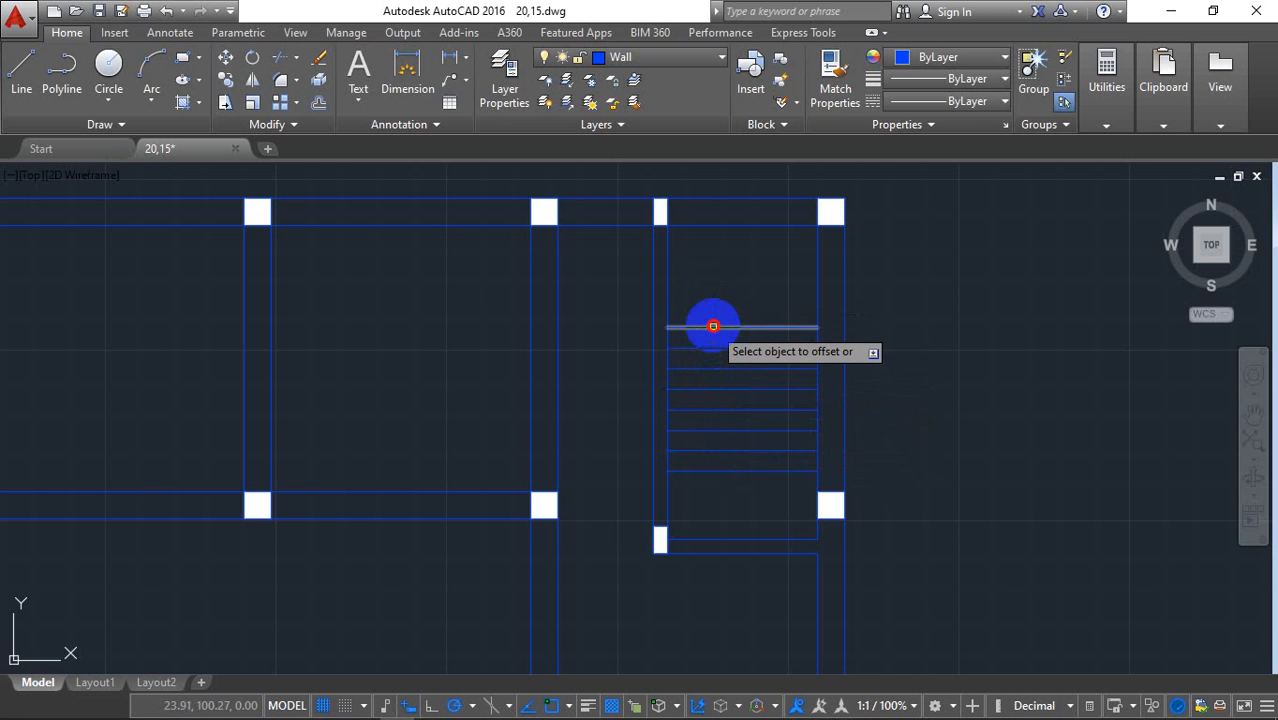
left_click(712, 326)
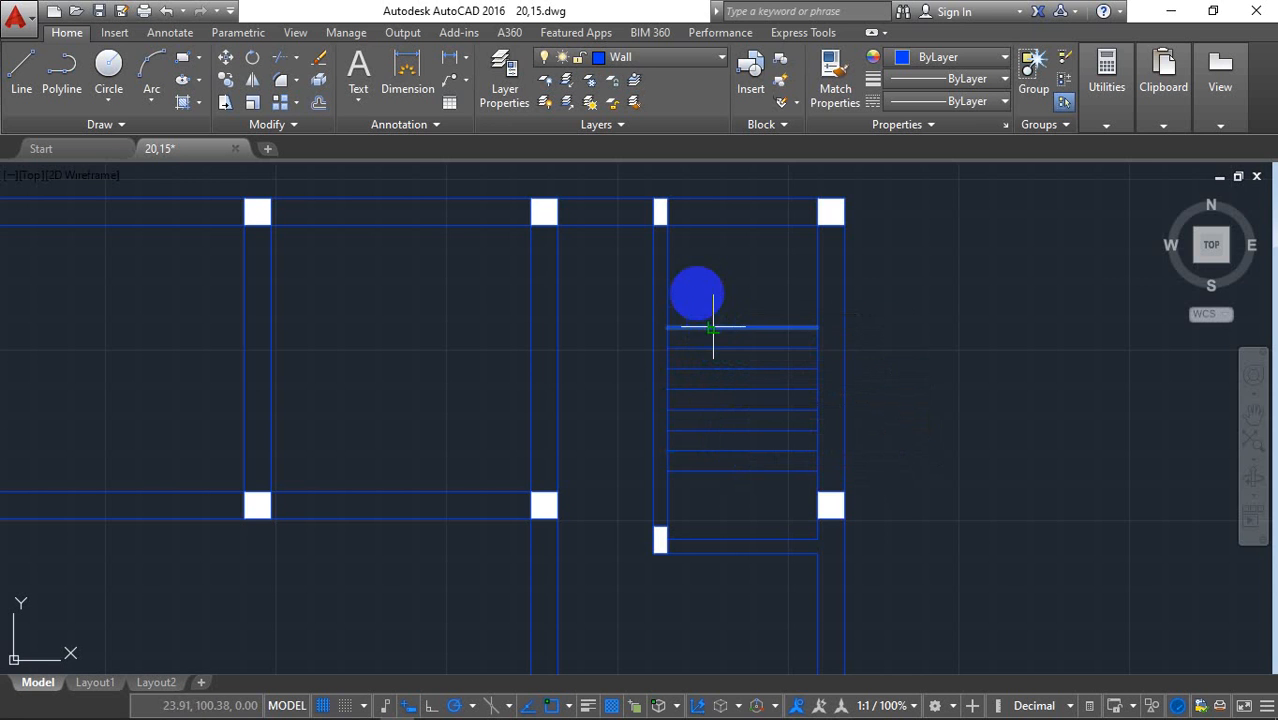
left_click(697, 295)
left_click(704, 306)
left_click(700, 290)
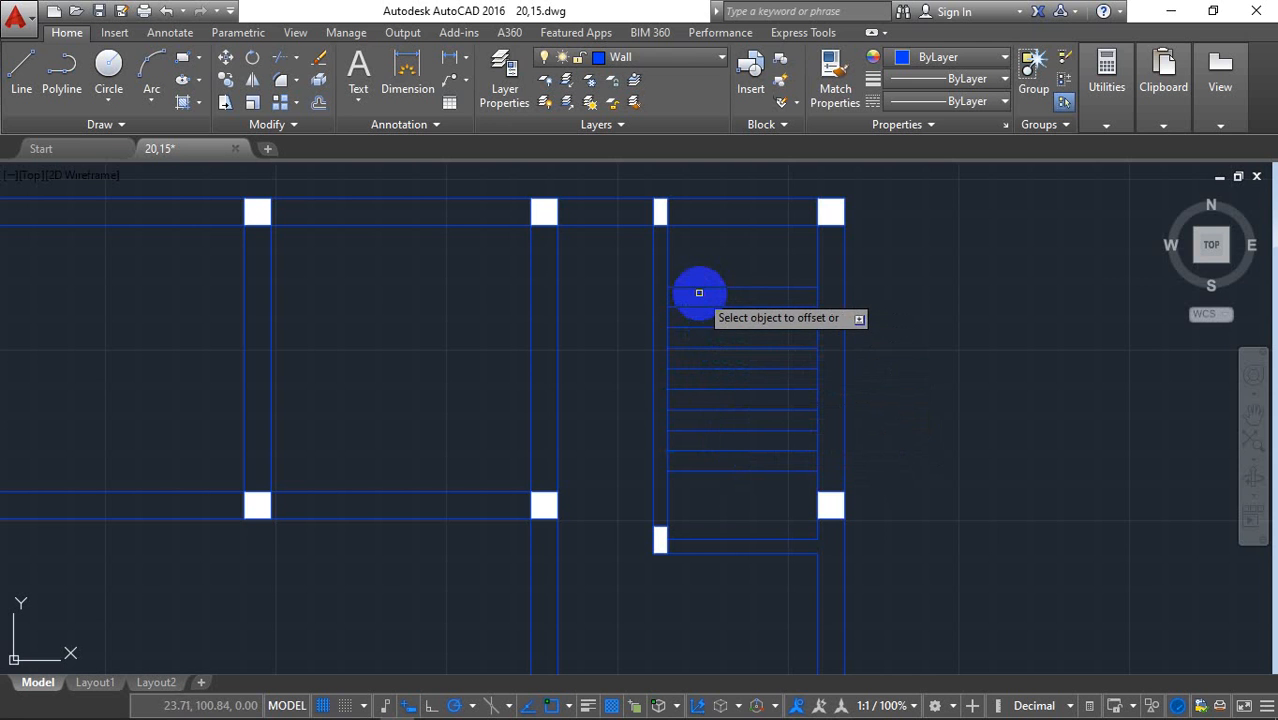
left_click(699, 288)
left_click(691, 272)
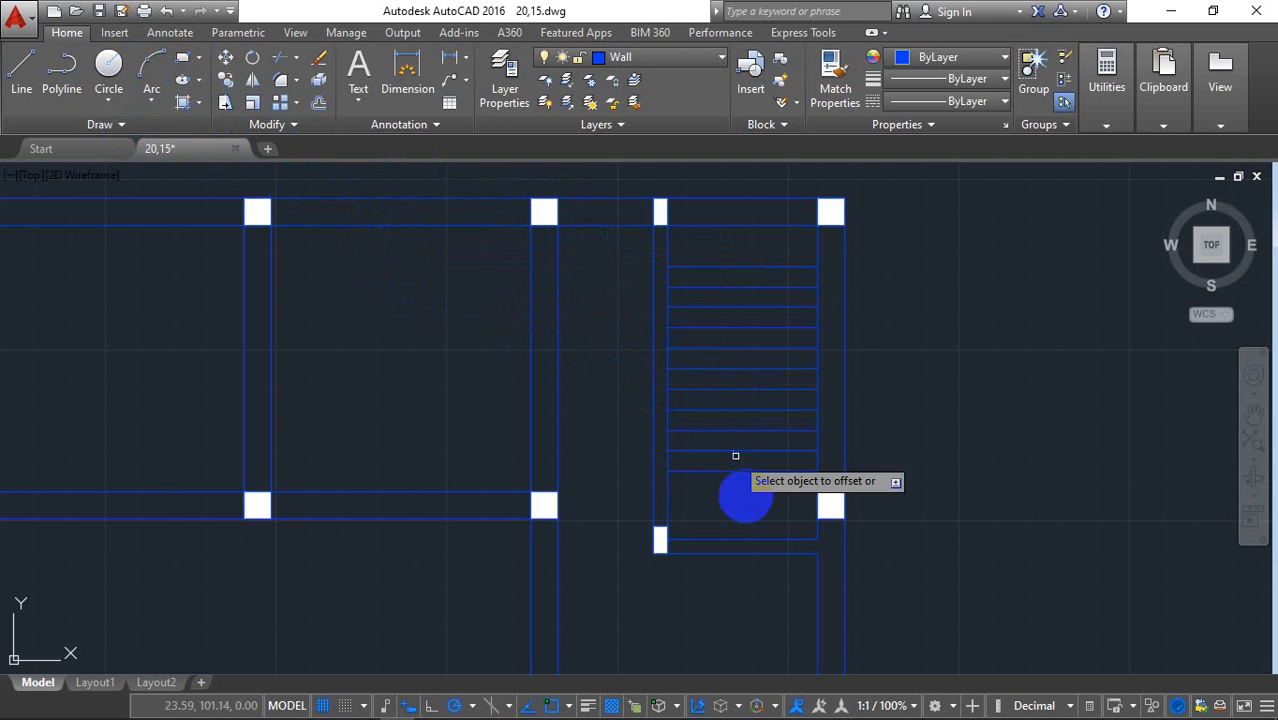
key("Escape")
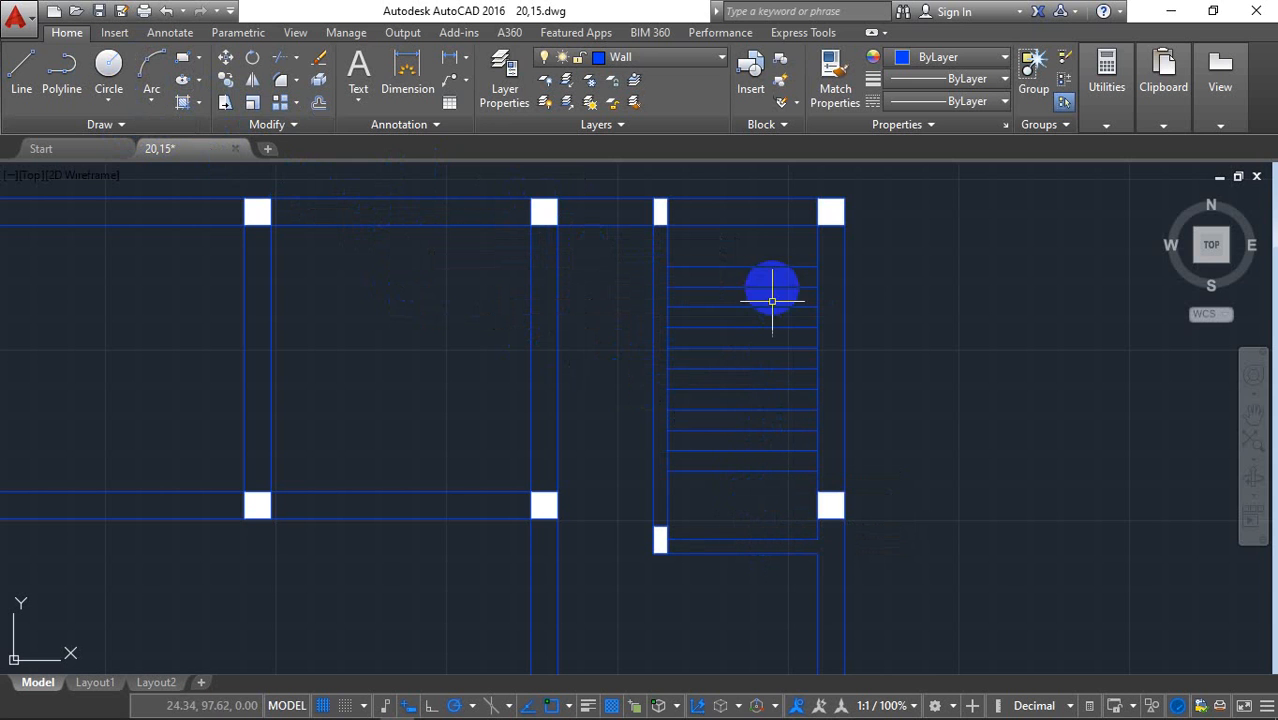
- Move all eleven stair tread lines straight down by 0.4
mouse_move(770, 264)
left_mouse_down()
mouse_move(747, 448)
mouse_move(756, 471)
left_mouse_up()
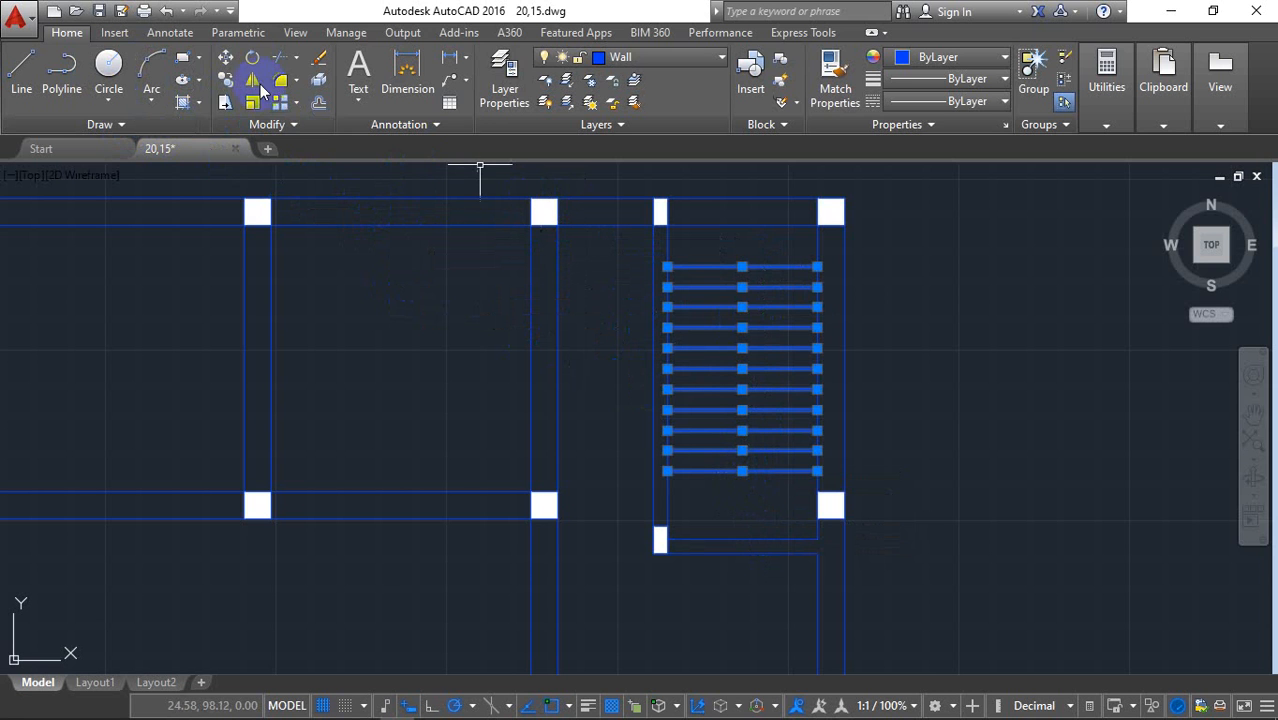
left_click(232, 62)
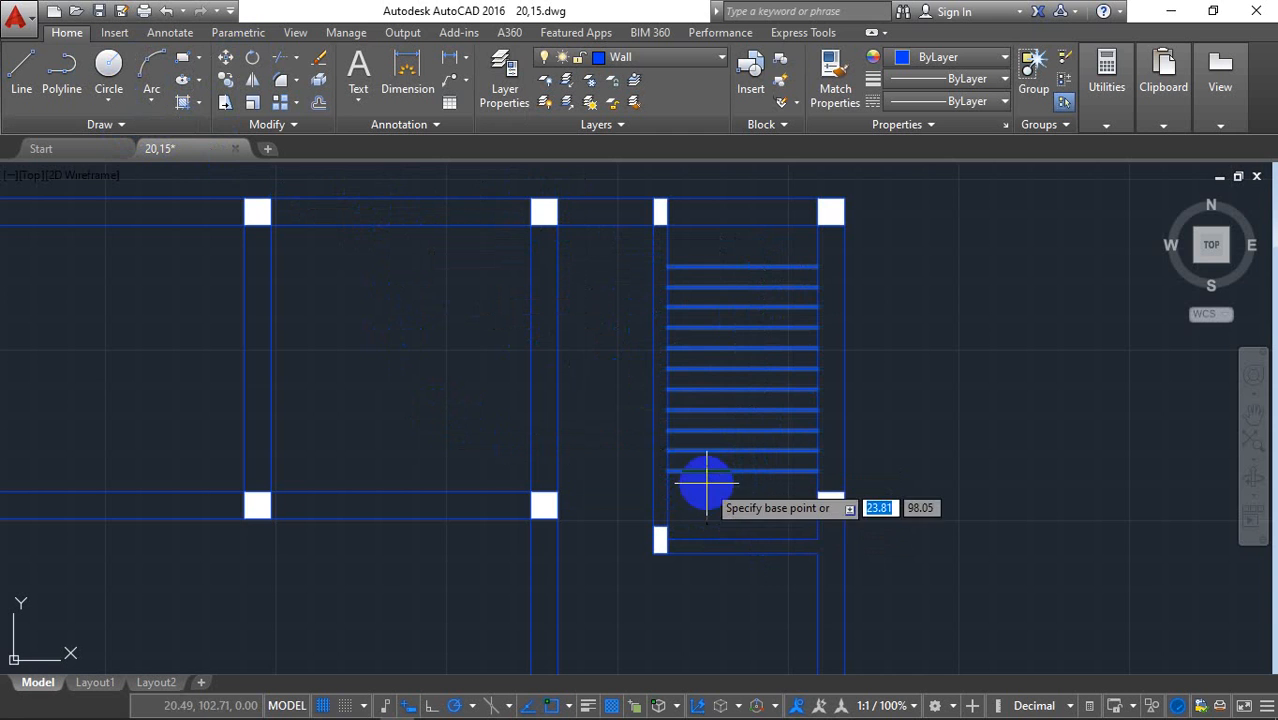
left_click(744, 470)
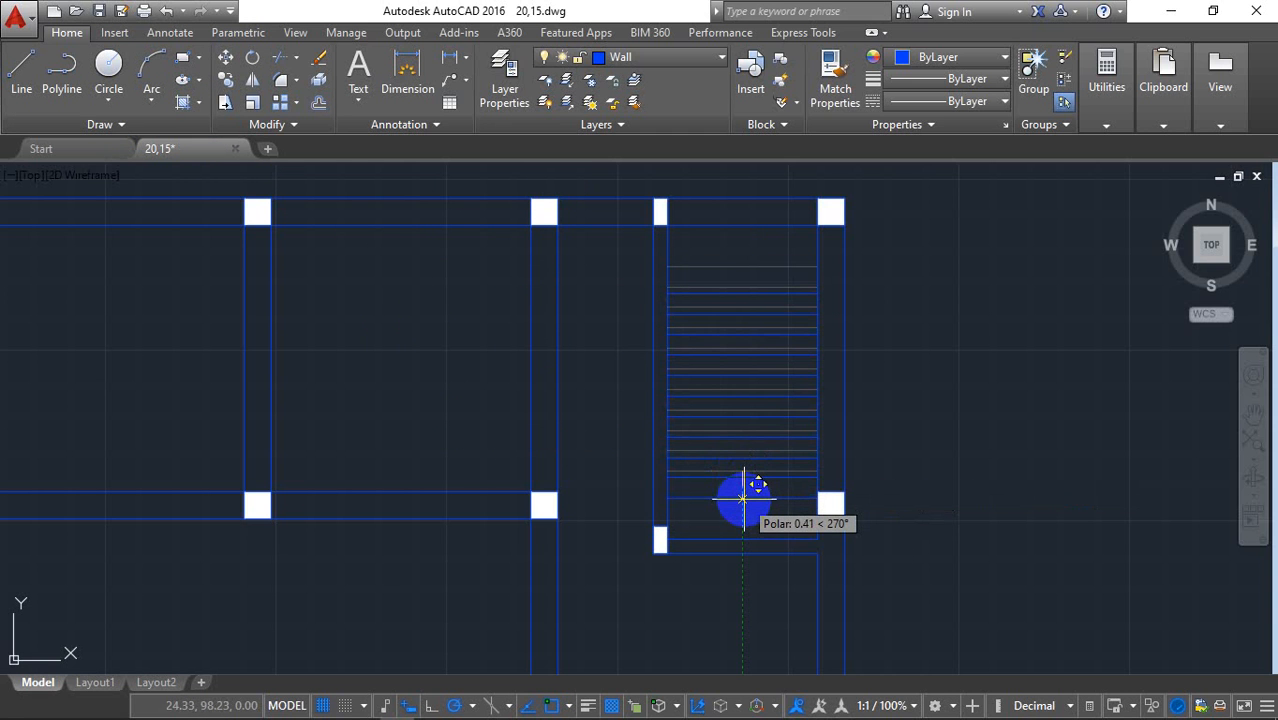
type(".4")
key("Return")
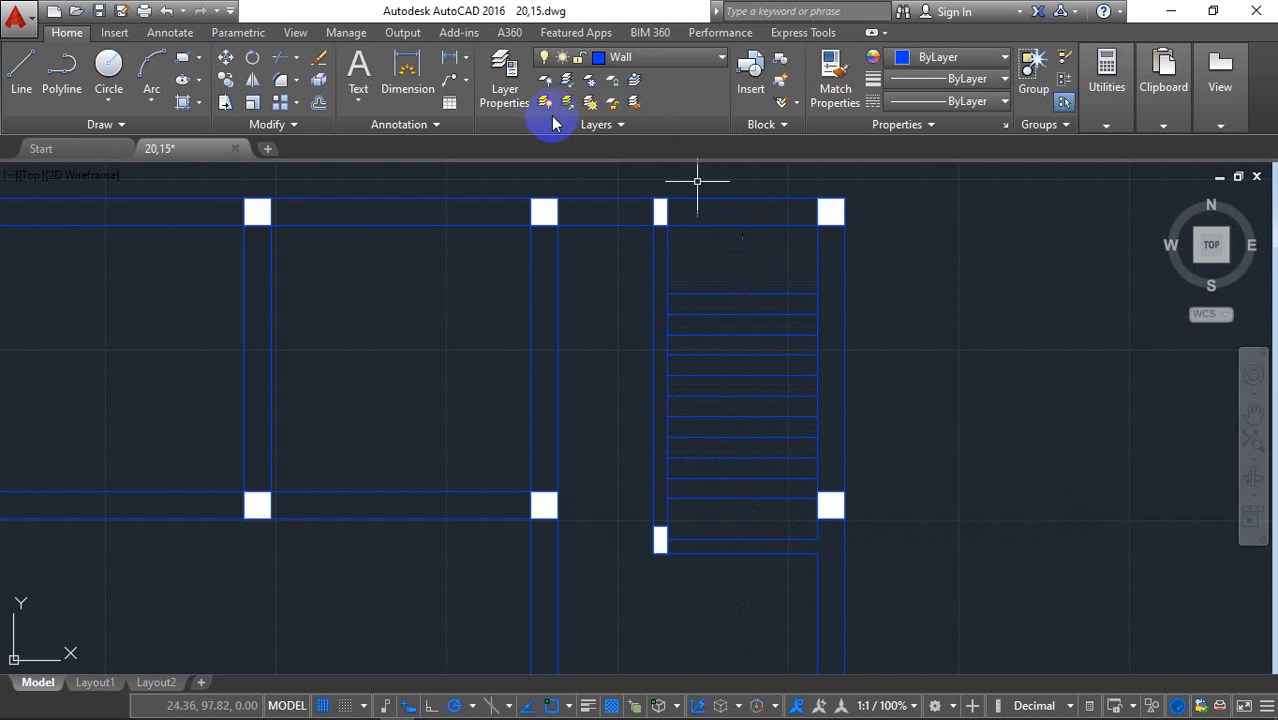
- Draw a vertical centre line from the midpoint of the lowest tread to the midpoint of the highest tread
left_click(8, 78)
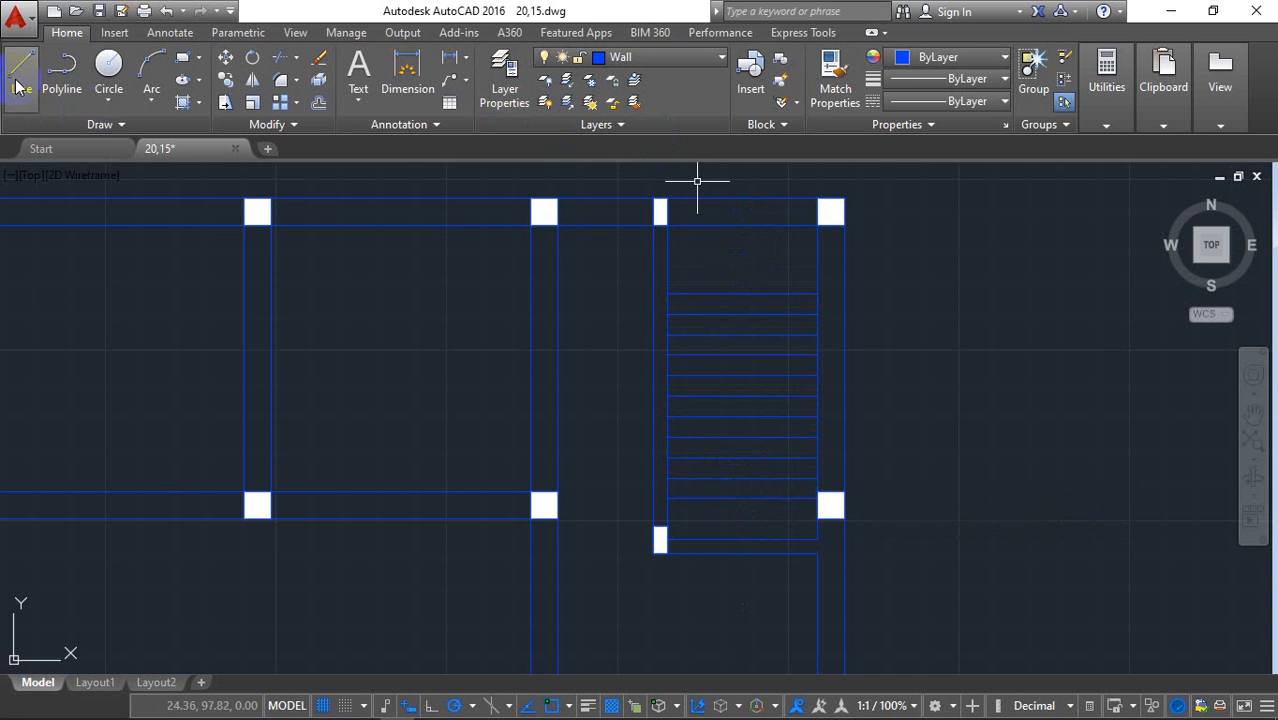
left_click(743, 500)
left_click(743, 293)
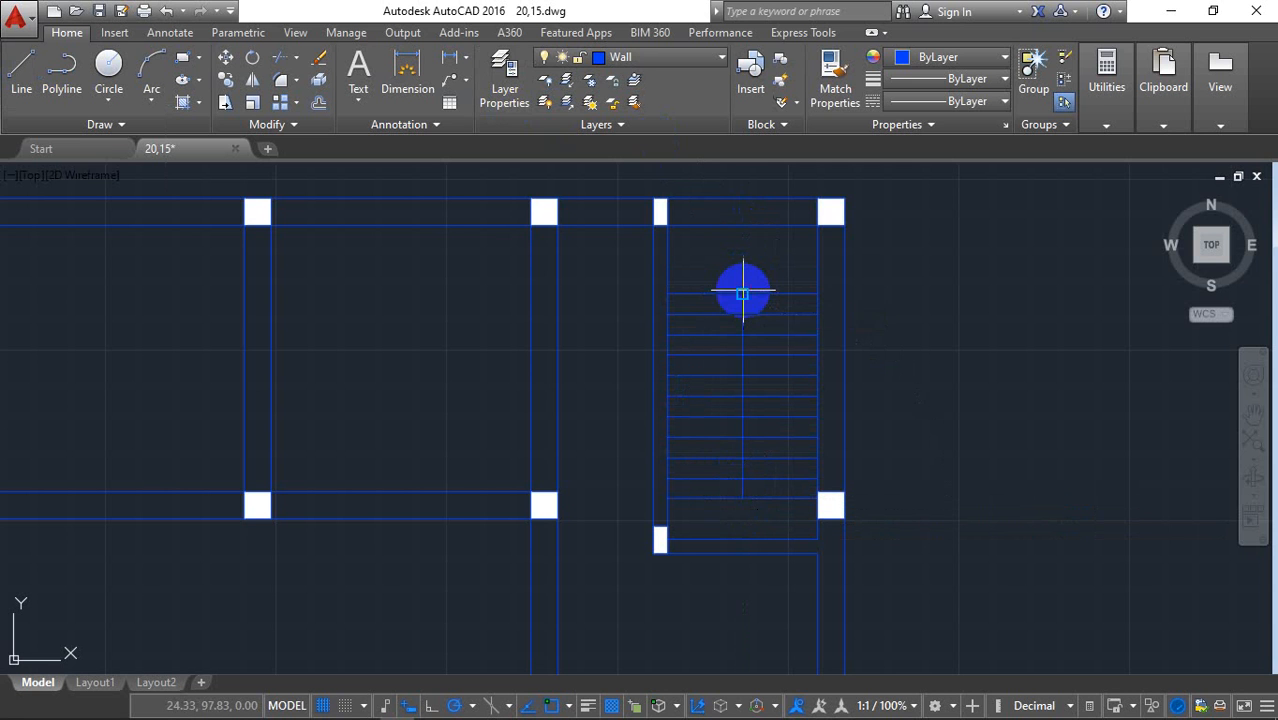
key("Escape")
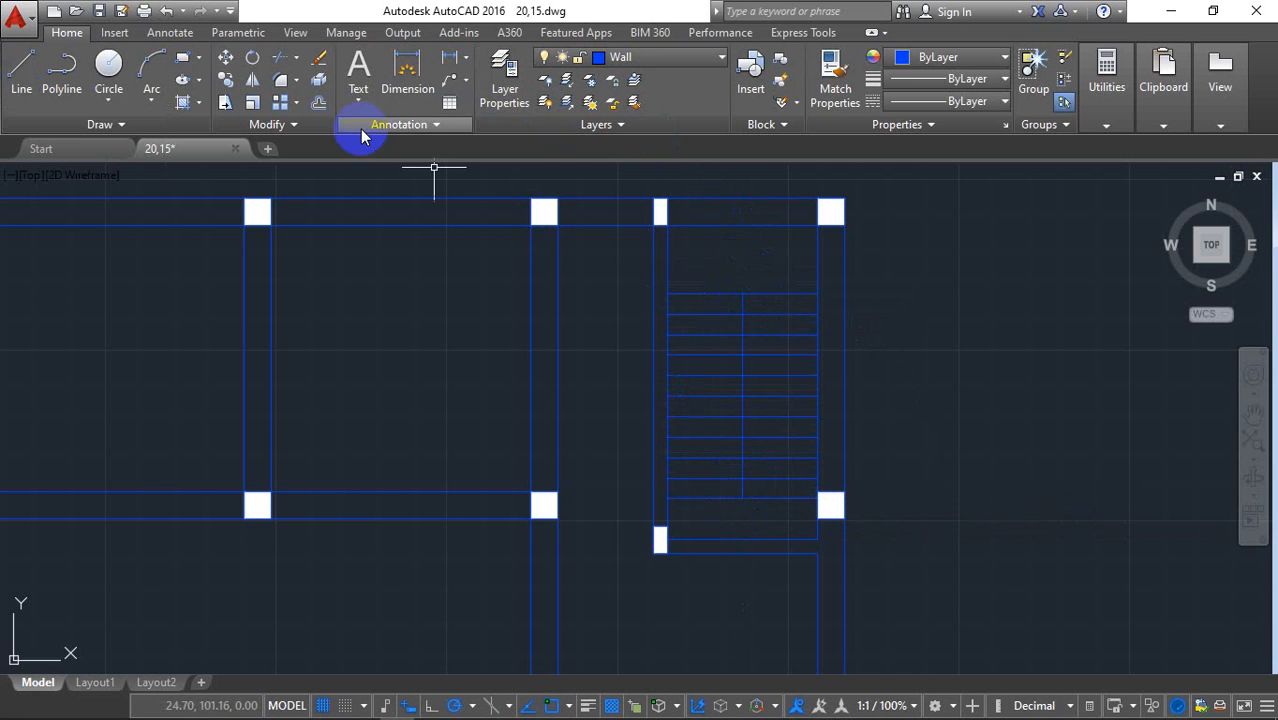
- Offset the stair's centre line a short distance to both sides and delete the original centre line
left_click(320, 102)
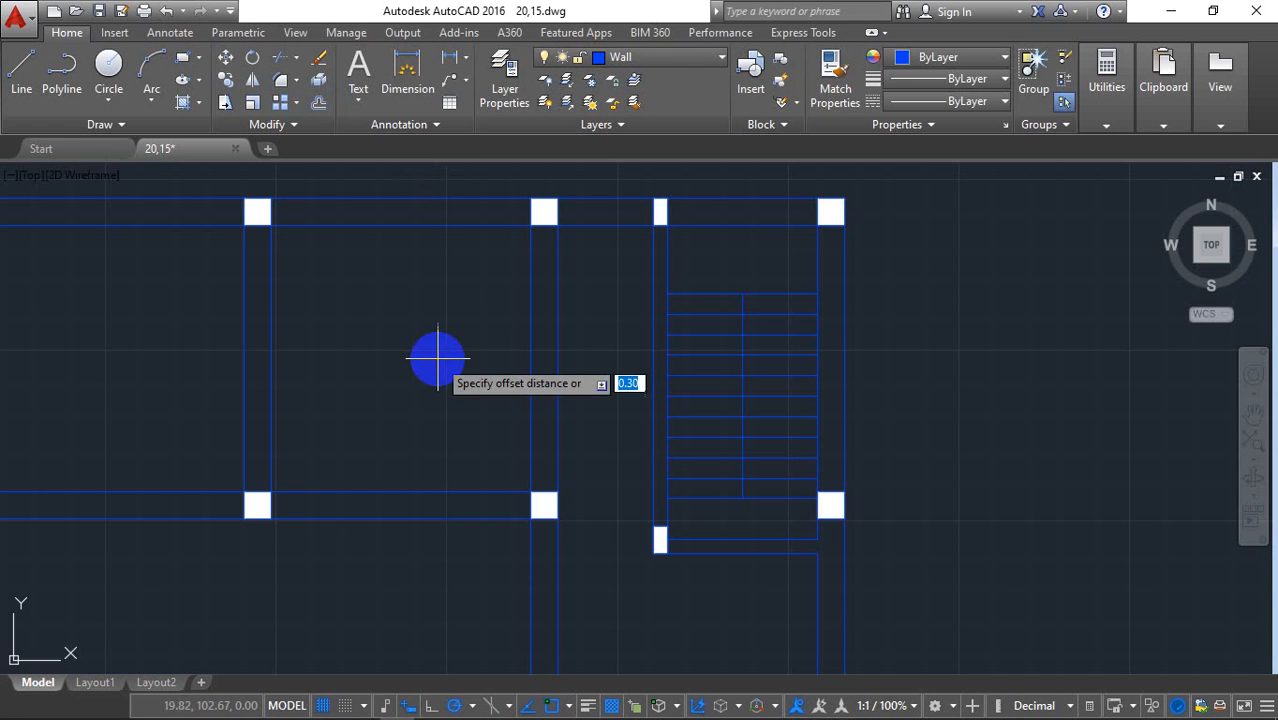
key("Return")
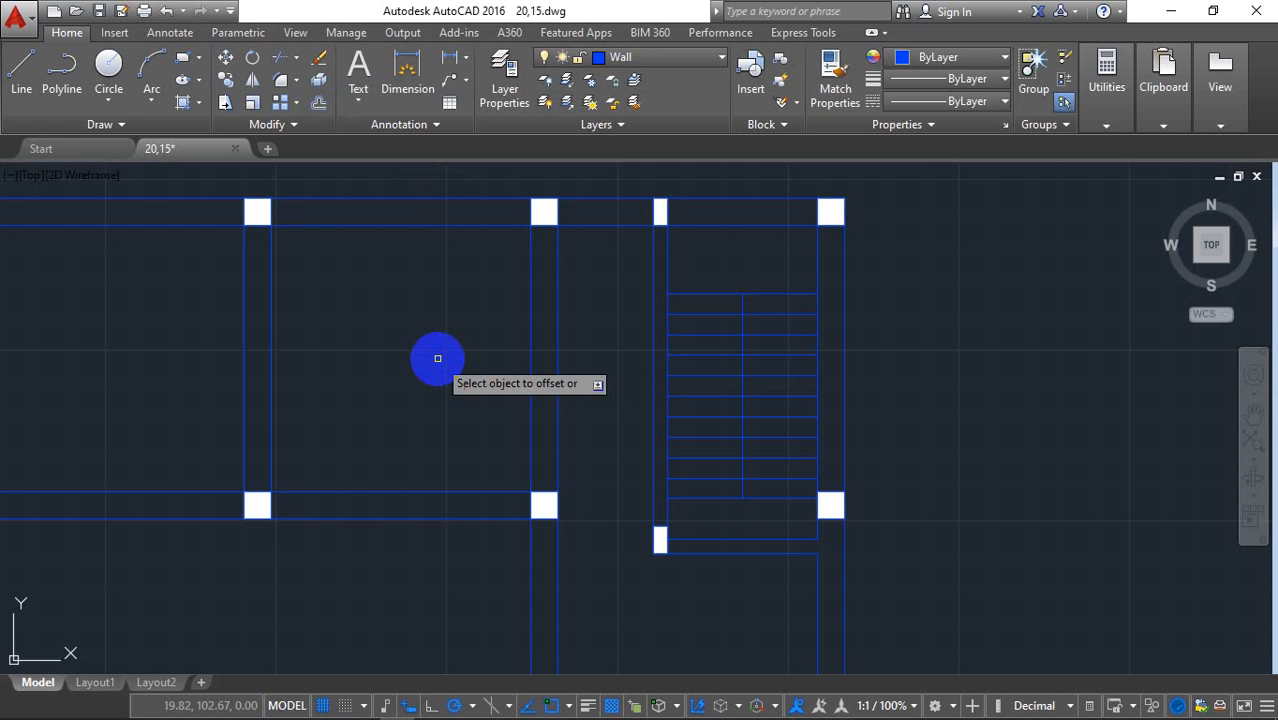
left_click(740, 381)
left_click(733, 380)
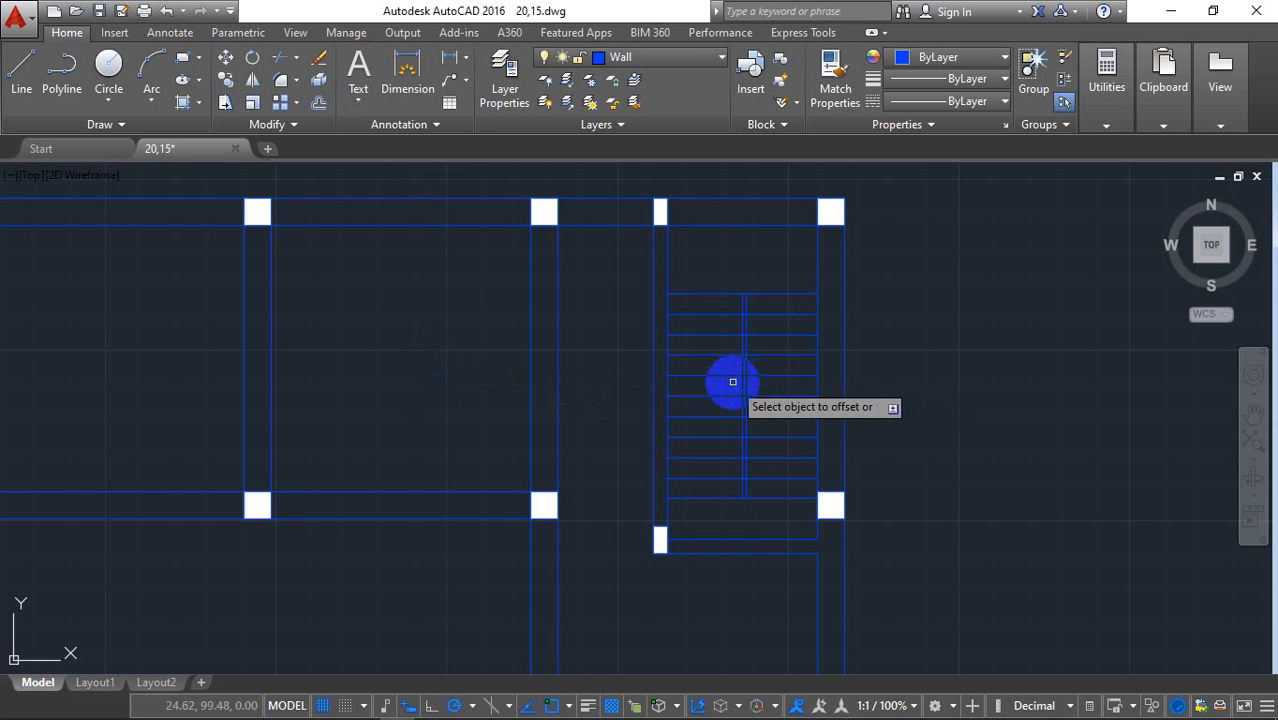
scroll(732, 382, "up", 3)
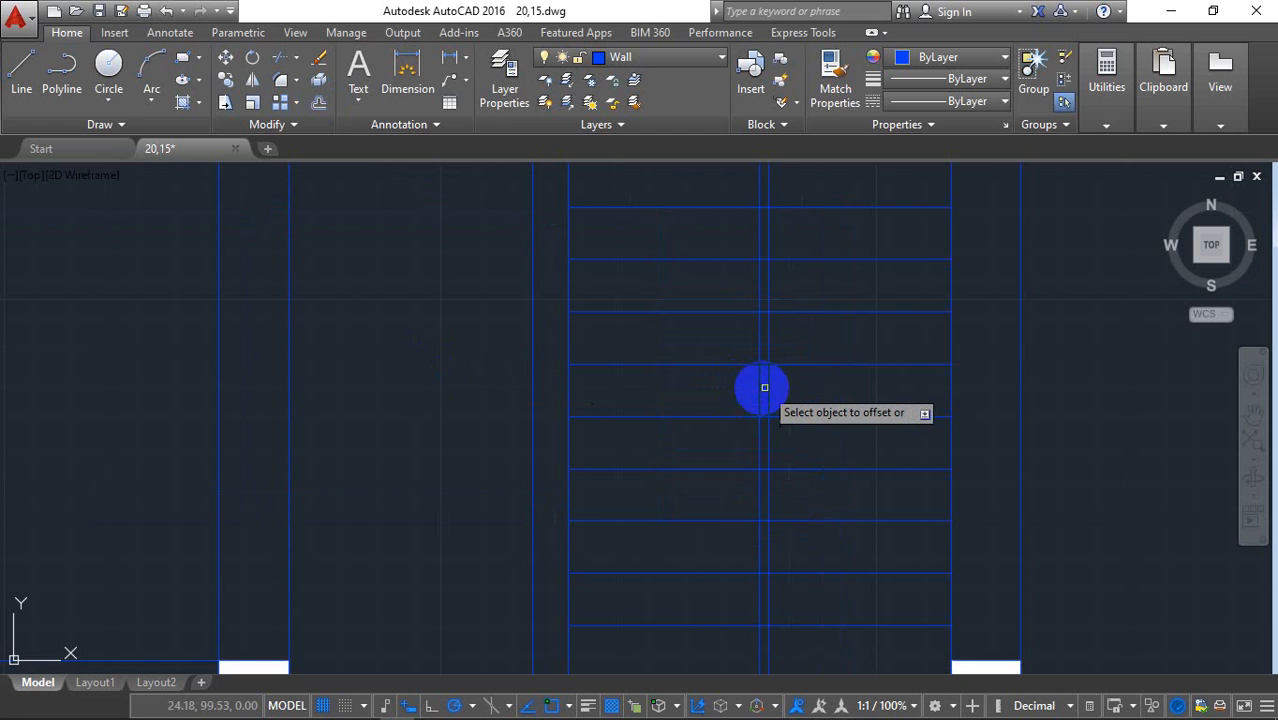
left_click(759, 388)
left_click(650, 397)
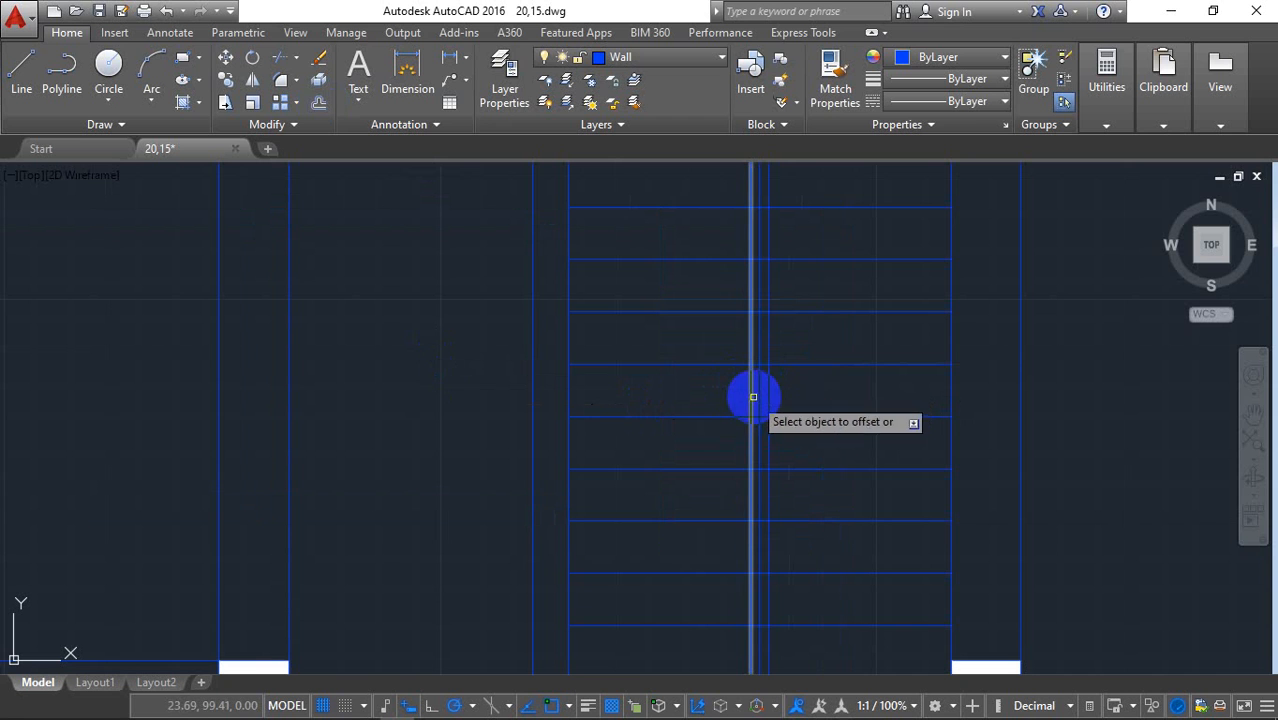
left_click(757, 395)
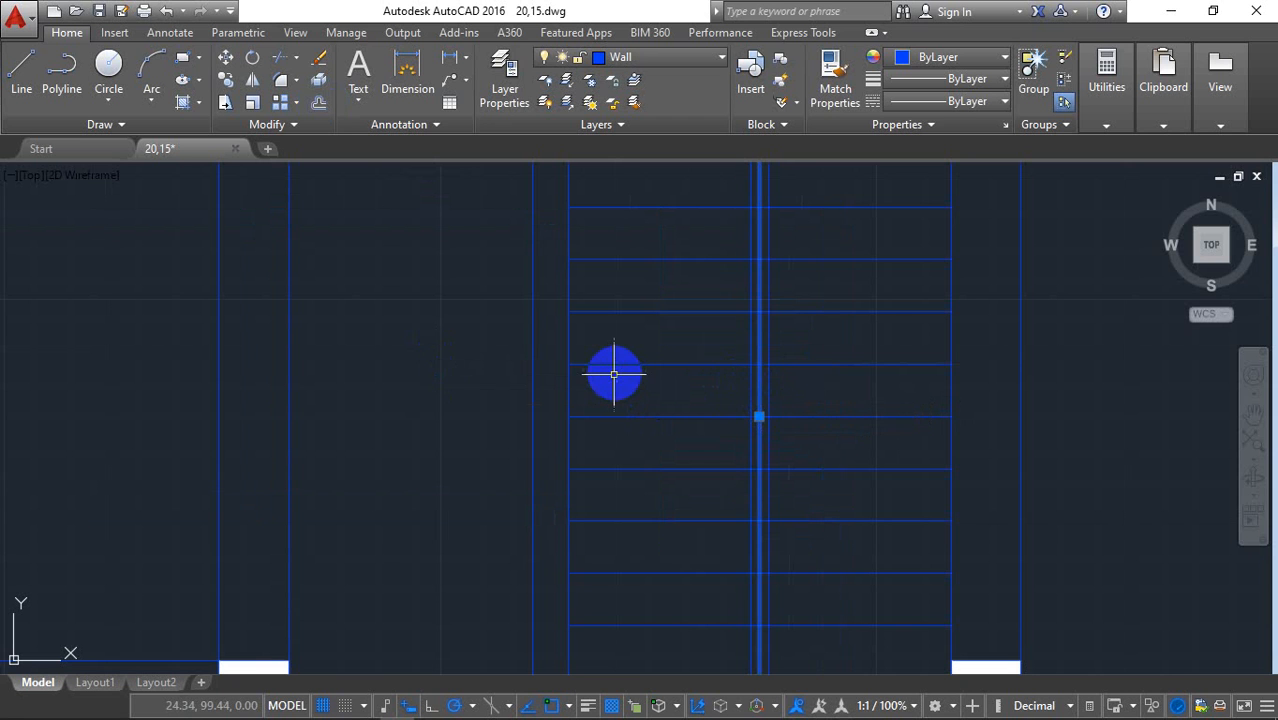
key("Delete")
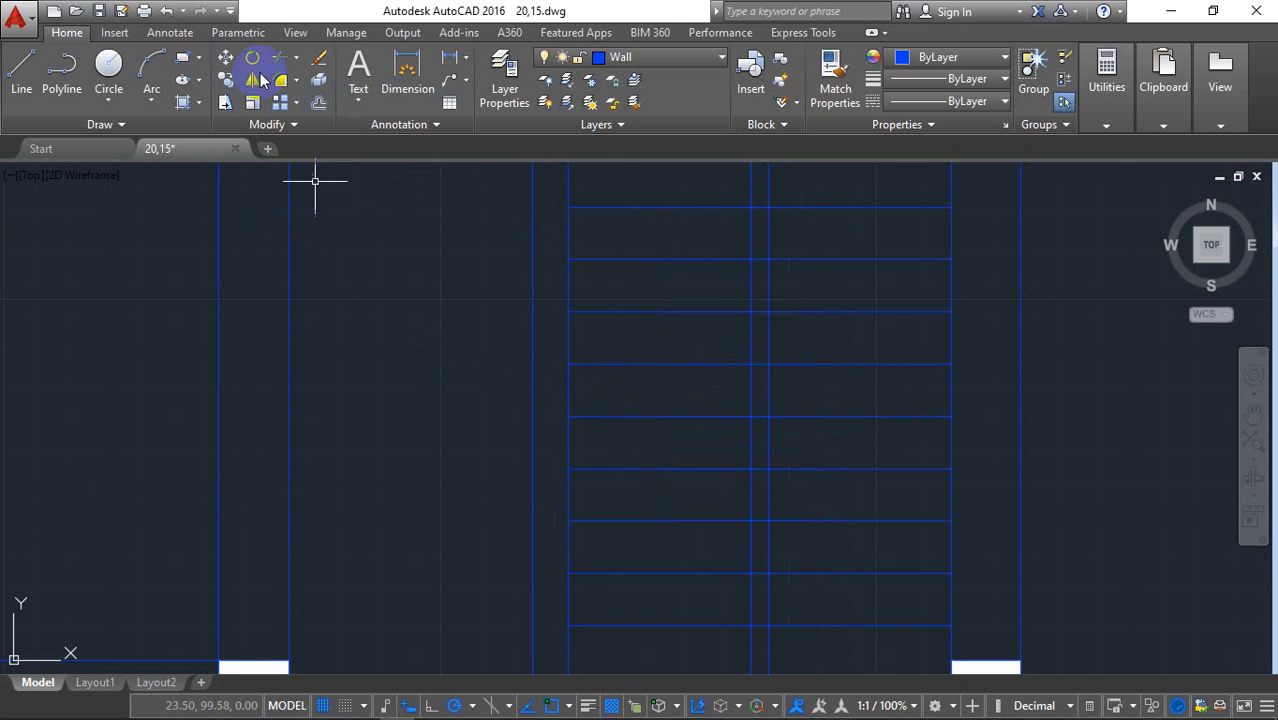
- Trim the upper ten tread lines between the two central divider lines to leave an open gap between the flights
left_click(390, 362)
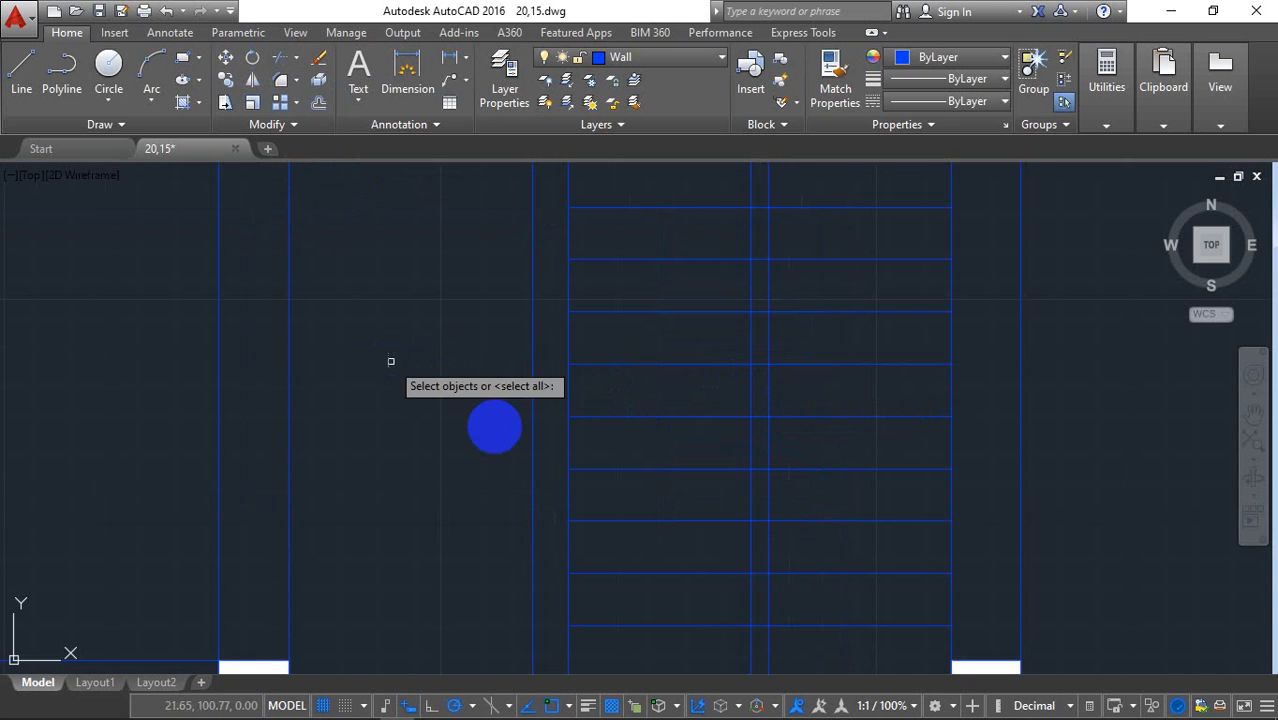
scroll(494, 425, "down", 5)
scroll(564, 361, "up", 8)
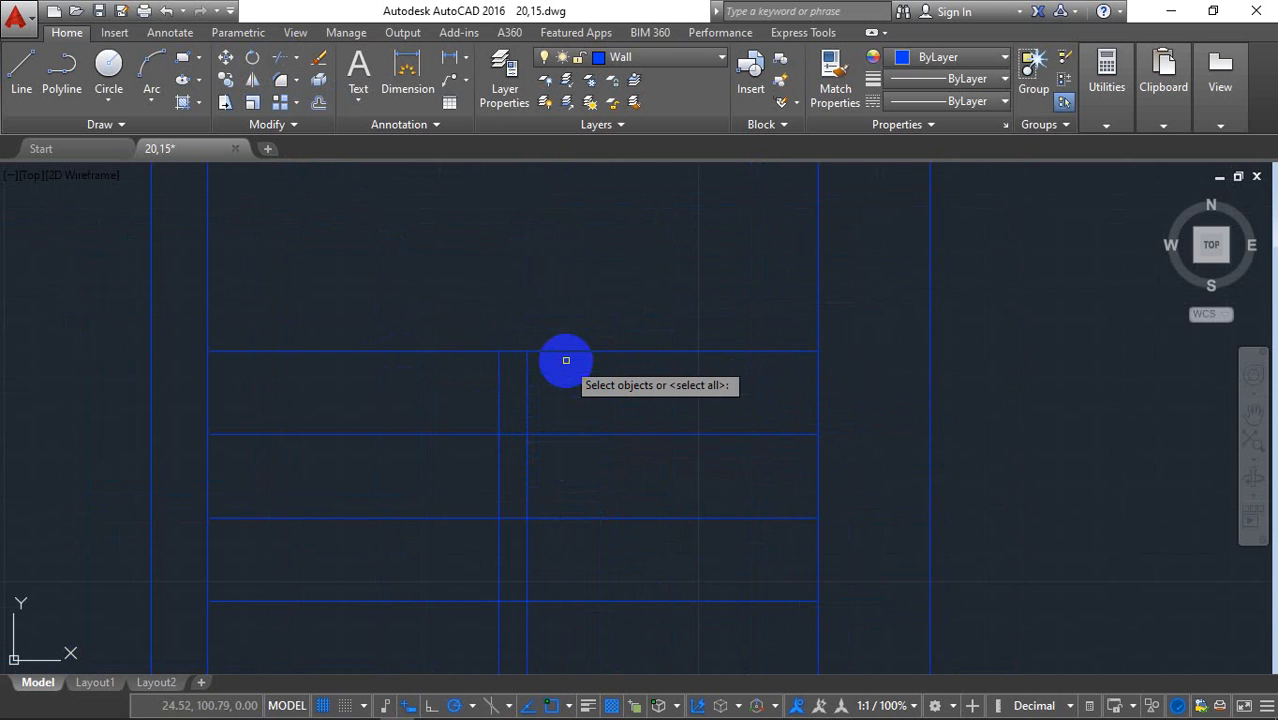
left_click_drag(516, 600, 514, 587)
key("Return")
mouse_move(522, 308)
left_mouse_down()
mouse_move(511, 437)
mouse_move(522, 288)
mouse_move(519, 638)
left_mouse_up()
mouse_move(527, 716)
left_mouse_down()
mouse_move(474, 471)
mouse_move(510, 716)
left_mouse_up()
mouse_move(512, 660)
left_mouse_down()
mouse_move(519, 676)
mouse_move(522, 650)
mouse_move(528, 710)
mouse_move(515, 706)
mouse_move(513, 614)
mouse_move(517, 712)
left_mouse_up()
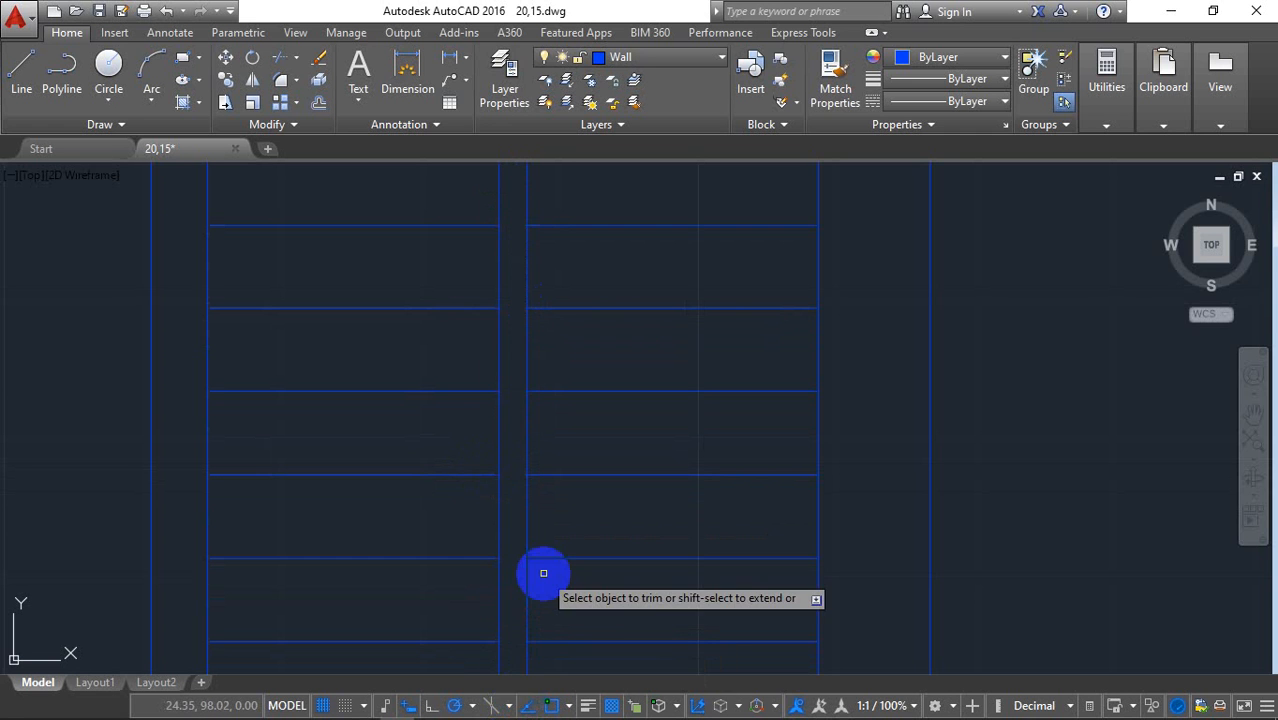
scroll(543, 573, "down", 4)
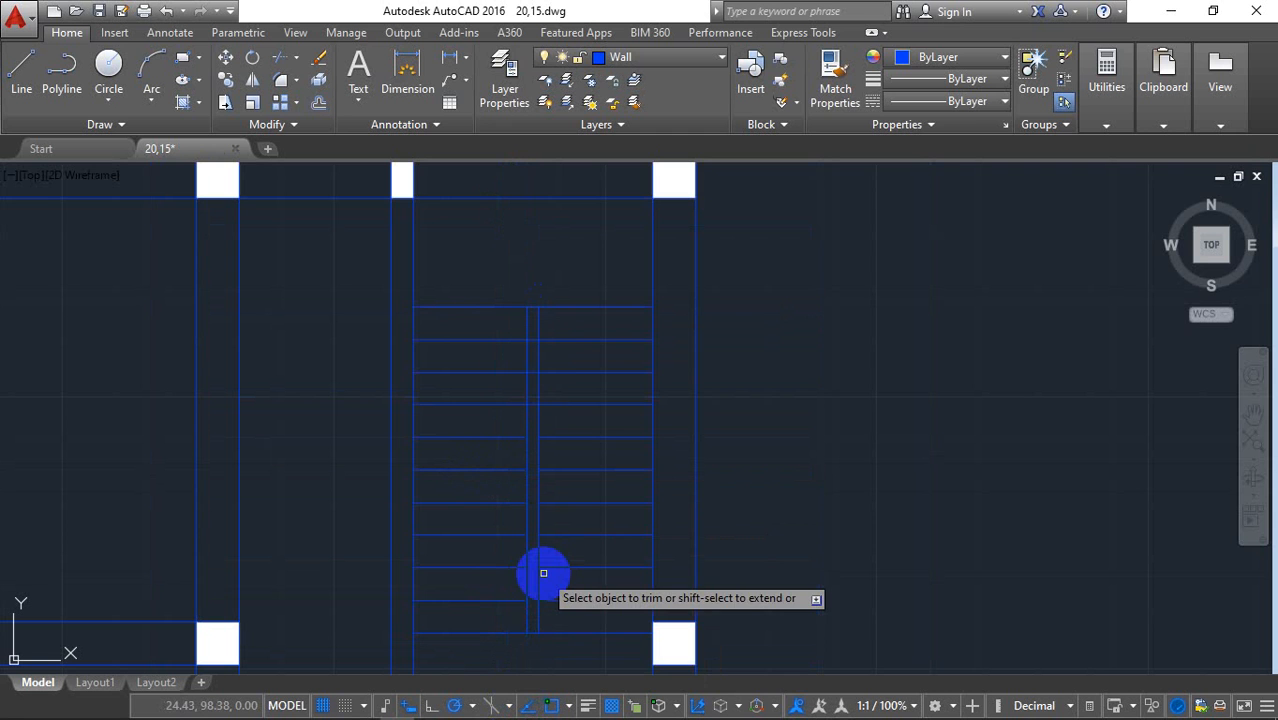
left_click(533, 372)
left_click(539, 315)
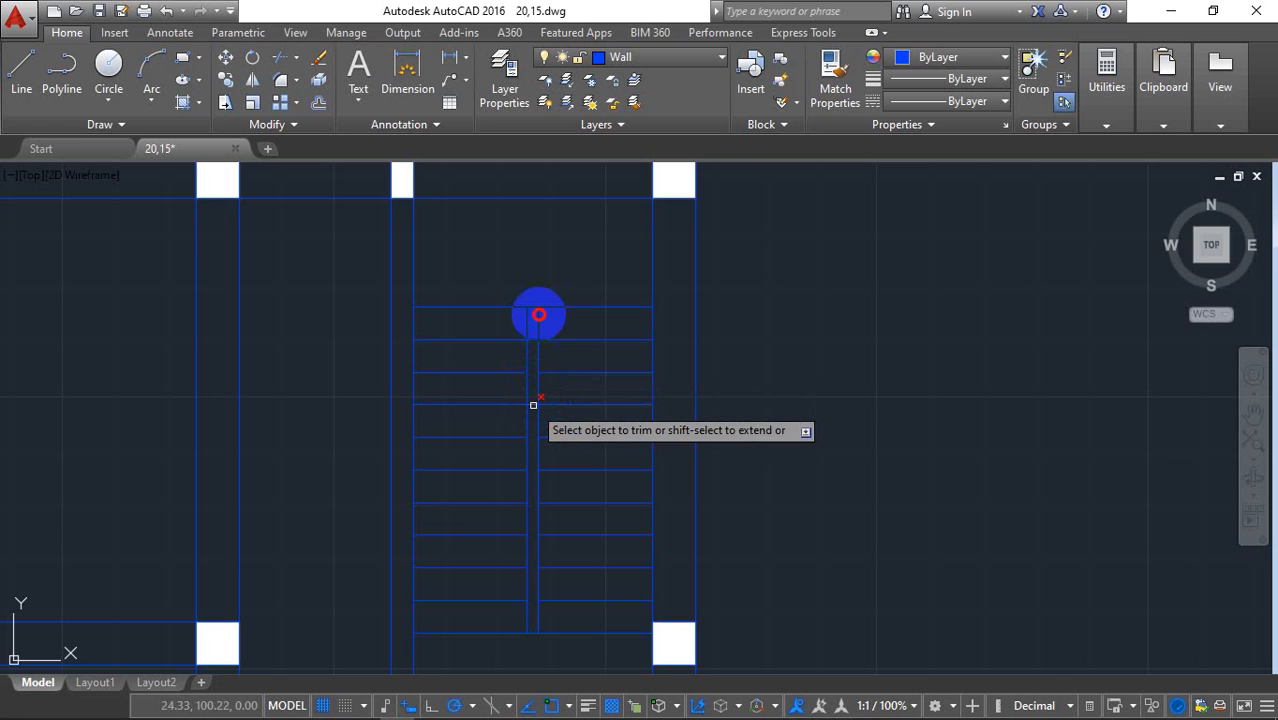
left_click(533, 305)
left_click(533, 337)
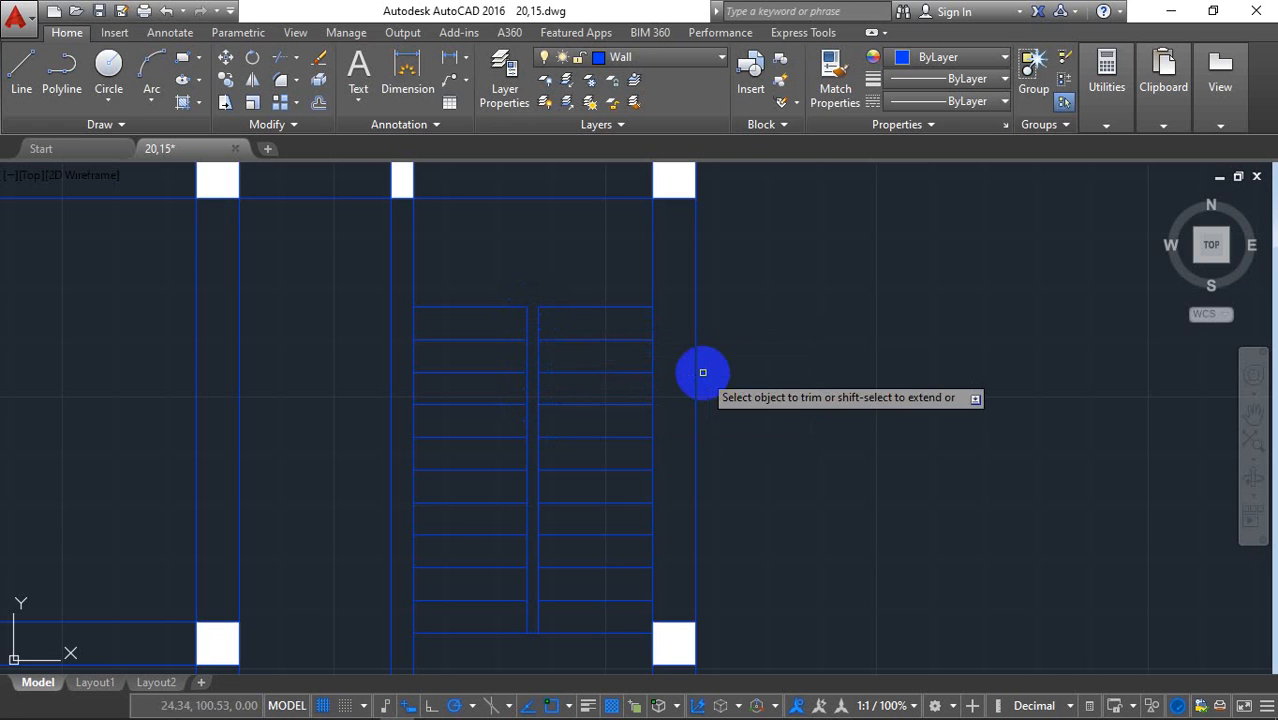
- Draw the stair direction line from above the left flight down to the landing, about 1.1 across, and up past the right flight's top tread
scroll(800, 385, "down", 4)
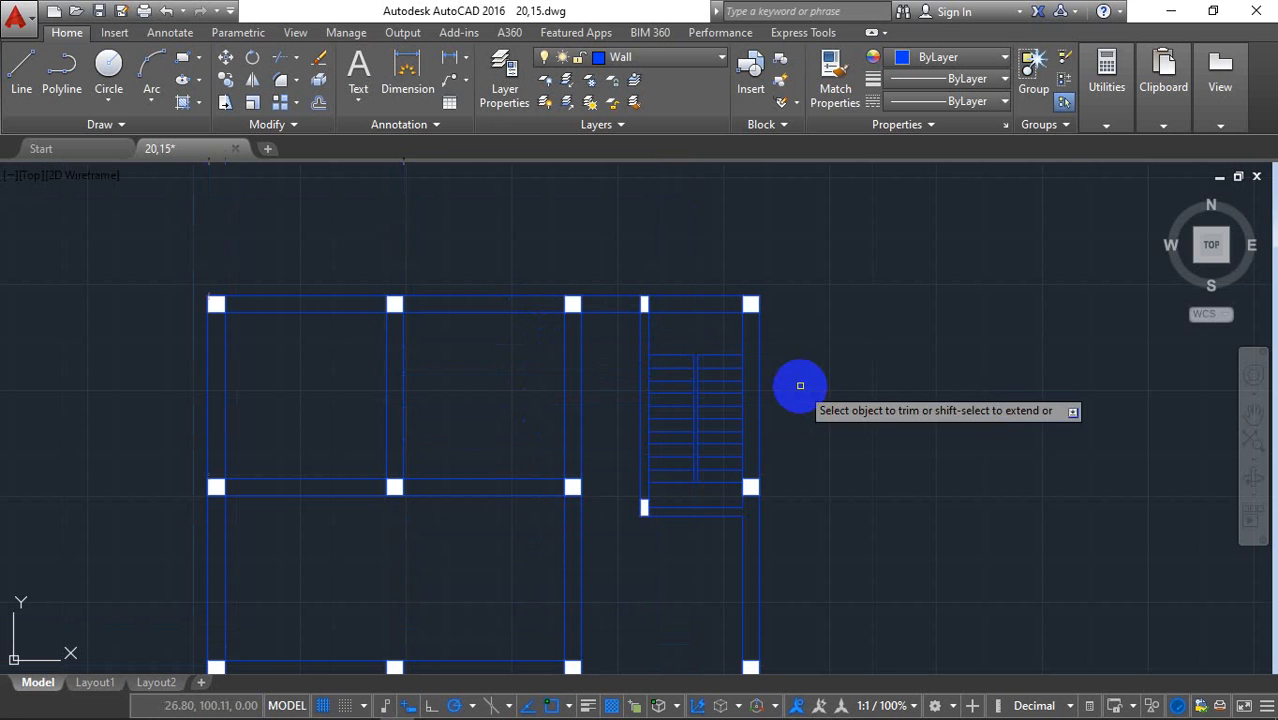
left_click(57, 78)
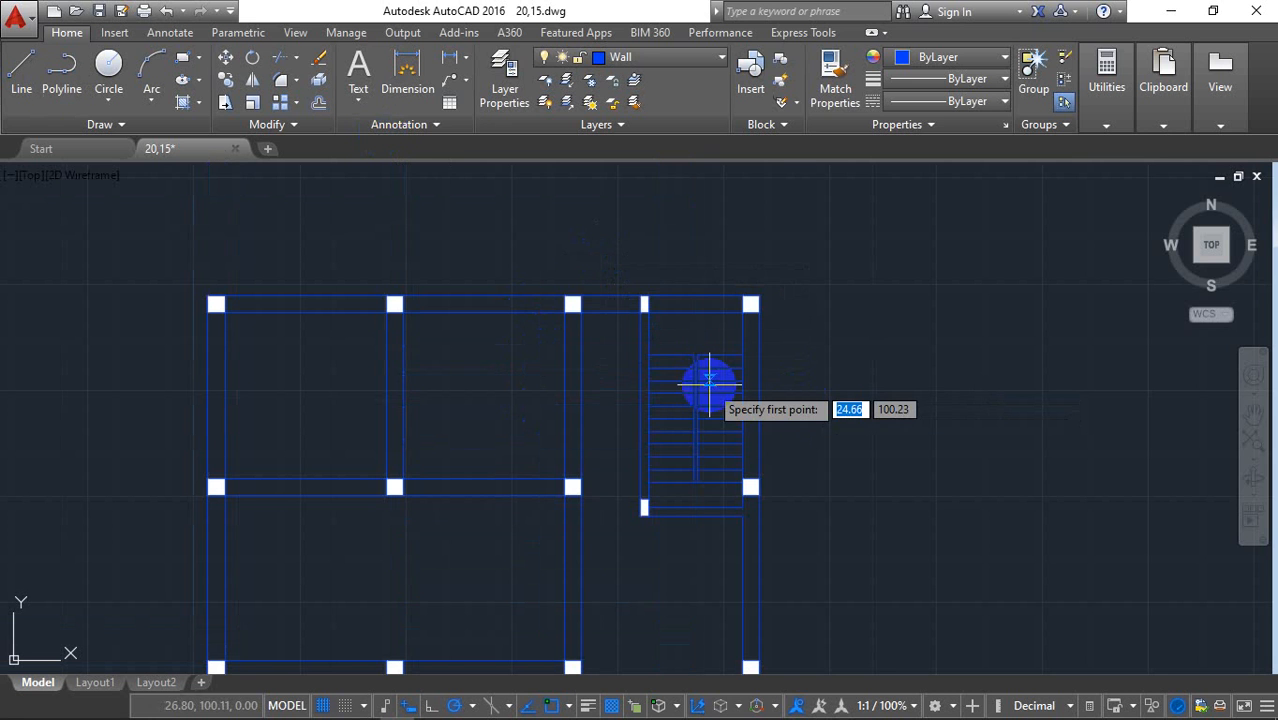
scroll(709, 380, "up", 3)
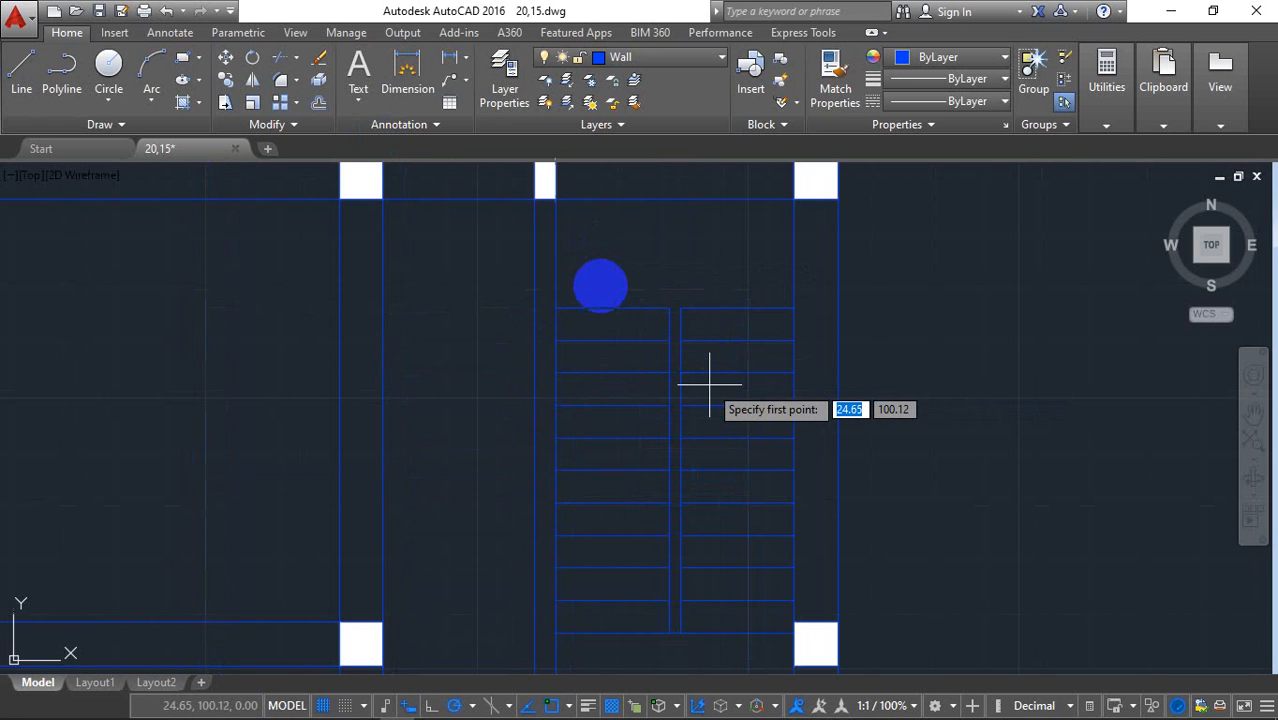
left_click(612, 281)
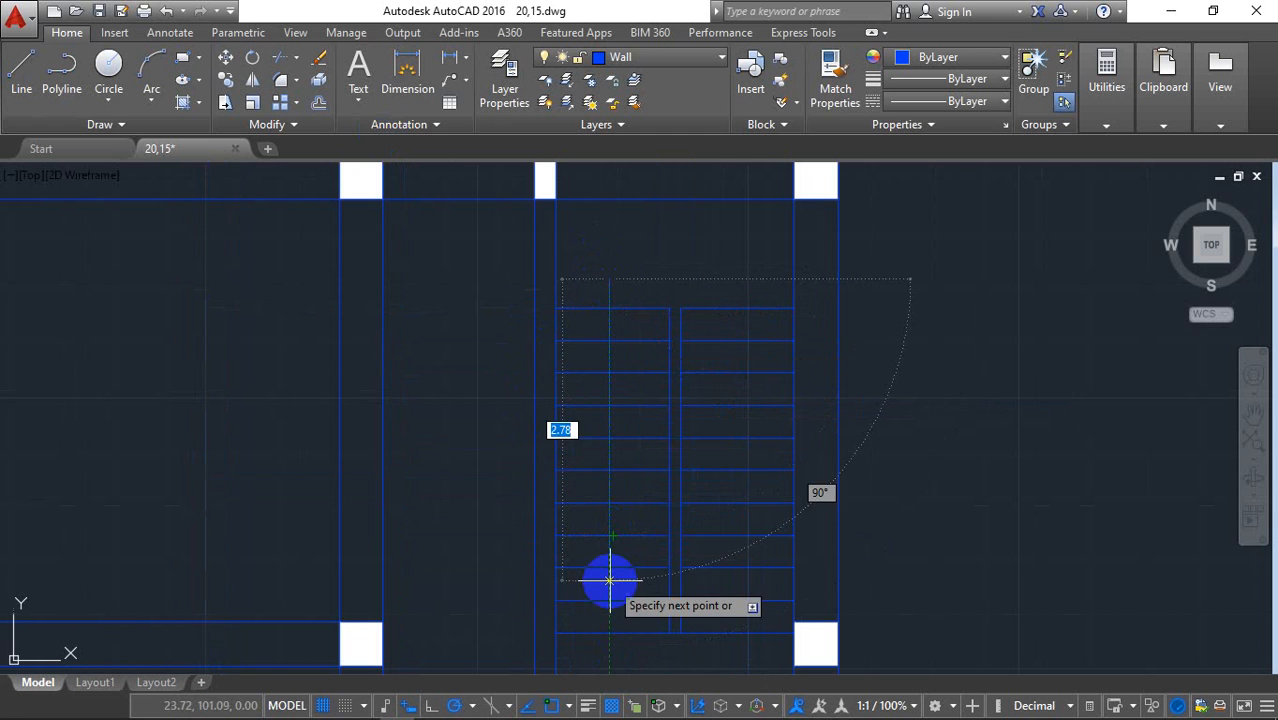
scroll(612, 652, "down", 2)
scroll(612, 636, "up", 2)
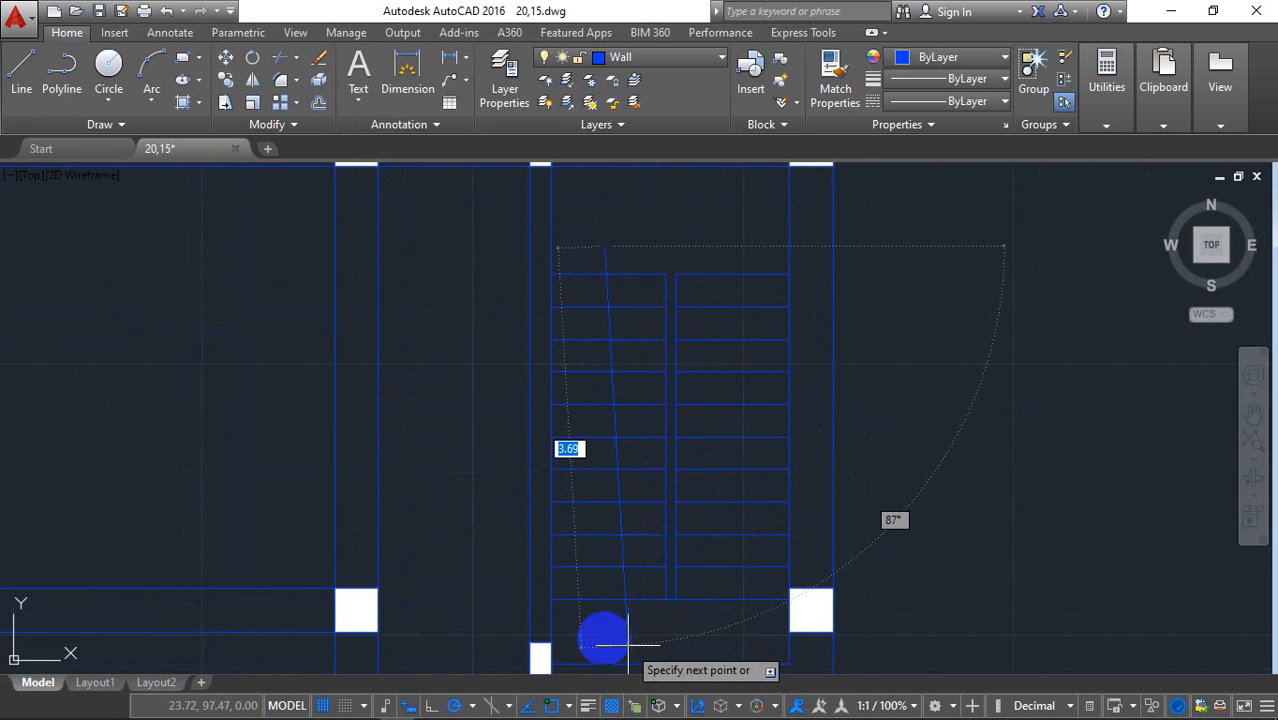
left_click(604, 636)
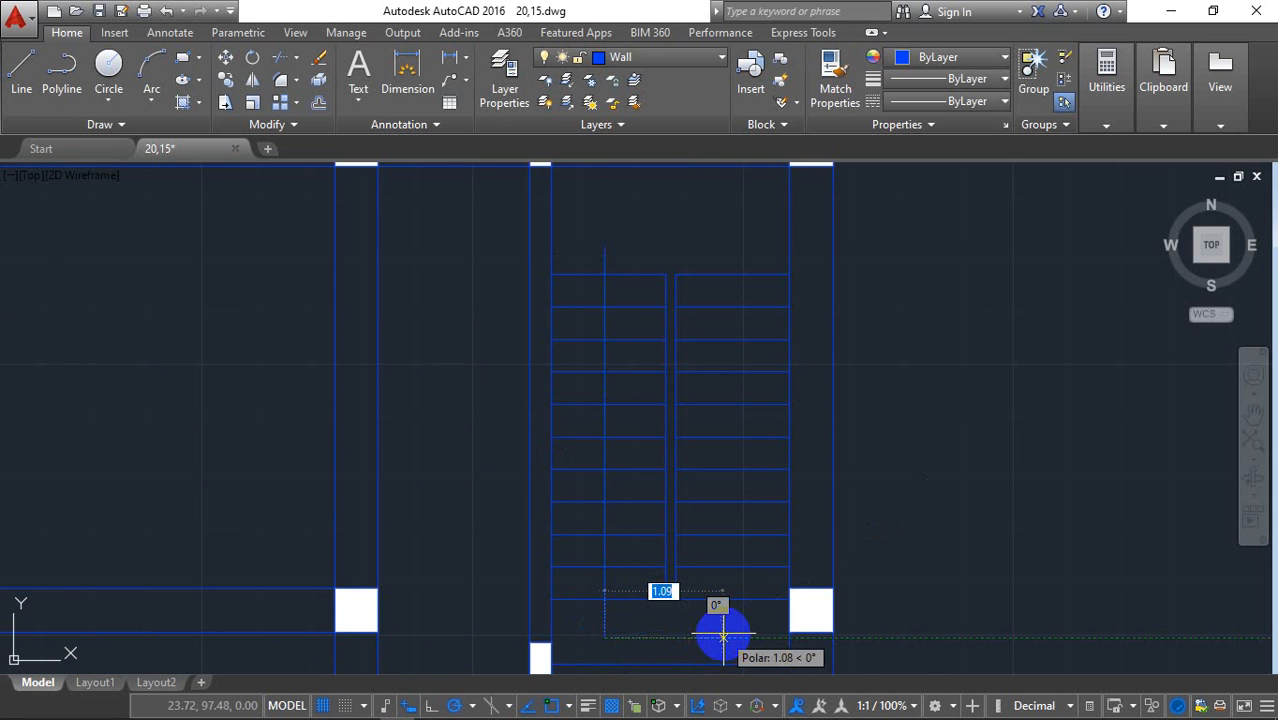
left_click(723, 636)
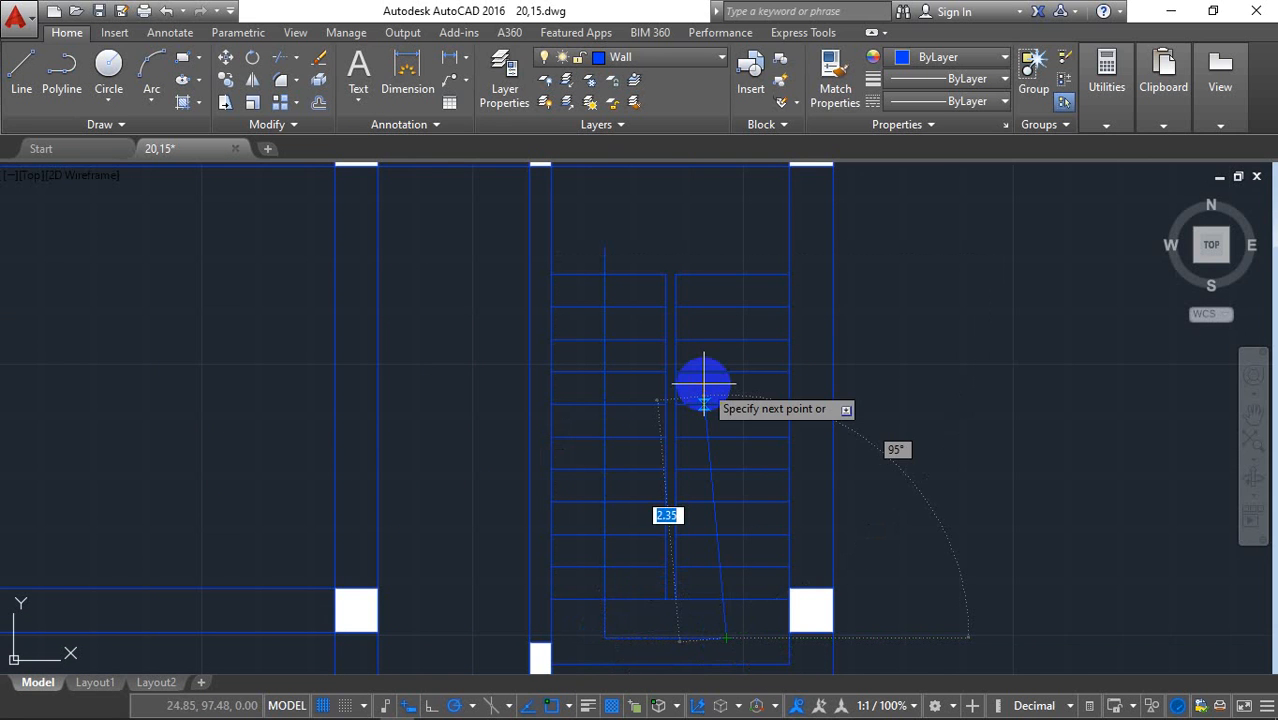
left_click(718, 240)
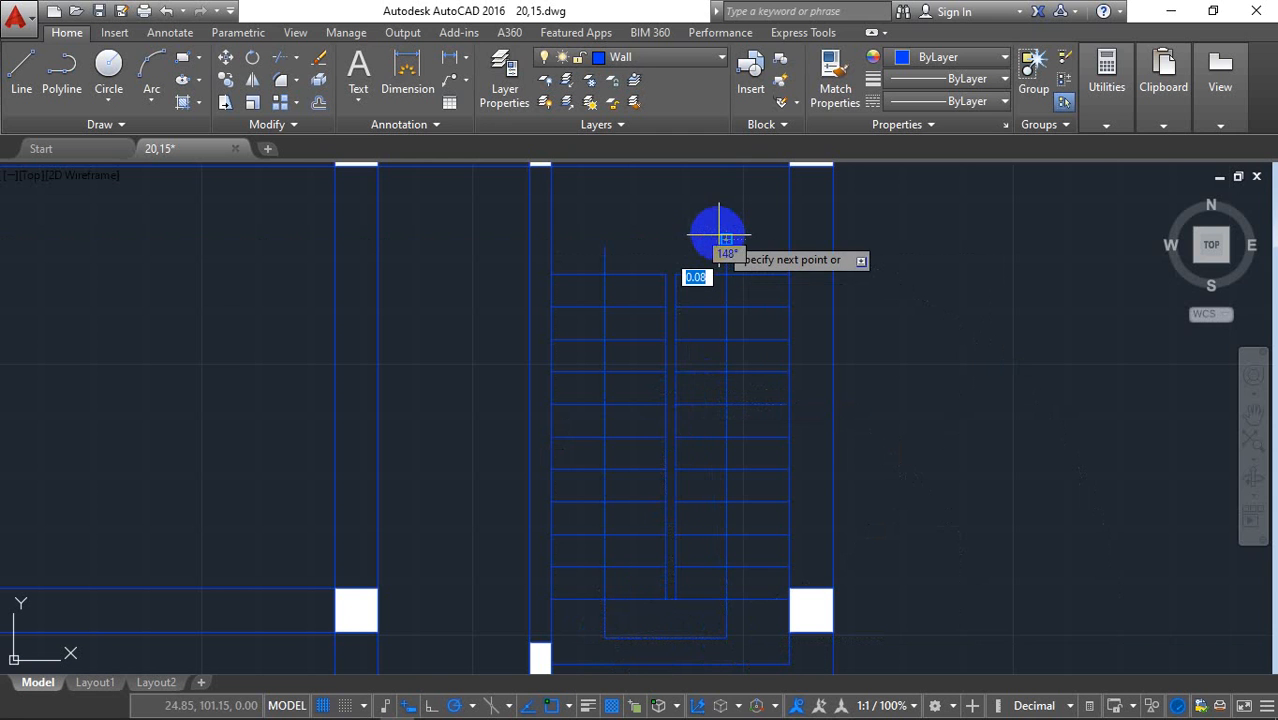
- Draw the left half of an arrowhead at the direction line's right-flight end with a 0.20 slanted segment and a horizontal return to the line
scroll(716, 237, "up", 3)
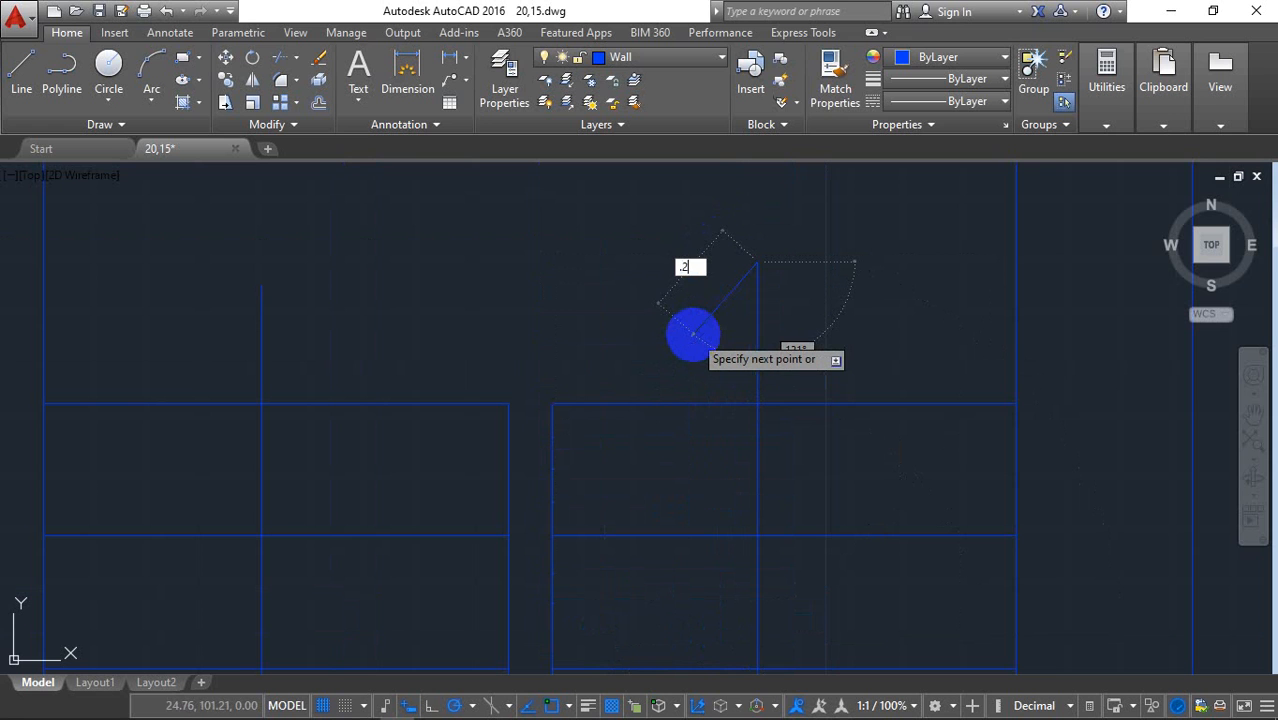
key("Tab")
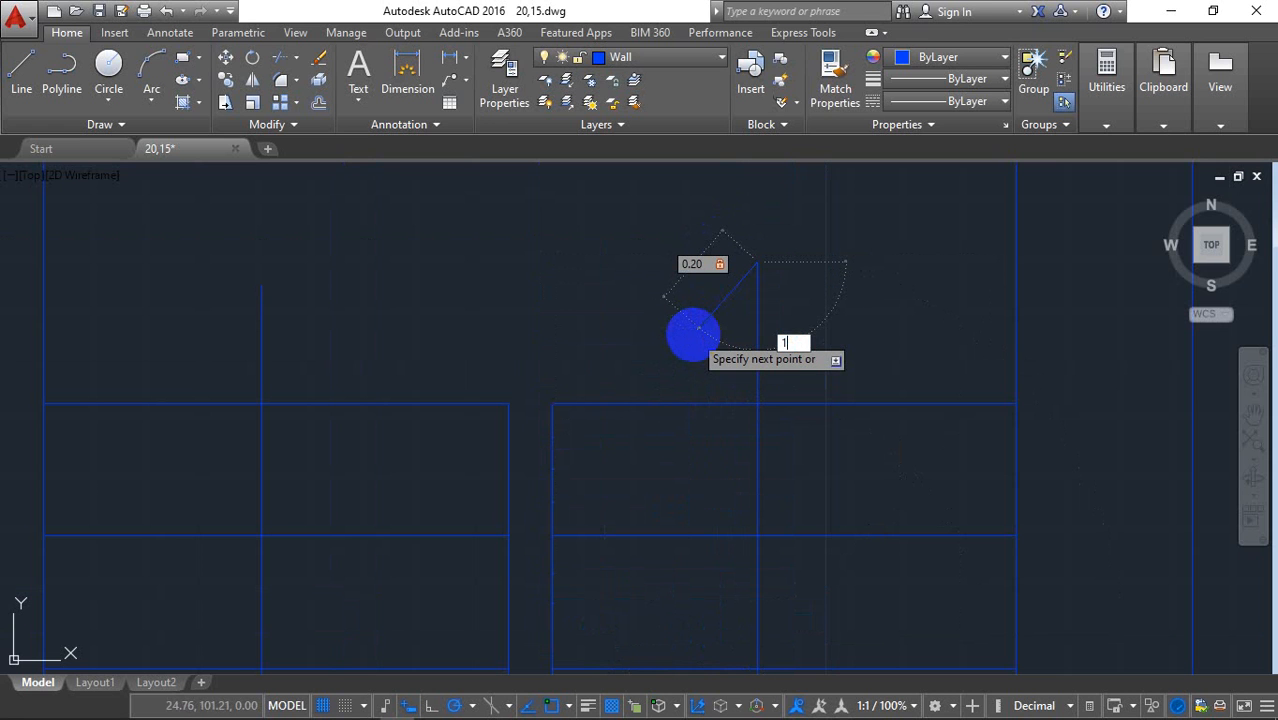
key("Return")
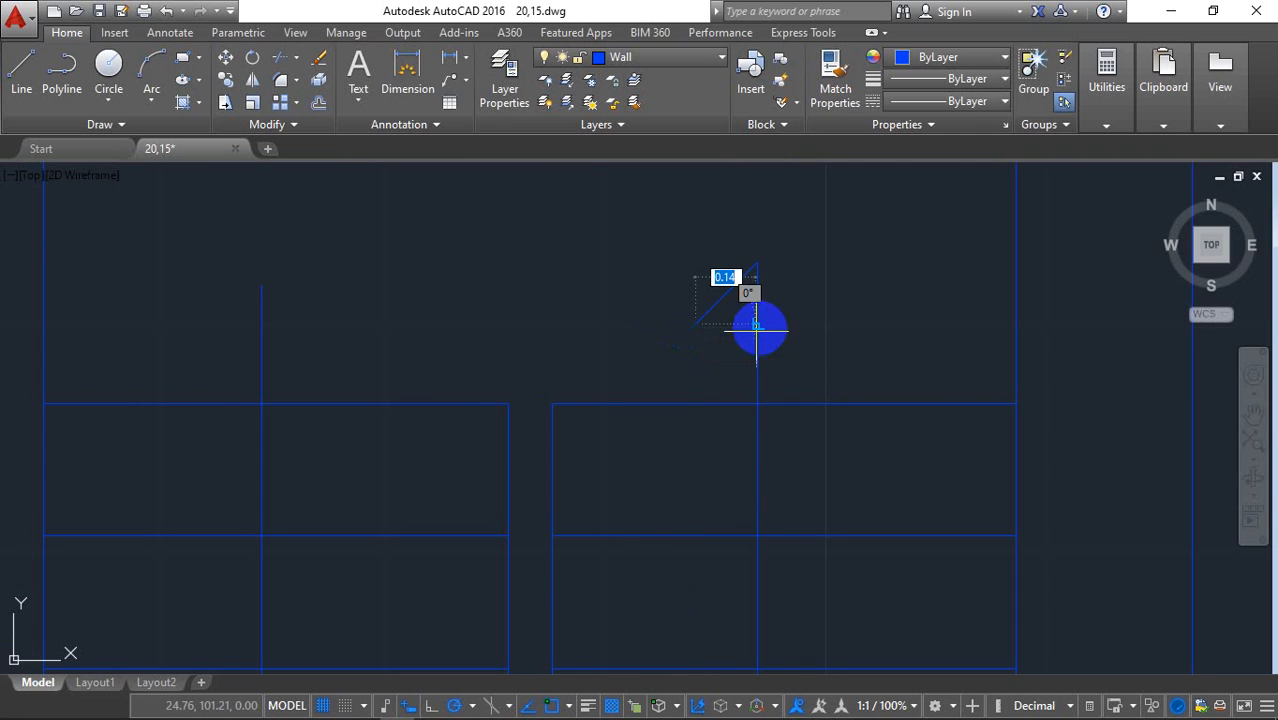
left_click(757, 323)
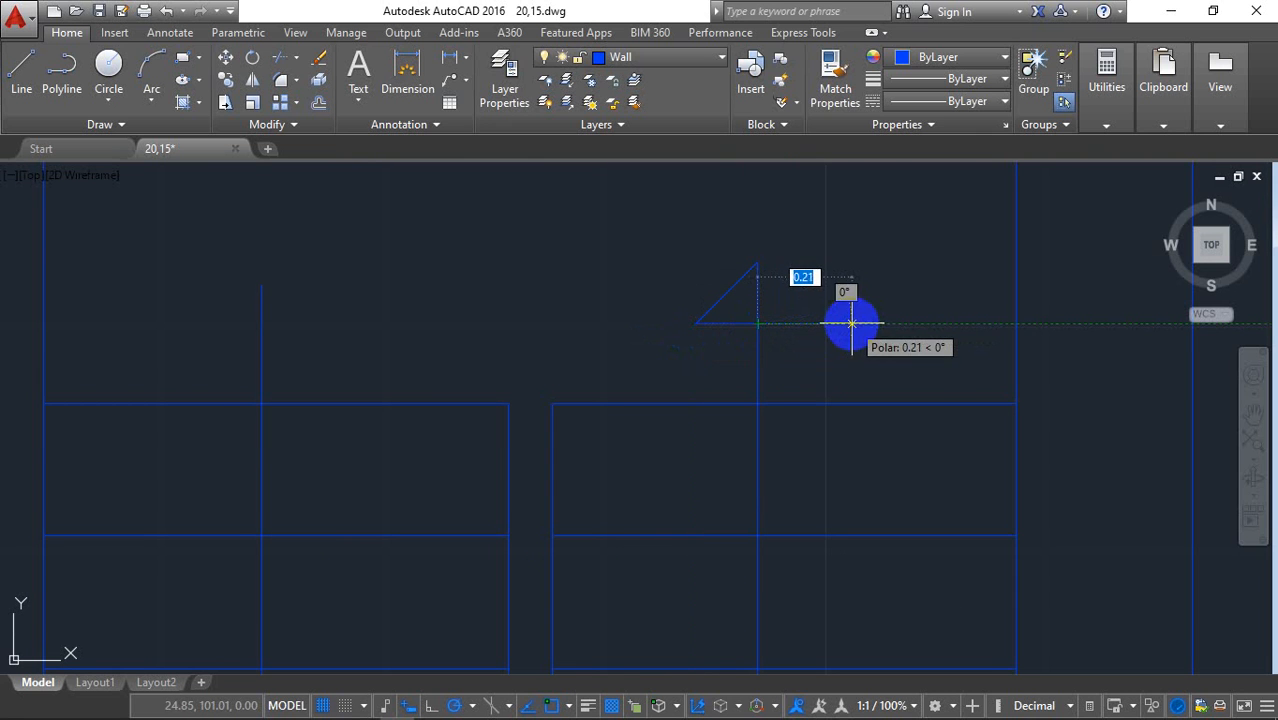
key("Escape")
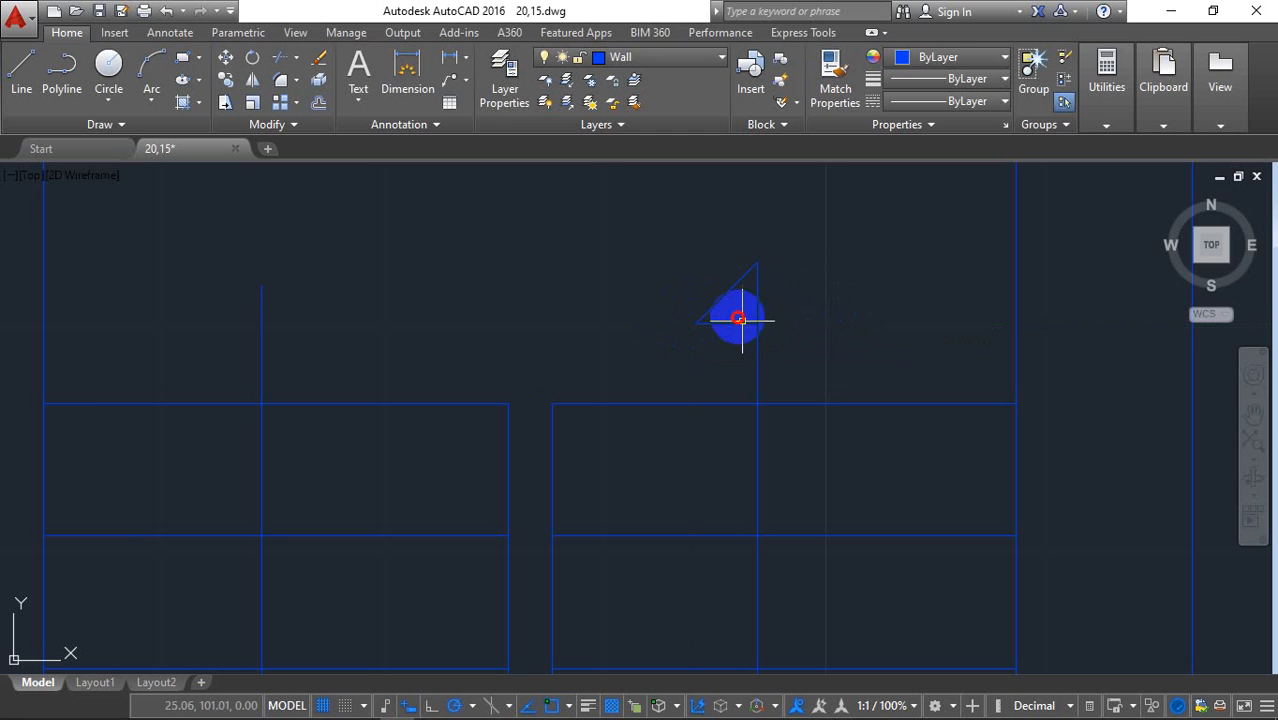
- Mirror the half arrowhead about the vertical direction line, keeping the source lines
left_click(737, 317)
left_click(724, 295)
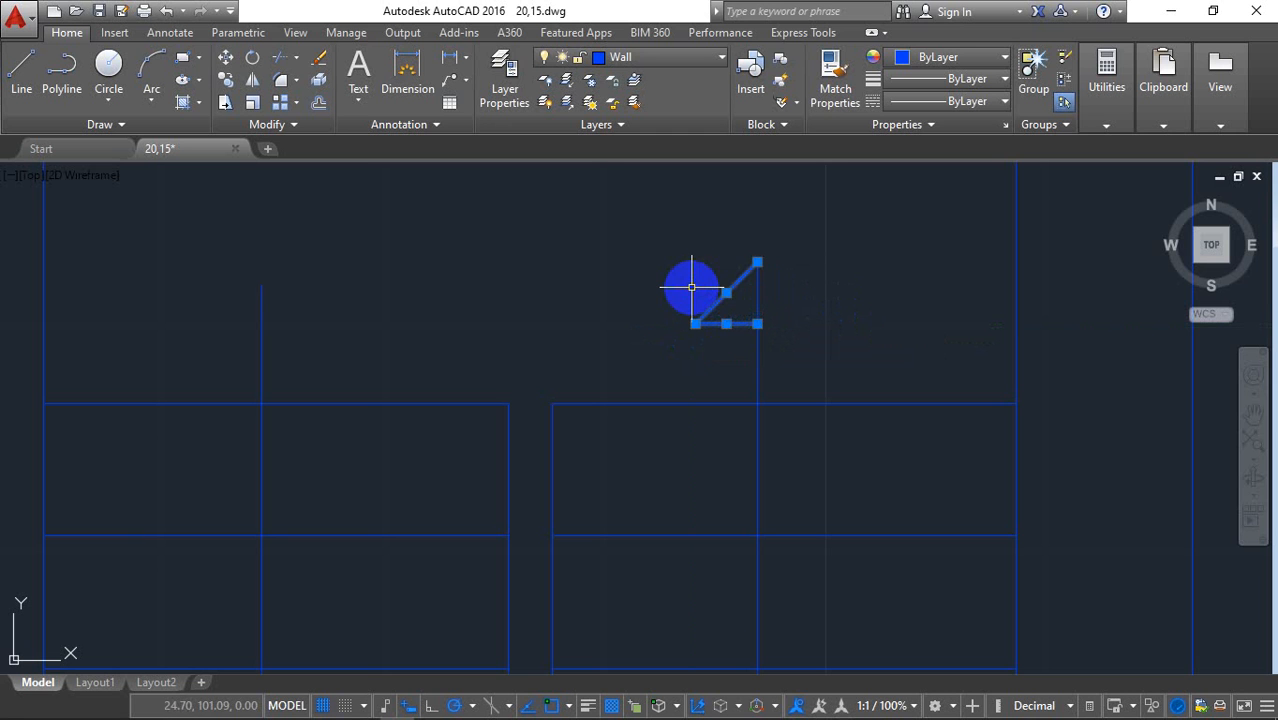
left_click(279, 80)
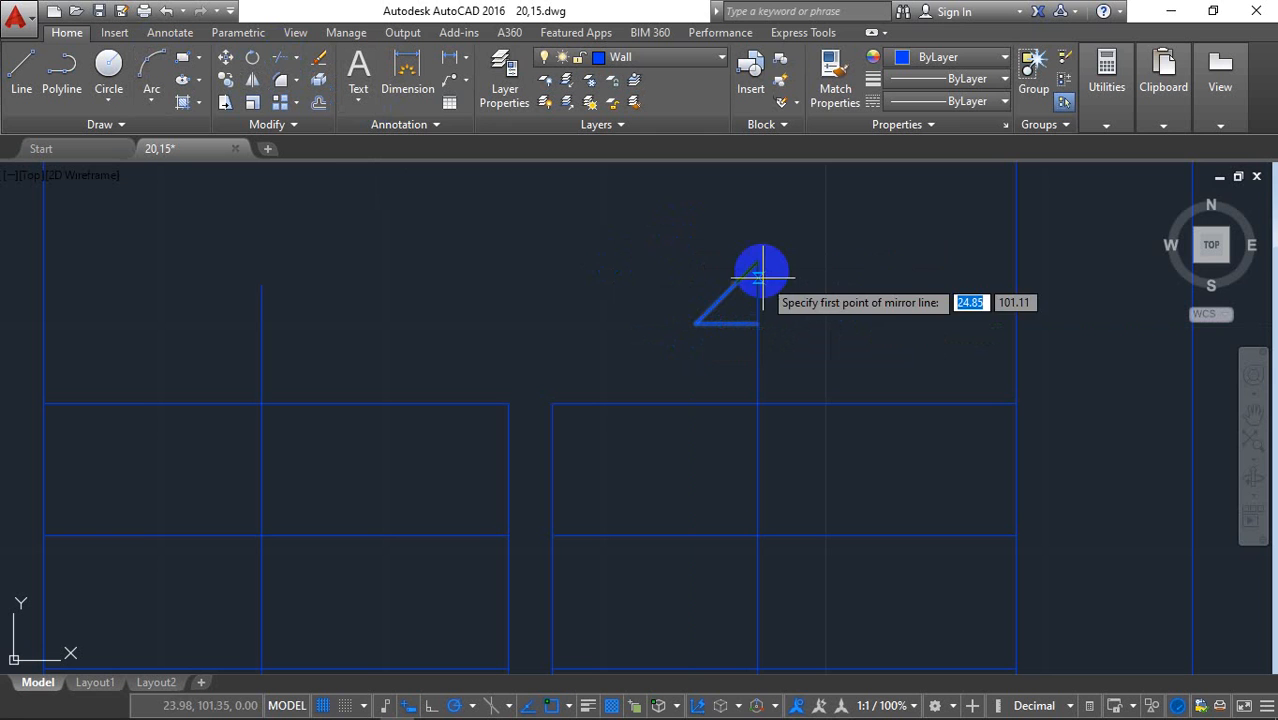
left_click(757, 262)
left_click(754, 214)
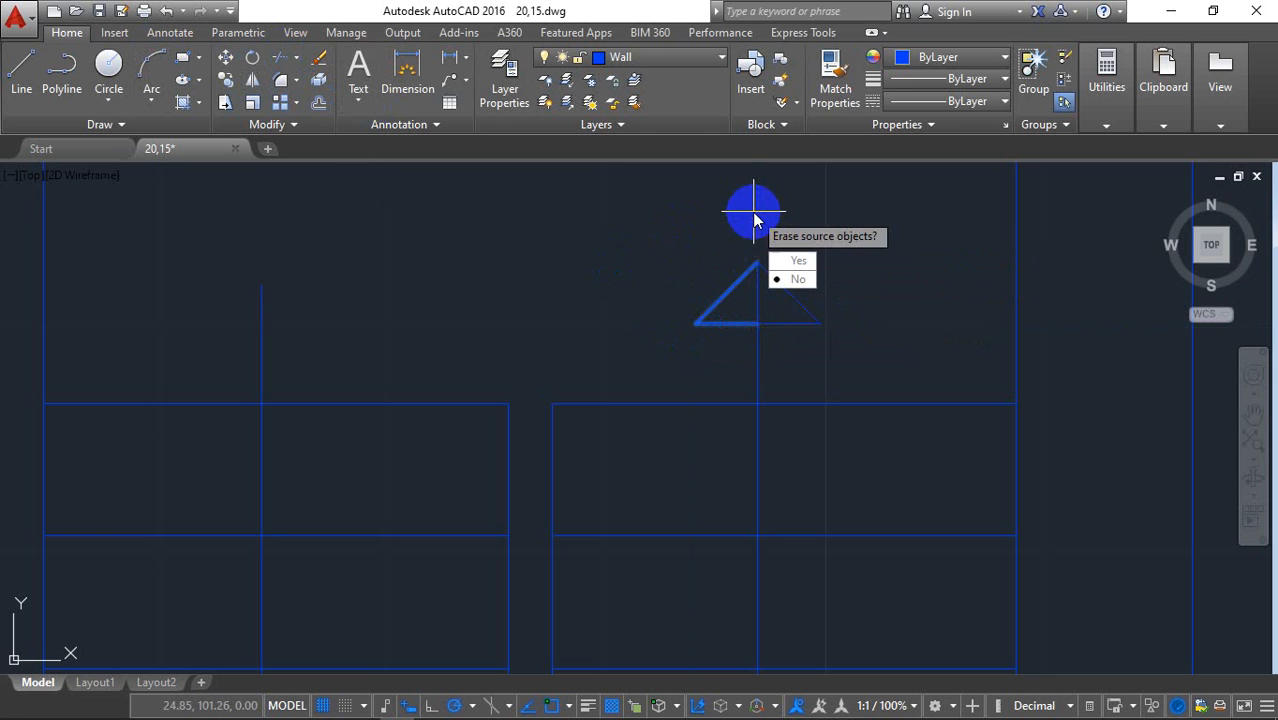
left_click(787, 279)
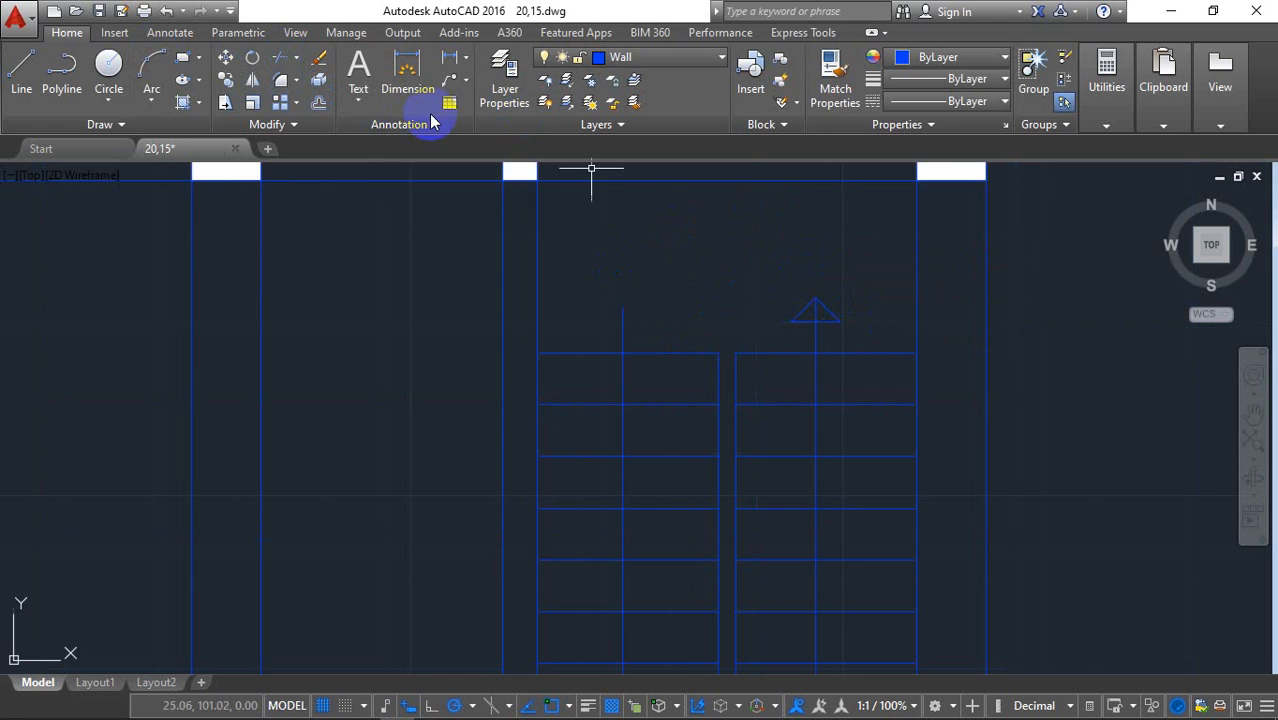
- Draw a 2-Point circle about 0.27 in diameter directly above the direction line's start over the left flight
left_click(105, 93)
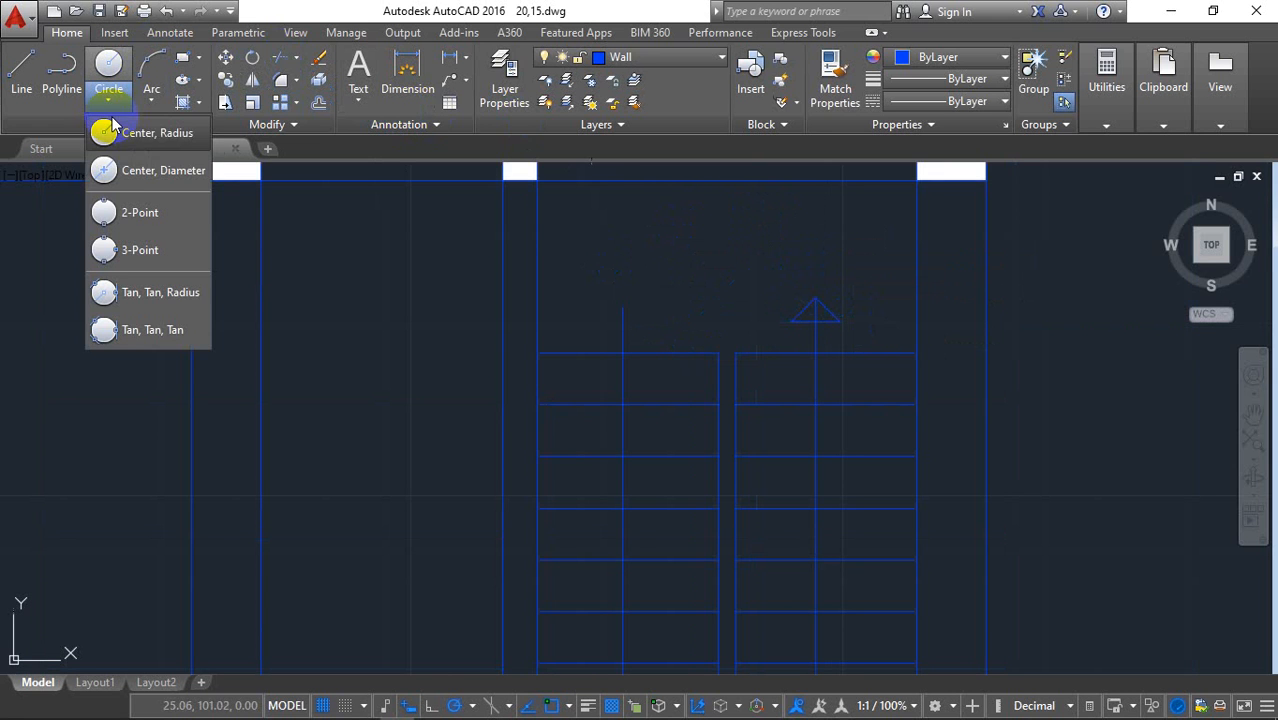
left_click(139, 214)
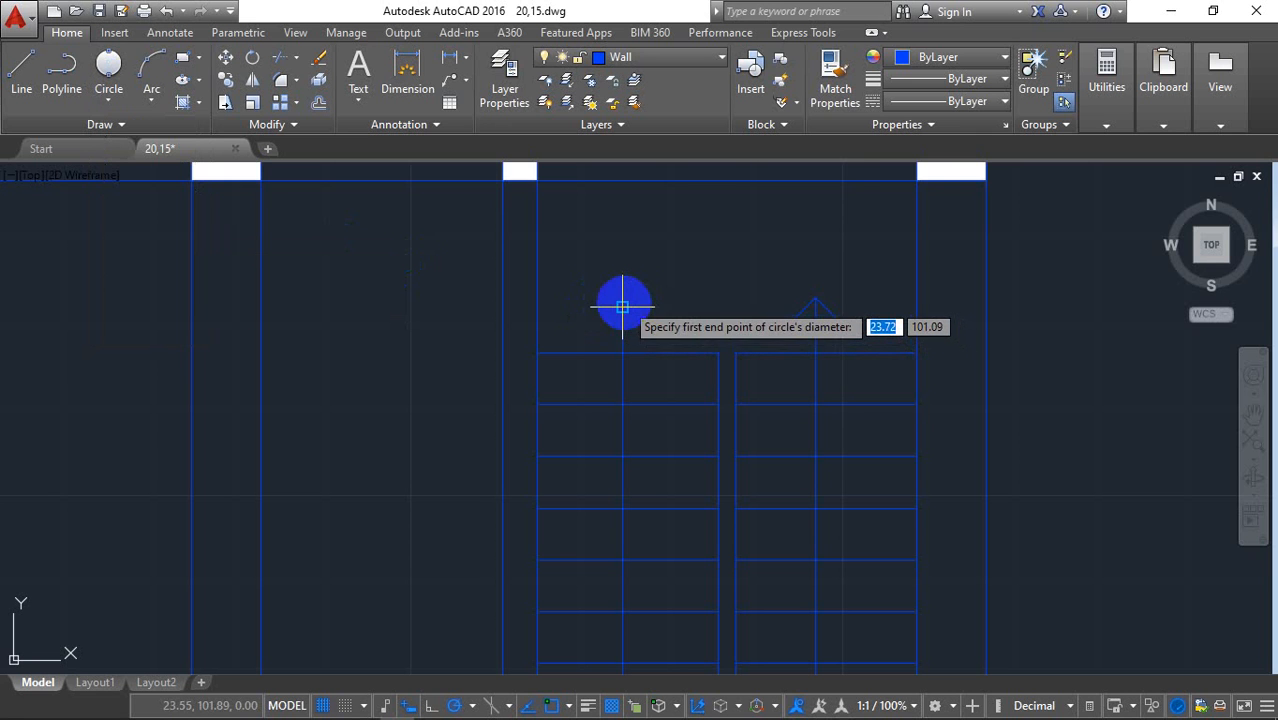
left_click(622, 306)
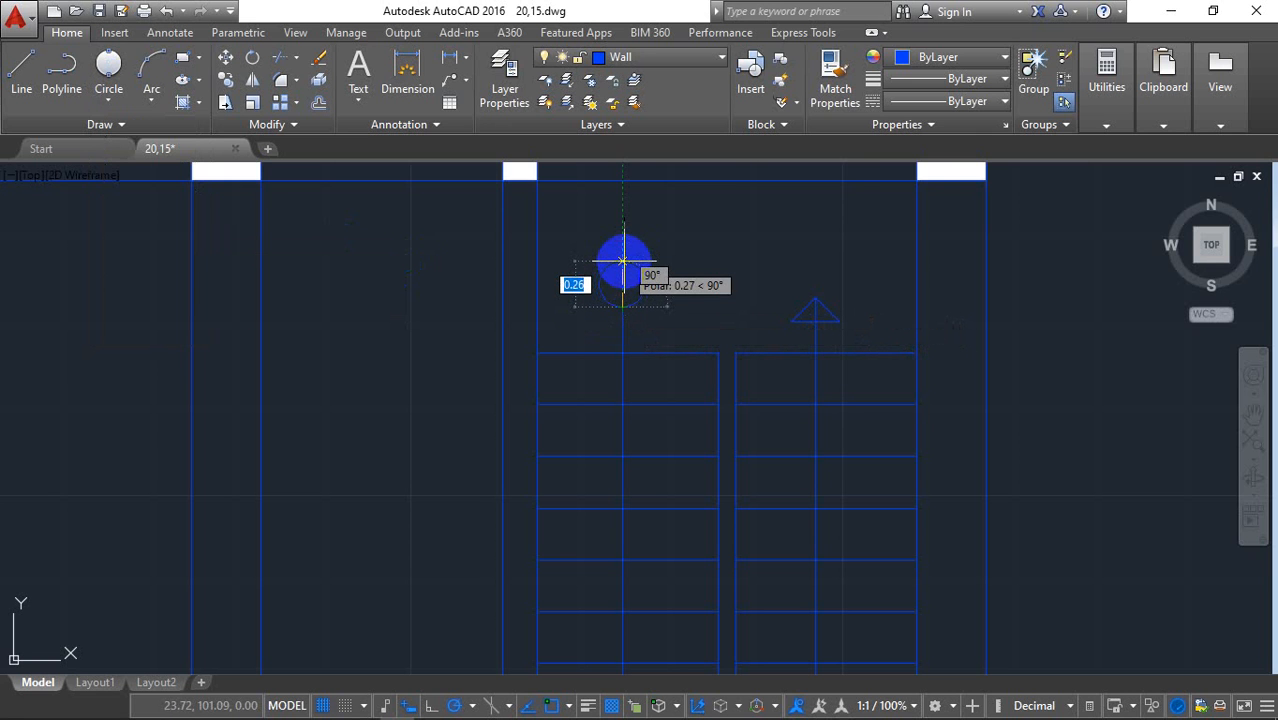
left_click(624, 261)
- Draw a vertical line across the thickness of the upper wall, midway between the first two columns from the left
scroll(704, 262, "down", 6)
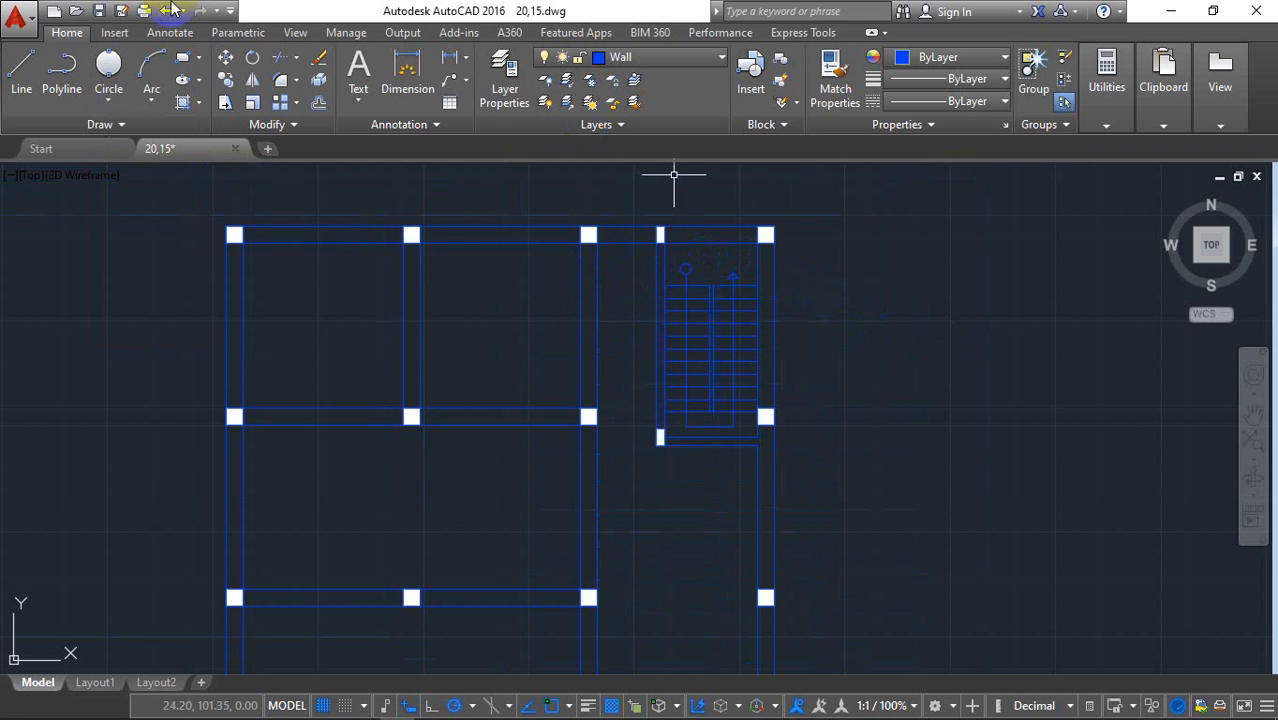
left_click(21, 72)
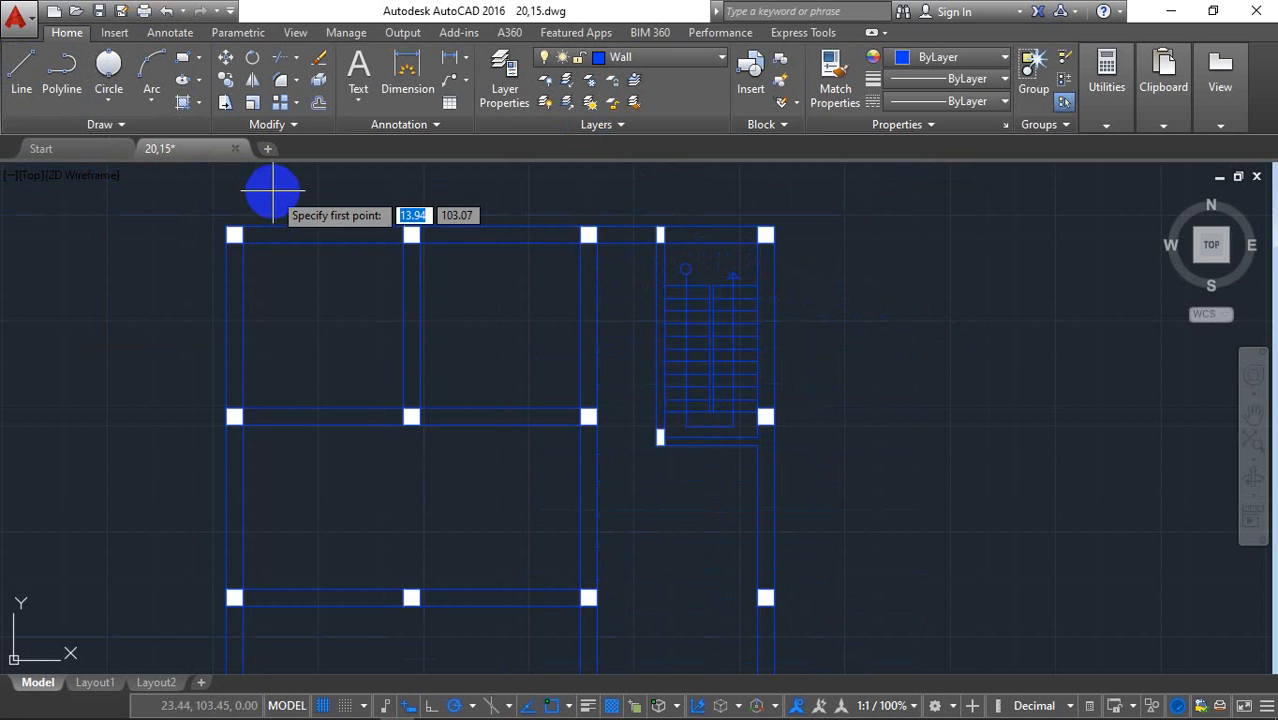
scroll(272, 190, "up", 2)
scroll(272, 190, "up", 3)
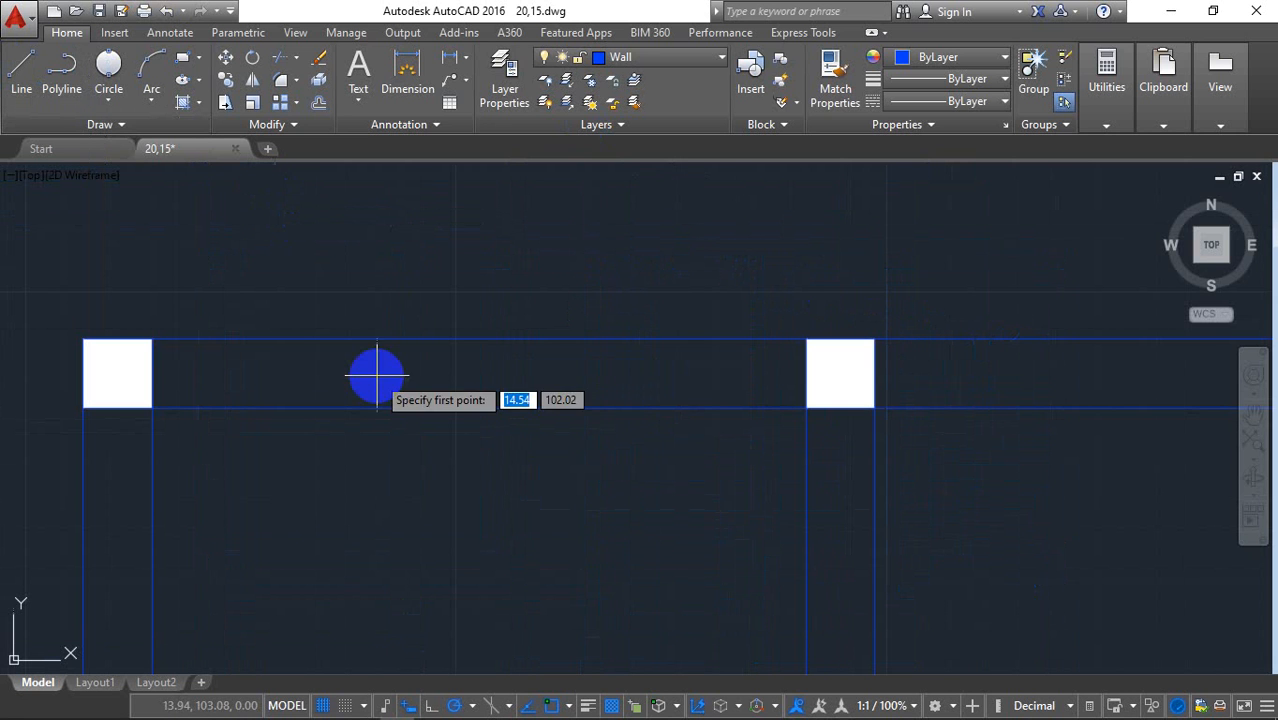
left_click(479, 407)
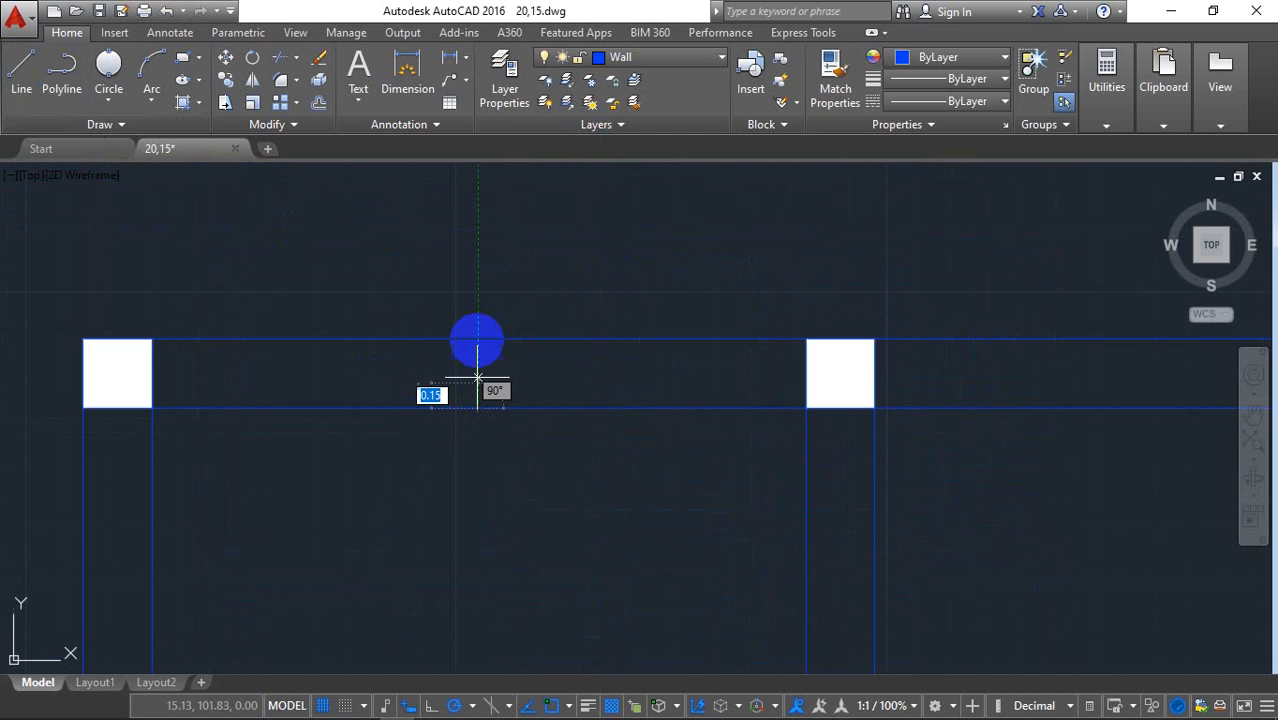
left_click(477, 341)
key("Return")
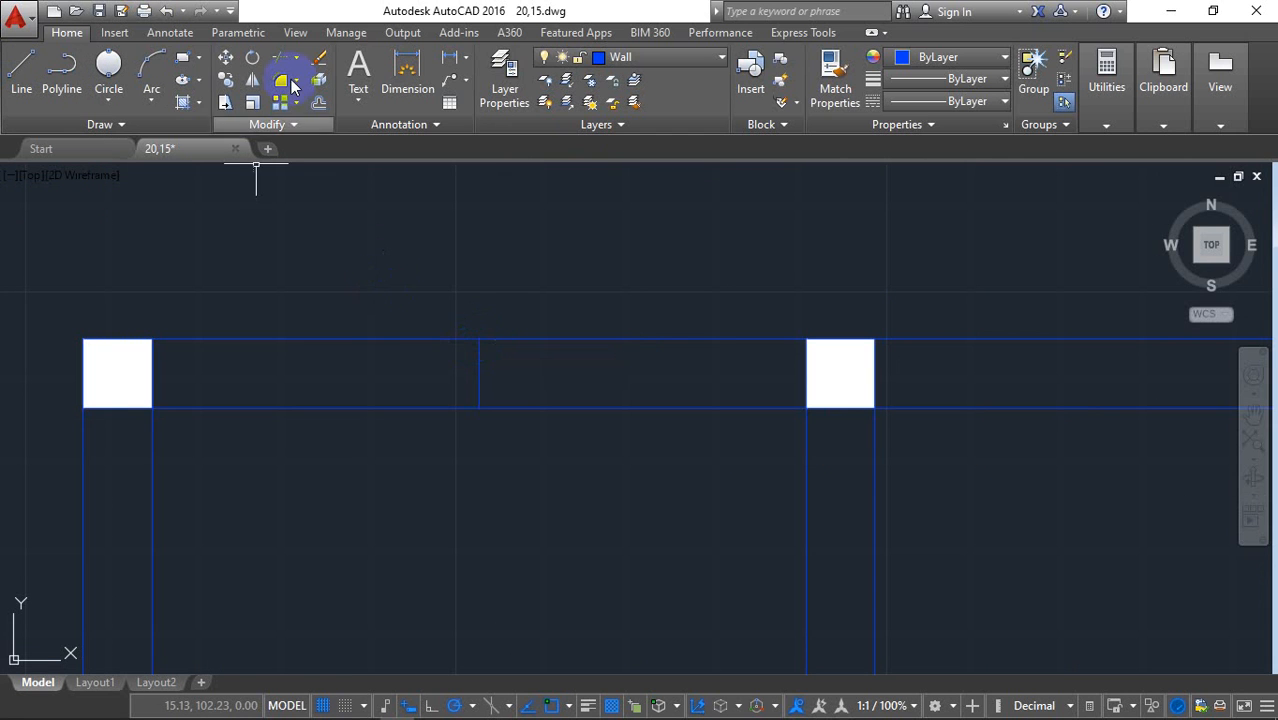
- Make Door the current layer
left_click(319, 103)
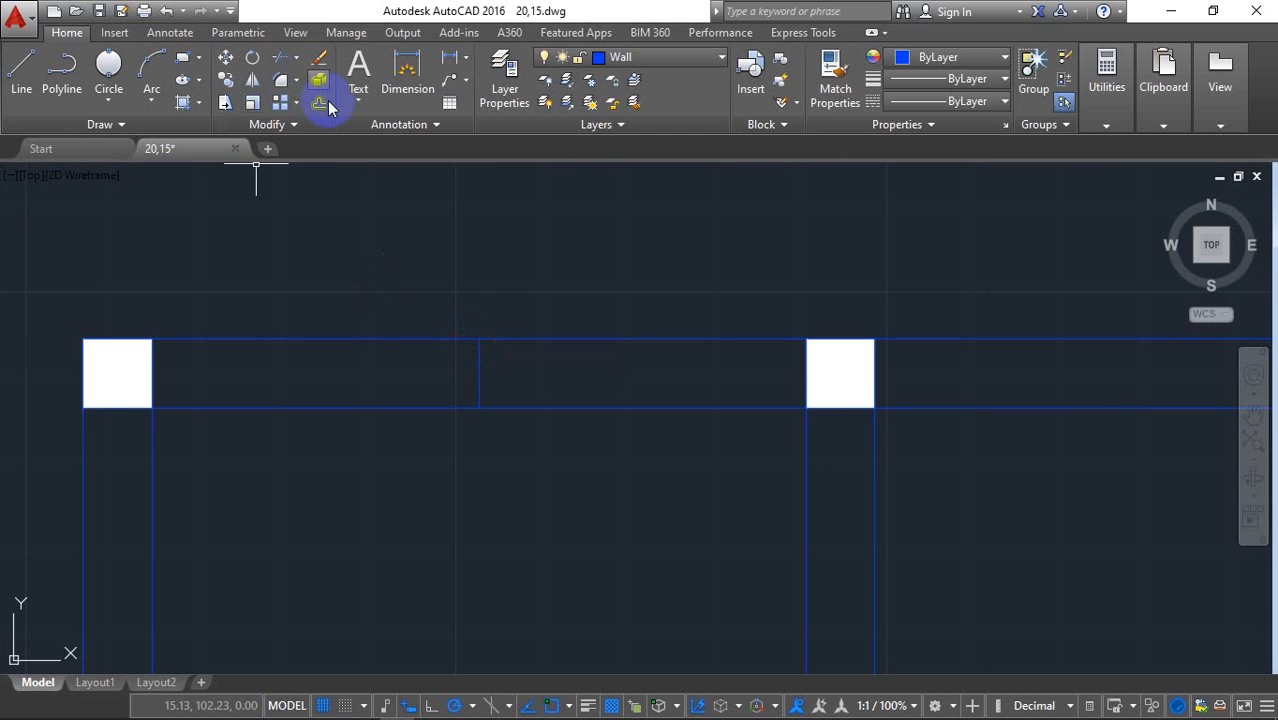
left_click(673, 61)
left_click(650, 148)
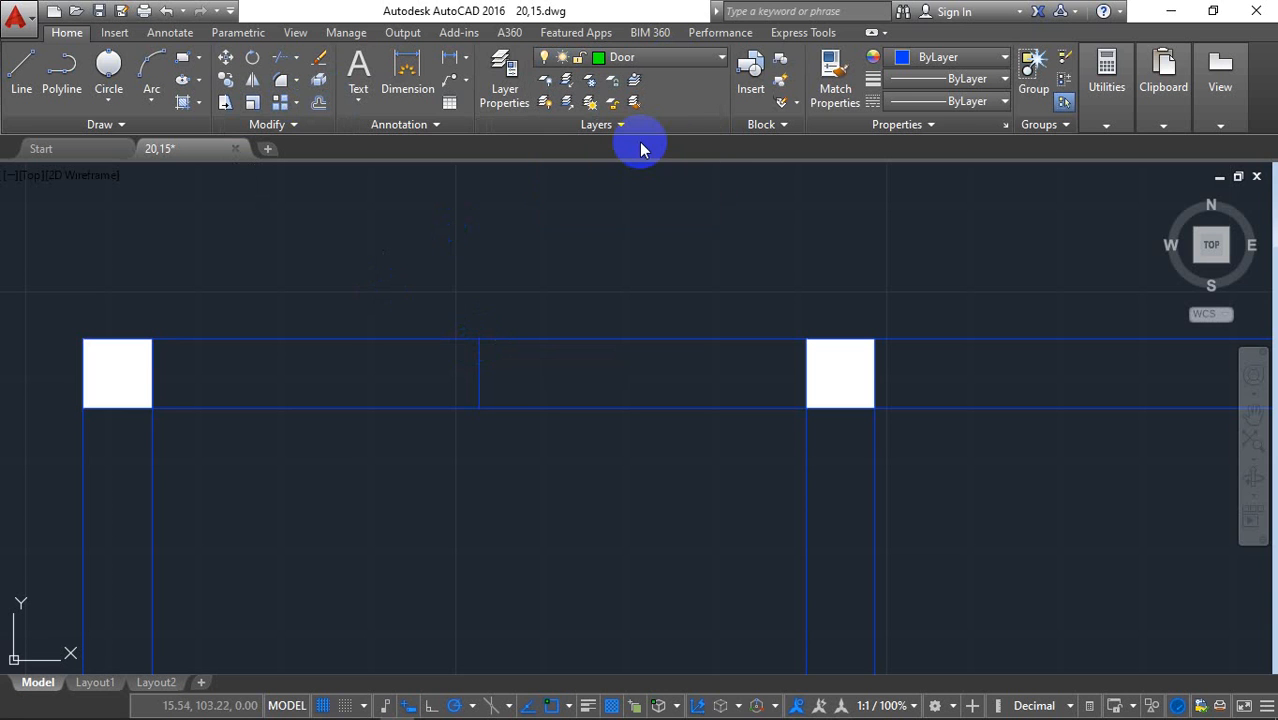
left_click(17, 102)
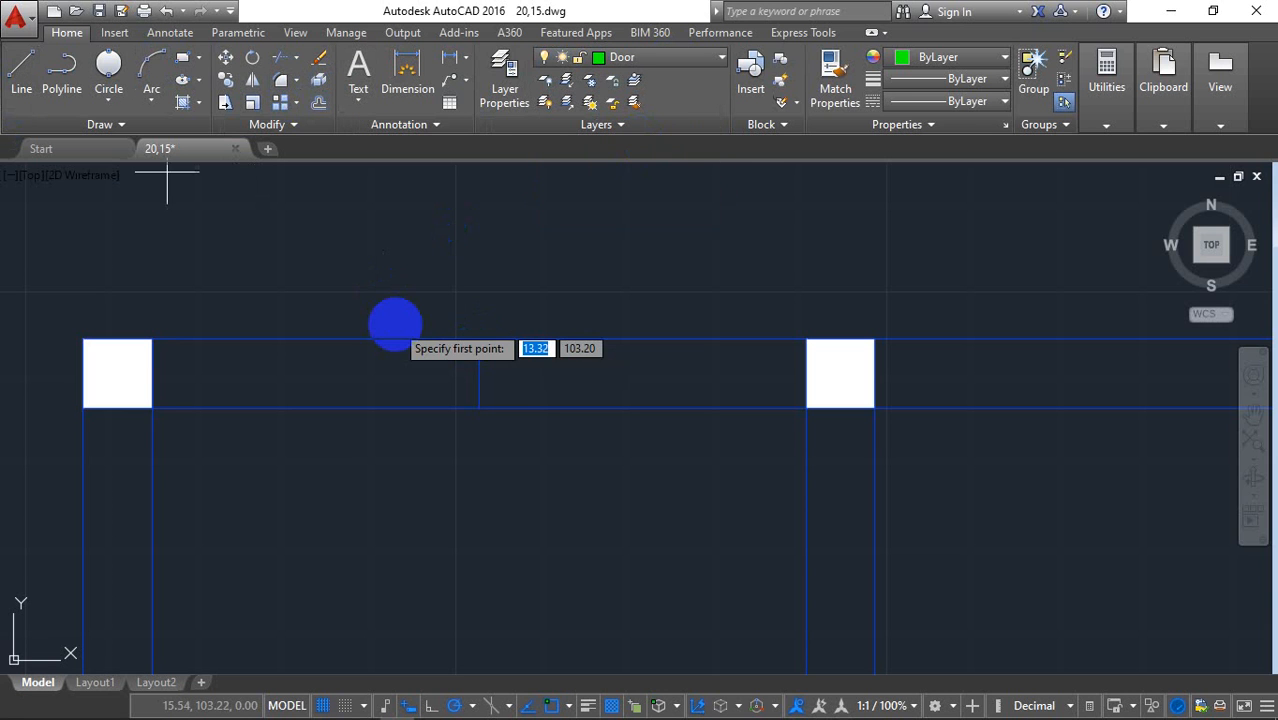
key("Escape")
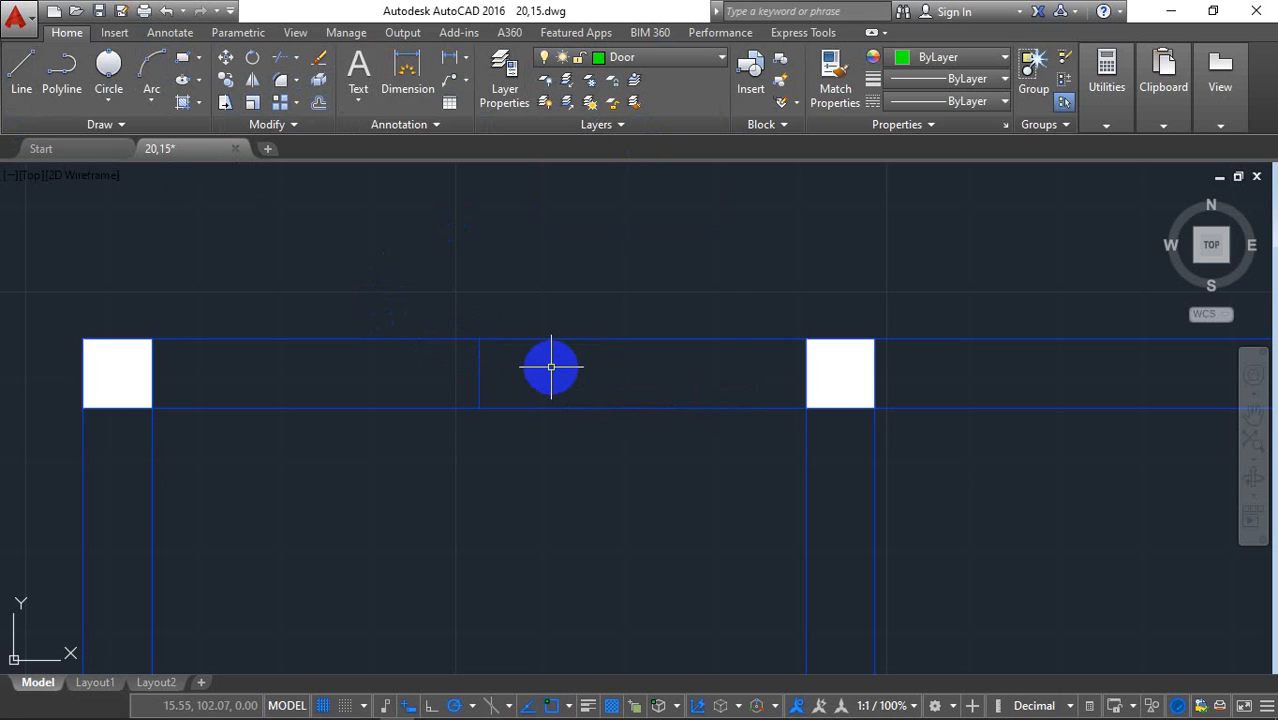
- Move the vertical line midway between the first two columns in the upper wall to the Door layer
left_click(479, 374)
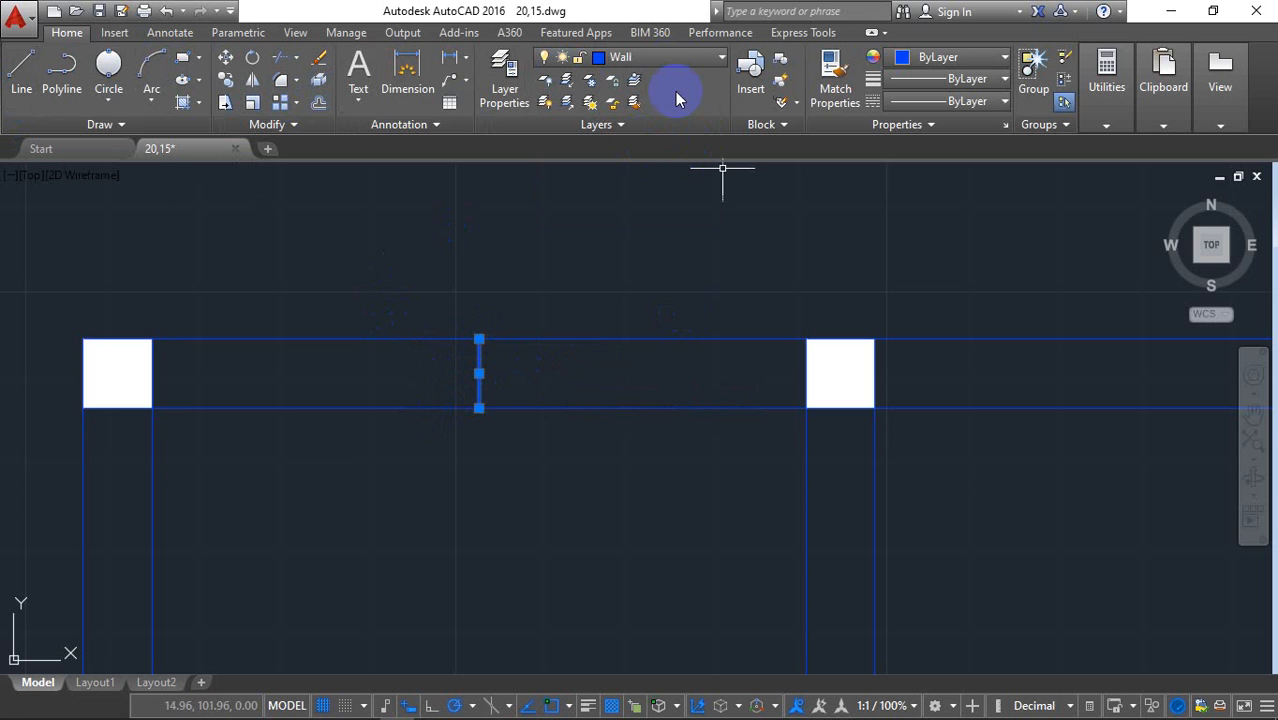
left_click(665, 58)
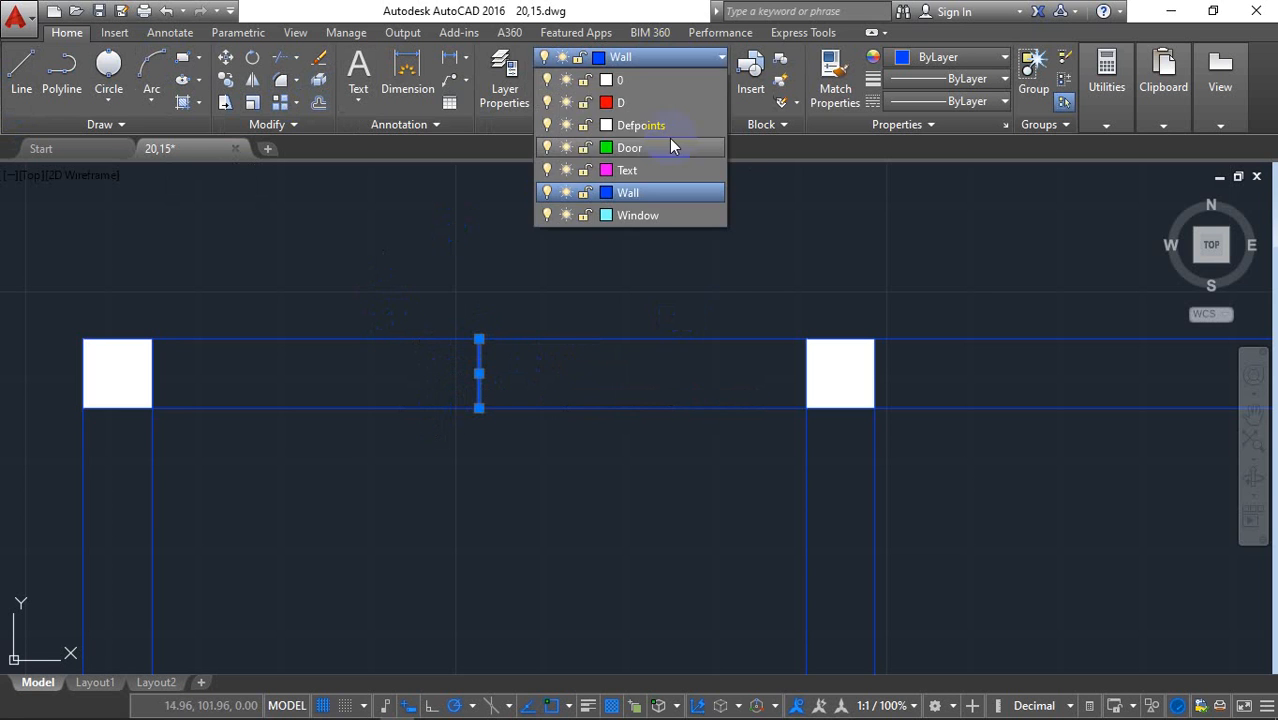
left_click(666, 141)
key("Escape")
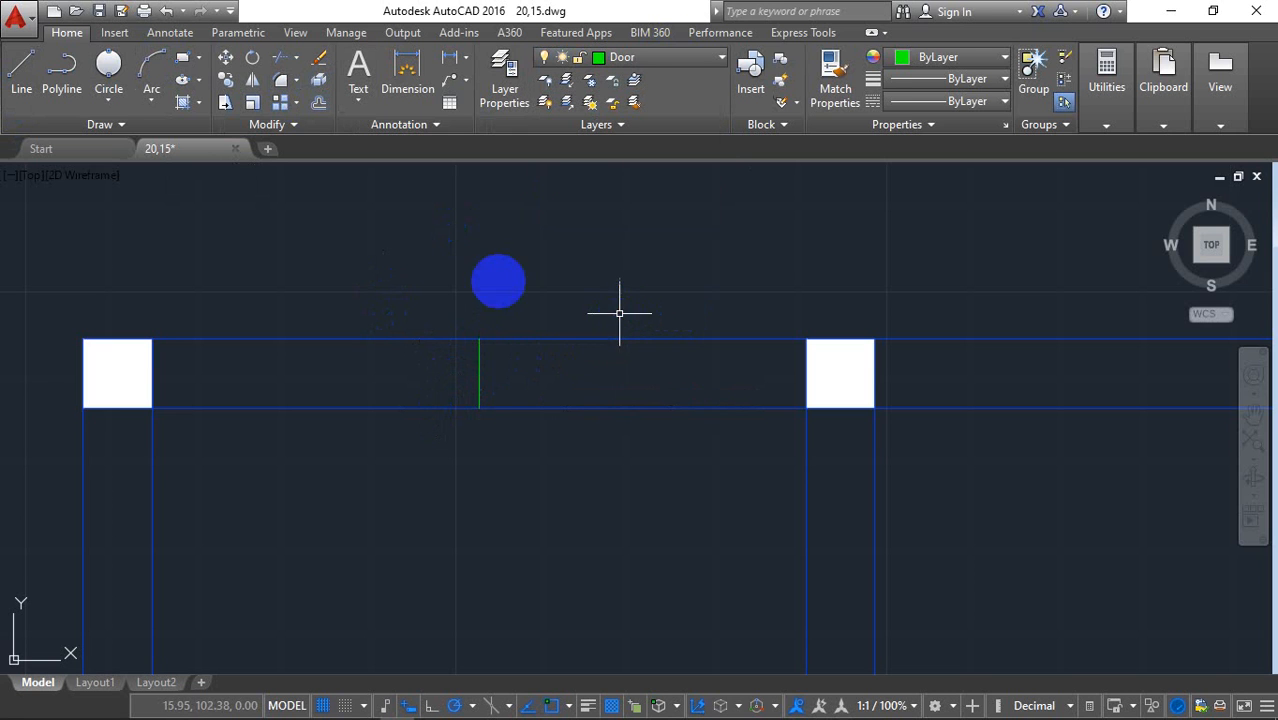
- Try offsetting the green middle door line 0.75 to its right, then undo the offset
left_click(318, 88)
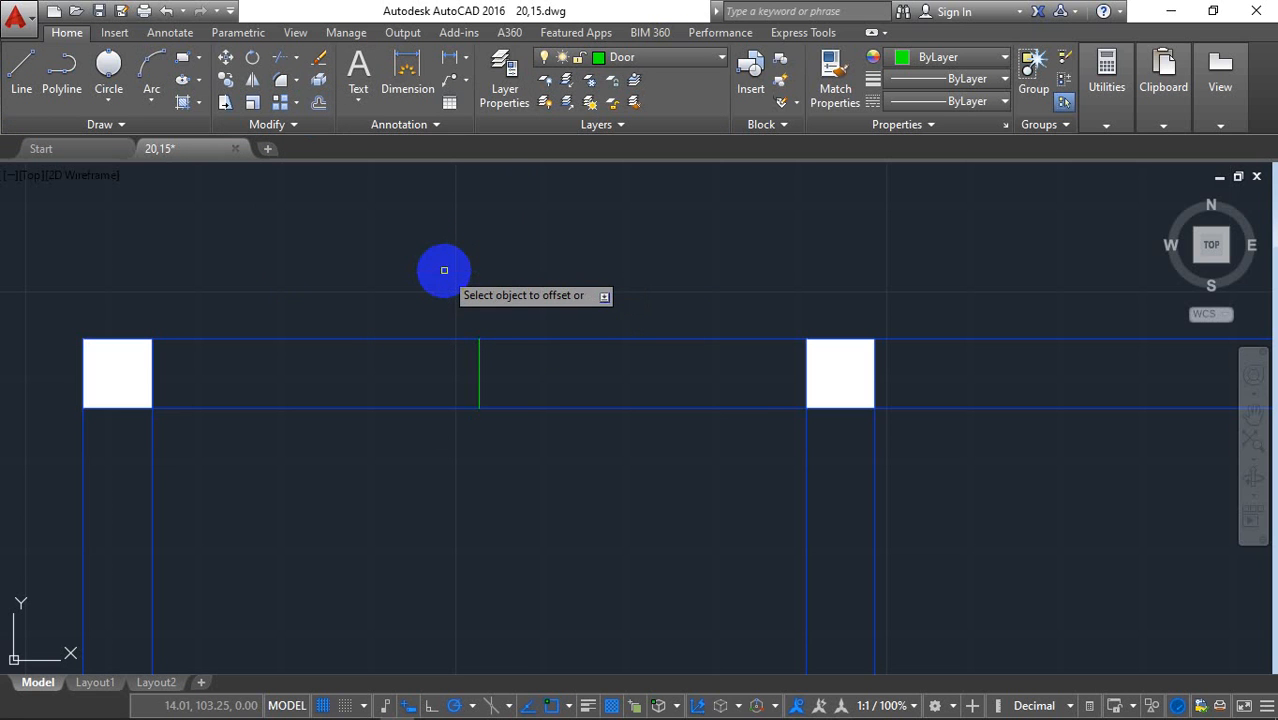
left_click(472, 380)
left_click(395, 231)
left_click(310, 104)
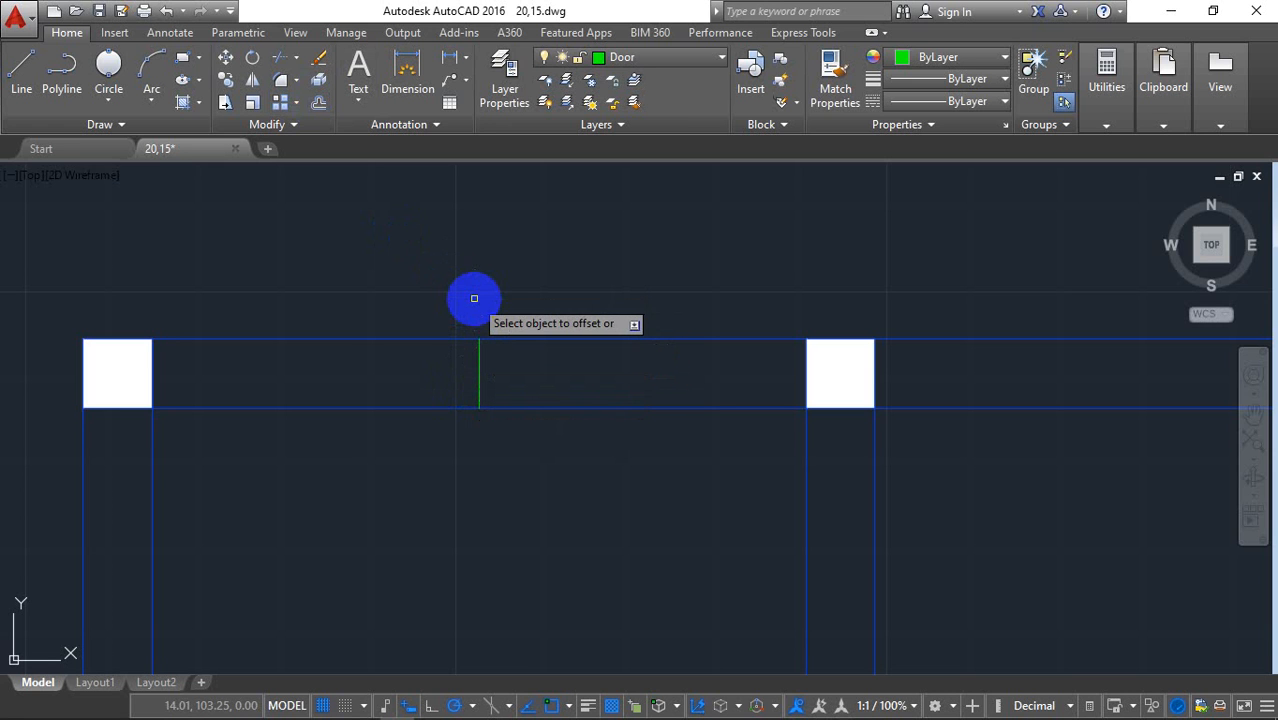
left_click(479, 372)
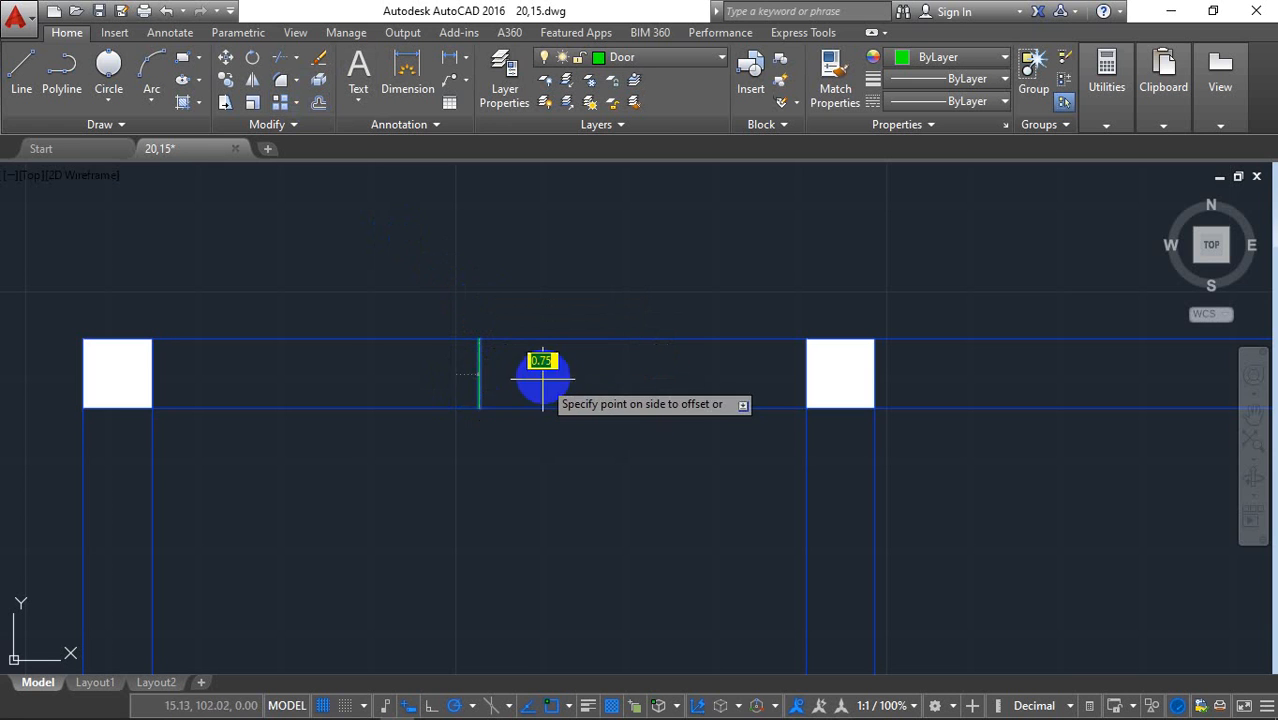
left_click(530, 373)
left_click(479, 369)
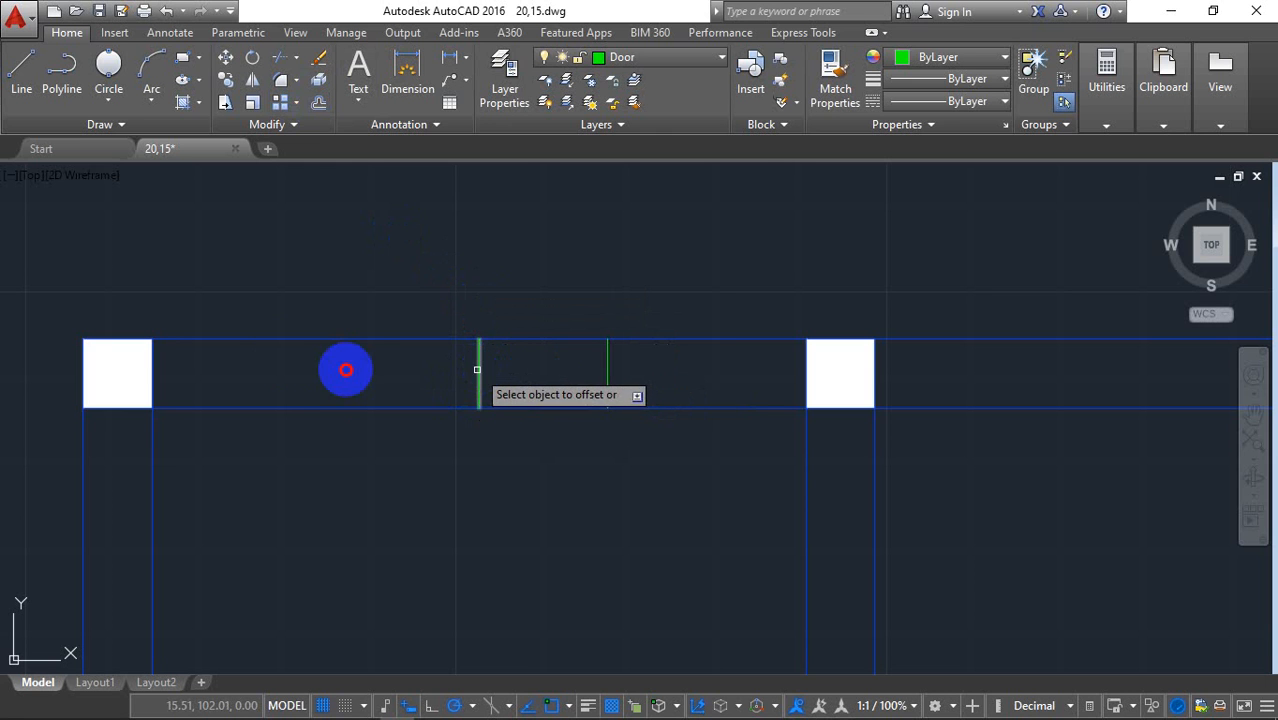
key("Escape")
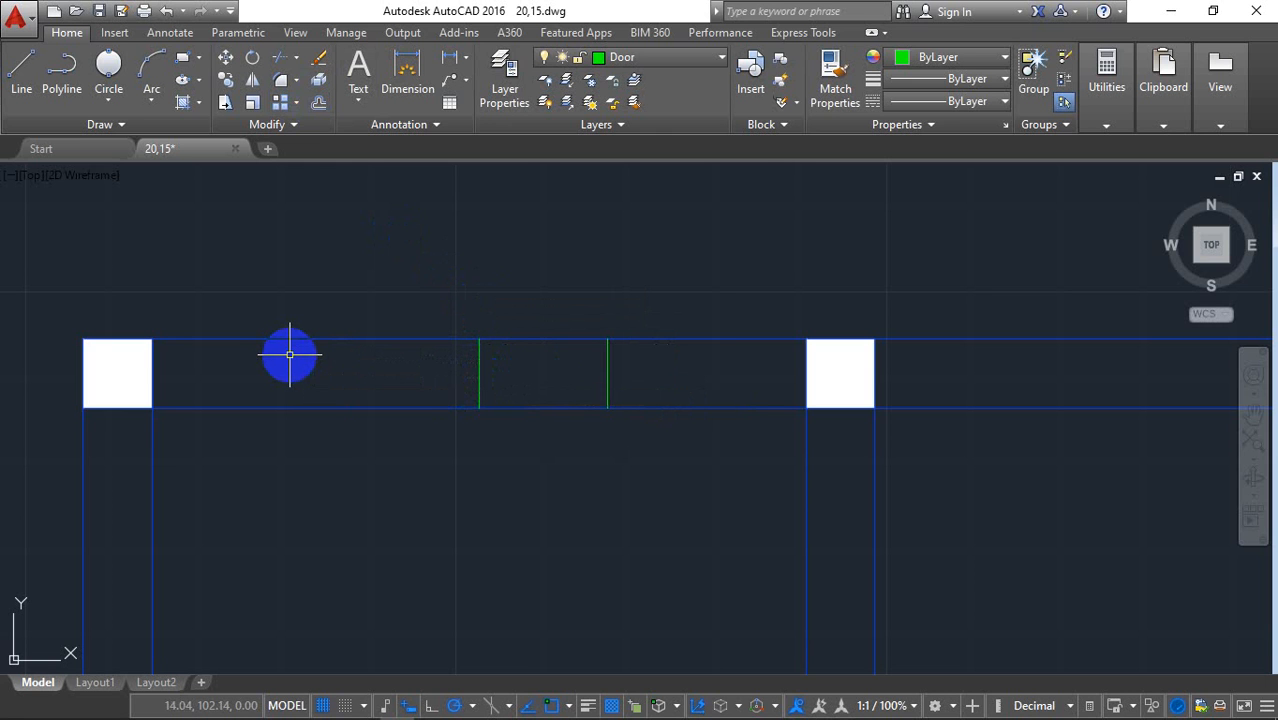
key("ctrl+z")
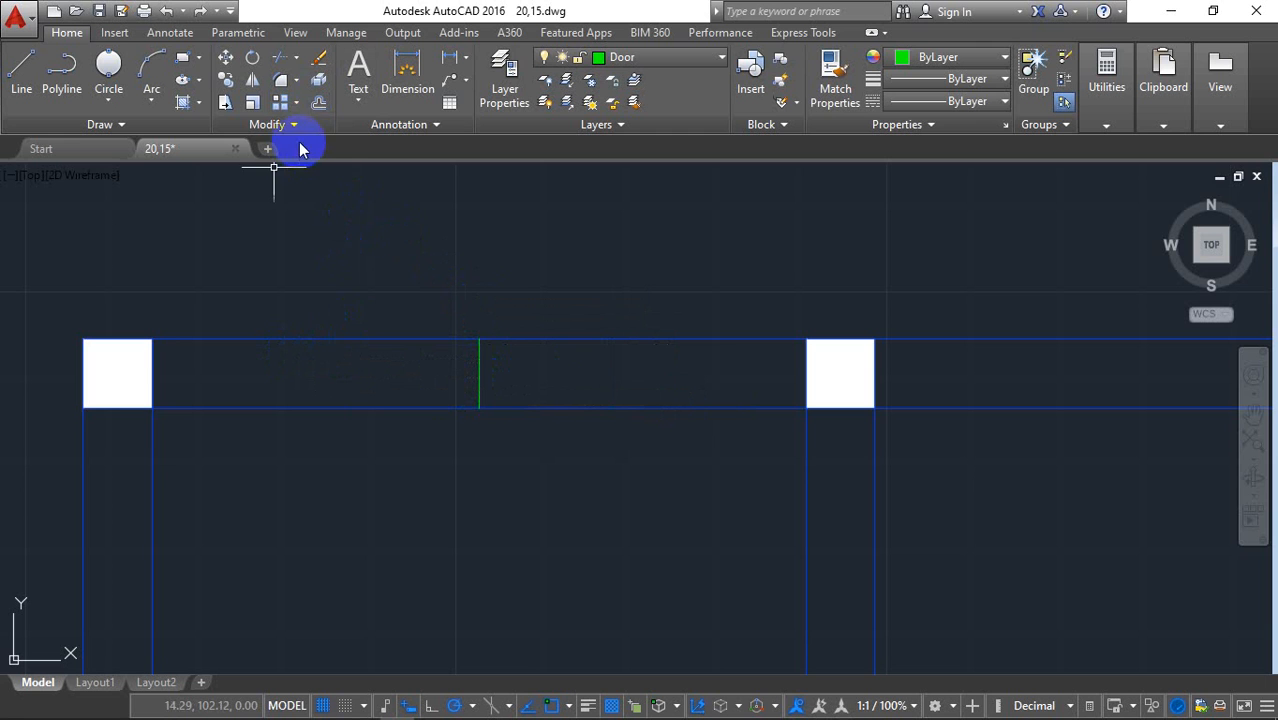
- Offset the green middle door line by 1 to both its right and left sides within the wall
left_click(319, 102)
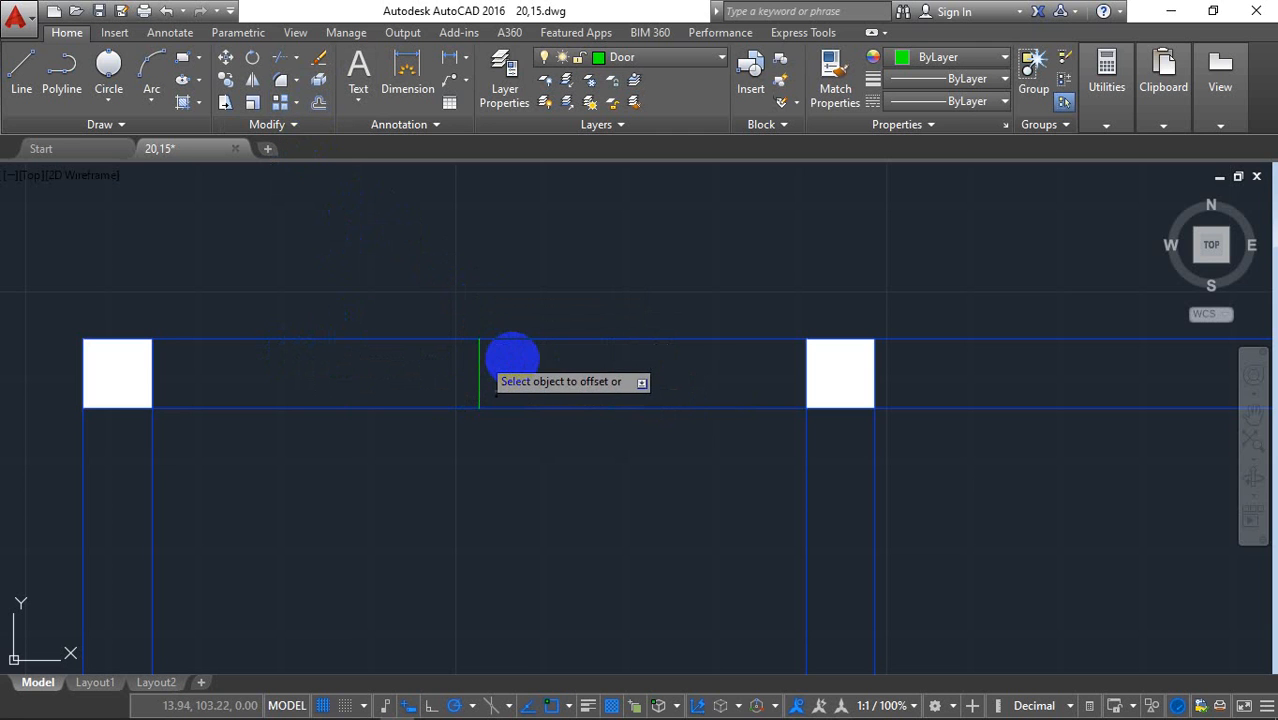
left_click(476, 366)
left_click(510, 364)
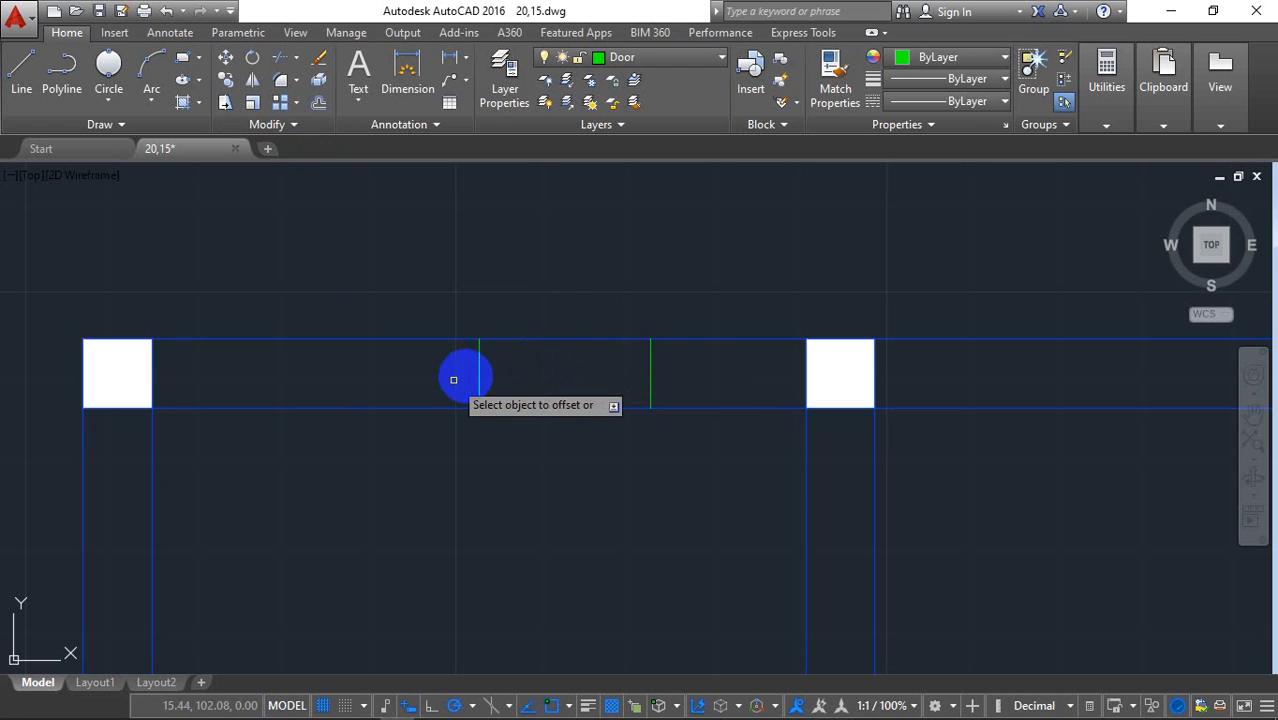
left_click(480, 375)
left_click(368, 365)
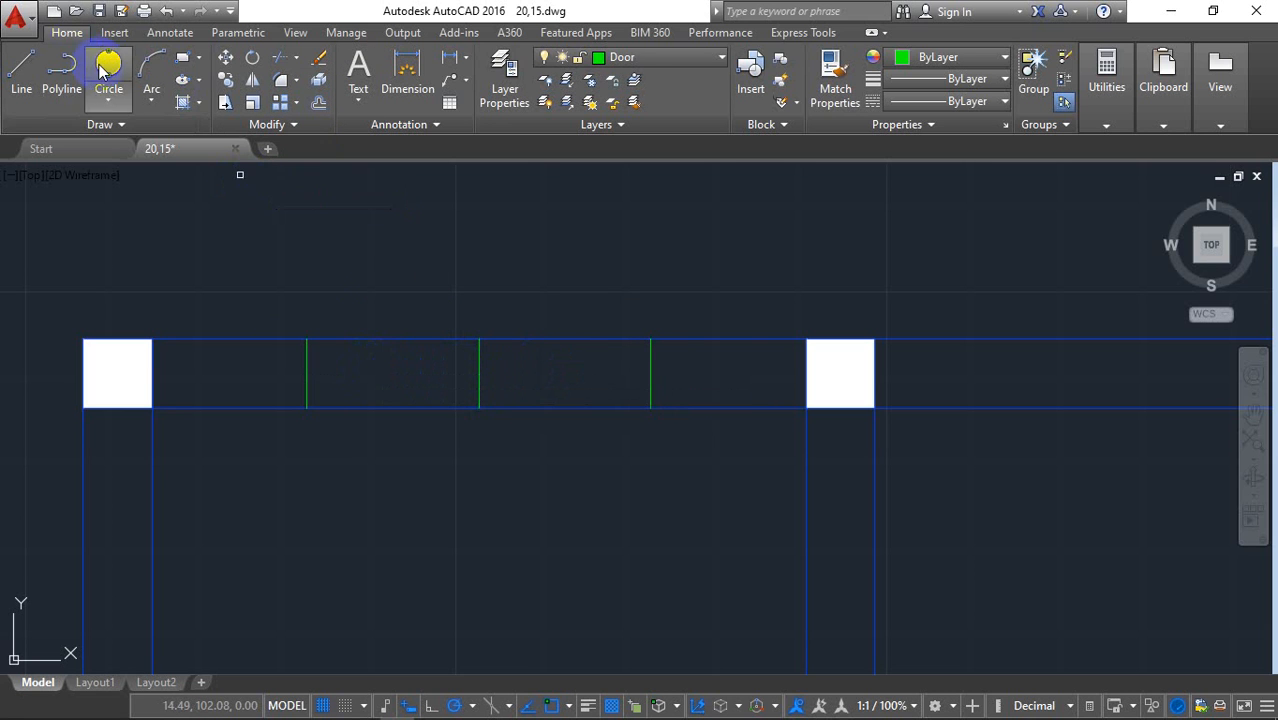
- Draw two Center, Radius circles of radius 1 centred on the midpoints of the outer door lines, each reaching the middle line
left_click(110, 101)
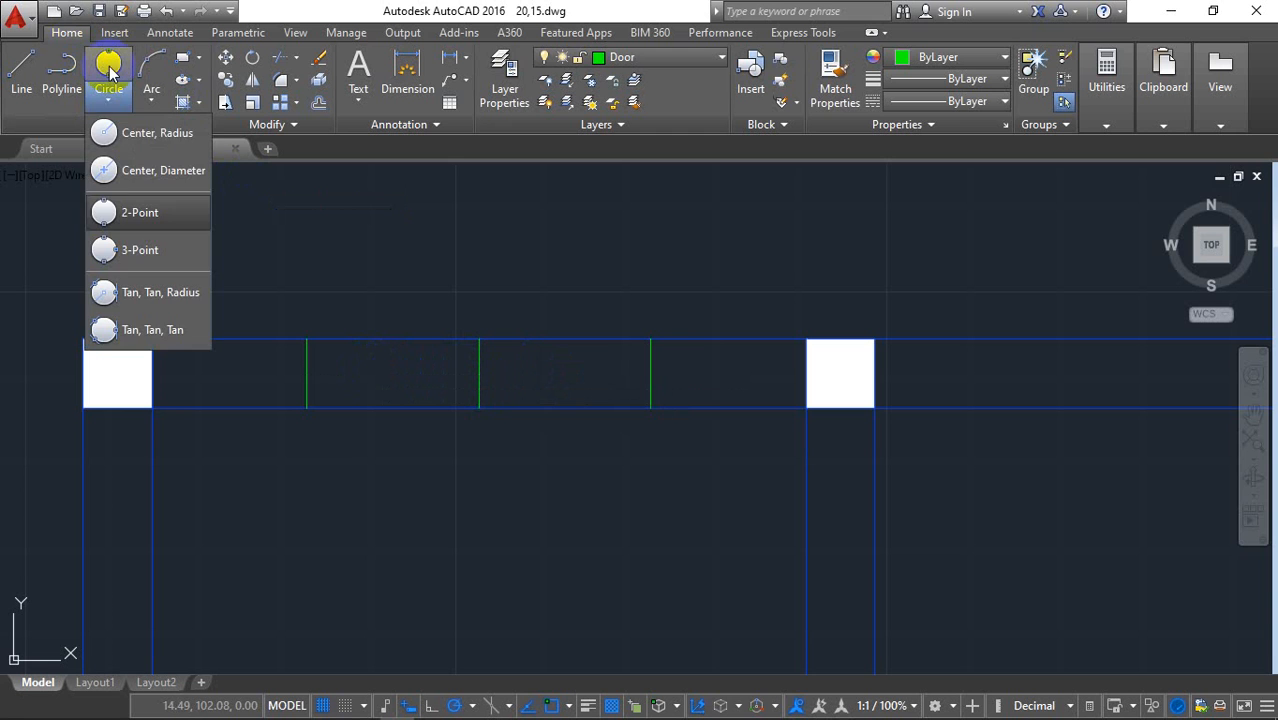
left_click(132, 138)
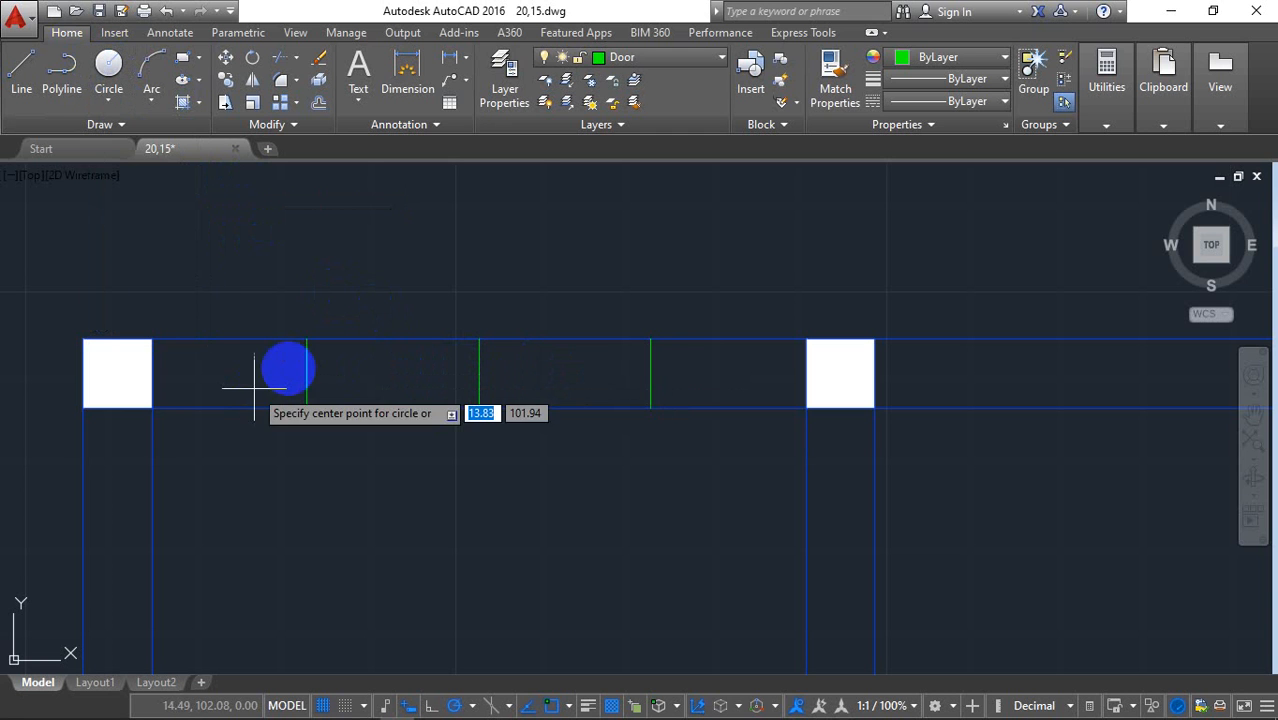
left_click(308, 375)
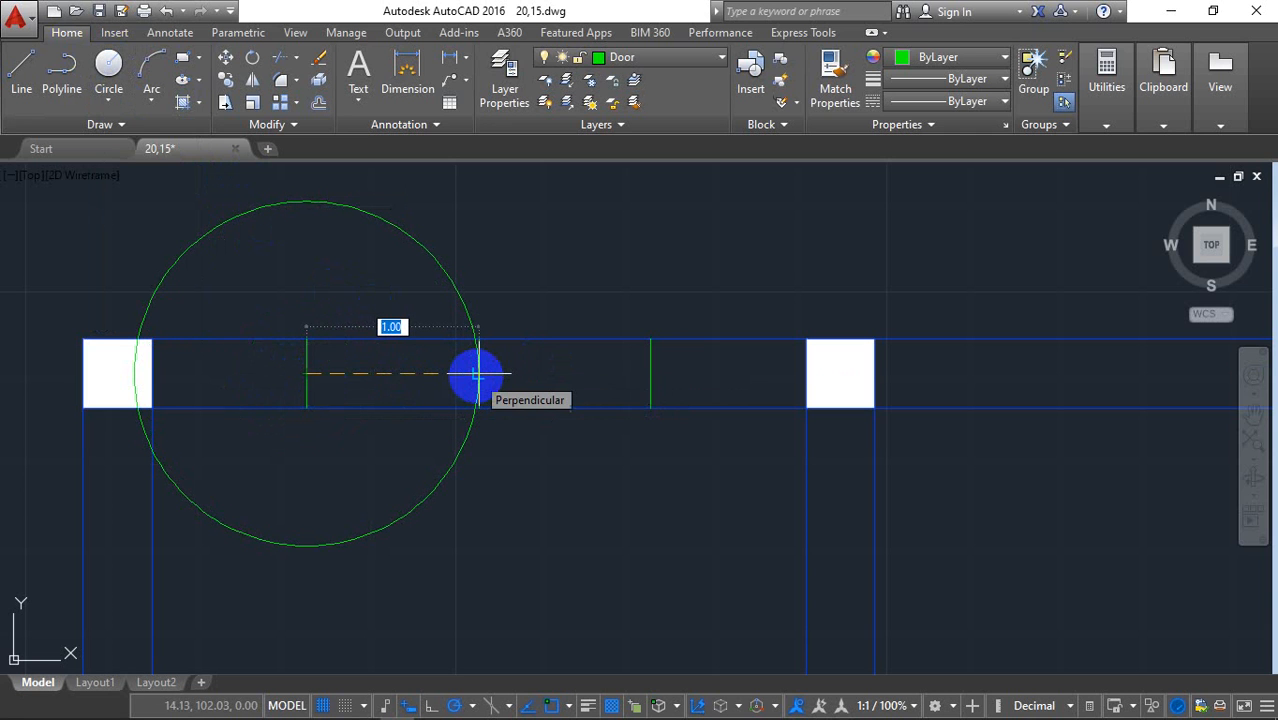
left_click(478, 375)
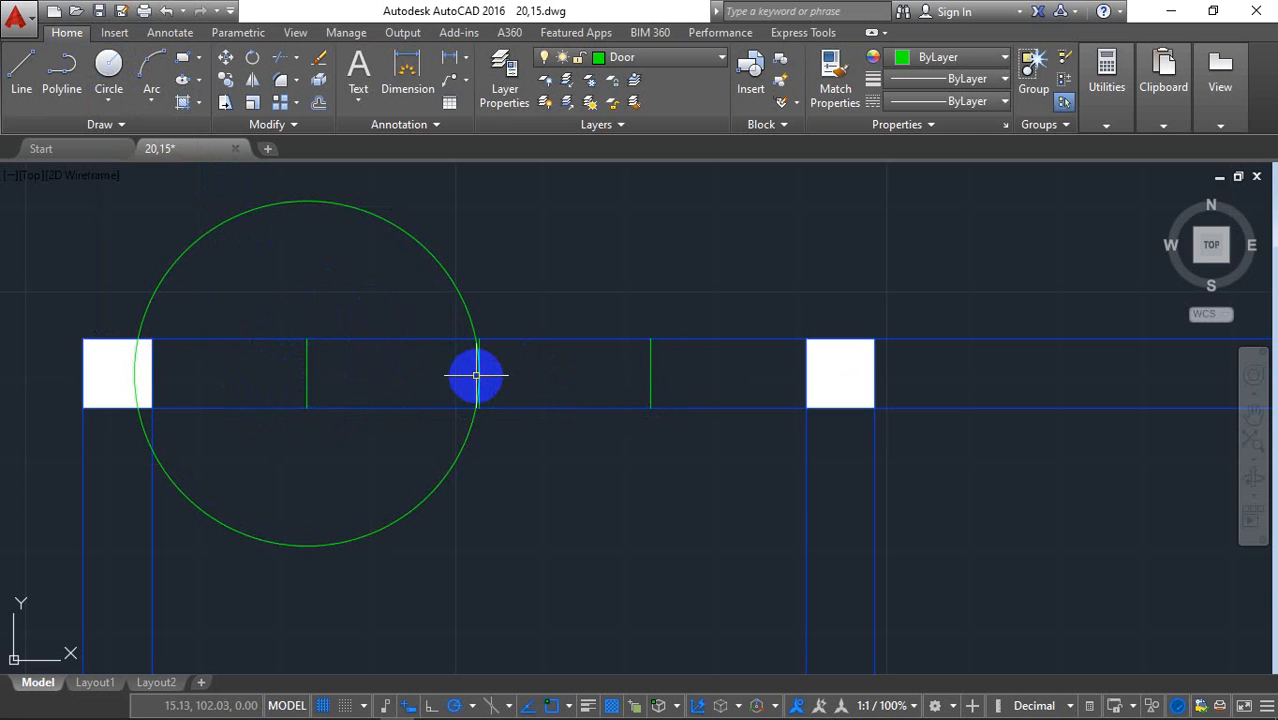
key("space")
left_click(651, 375)
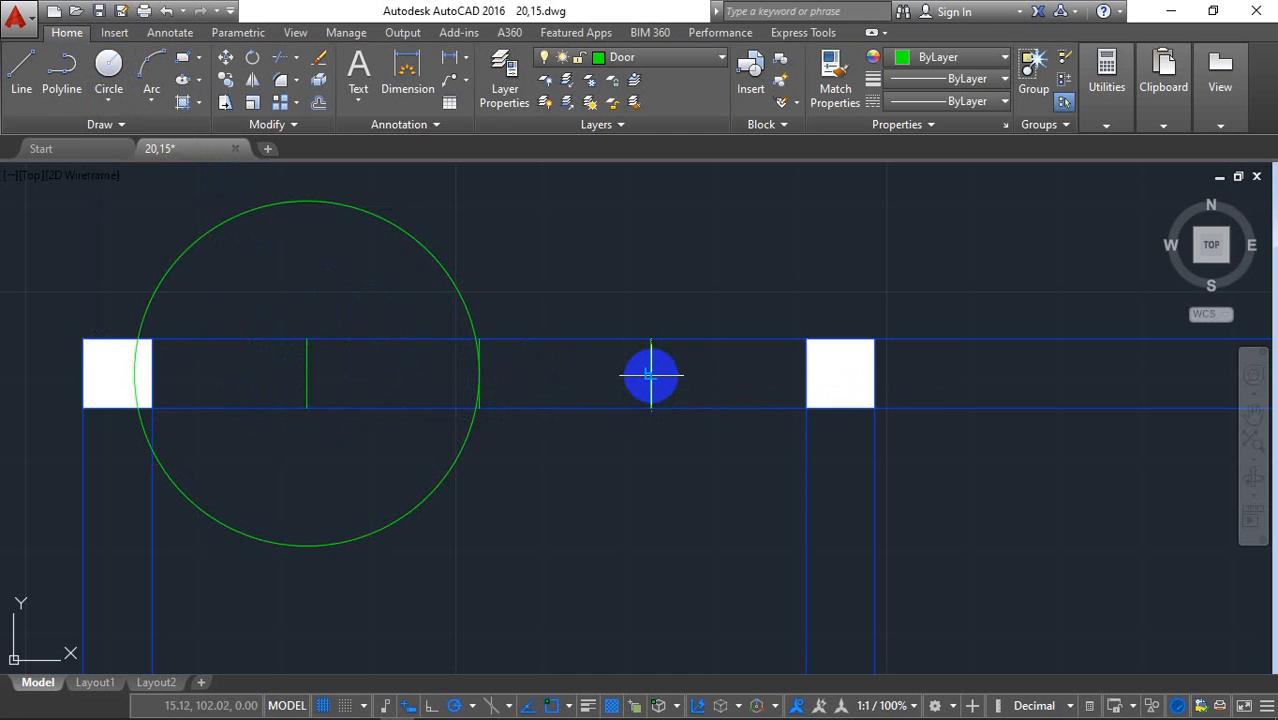
left_click(481, 375)
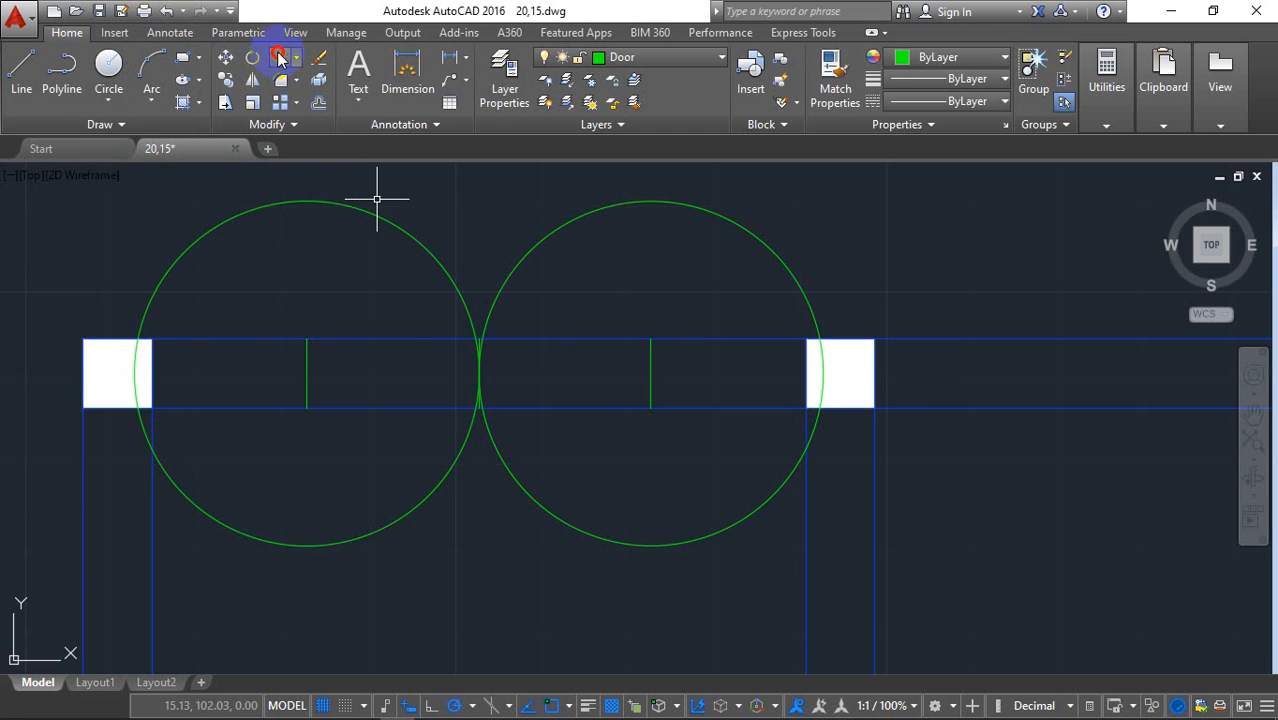
- Extend both outer door lines down to the lower edge of their circles using the Trim command
left_click(279, 57)
key("space")
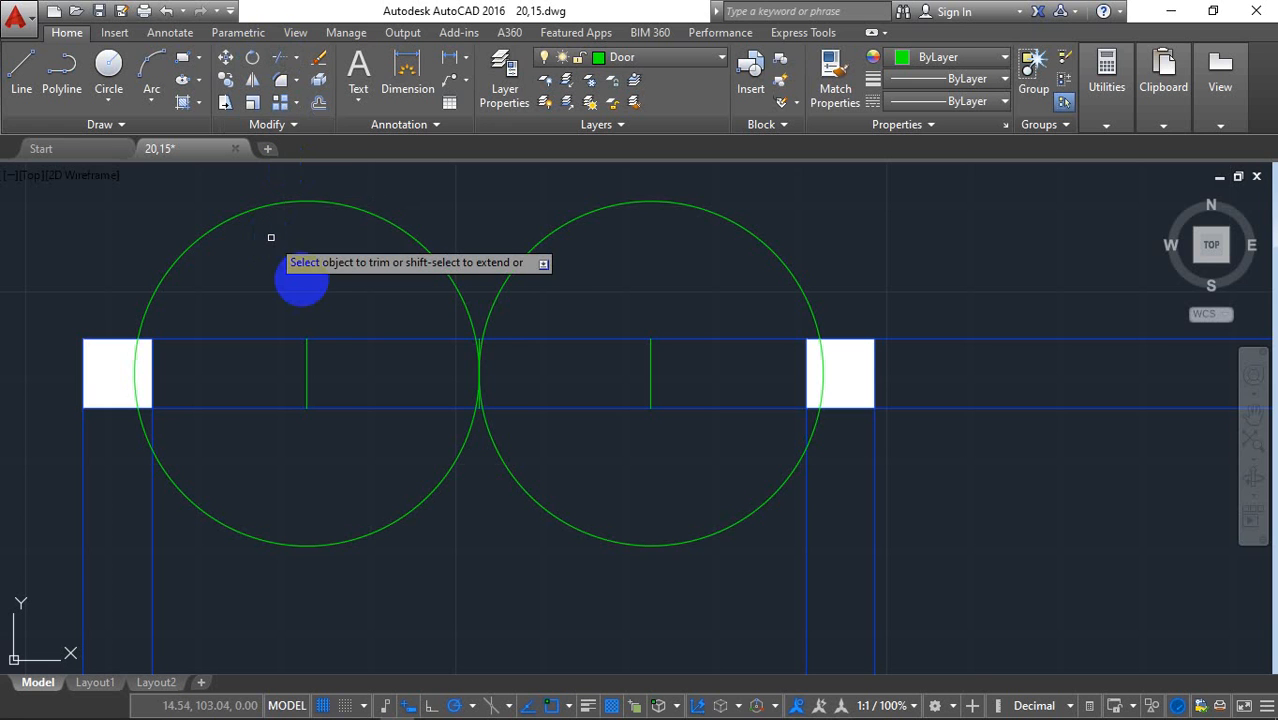
left_click(309, 376, "shift")
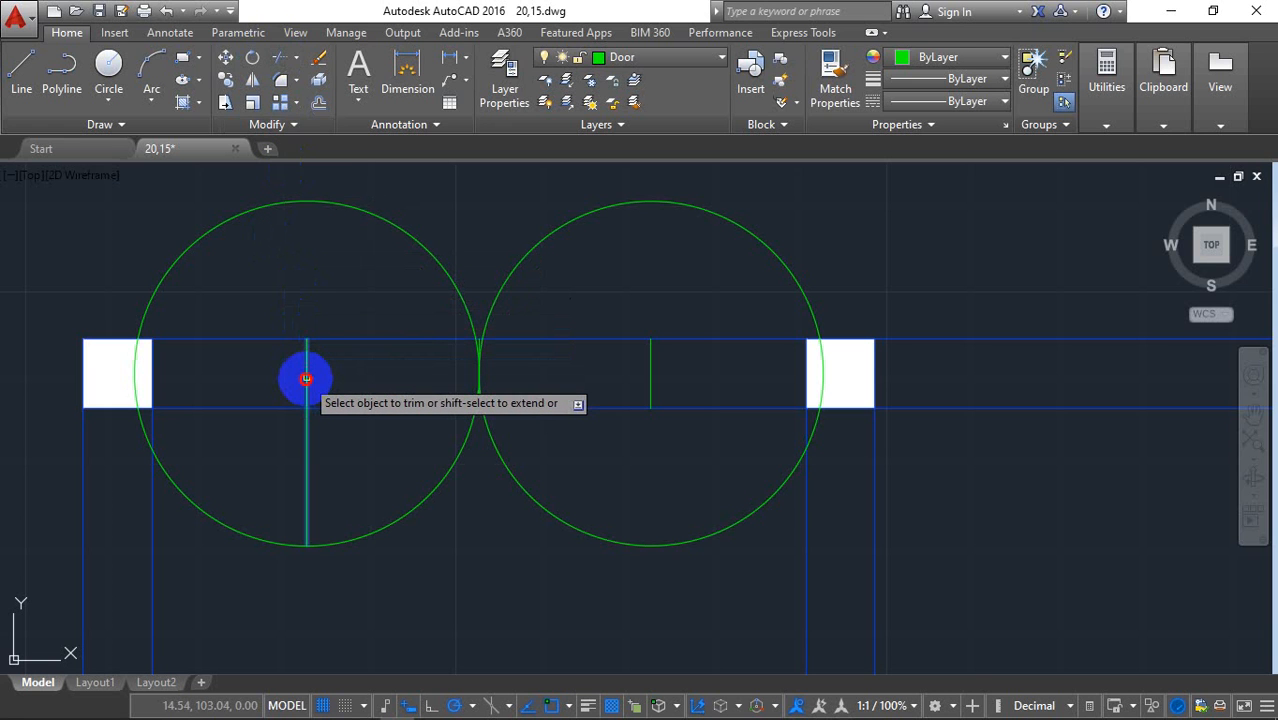
left_click(648, 378, "shift")
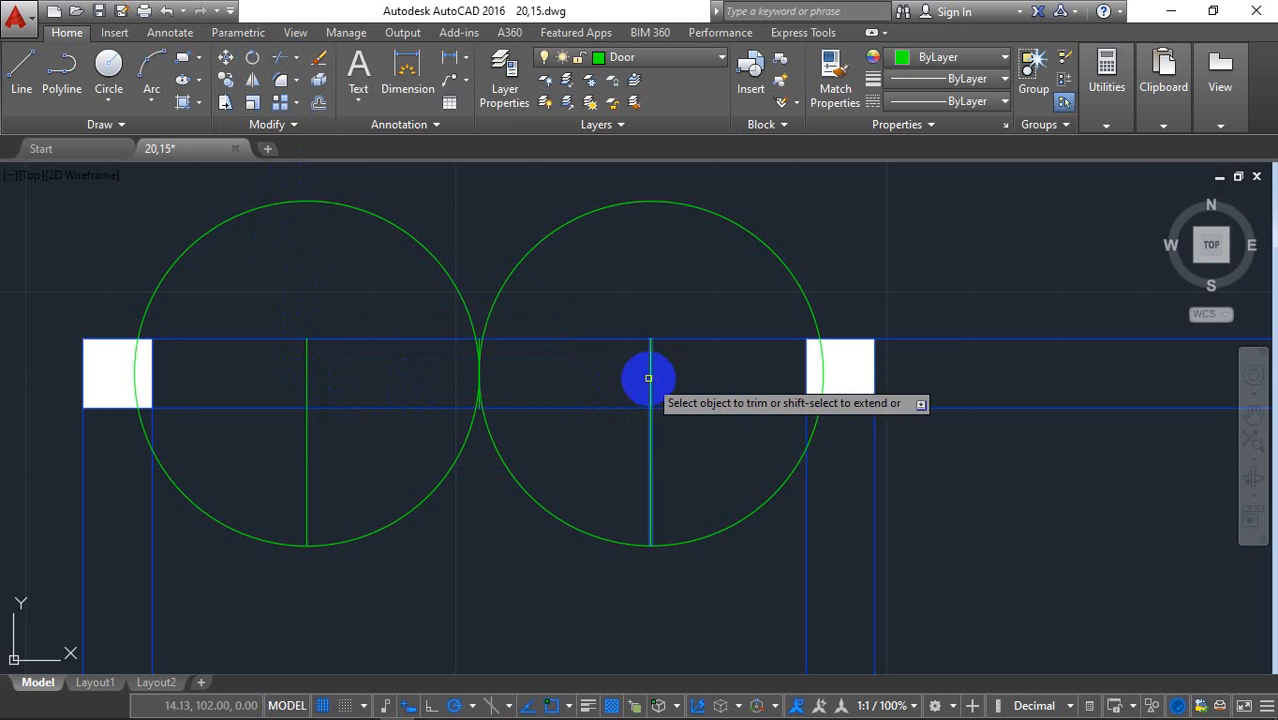
- Trim away the right circle's right side and upper arc, and remove both wall lines between the middle and right door lines
left_click(740, 519)
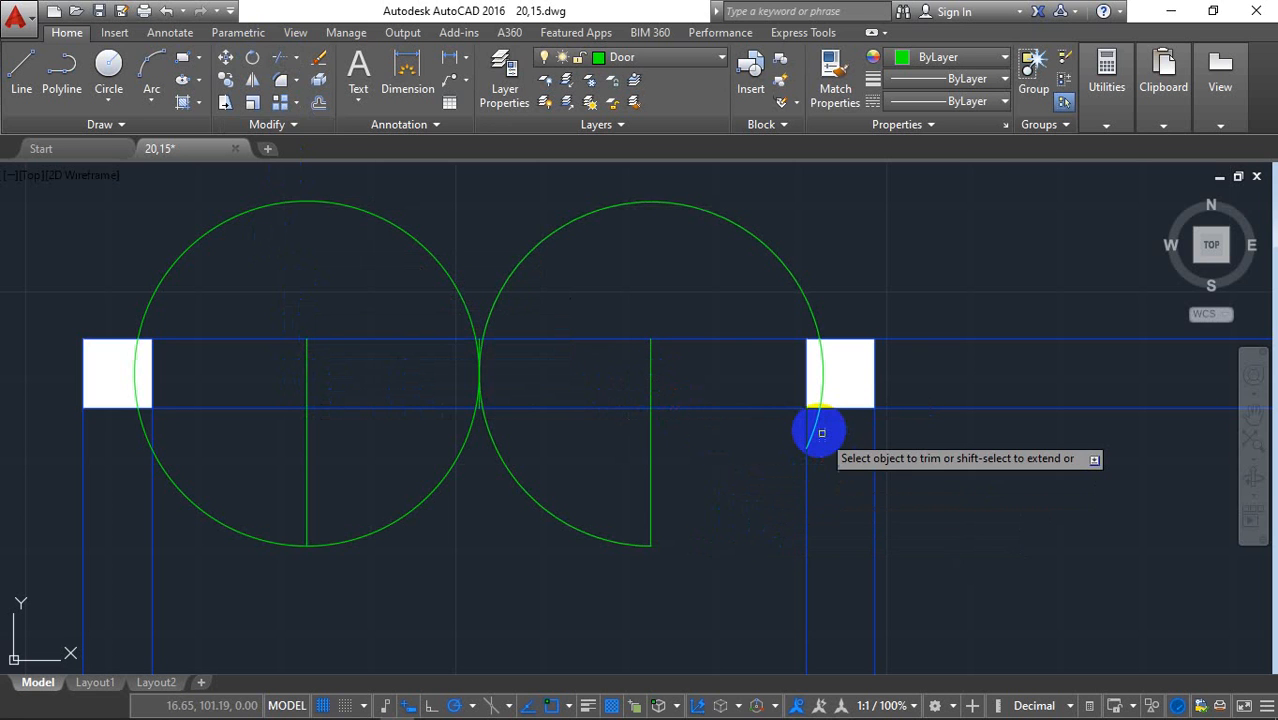
left_click(818, 372)
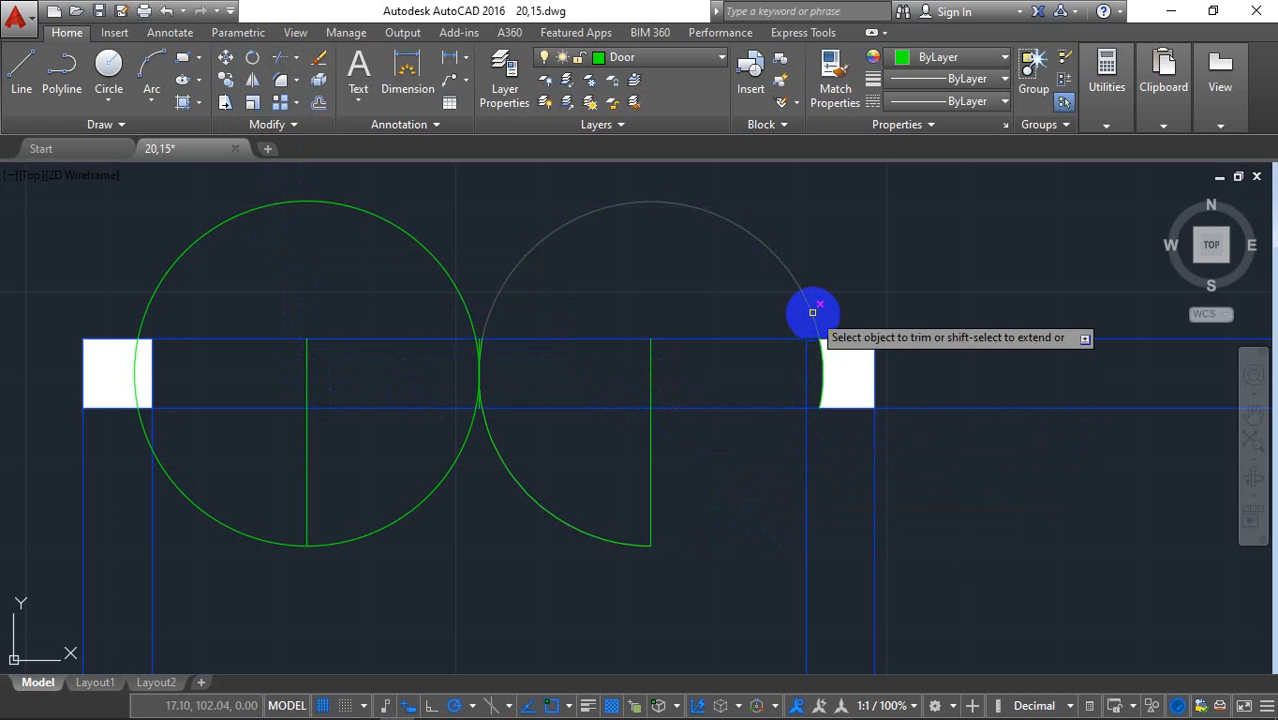
key("ctrl+z")
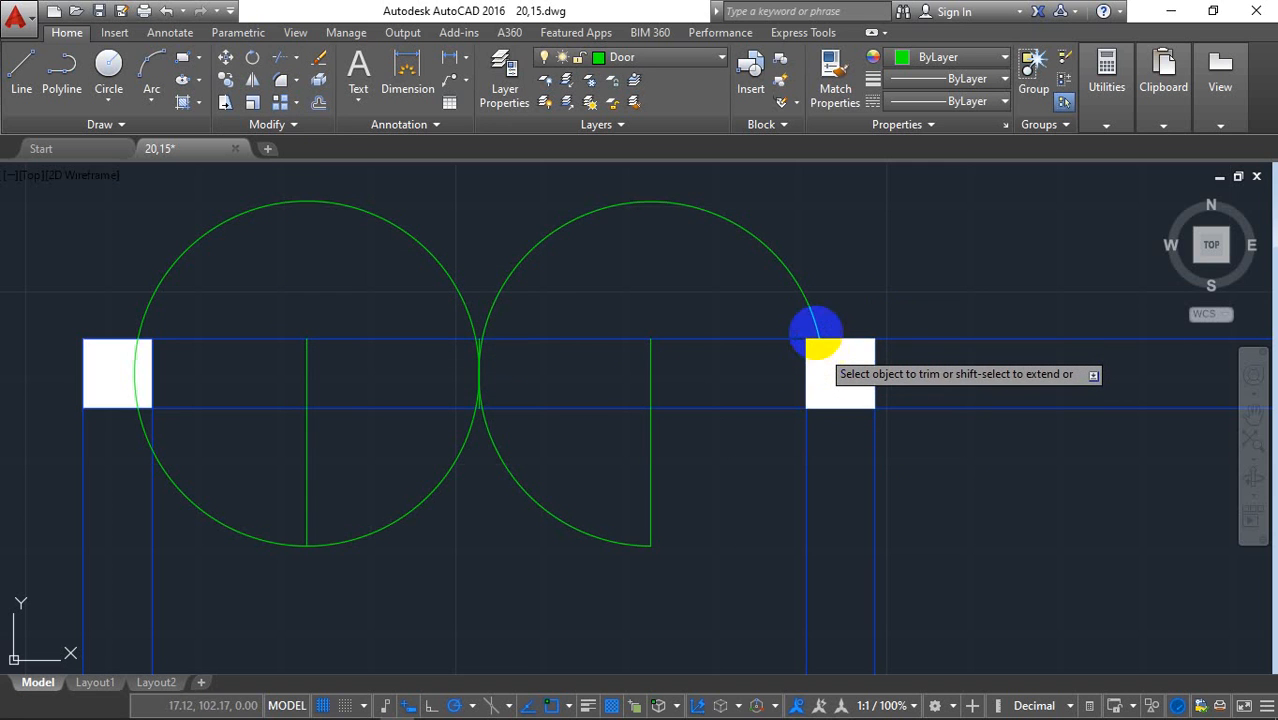
left_click(815, 333)
left_click(587, 453)
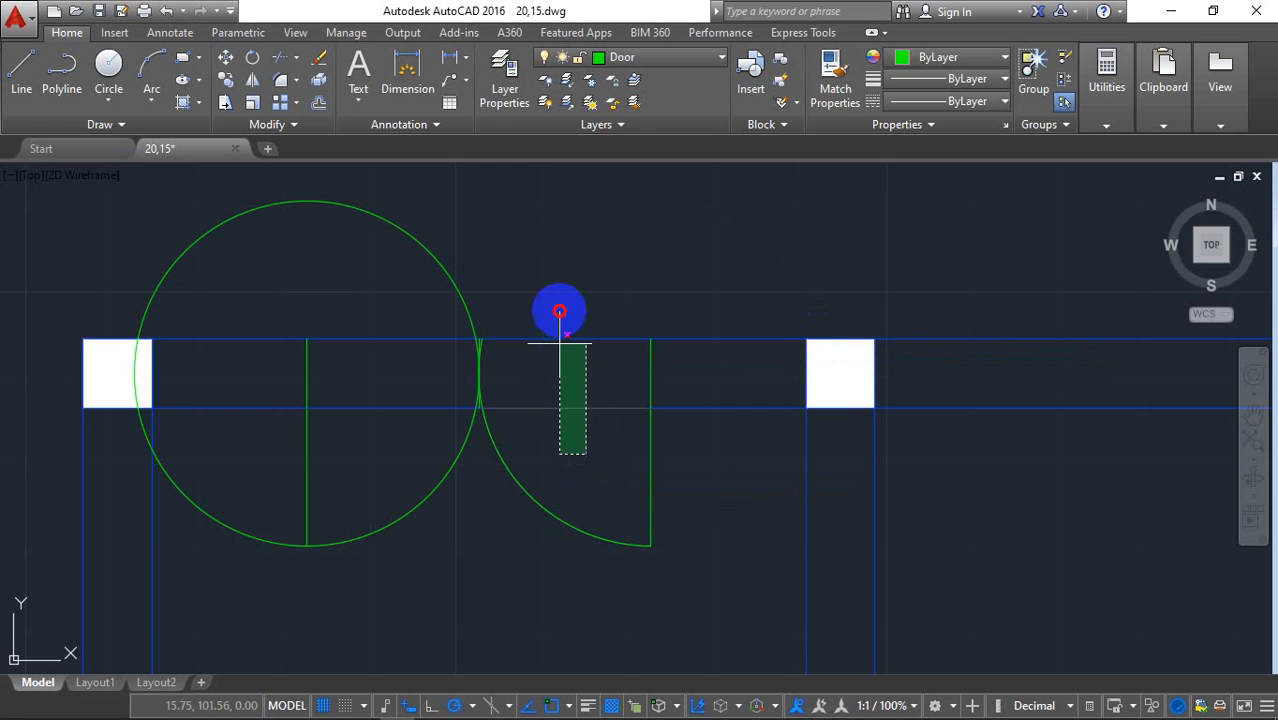
left_click(557, 311)
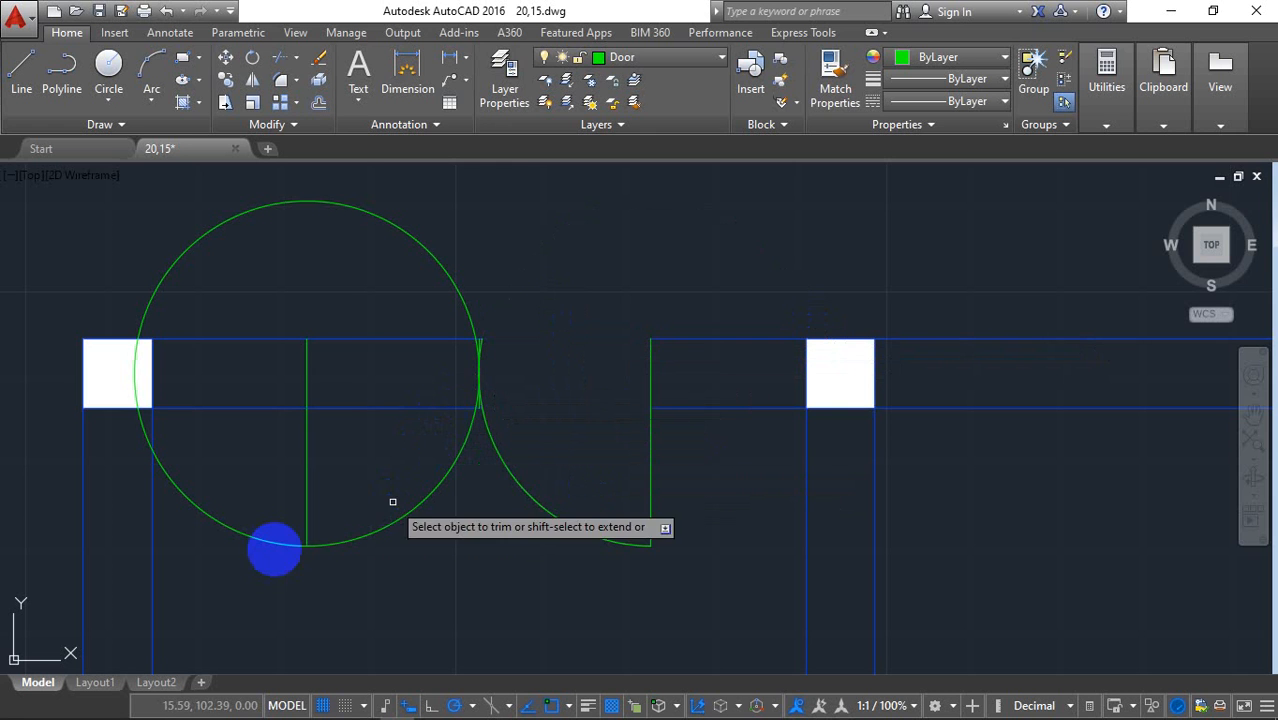
- Trim away the left circle's arc above the wall and its lower-left arc beside the left door line
scroll(280, 549, "up", 8)
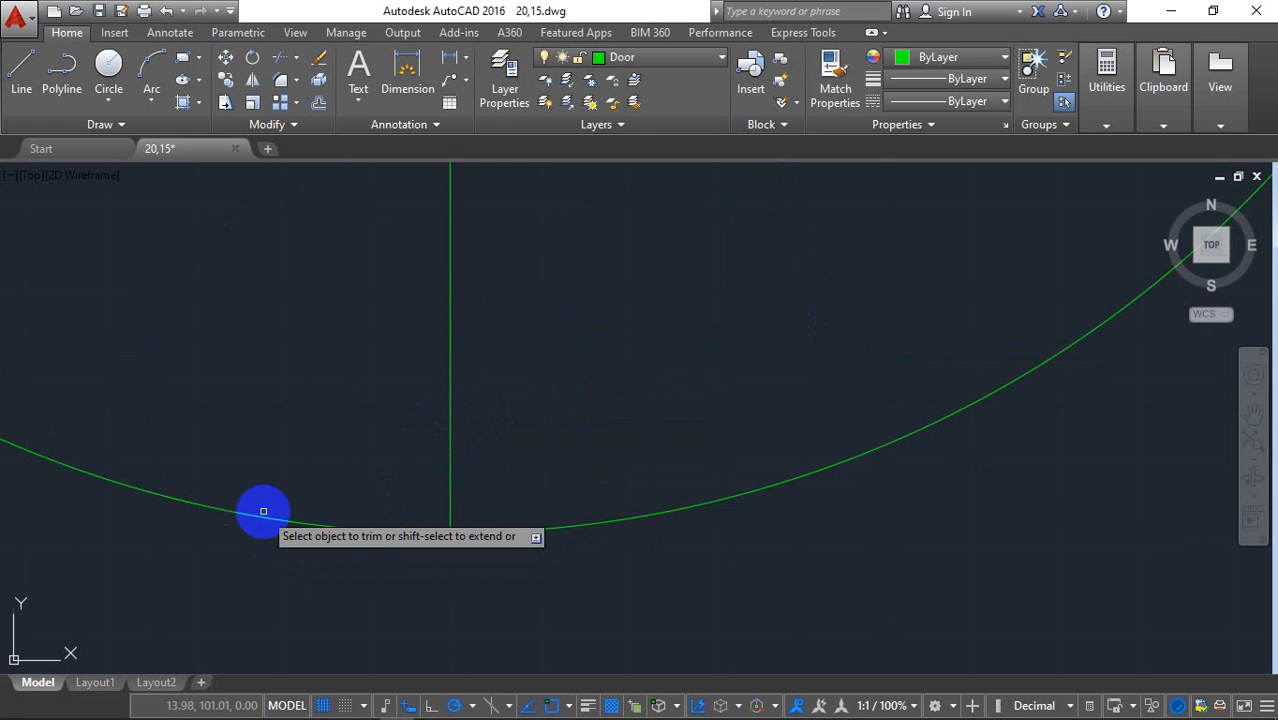
scroll(262, 521, "down", 2)
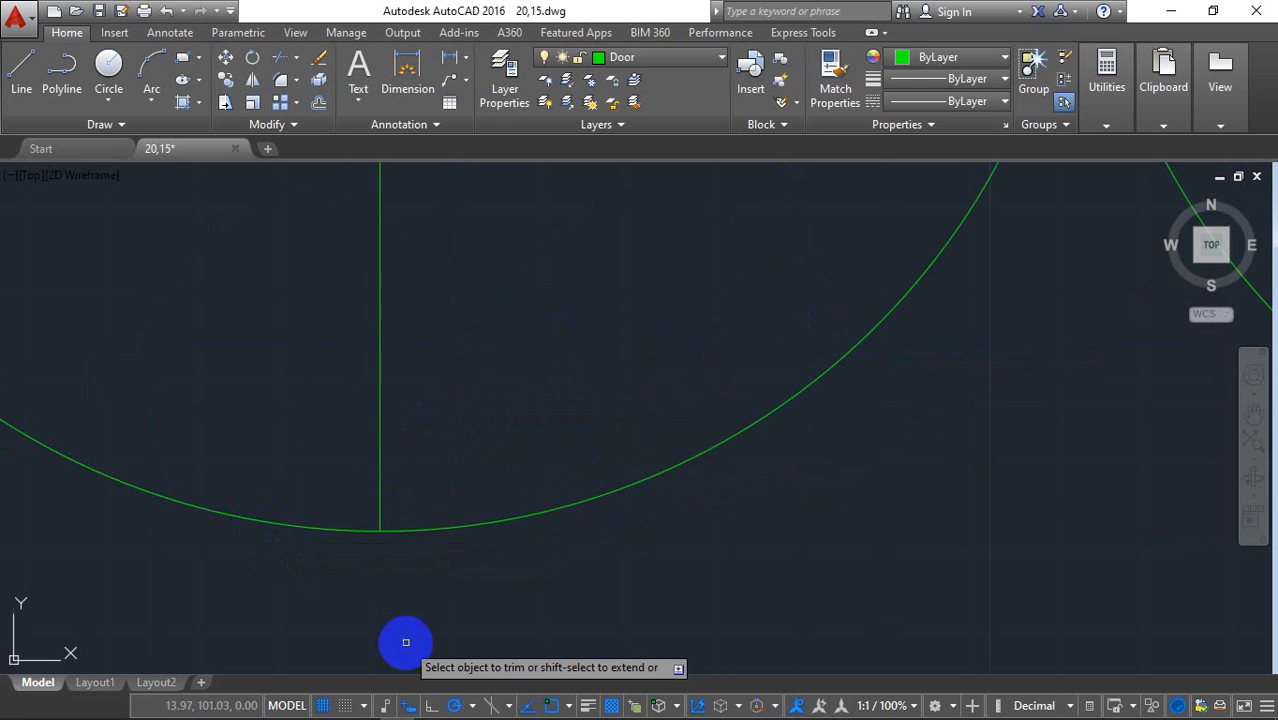
scroll(406, 642, "down", 5)
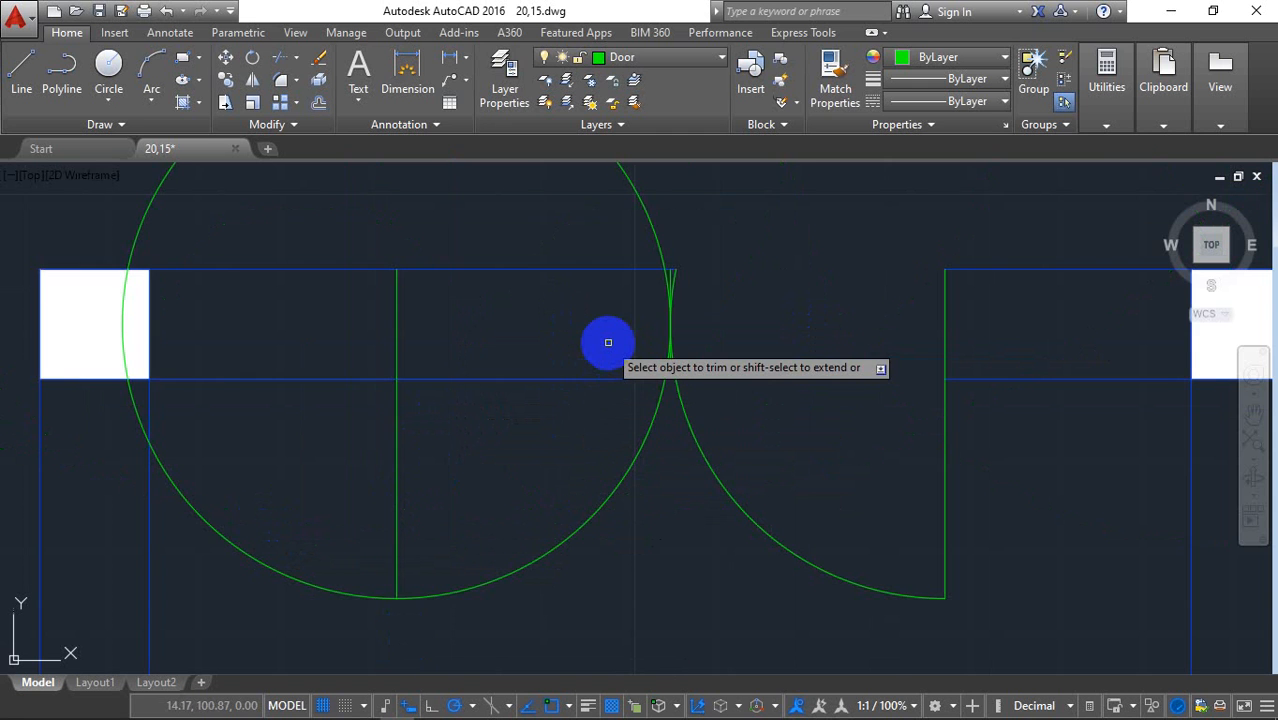
scroll(608, 342, "up", 5)
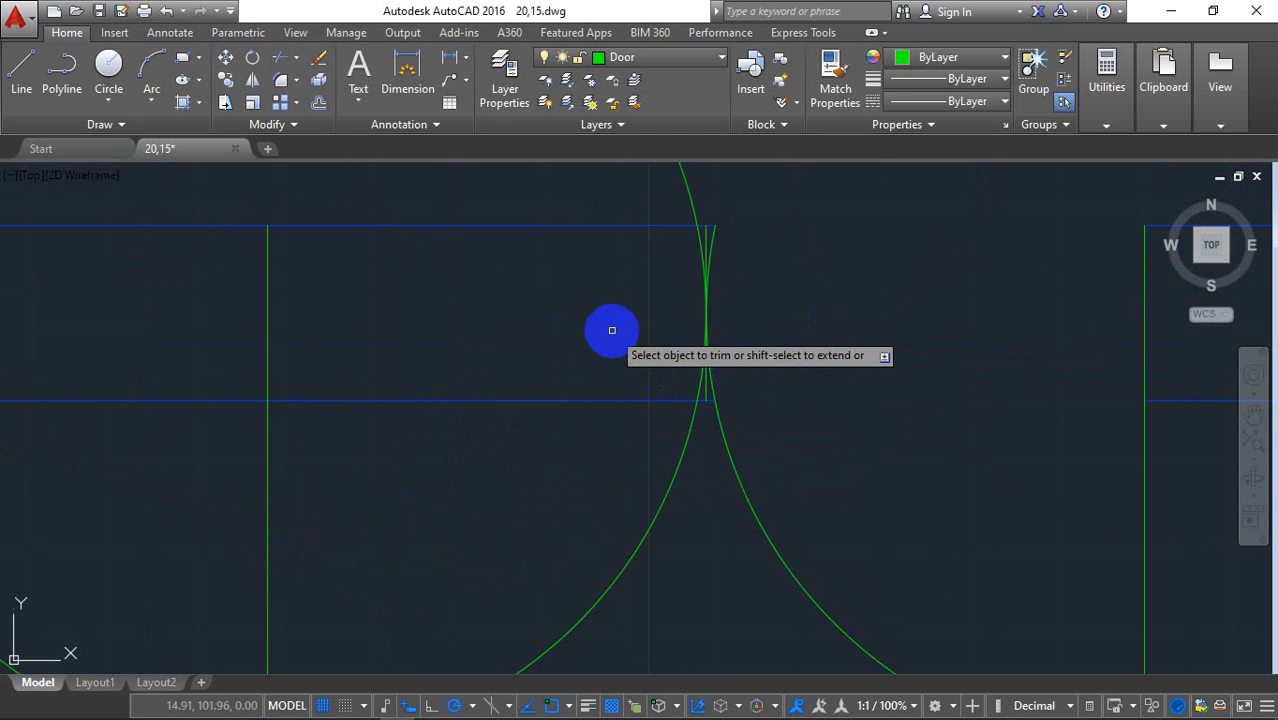
left_click(690, 182)
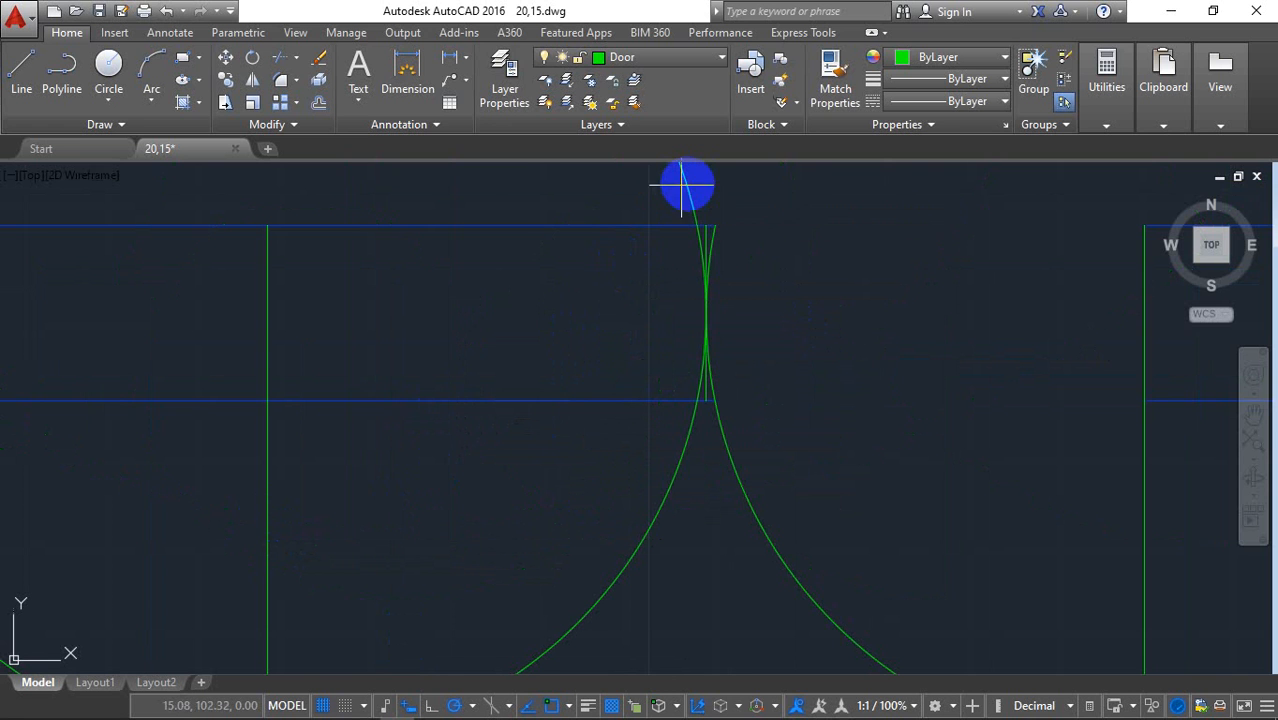
left_click(688, 186)
left_click(698, 179)
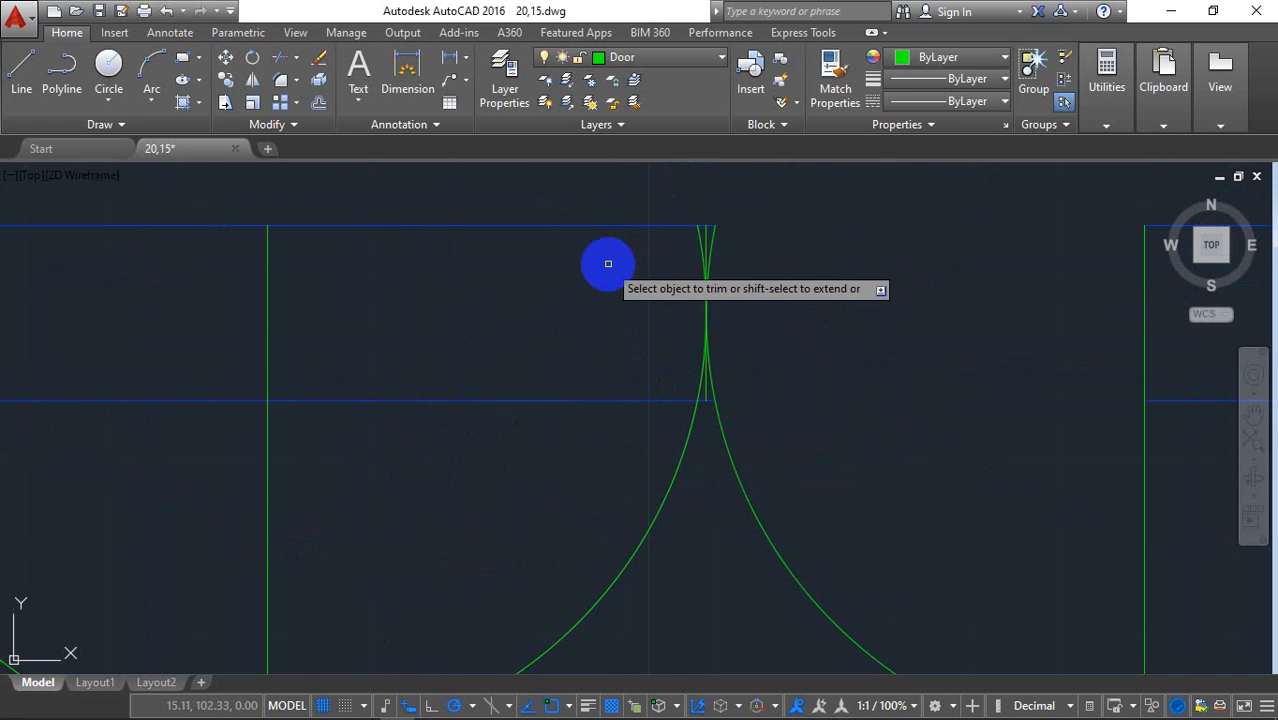
scroll(607, 265, "down", 4)
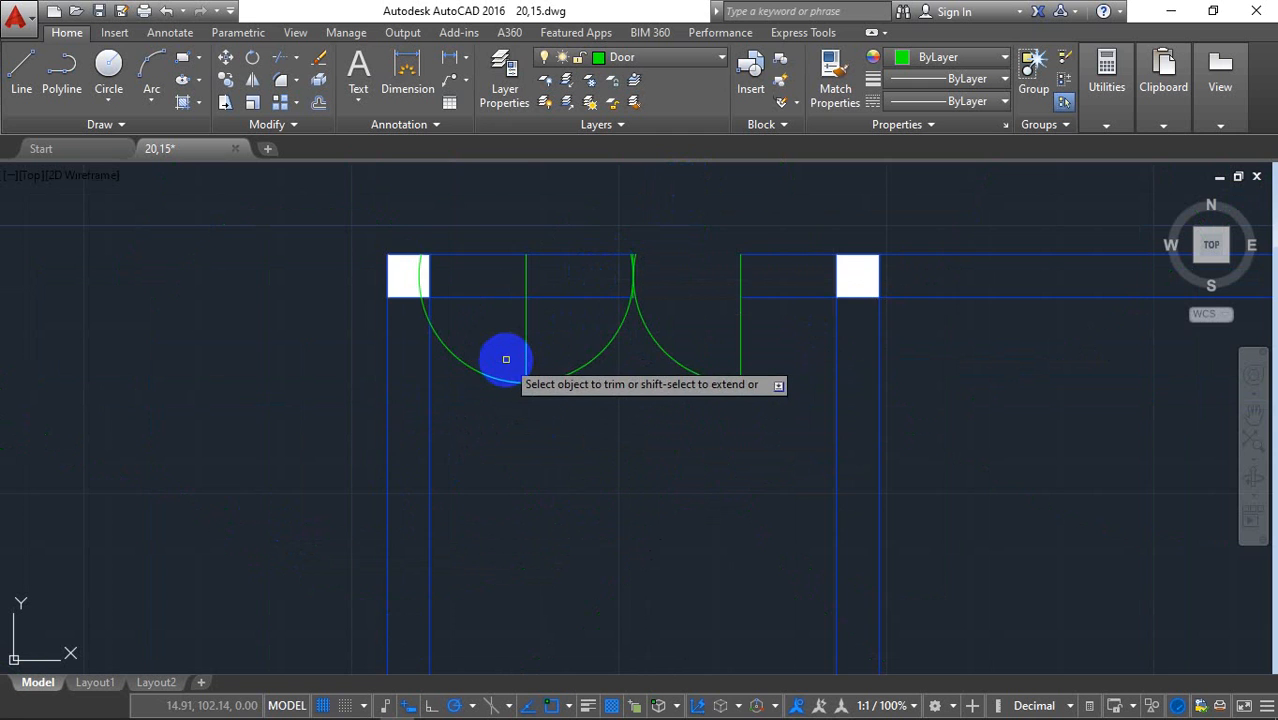
scroll(500, 359, "up", 2)
scroll(502, 406, "up", 2)
scroll(502, 406, "up", 1)
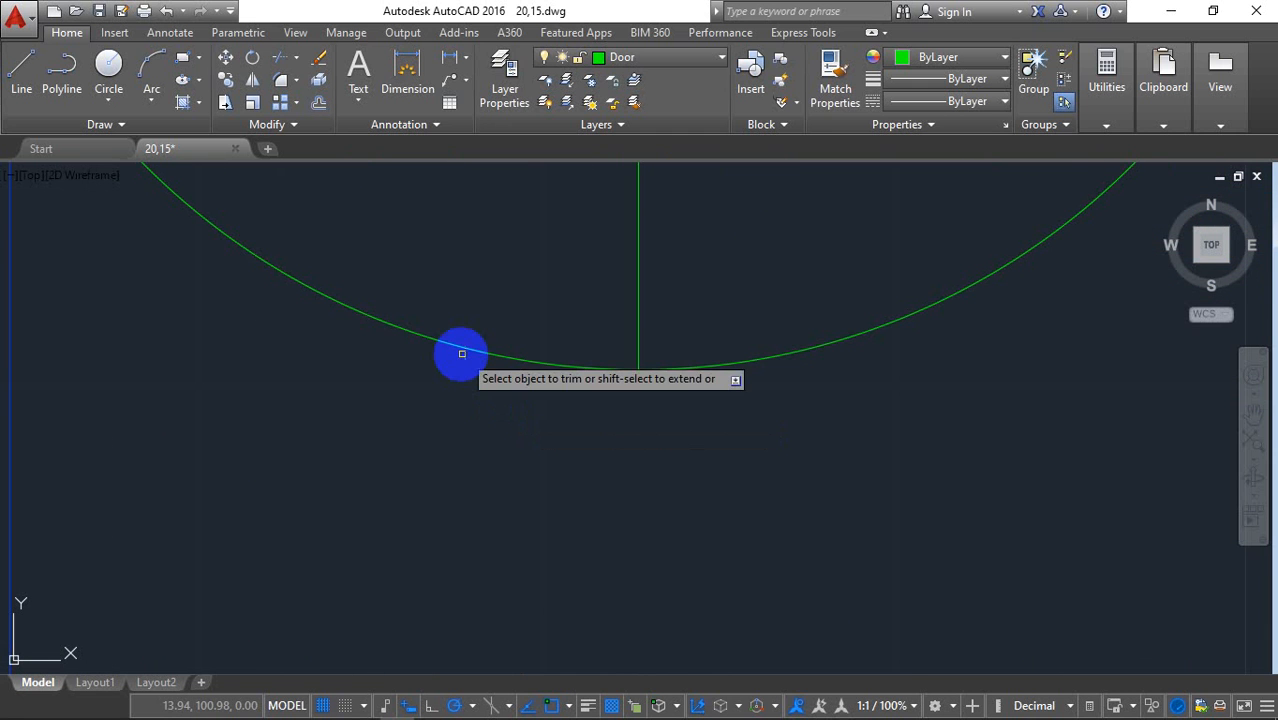
left_click(464, 350)
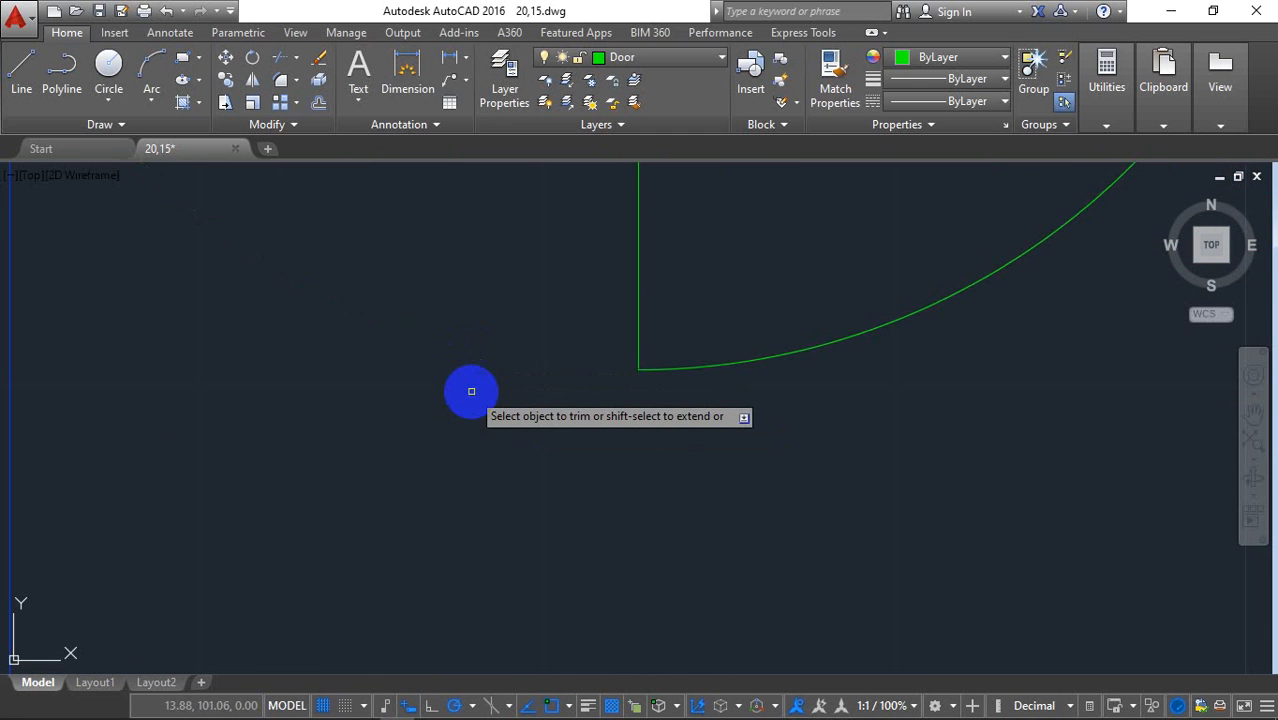
- Trim away both wall lines between the left door line and the middle line of the first door opening
scroll(471, 391, "down", 2)
scroll(471, 391, "down", 4)
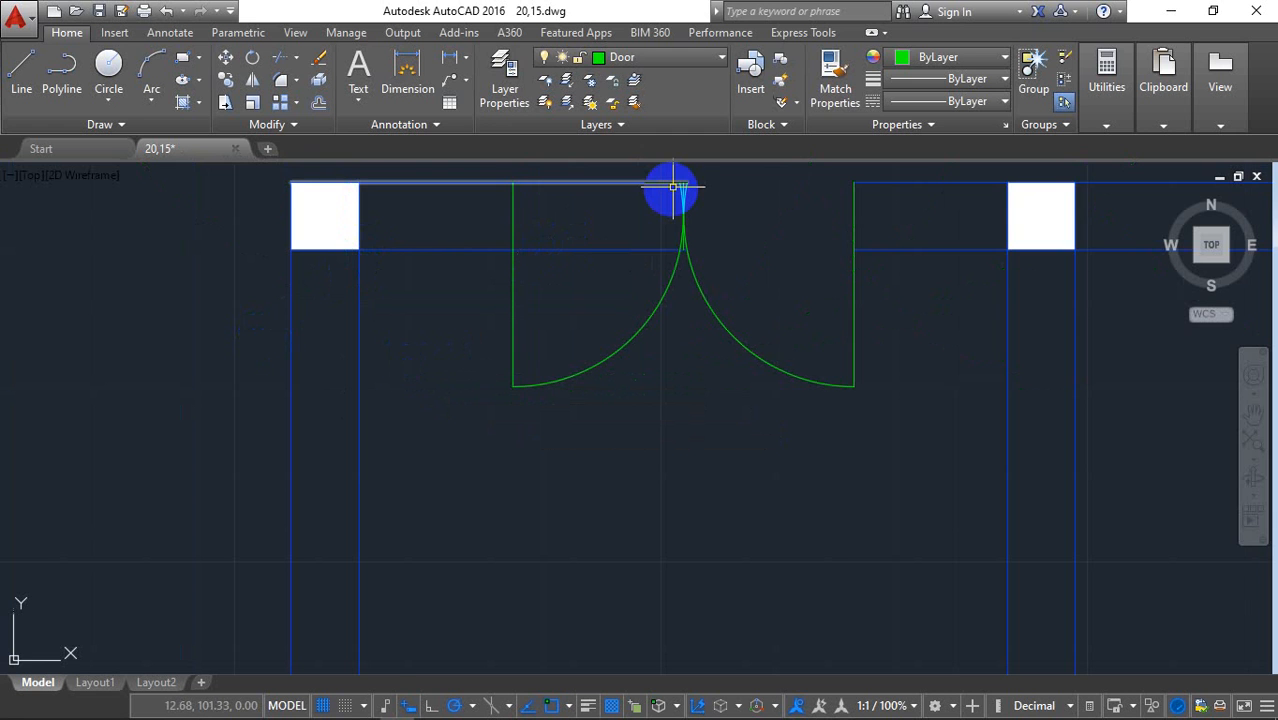
scroll(671, 189, "up", 3)
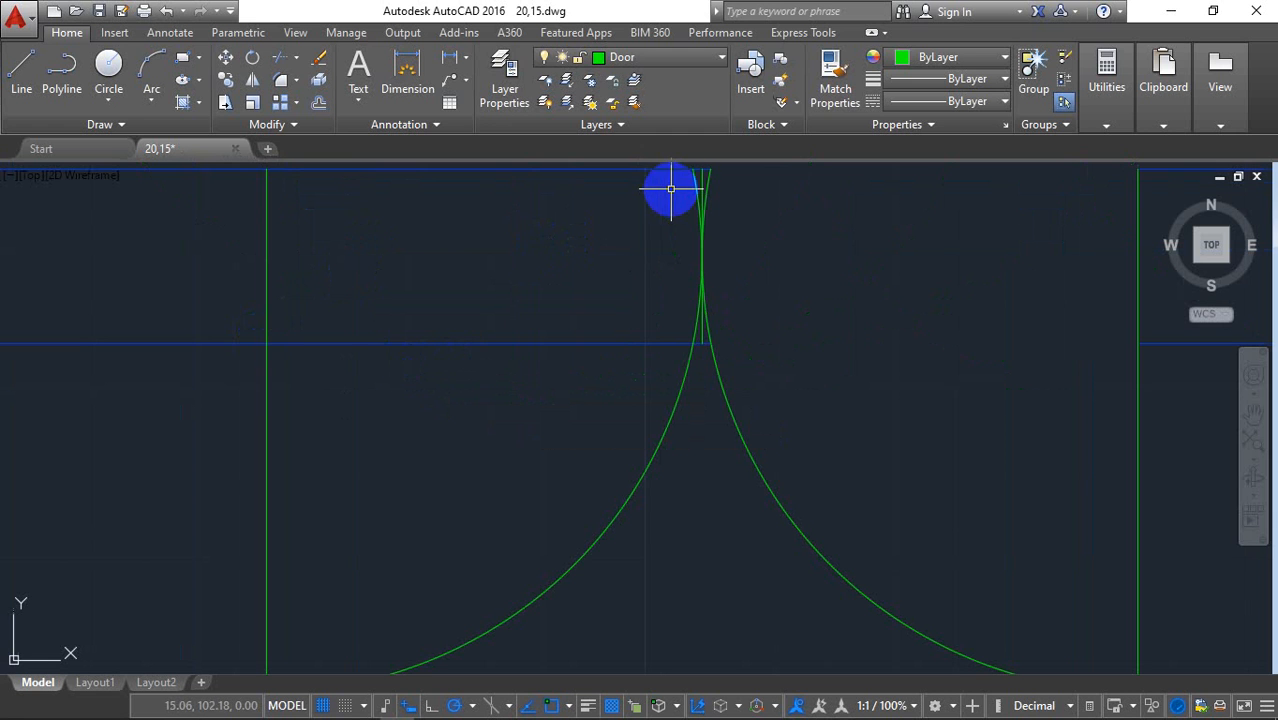
left_click(284, 58)
key("Return")
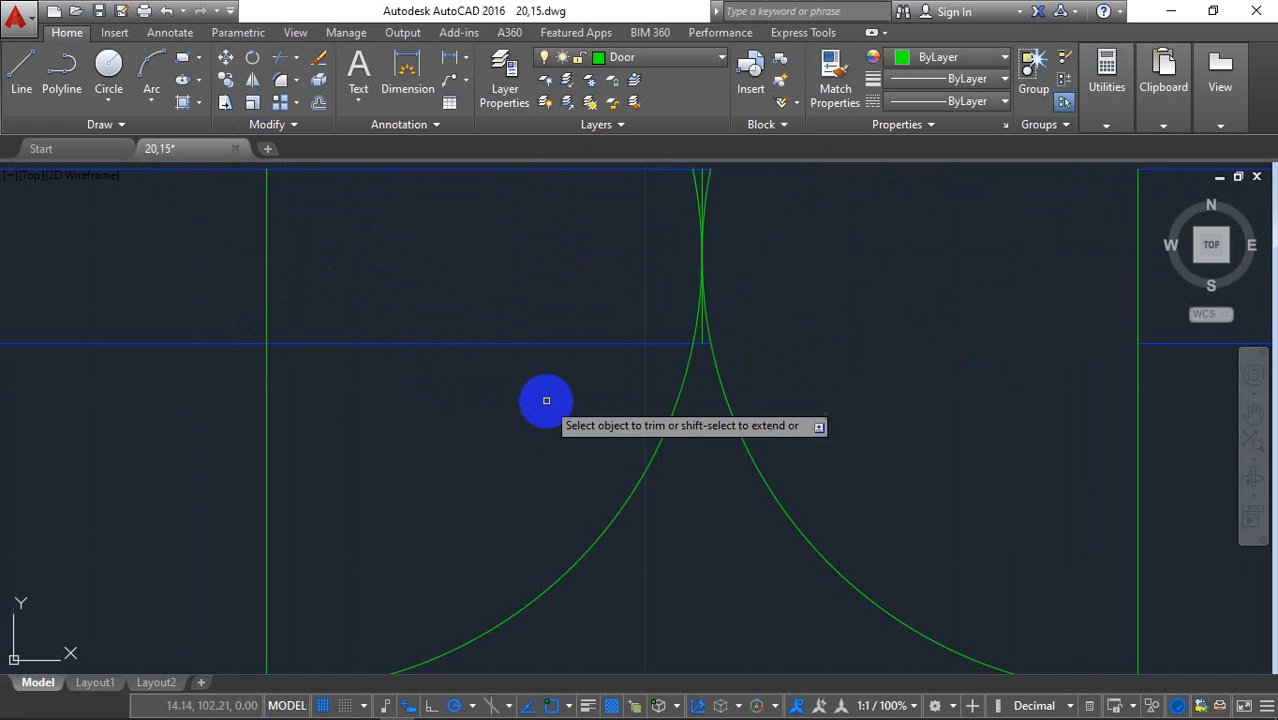
scroll(546, 400, "down", 2)
left_click(524, 404)
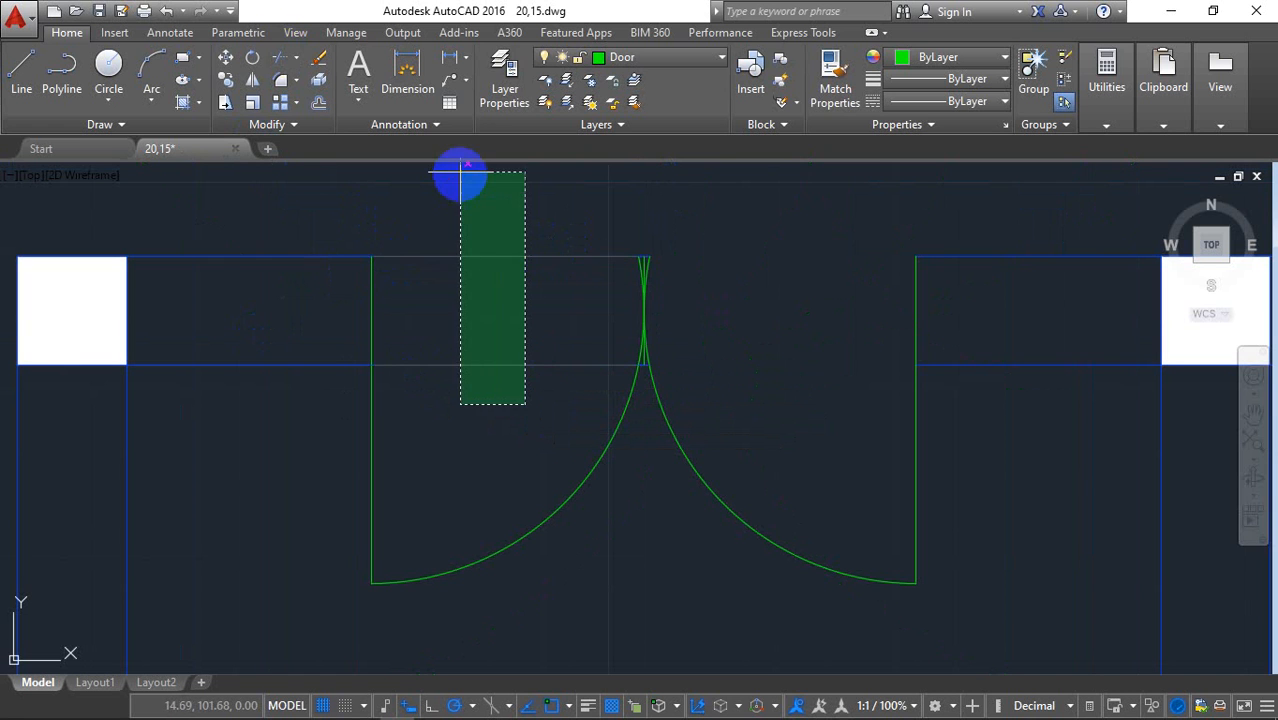
left_click(461, 172)
- Remove the arc ends above the point where the two door arcs meet, plus the leftover middle line and wall pieces
left_click(727, 222)
left_click(600, 283)
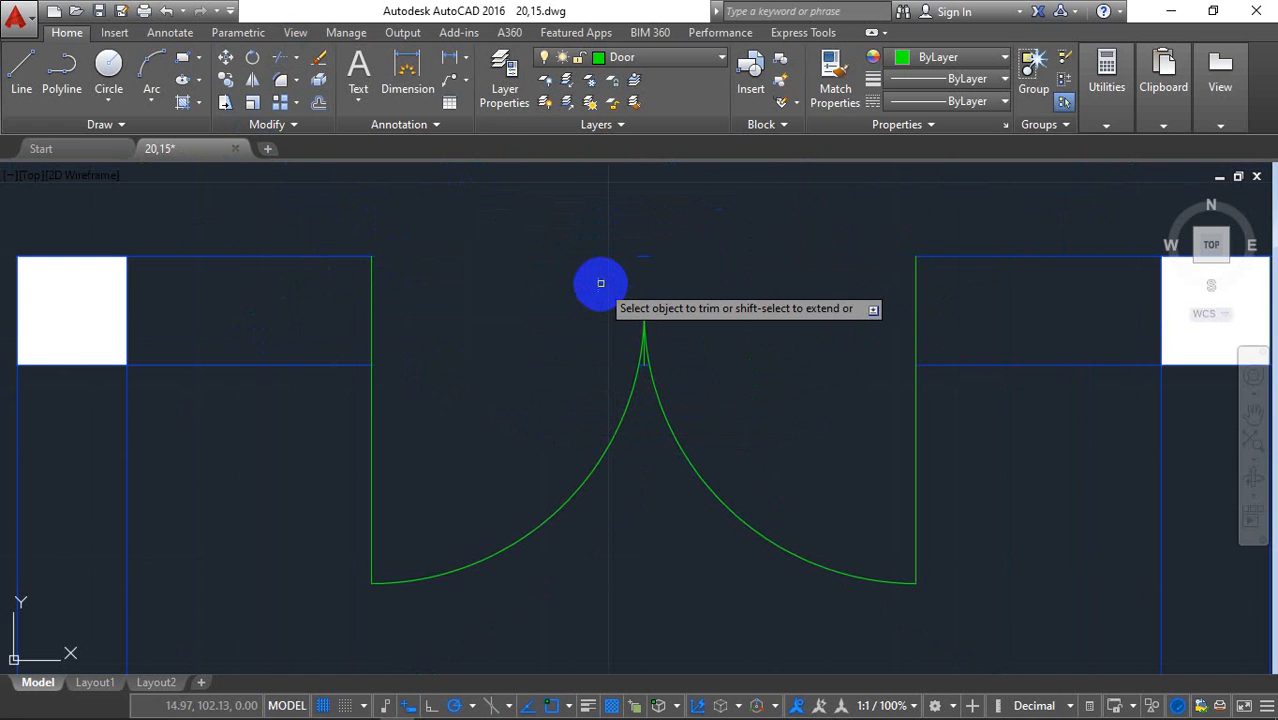
mouse_move(588, 265)
left_mouse_down()
mouse_move(665, 191)
mouse_move(747, 365)
mouse_move(532, 367)
left_mouse_up()
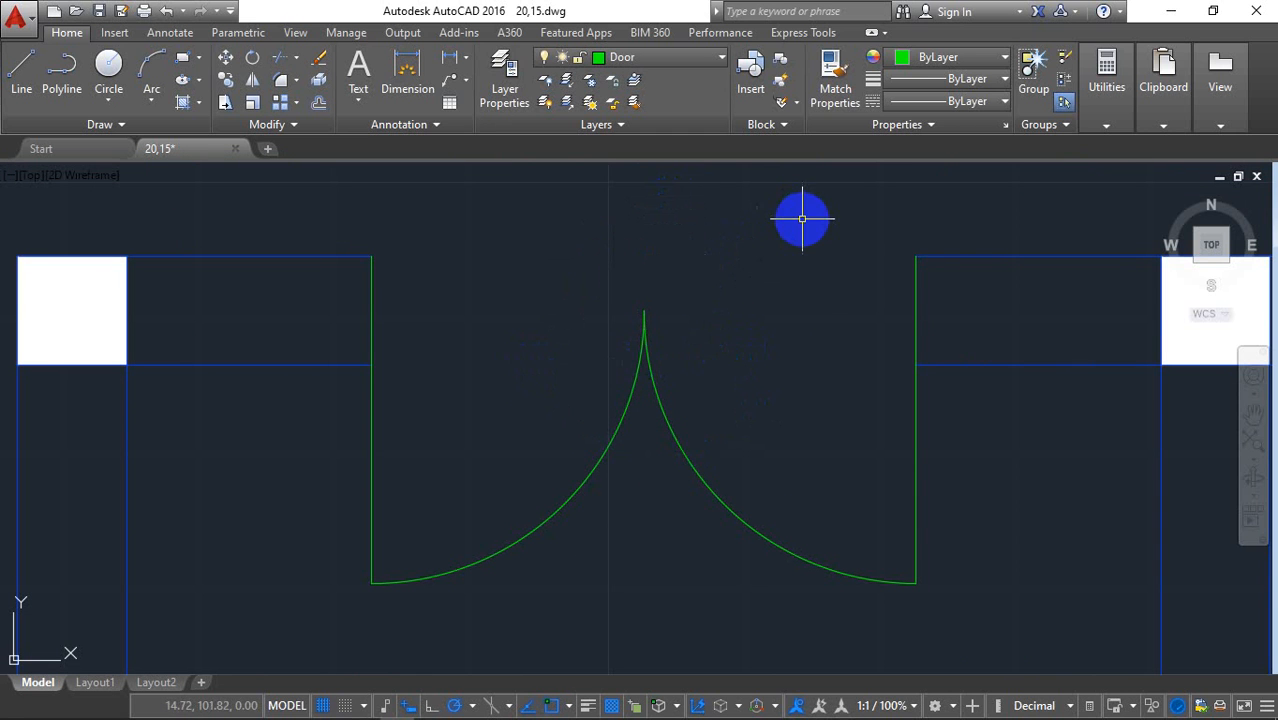
- Copy the finished double door along the upper wall's outer line into the bay between the second and third columns
scroll(802, 218, "down", 2)
scroll(783, 385, "down", 4)
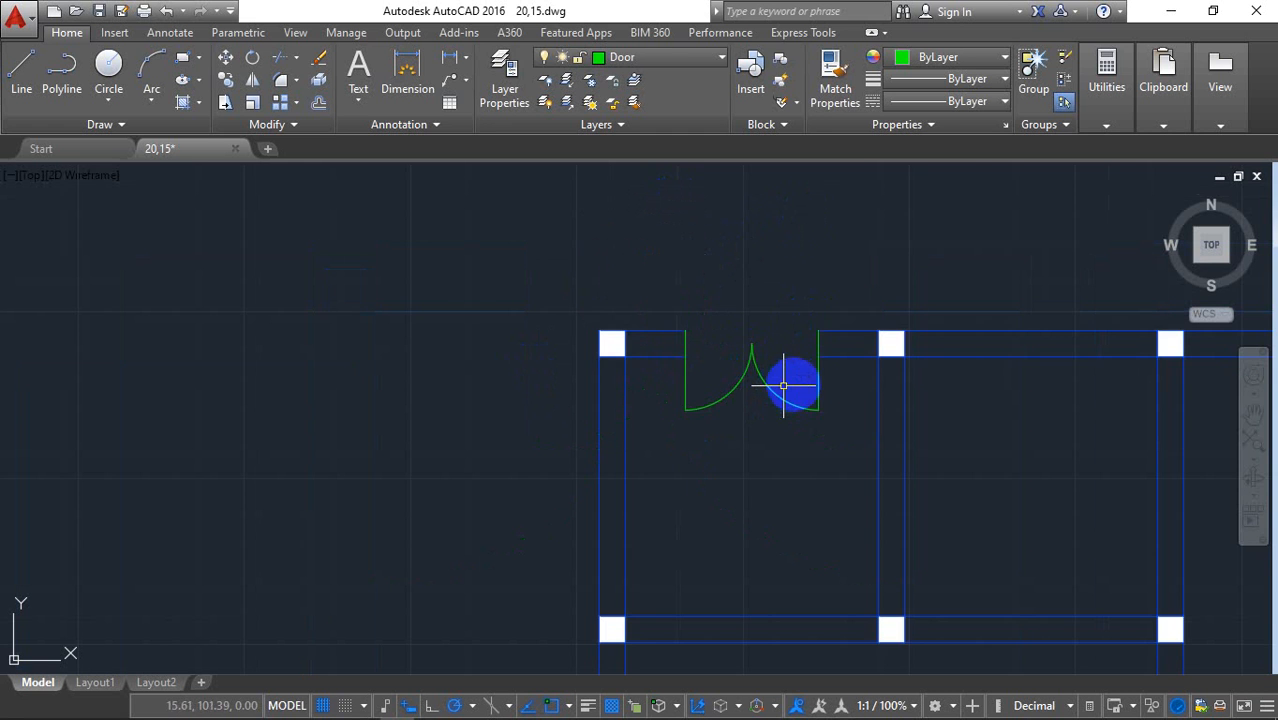
scroll(810, 377, "up", 2)
mouse_move(842, 376)
left_mouse_down()
mouse_move(593, 399)
mouse_move(603, 406)
left_mouse_up()
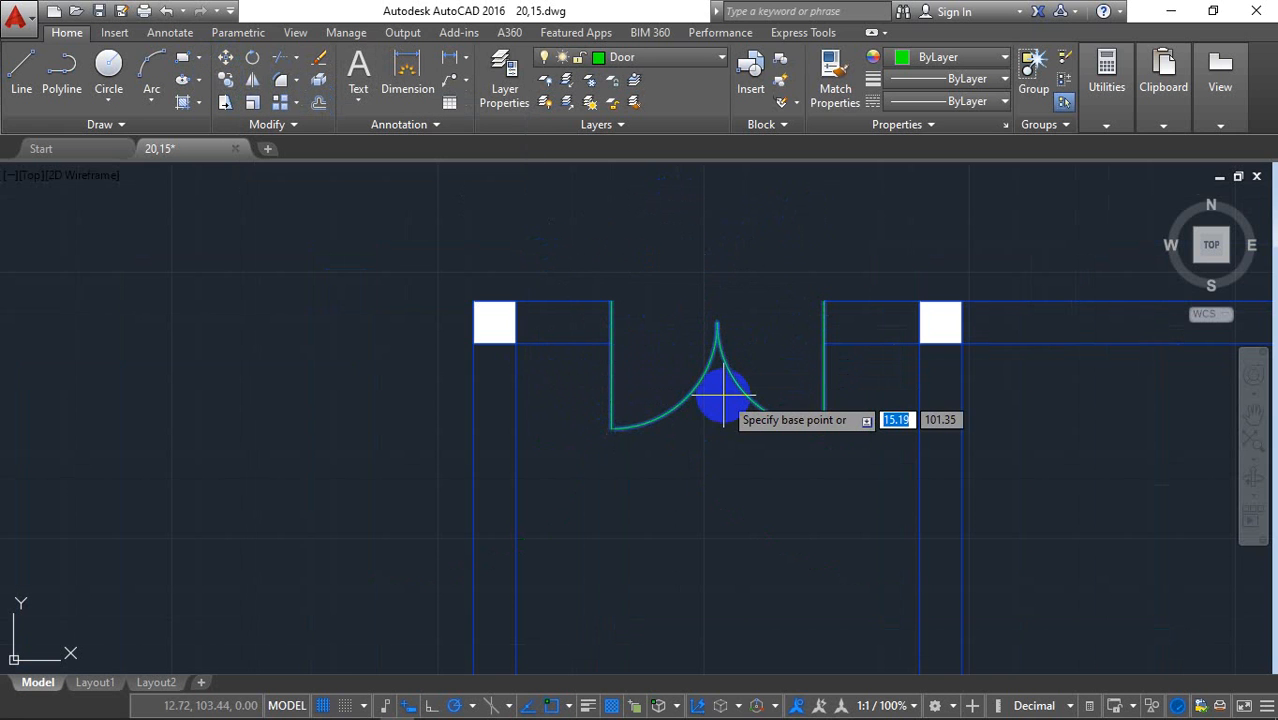
scroll(723, 400, "up", 2)
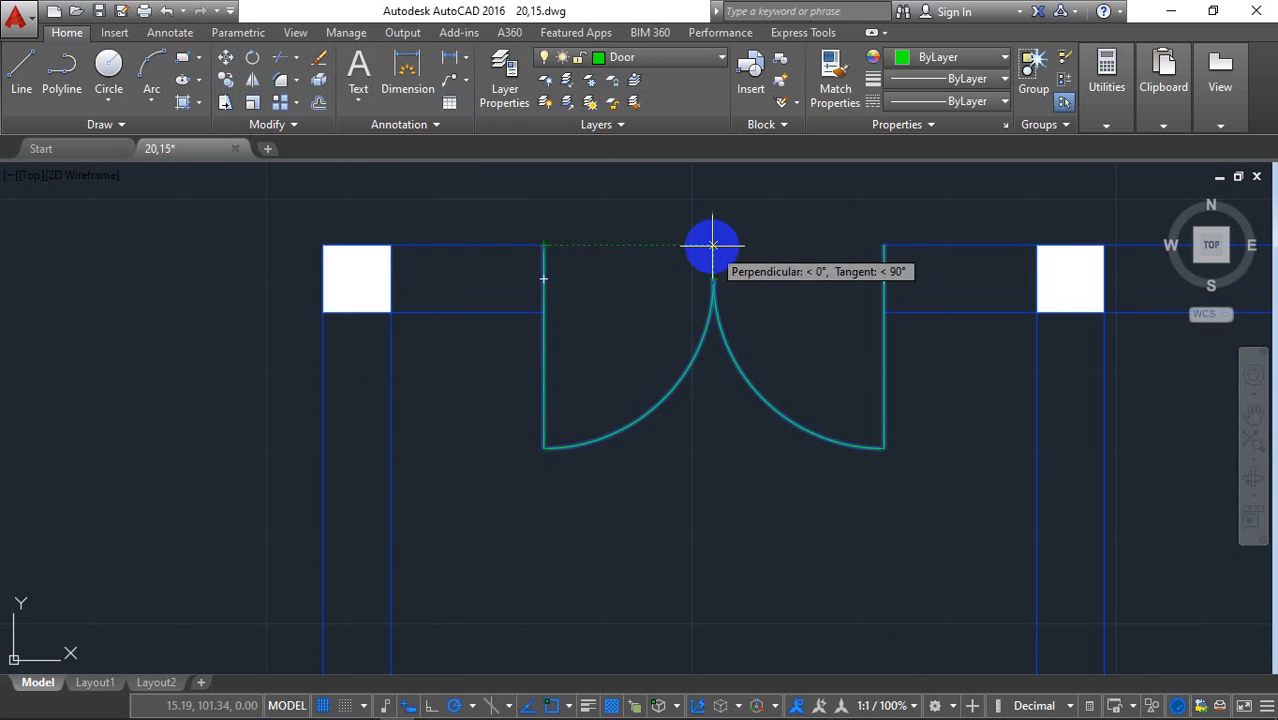
left_click(713, 244)
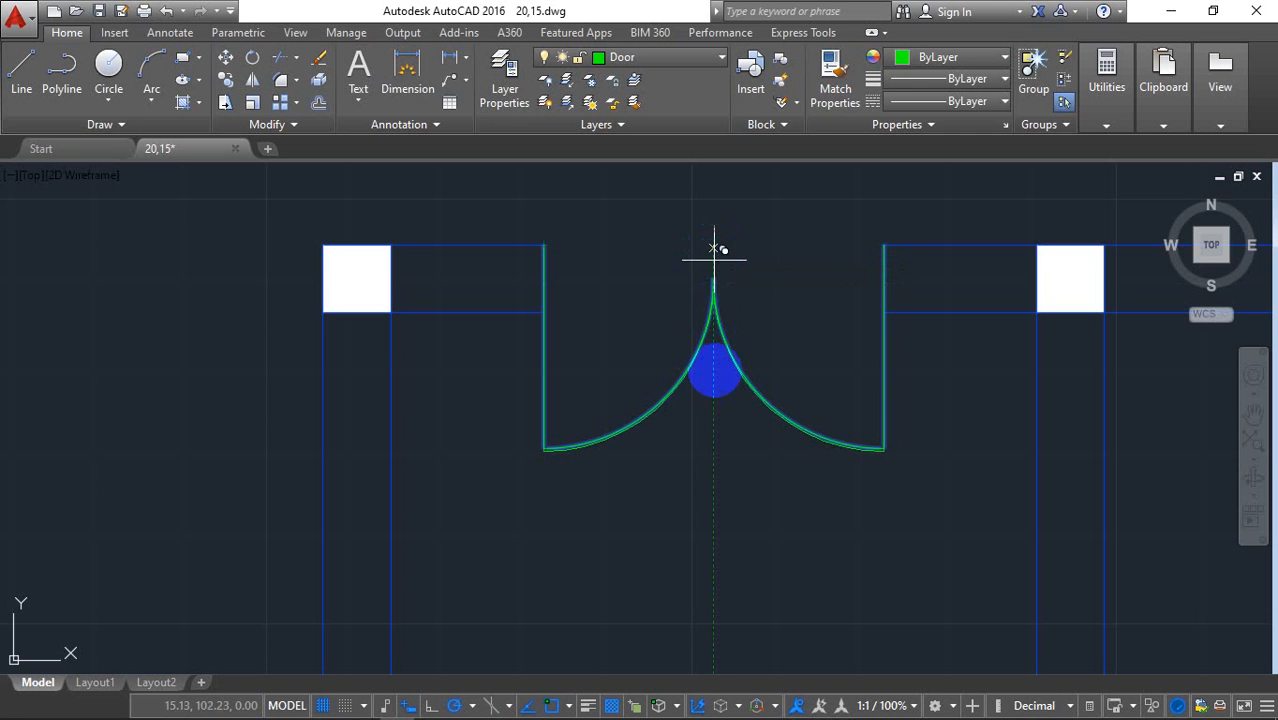
scroll(716, 404, "down", 4)
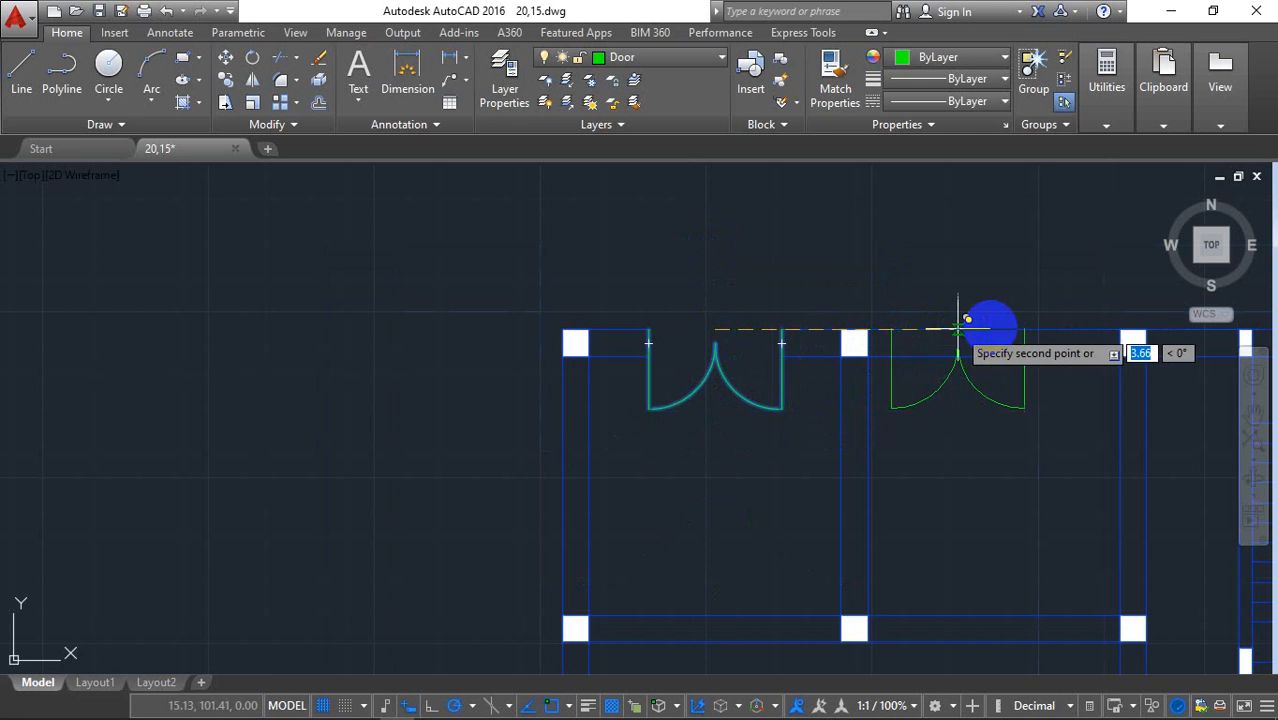
scroll(1005, 328, "up", 4)
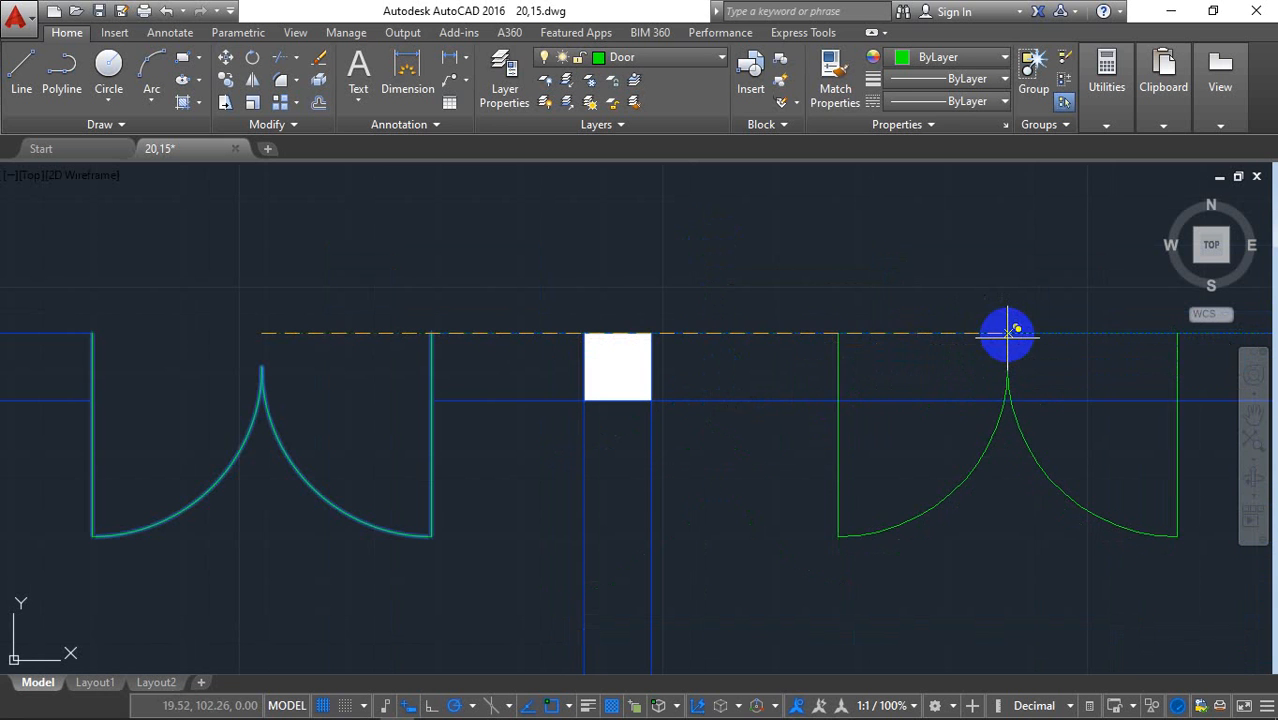
scroll(950, 451, "down", 4)
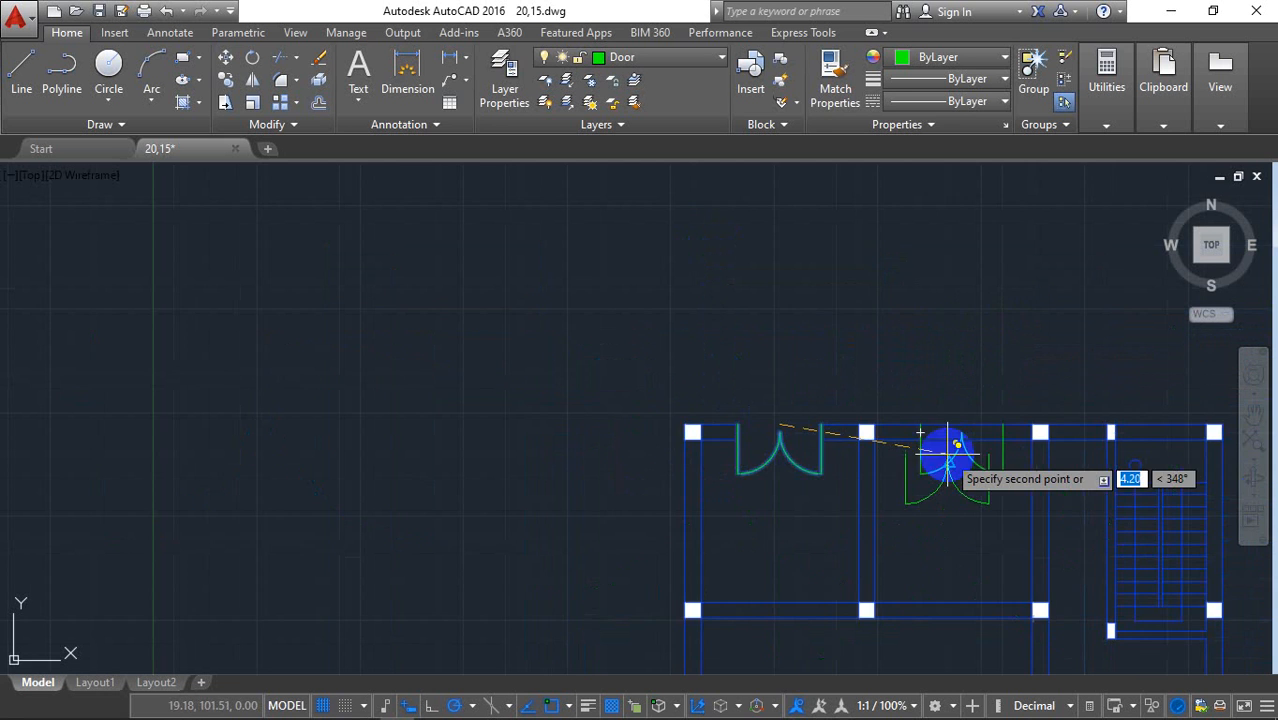
scroll(1010, 450, "up", 4)
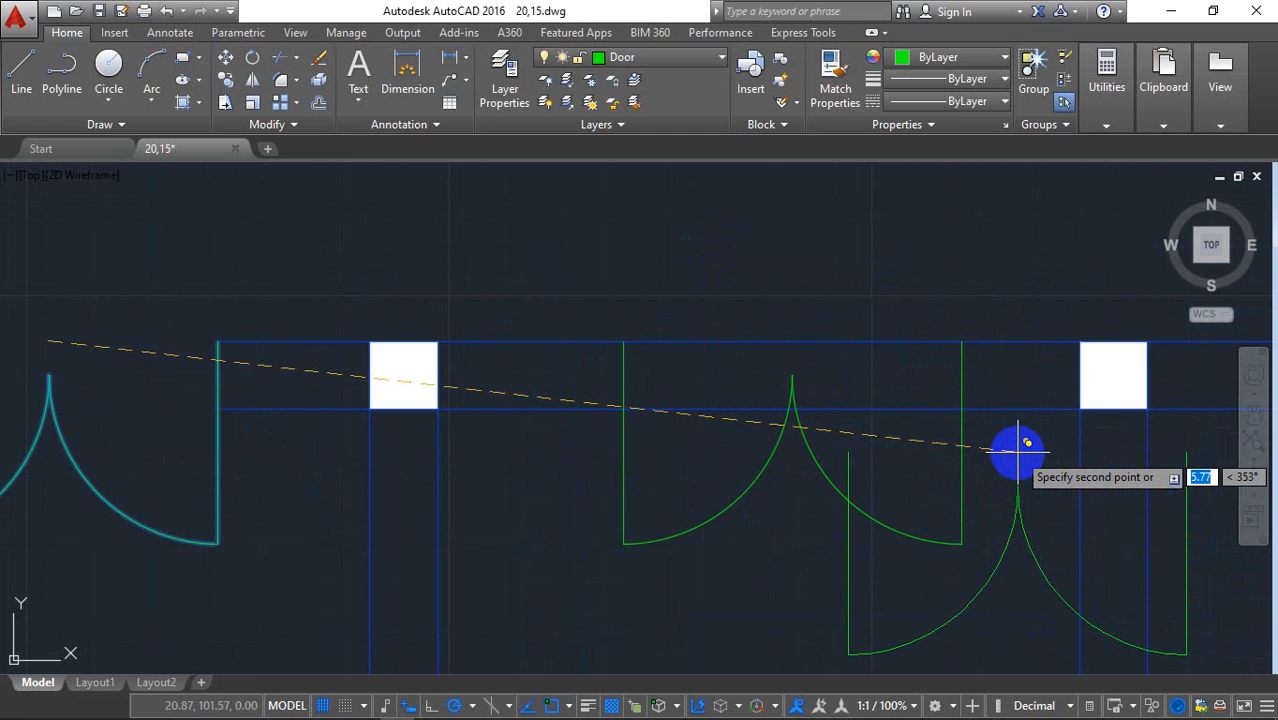
scroll(945, 470, "down", 3)
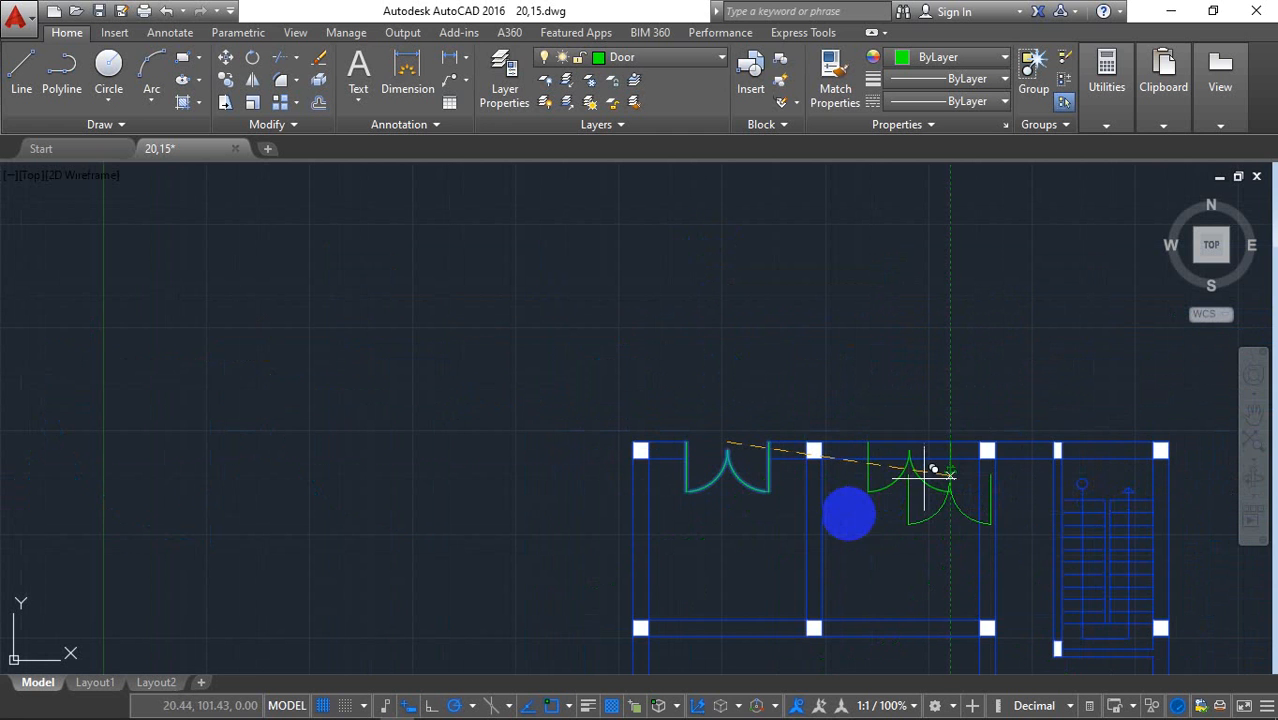
key("Escape")
- Trim both upper wall lines out of the opening between the copied door's outer lines
scroll(997, 474, "up", 4)
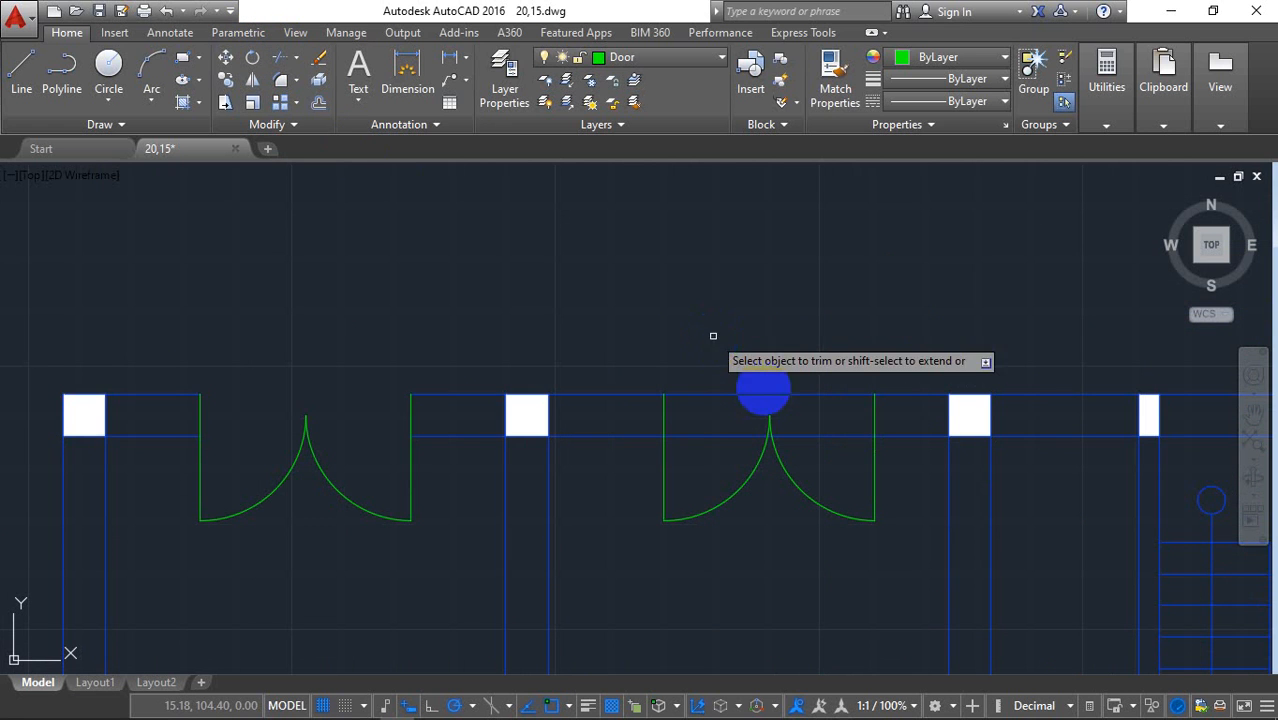
left_click(770, 392)
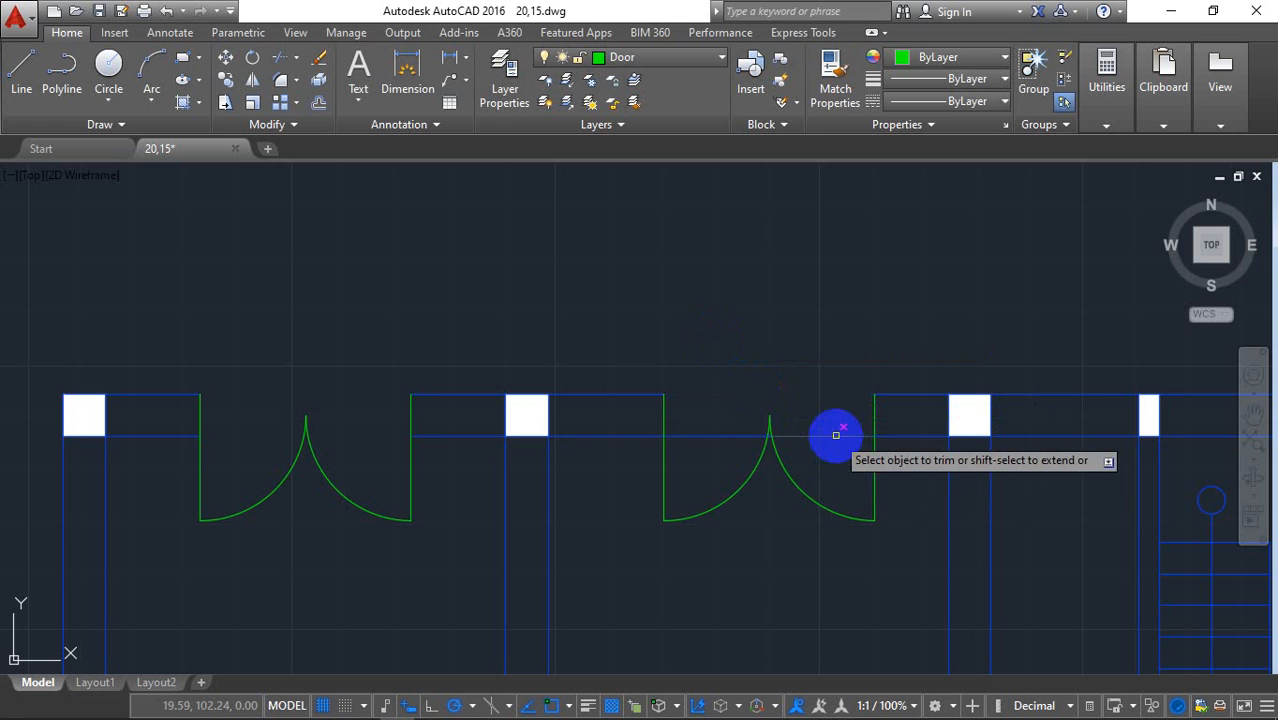
scroll(763, 437, "up", 4)
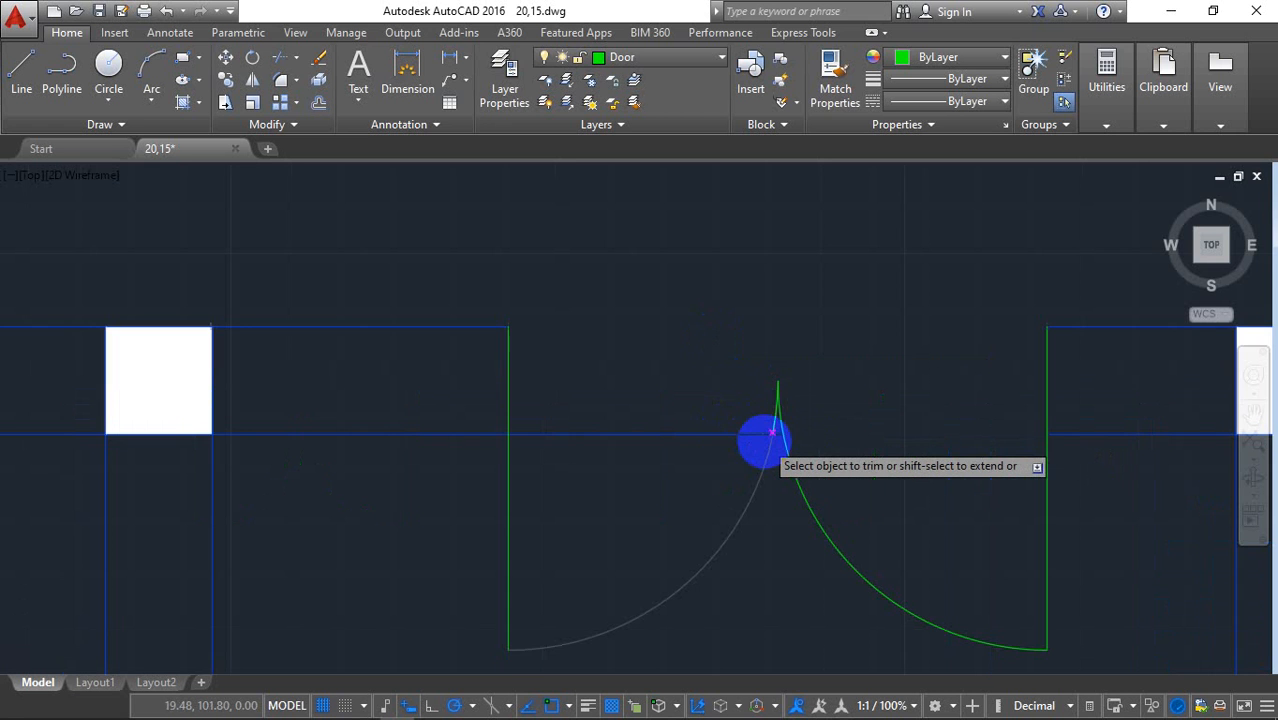
scroll(778, 437, "up", 4)
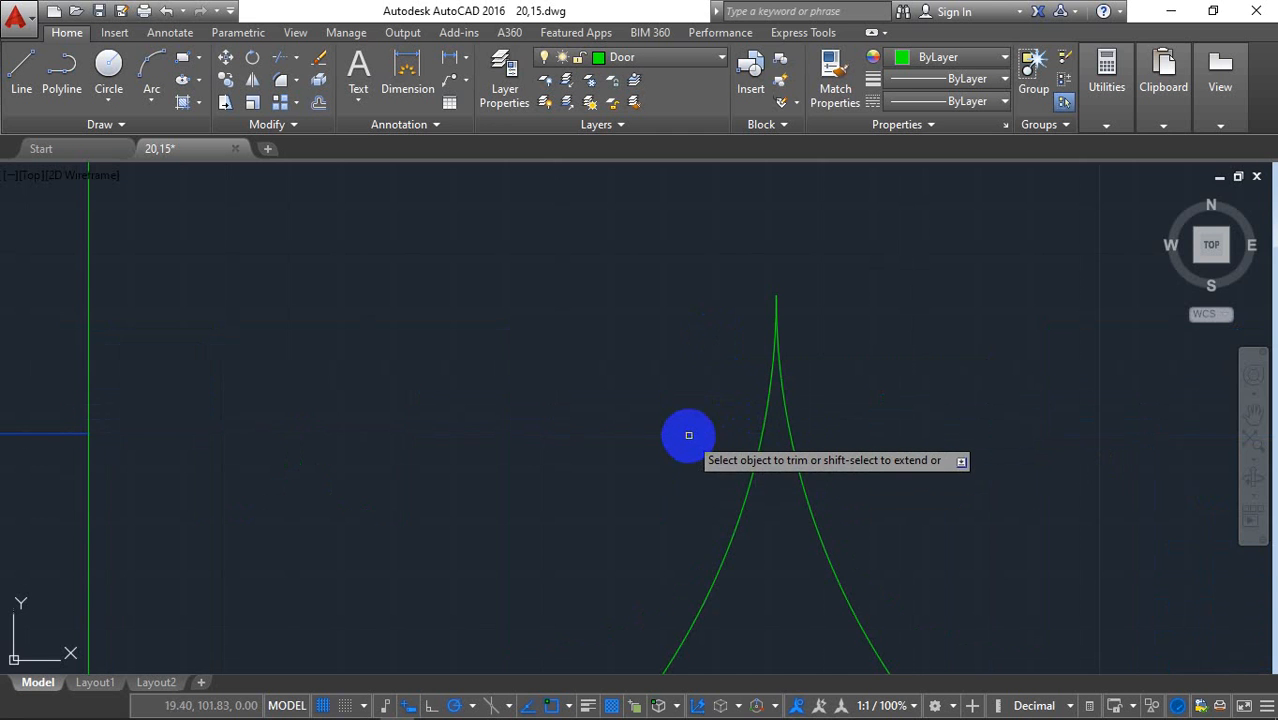
scroll(688, 434, "down", 3)
scroll(688, 434, "down", 4)
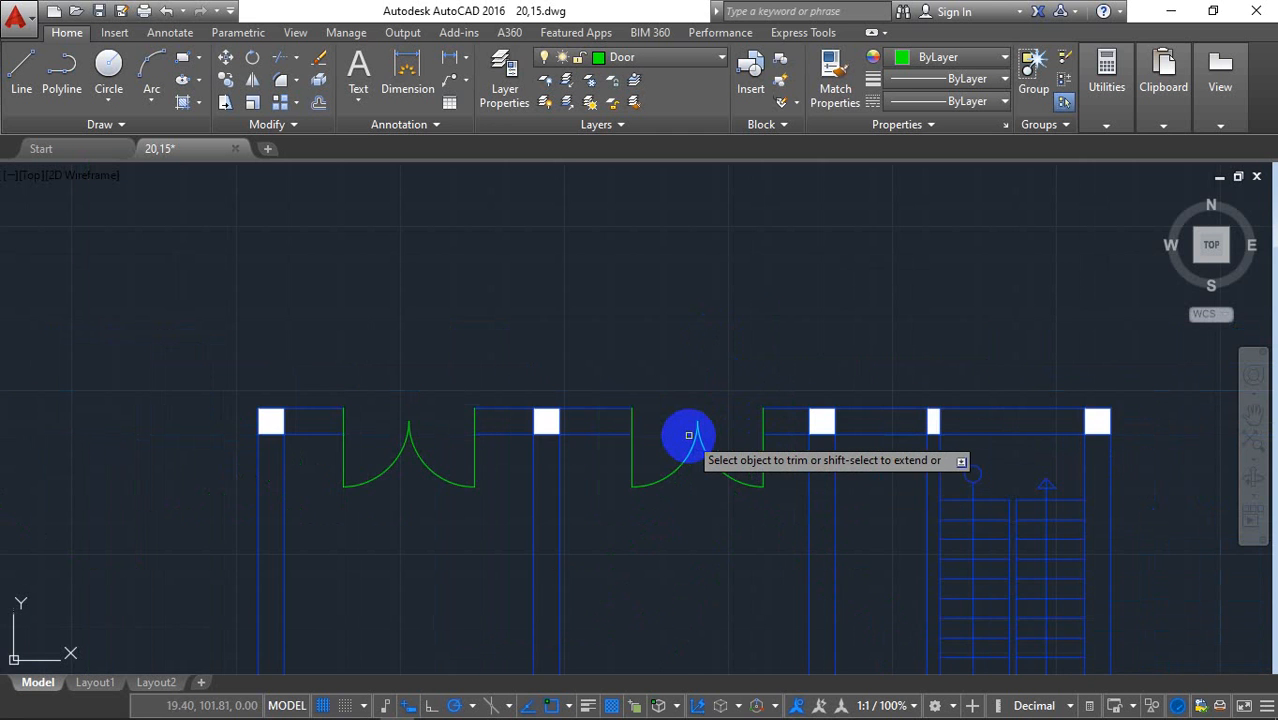
scroll(688, 434, "down", 3)
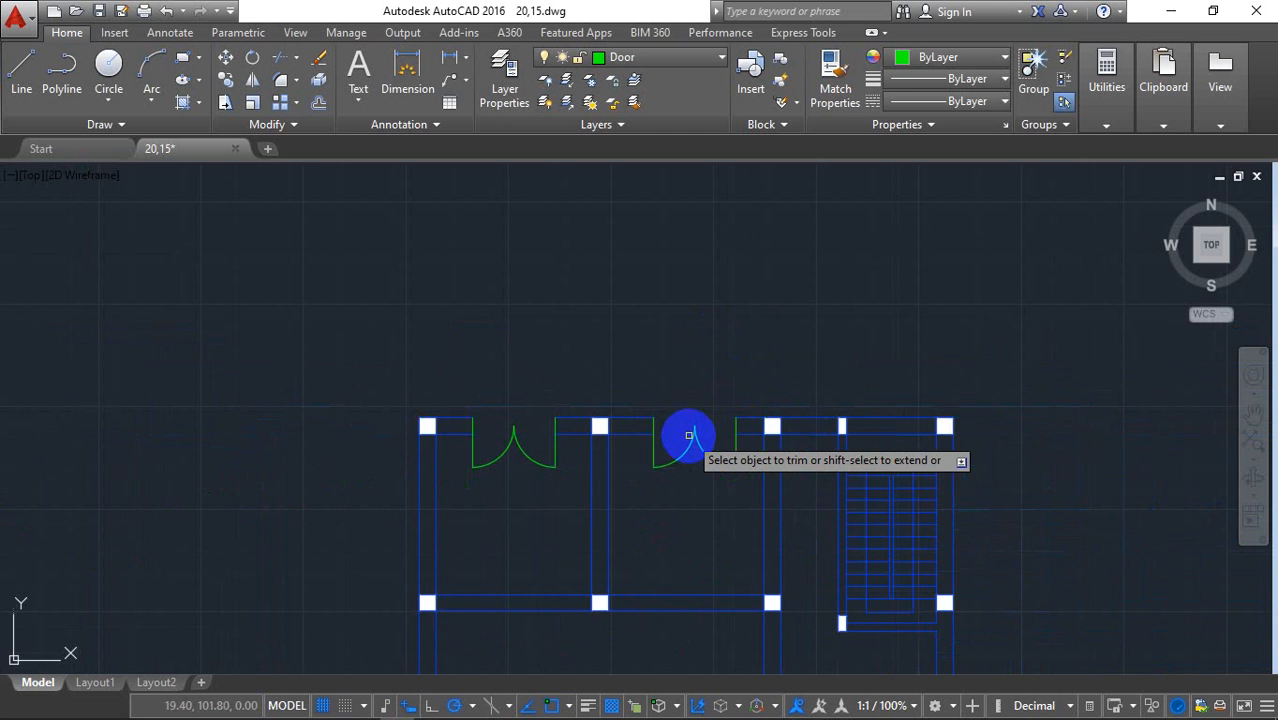
- Draw a vertical line across the upper wall above the staircase, at the midpoint between the narrow column and the corner column
left_click(911, 421)
left_click(916, 439)
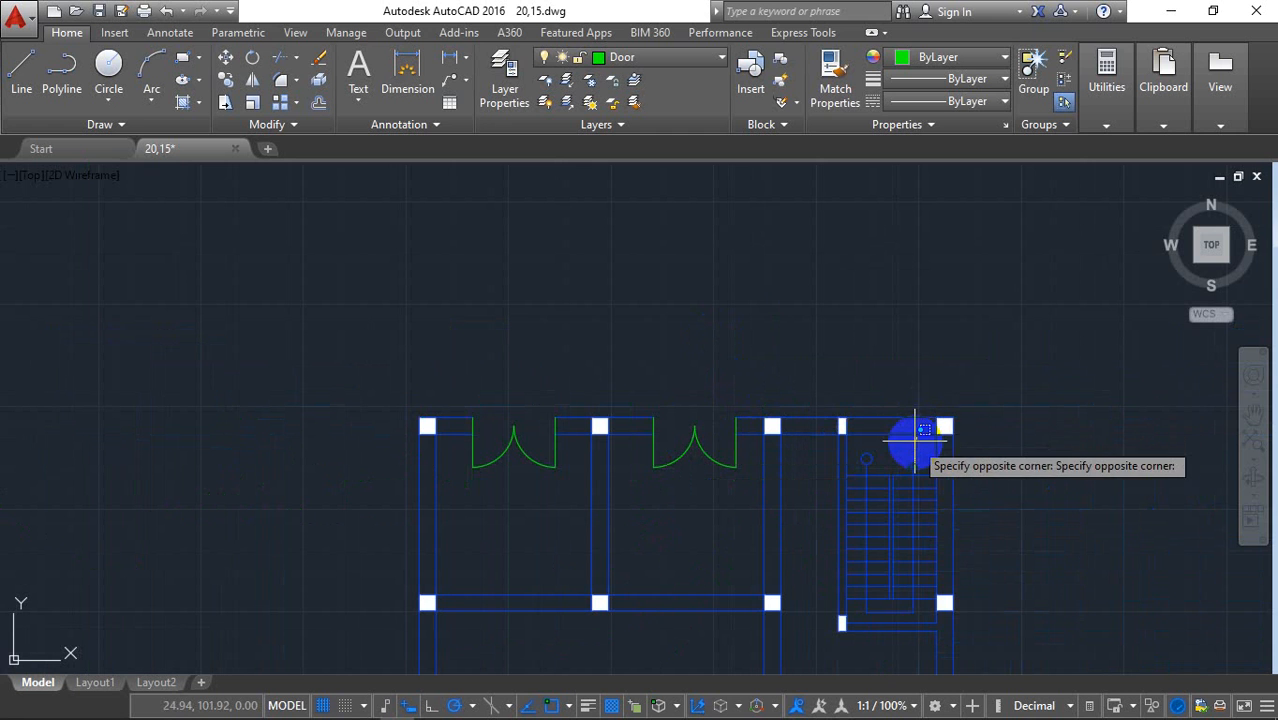
scroll(943, 428, "up", 4)
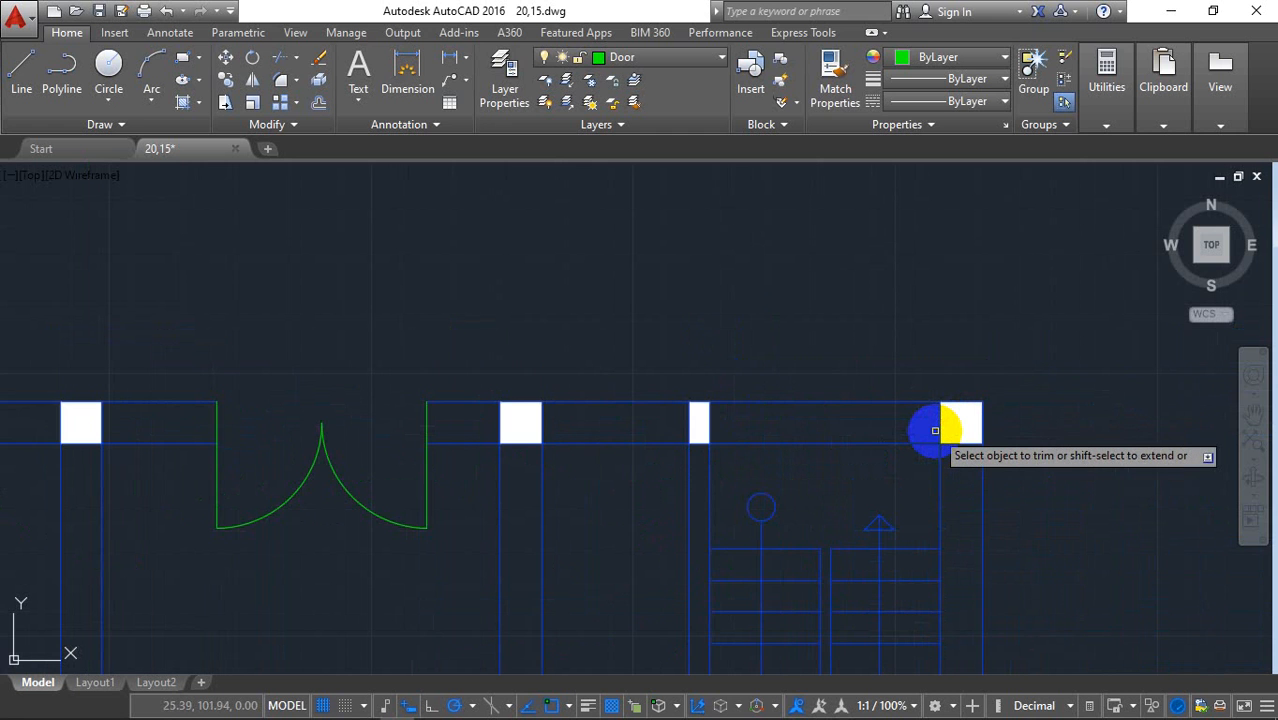
scroll(935, 431, "up", 2)
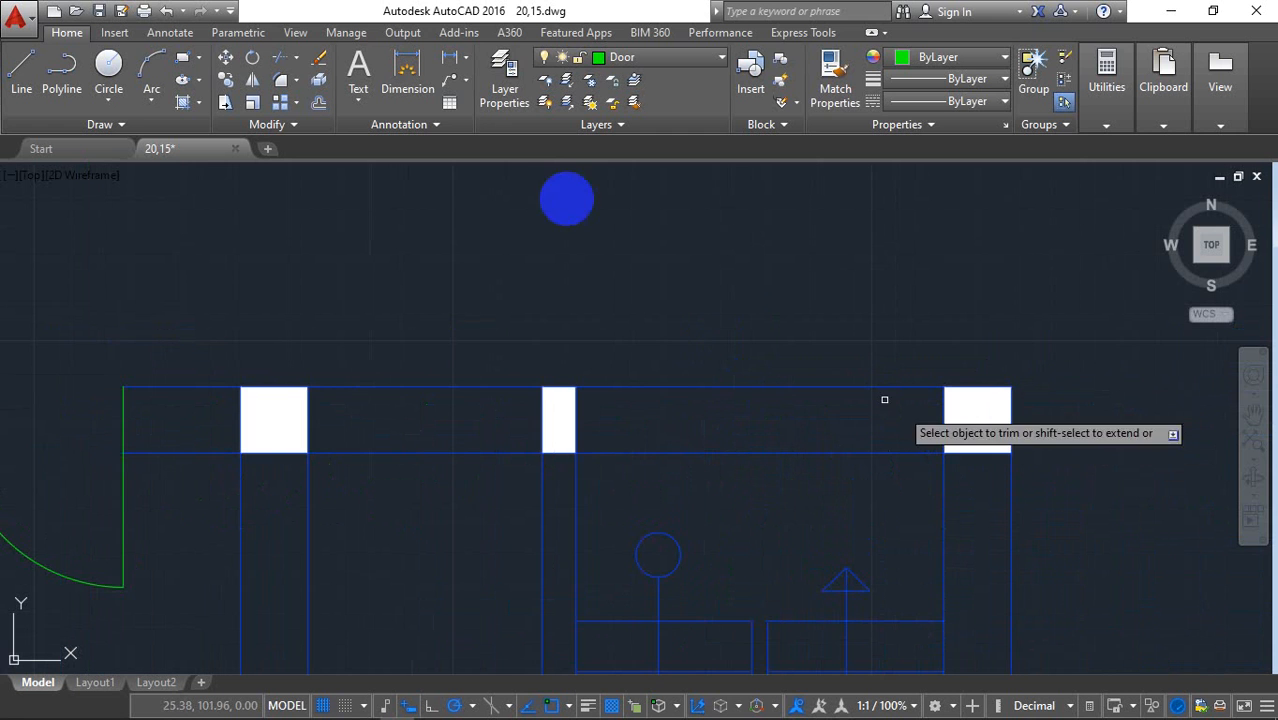
left_click(21, 68)
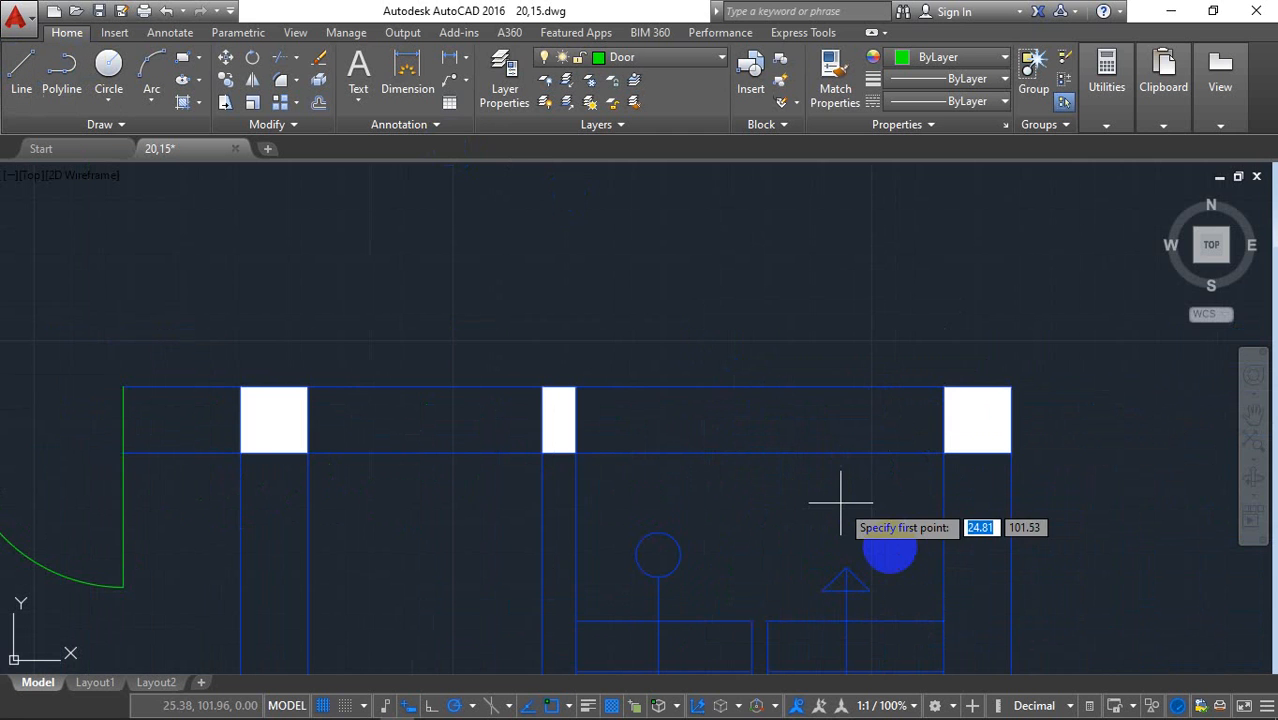
left_click(760, 453)
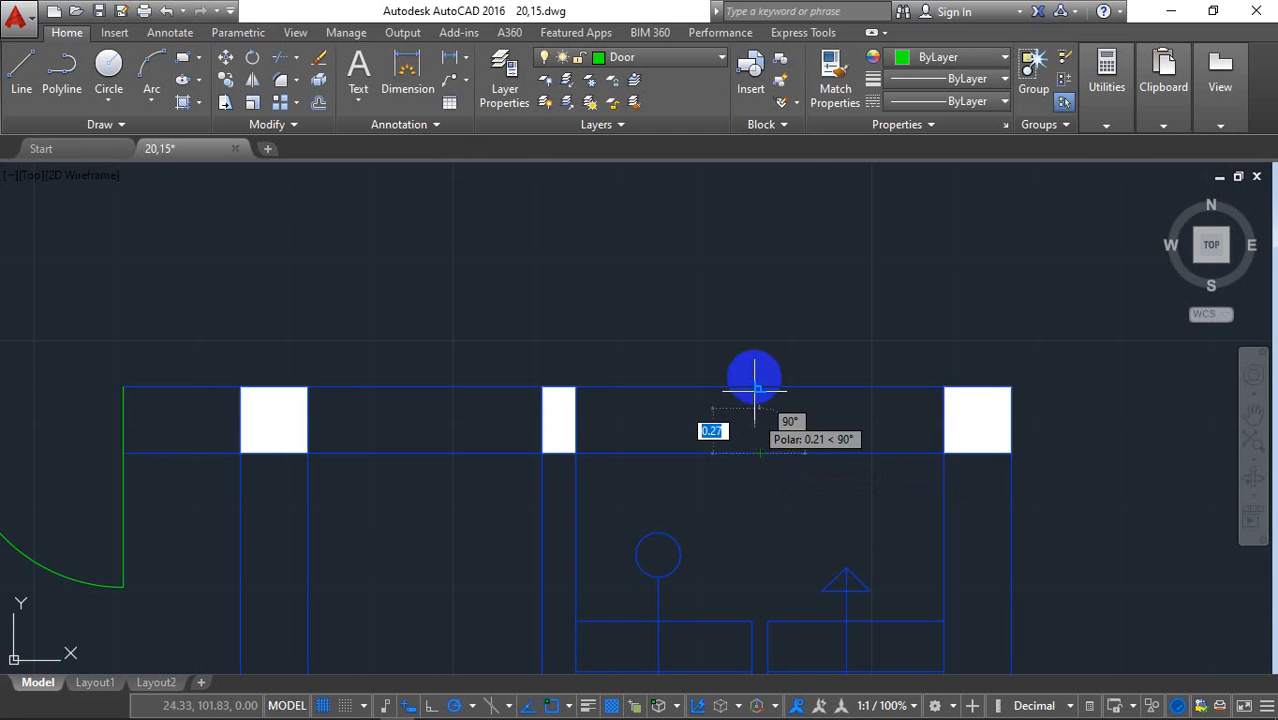
left_click(760, 386)
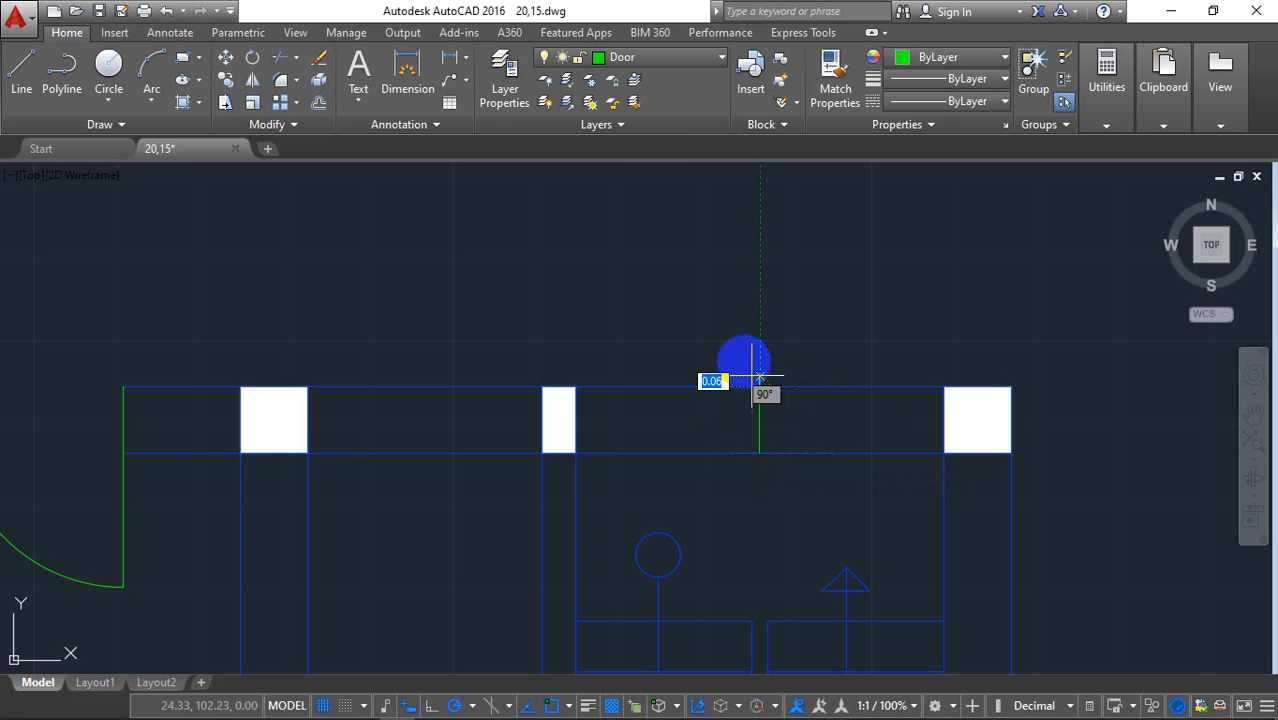
key("Escape")
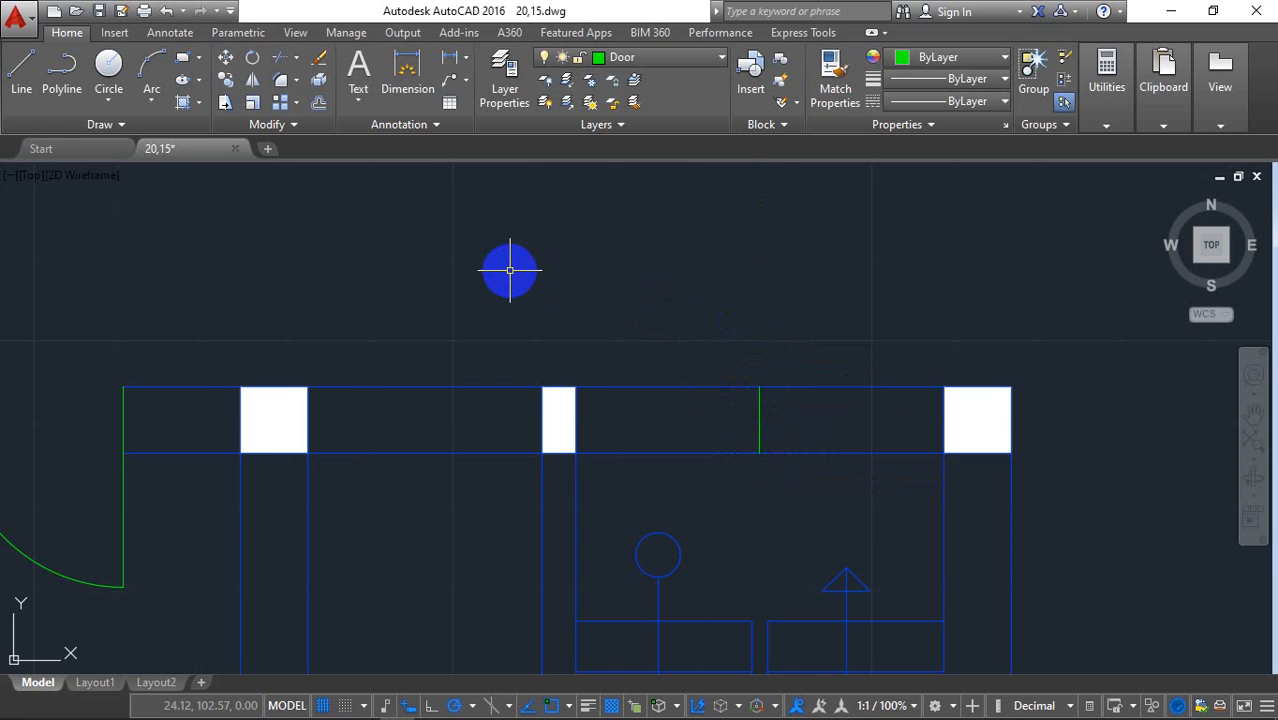
- Offset the vertical line above the staircase by 0.6 to both sides
left_click(318, 104)
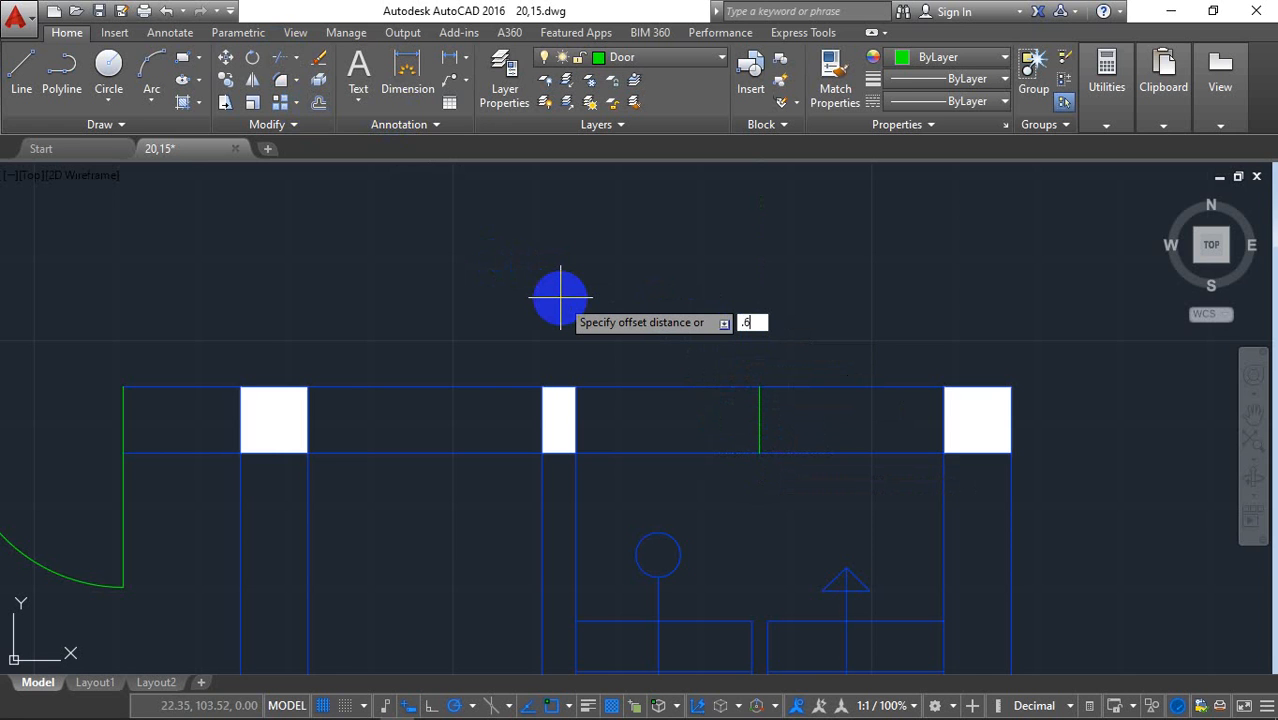
left_click(759, 411)
left_click(797, 416)
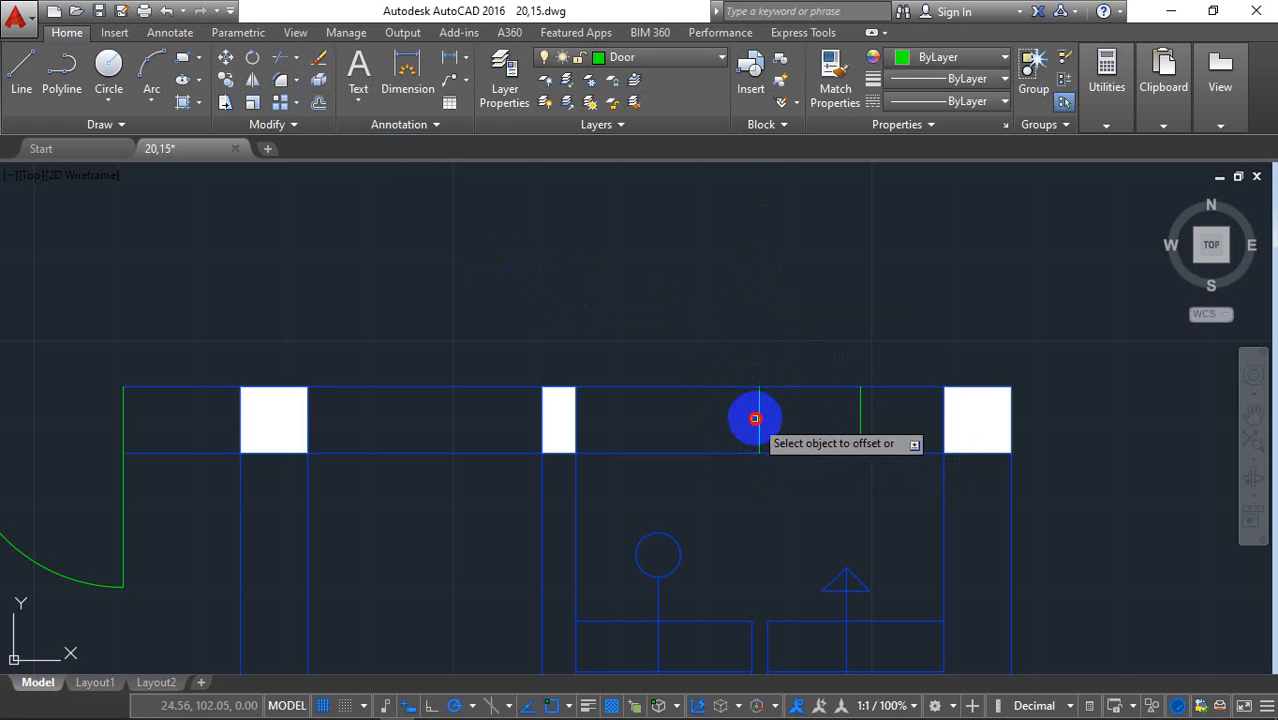
left_click(755, 418)
left_click(650, 414)
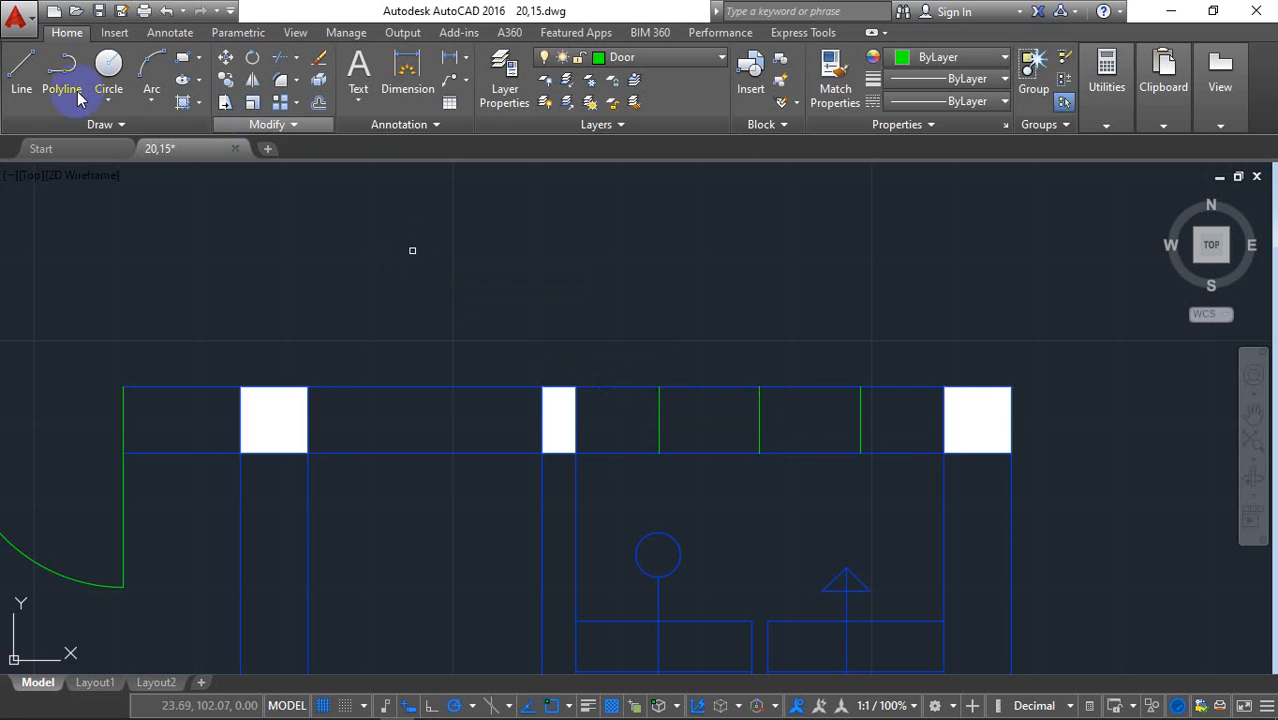
- Draw two circles above the staircase, centred on the midpoints of the outer door lines, with radii reaching the middle line
left_click(108, 70)
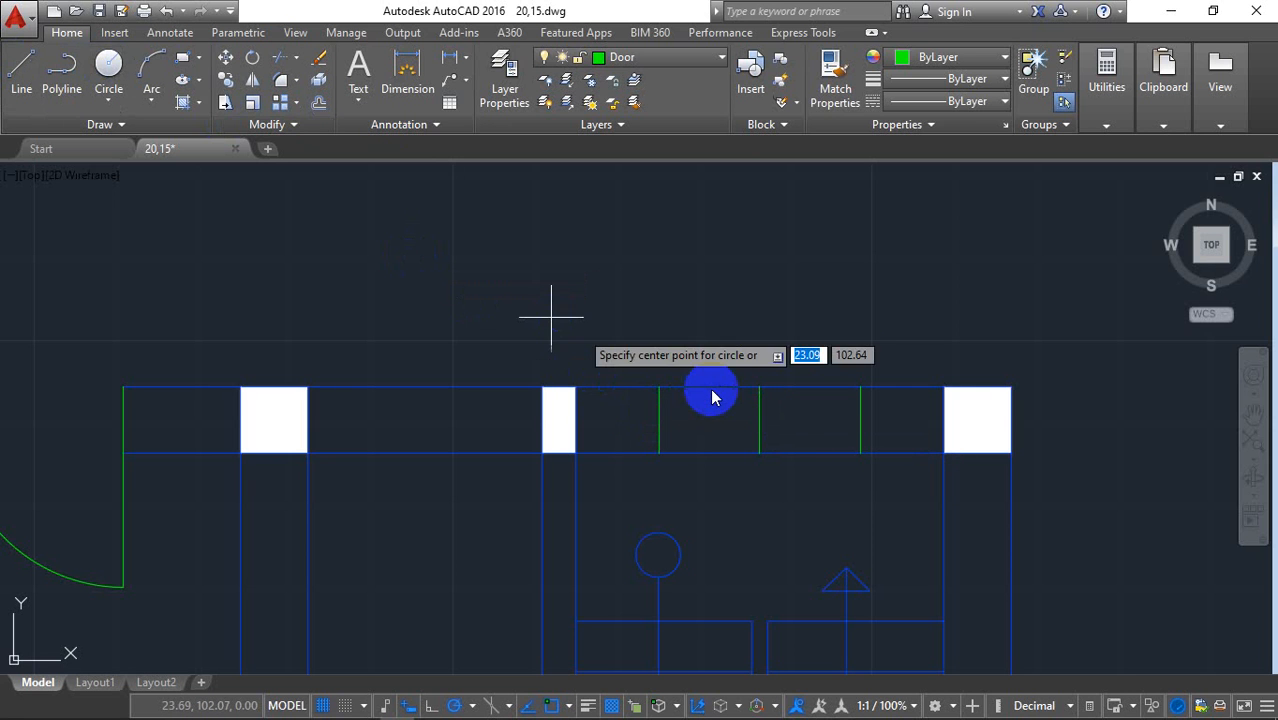
left_click(658, 420)
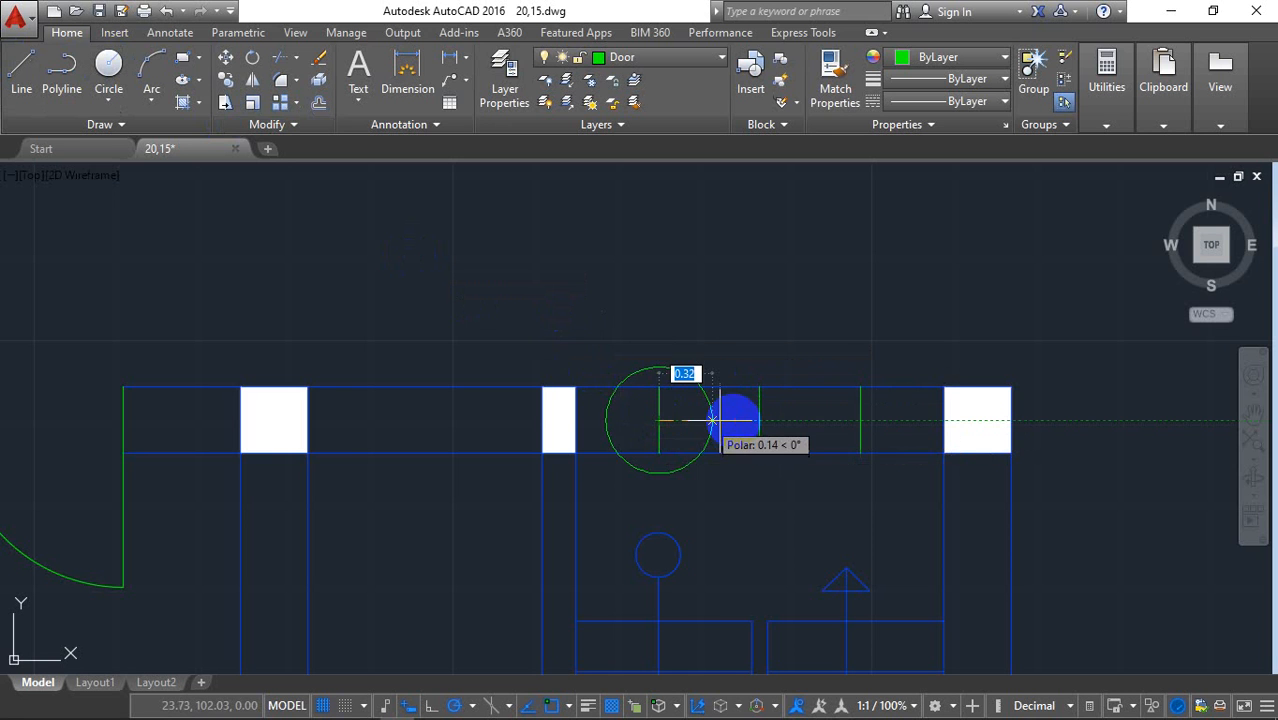
left_click(758, 420)
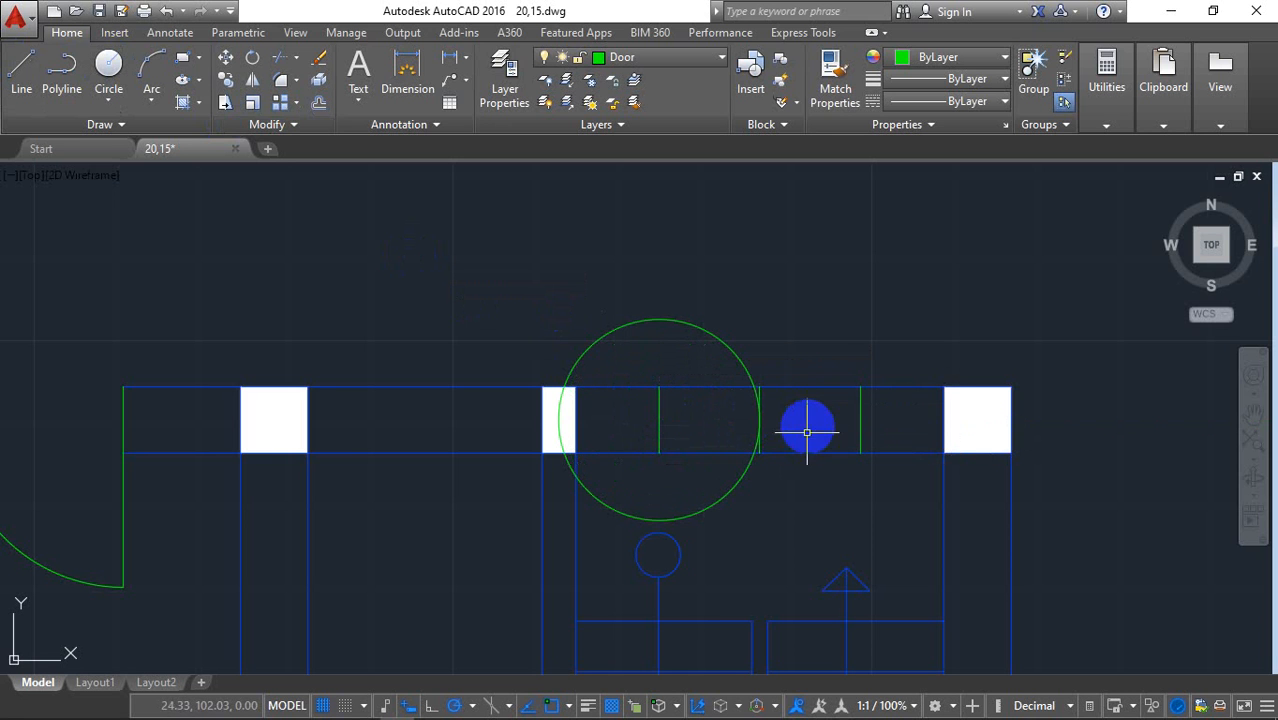
key("Return")
left_click(859, 420)
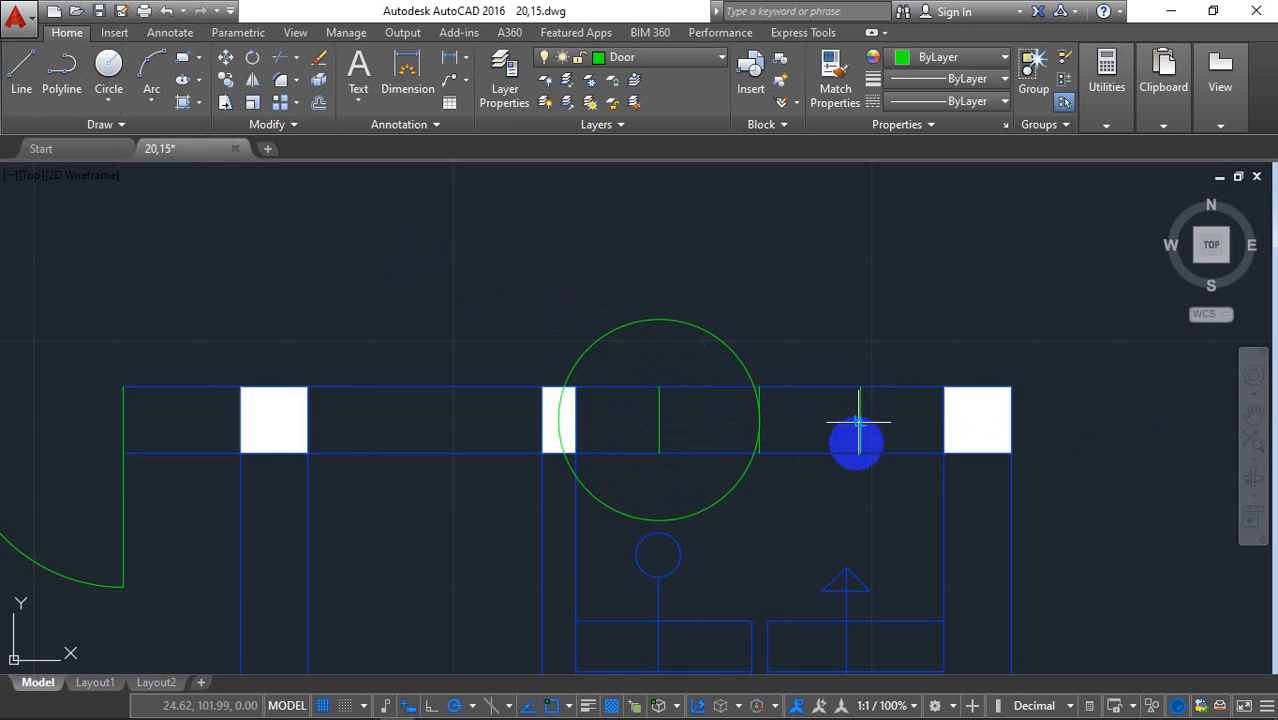
left_click(759, 420)
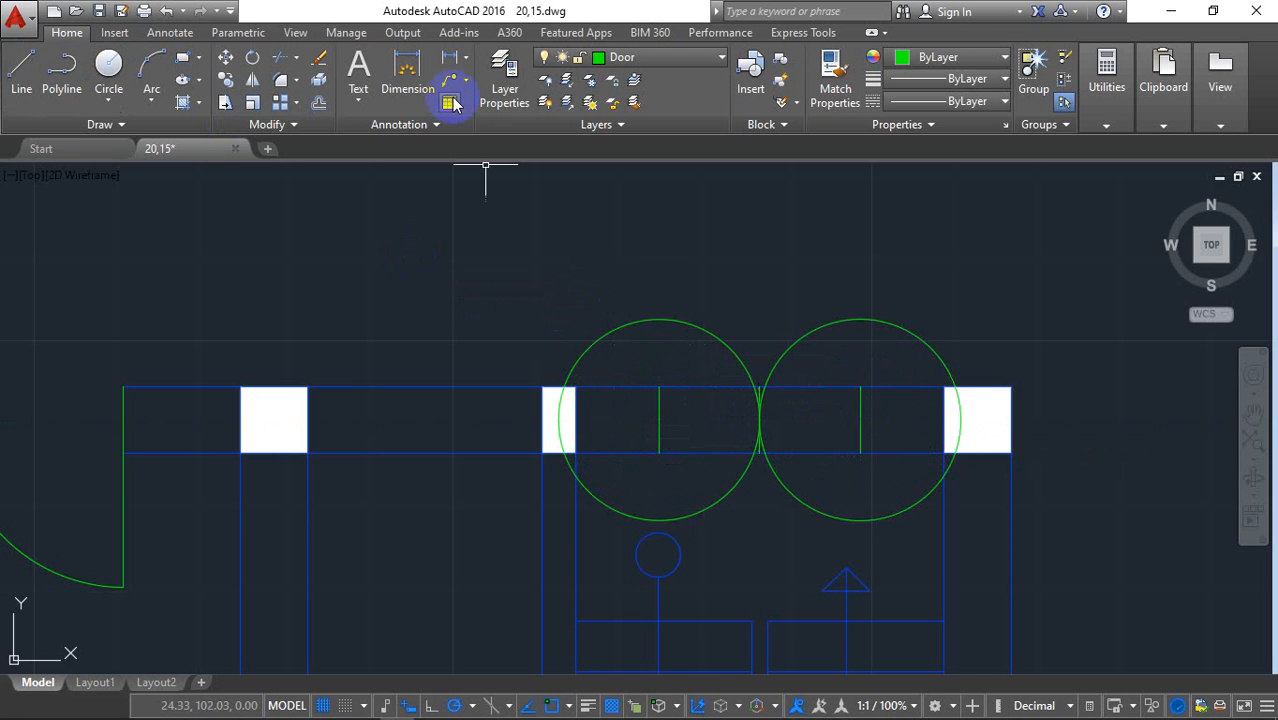
- Extend both outer door lines above the staircase down to the circles
left_click(276, 62)
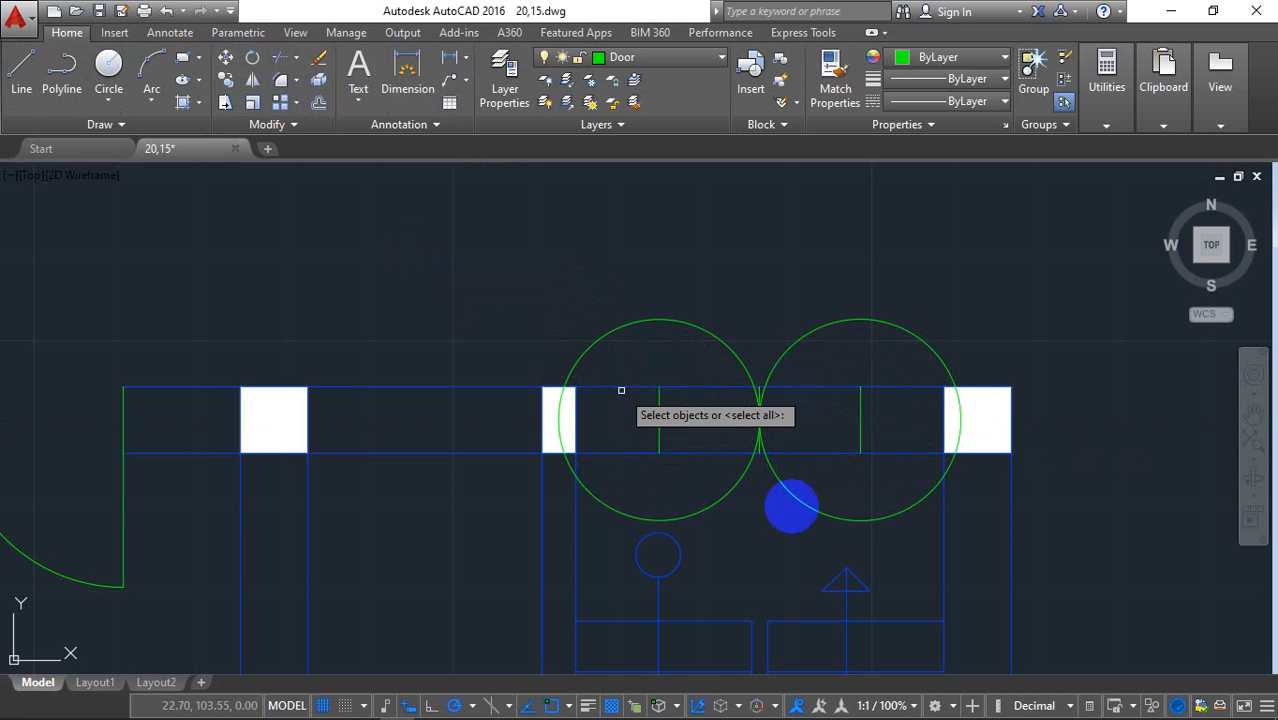
key("Return")
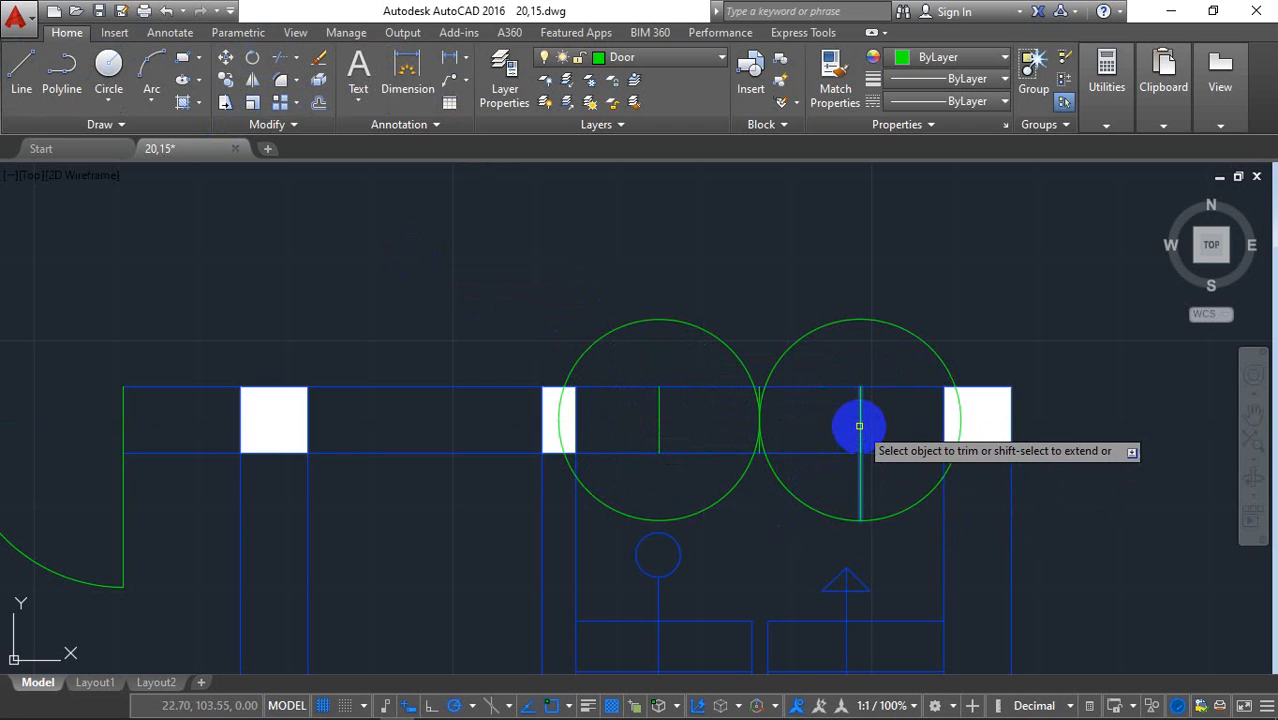
left_click(859, 426, "shift")
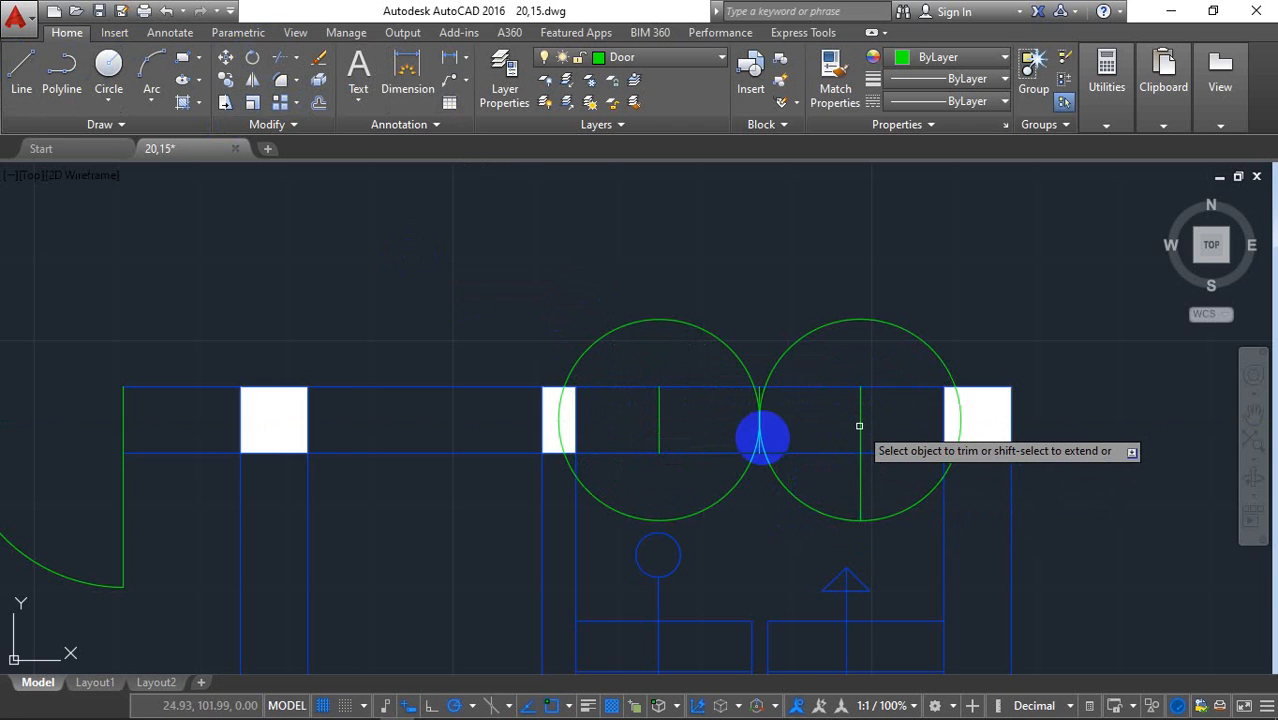
left_click(661, 425, "shift")
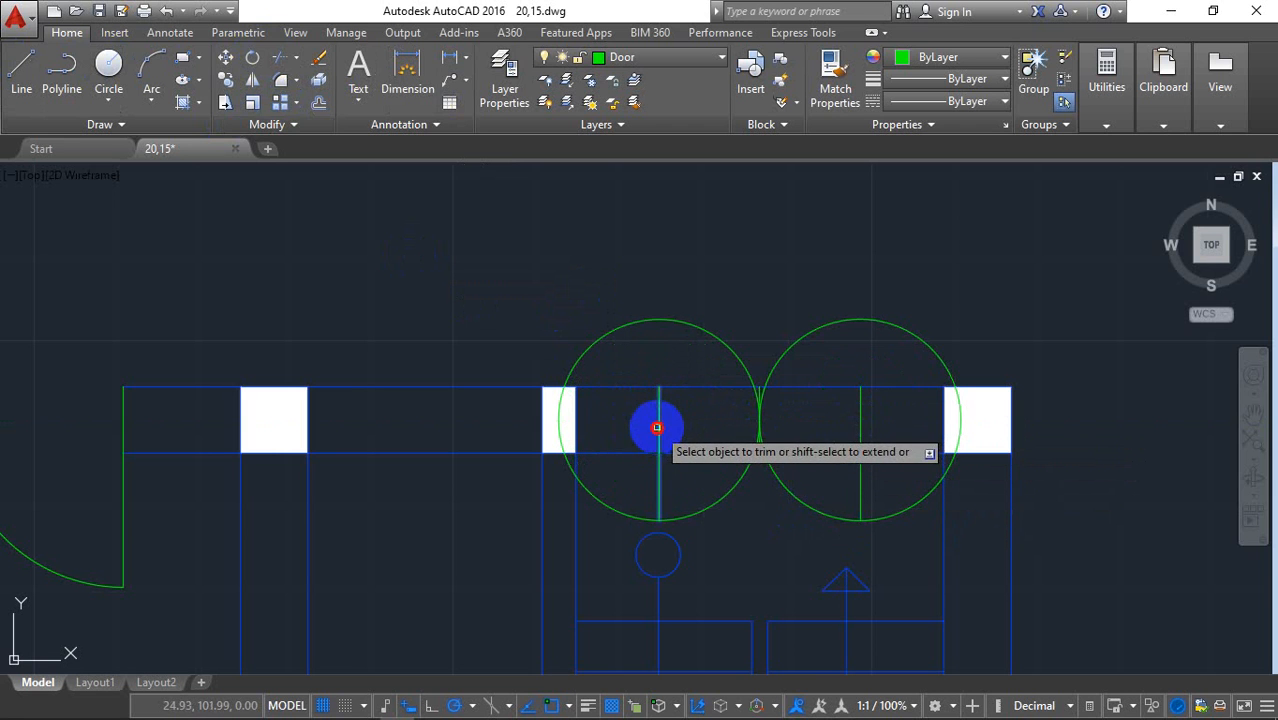
- Trim the staircase circles to the two inward door swings and cut the upper wall lines out of the opening
left_click(891, 518)
left_click(609, 503)
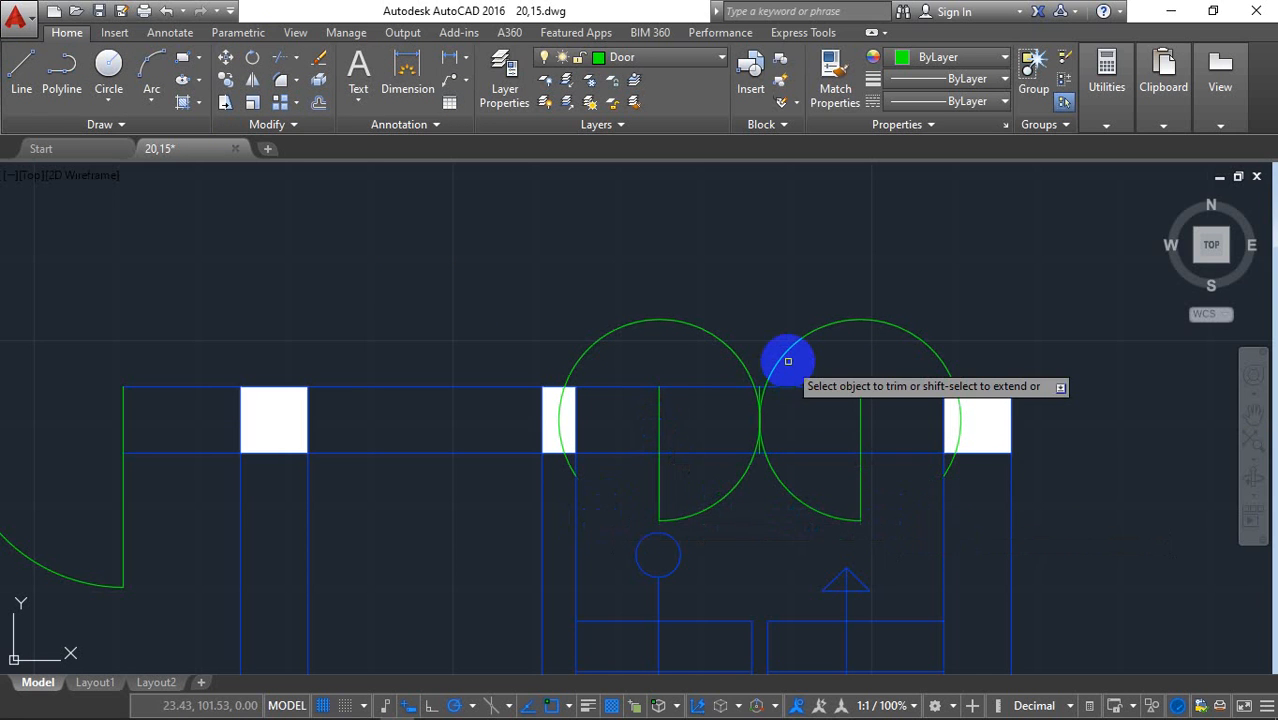
left_click(777, 357)
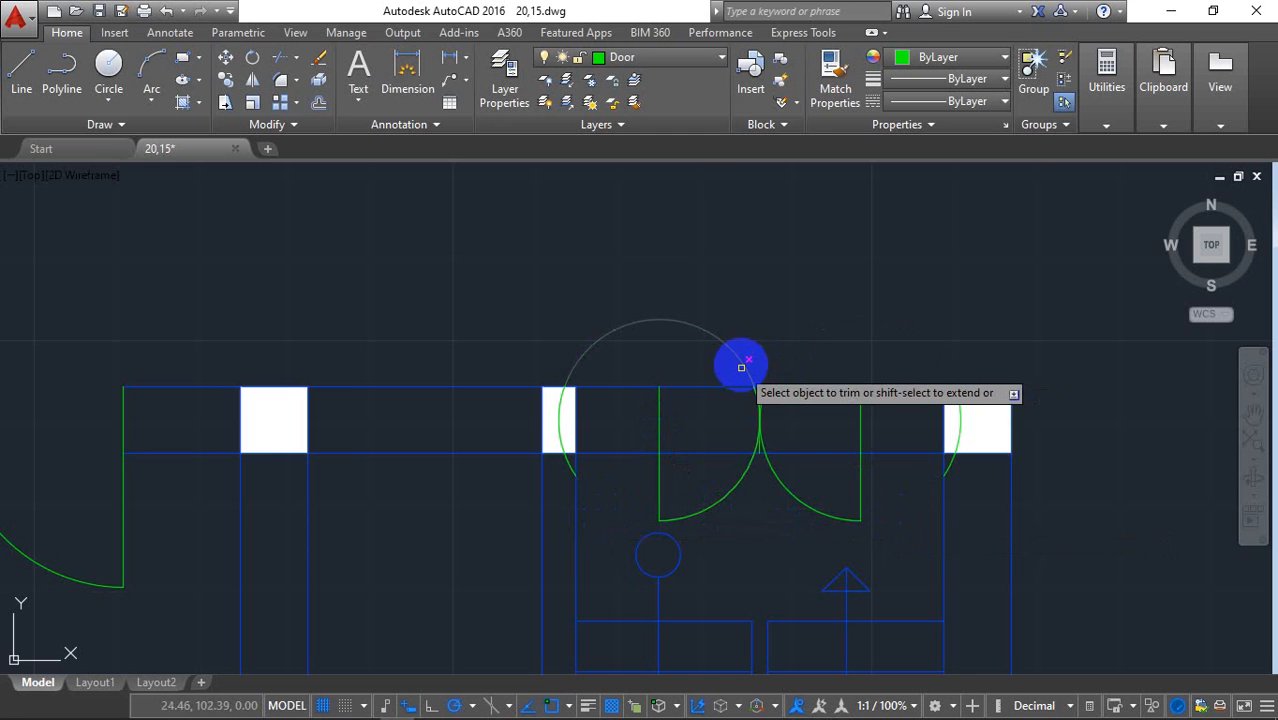
left_click(740, 362)
left_click(834, 474)
mouse_move(834, 474)
left_mouse_down()
mouse_move(807, 423)
mouse_move(807, 346)
mouse_move(795, 362)
left_mouse_up()
left_click(710, 370)
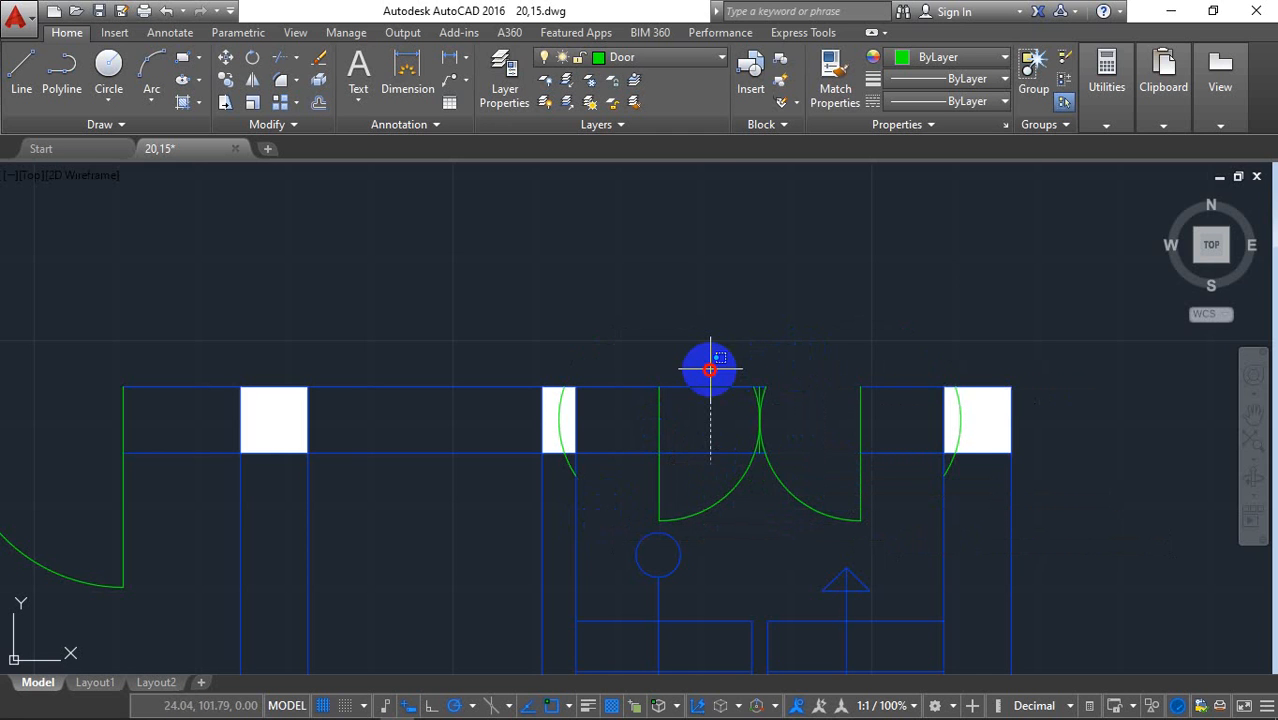
left_click_drag(803, 362, 722, 394)
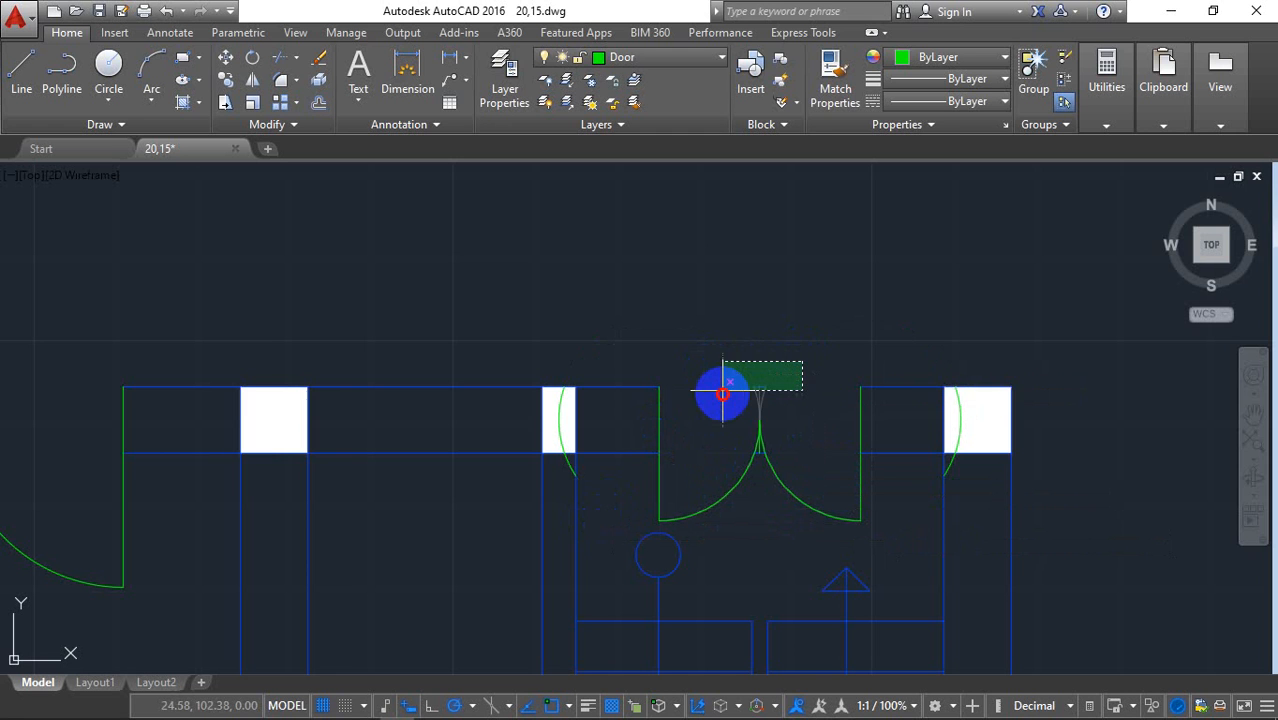
left_click(722, 394)
left_click(722, 394)
key("Escape")
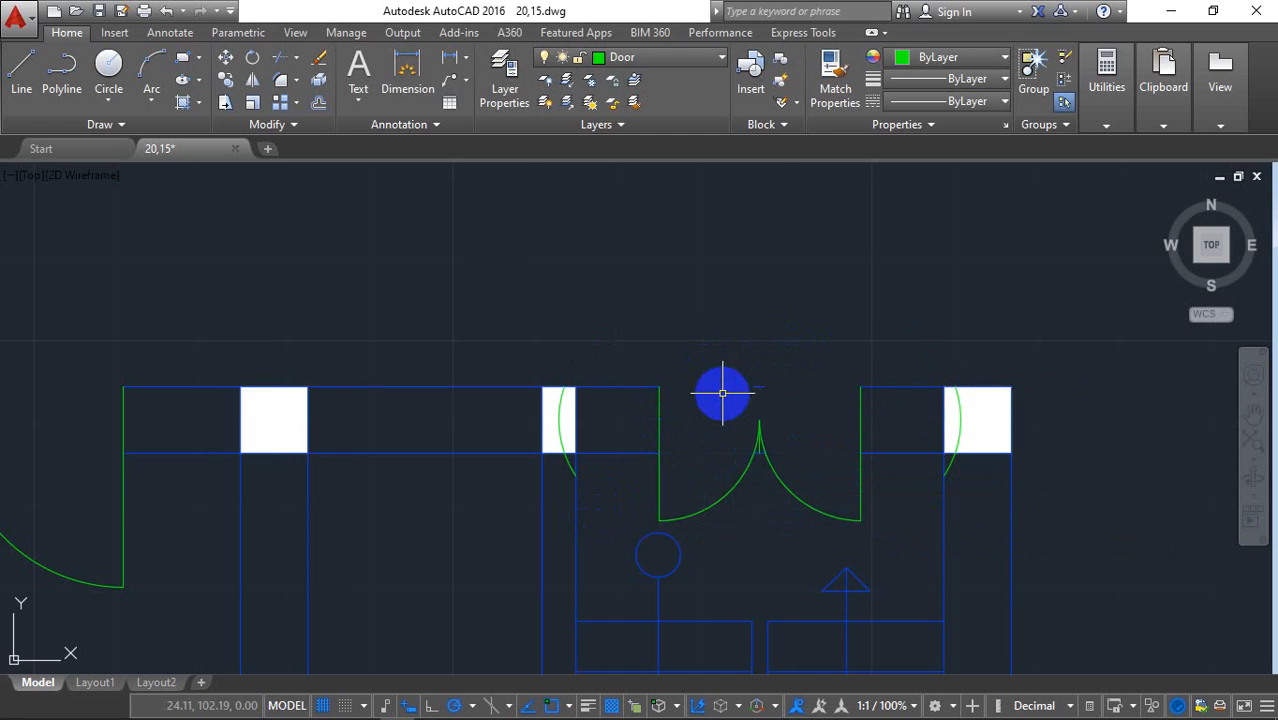
- Delete the leftover middle line, wall pieces and stray arcs at the narrow and corner columns around the staircase door
mouse_move(735, 360)
left_mouse_down()
mouse_move(799, 476)
mouse_move(733, 485)
mouse_move(676, 427)
left_mouse_up()
left_click(563, 461)
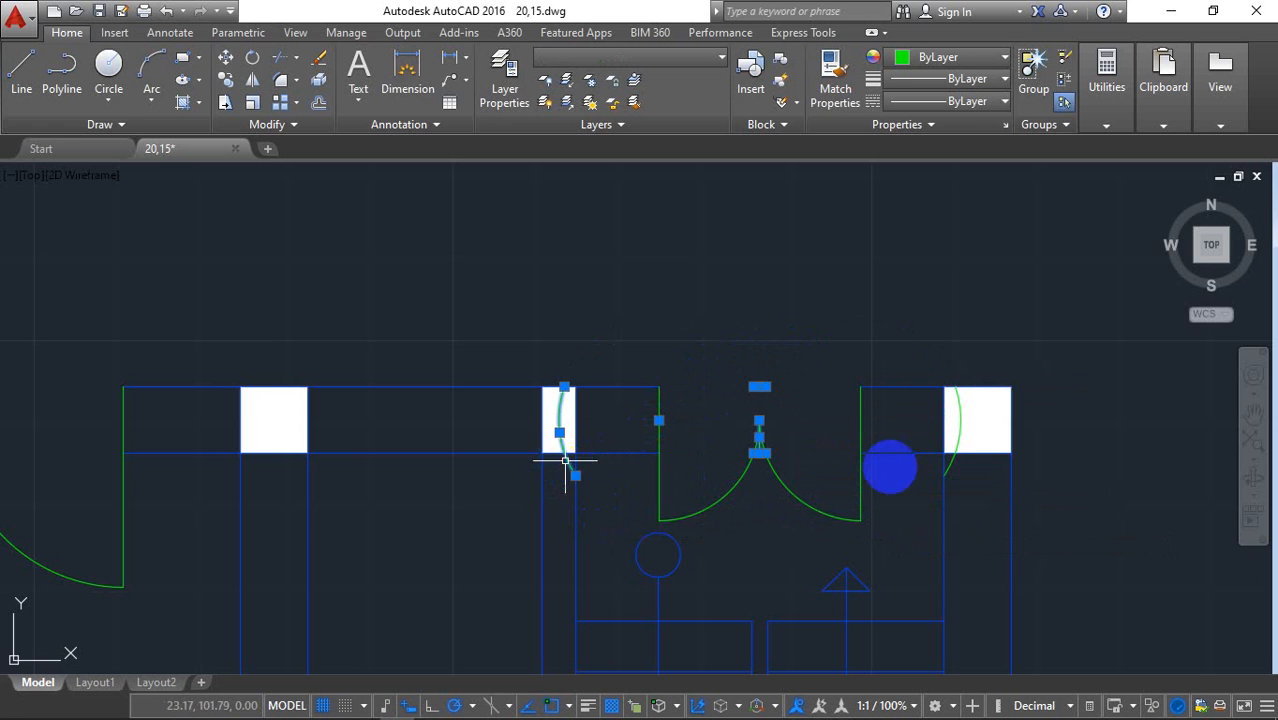
left_click(952, 463)
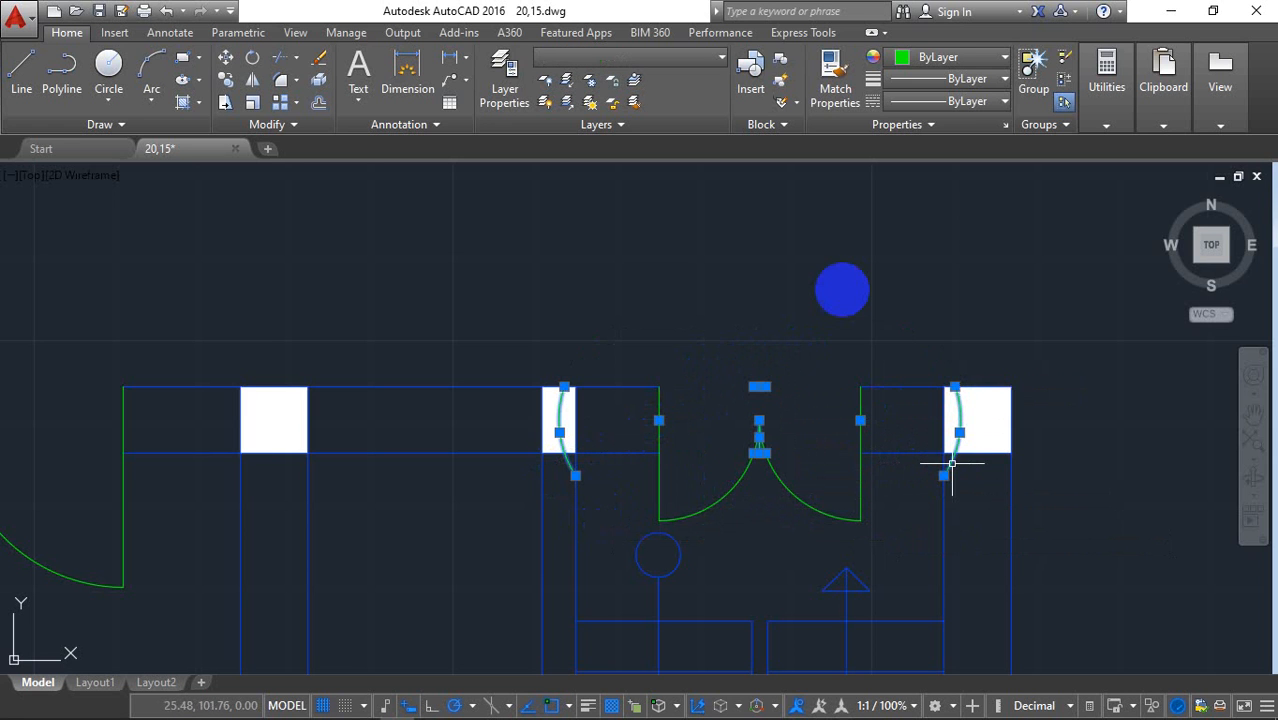
key("Delete")
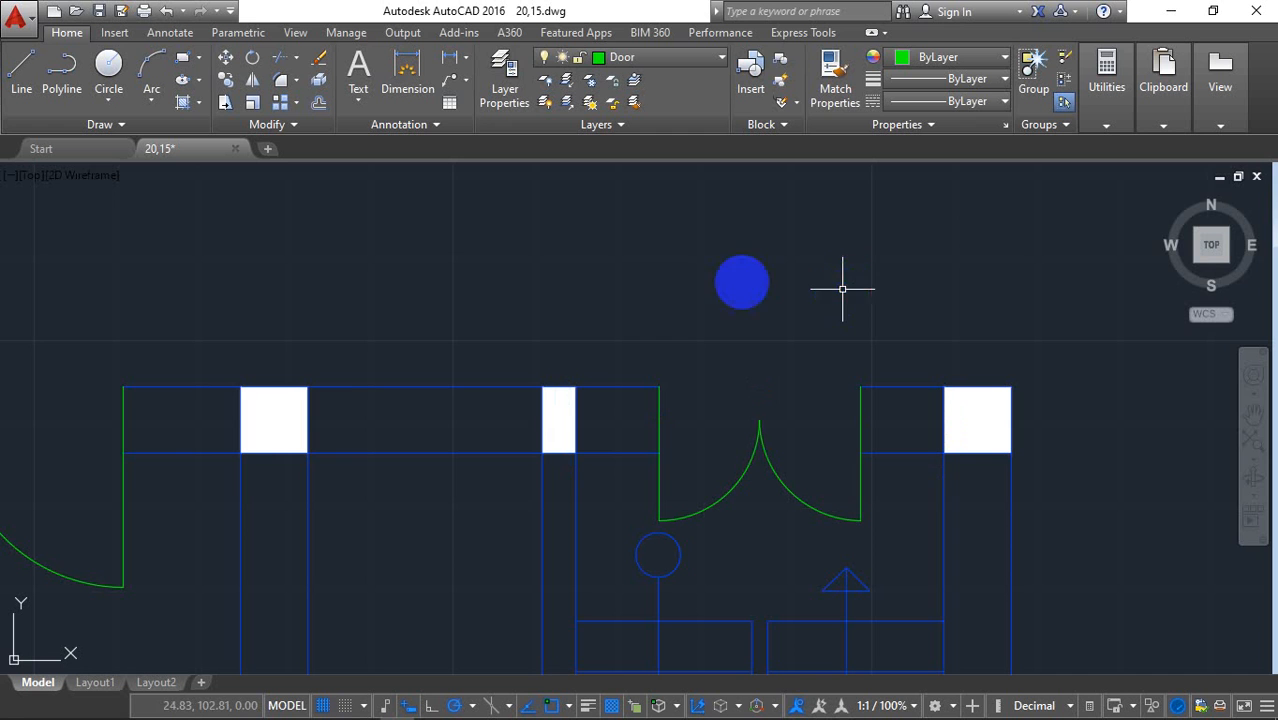
mouse_move(876, 480)
left_mouse_down()
mouse_move(700, 478)
mouse_move(649, 496)
left_mouse_up()
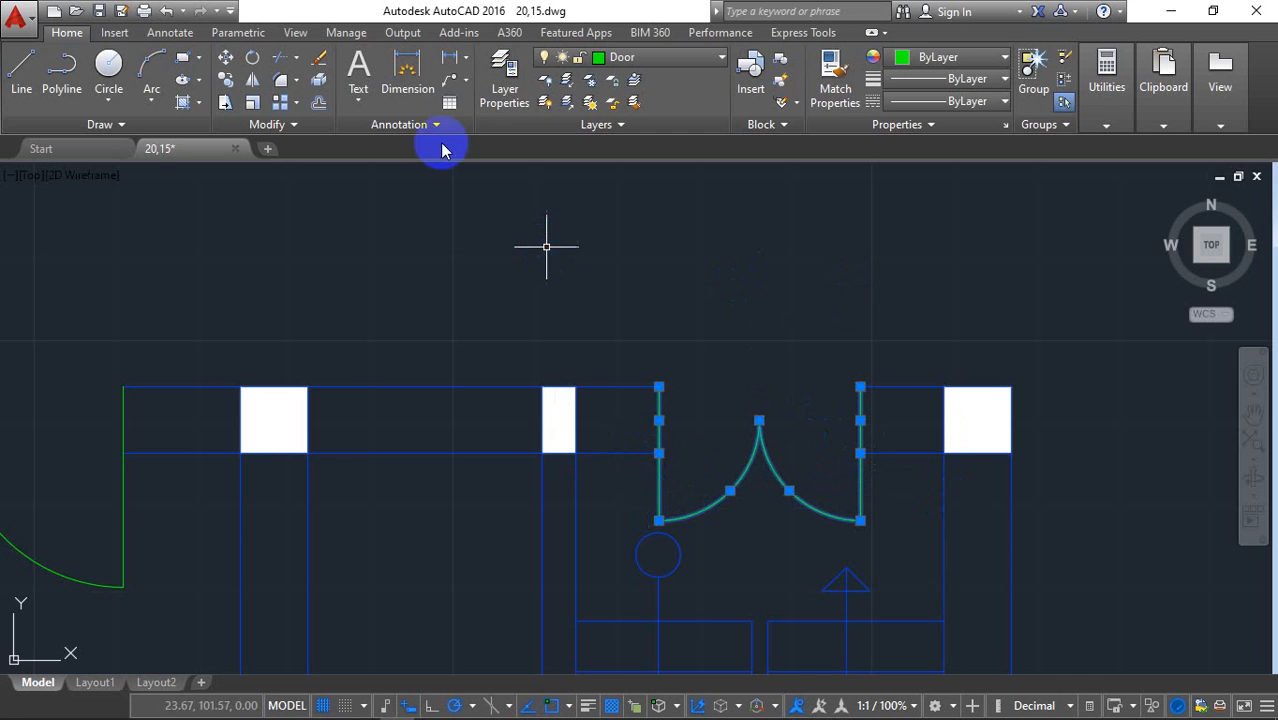
left_click(224, 84)
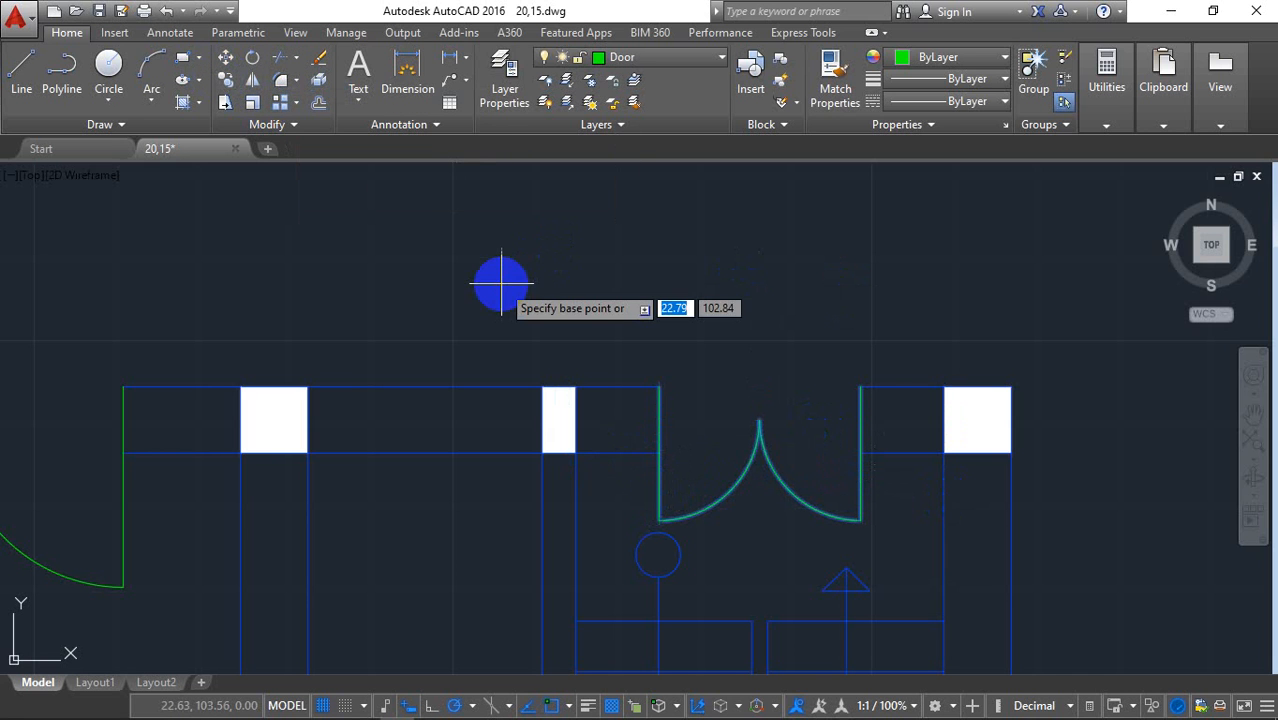
left_click(659, 386)
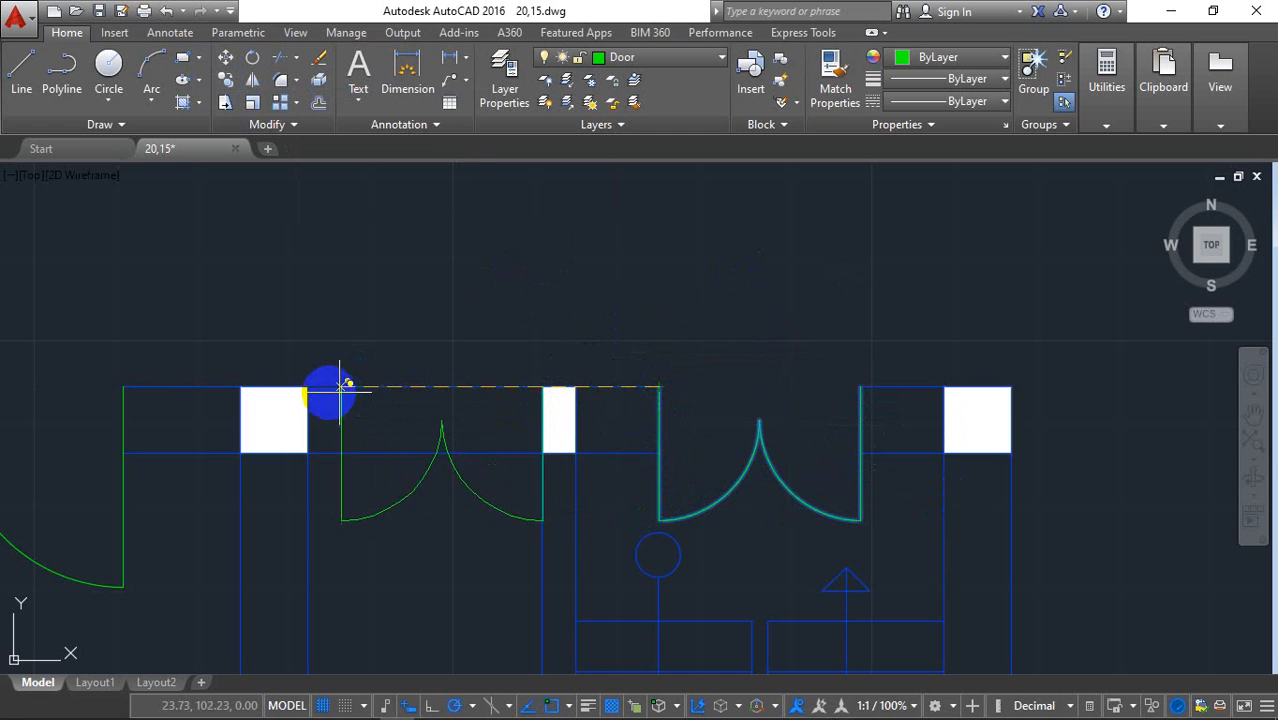
key("Escape")
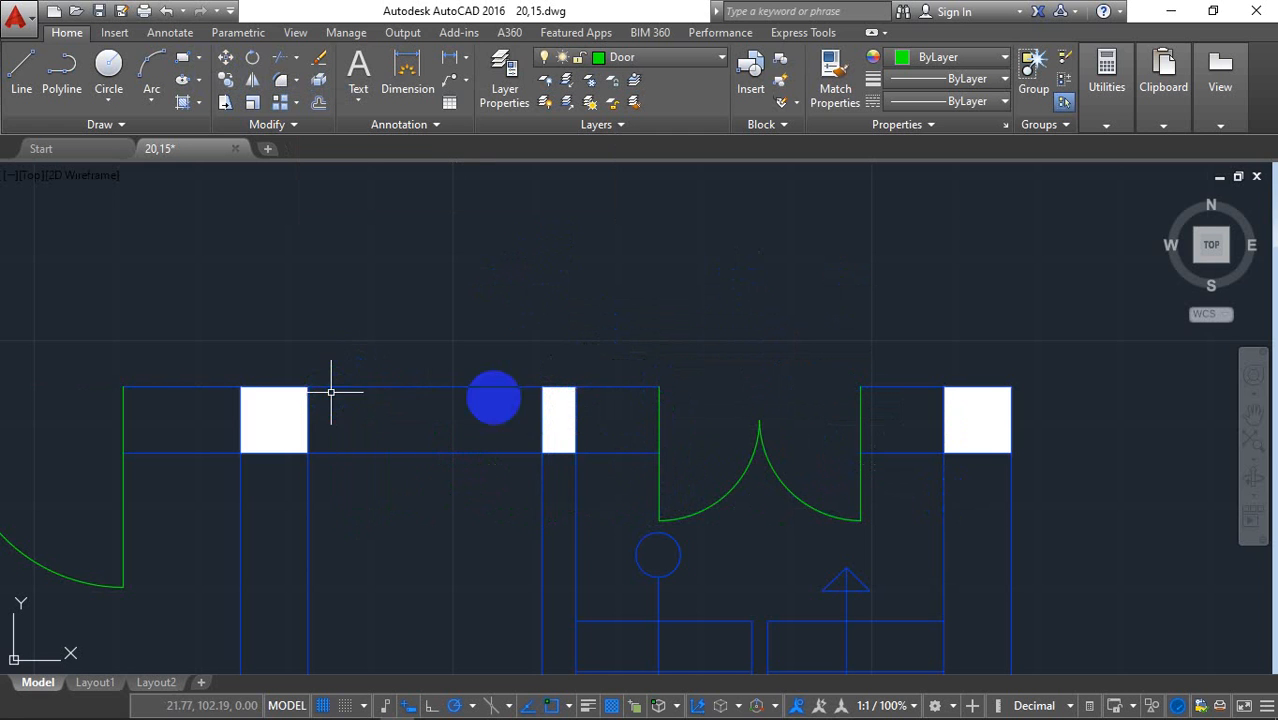
- Draw a vertical line across the upper wall at the midpoint between the square column and the narrow column
scroll(340, 346, "up", 2)
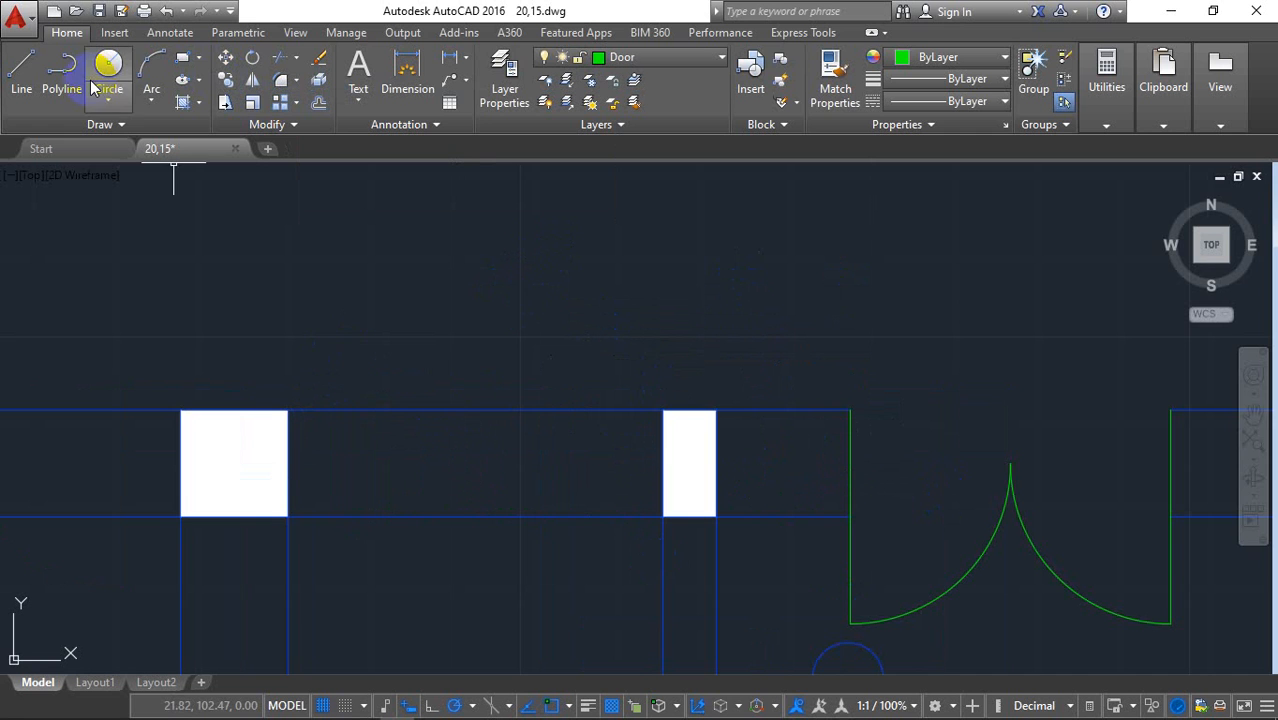
left_click(21, 70)
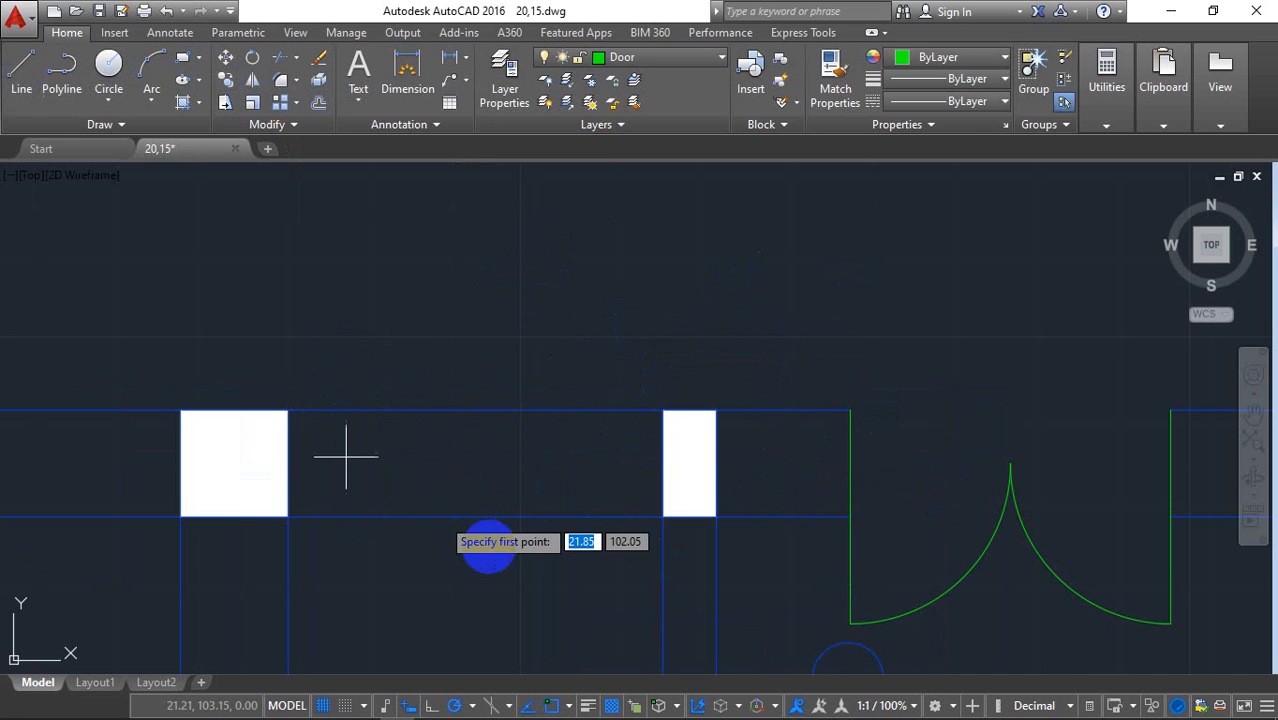
left_click(468, 517)
left_click(472, 410)
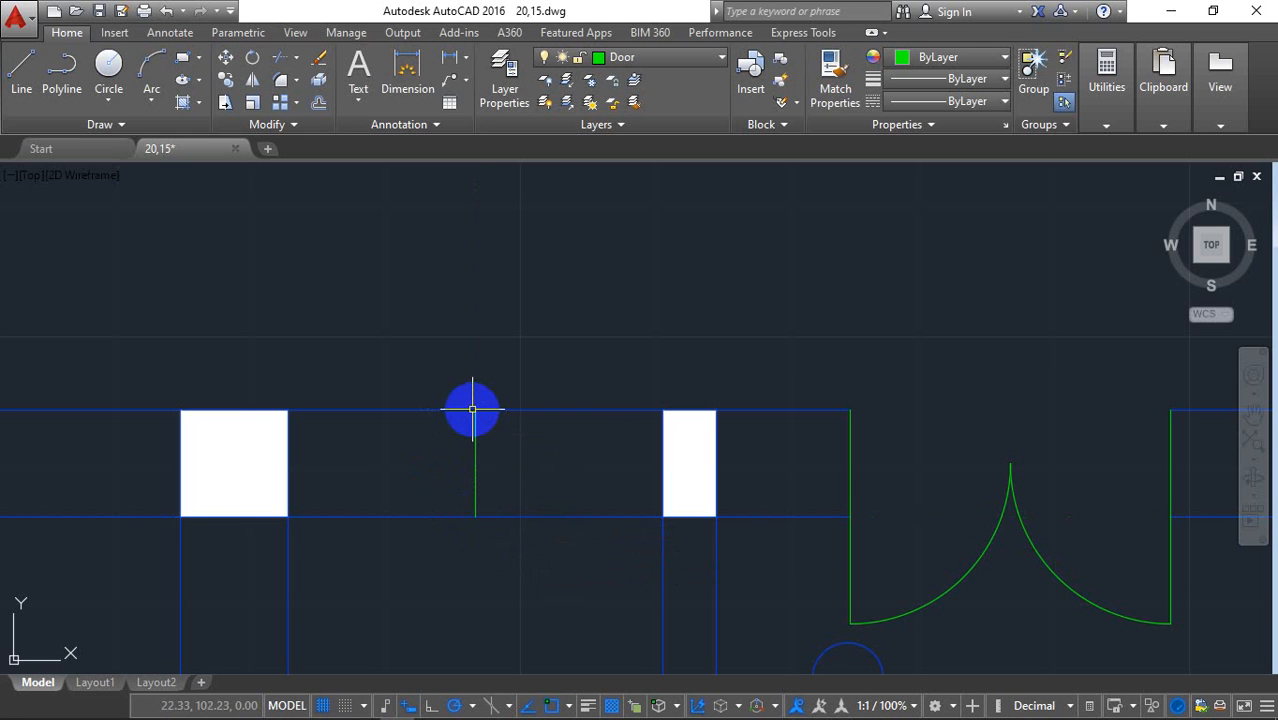
right_click(418, 332)
- Offset the vertical line between the square and narrow columns by the same distance to both sides
left_click(320, 105)
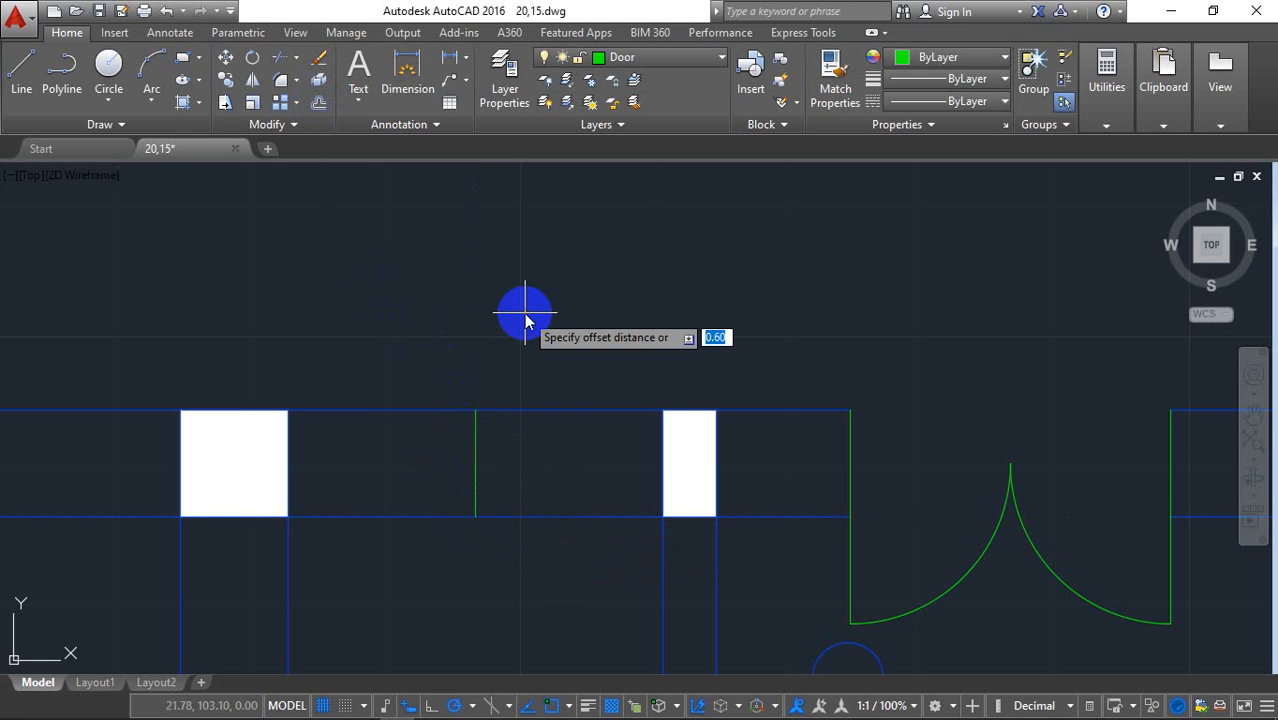
left_click(475, 450)
left_click(508, 454)
left_click(470, 452)
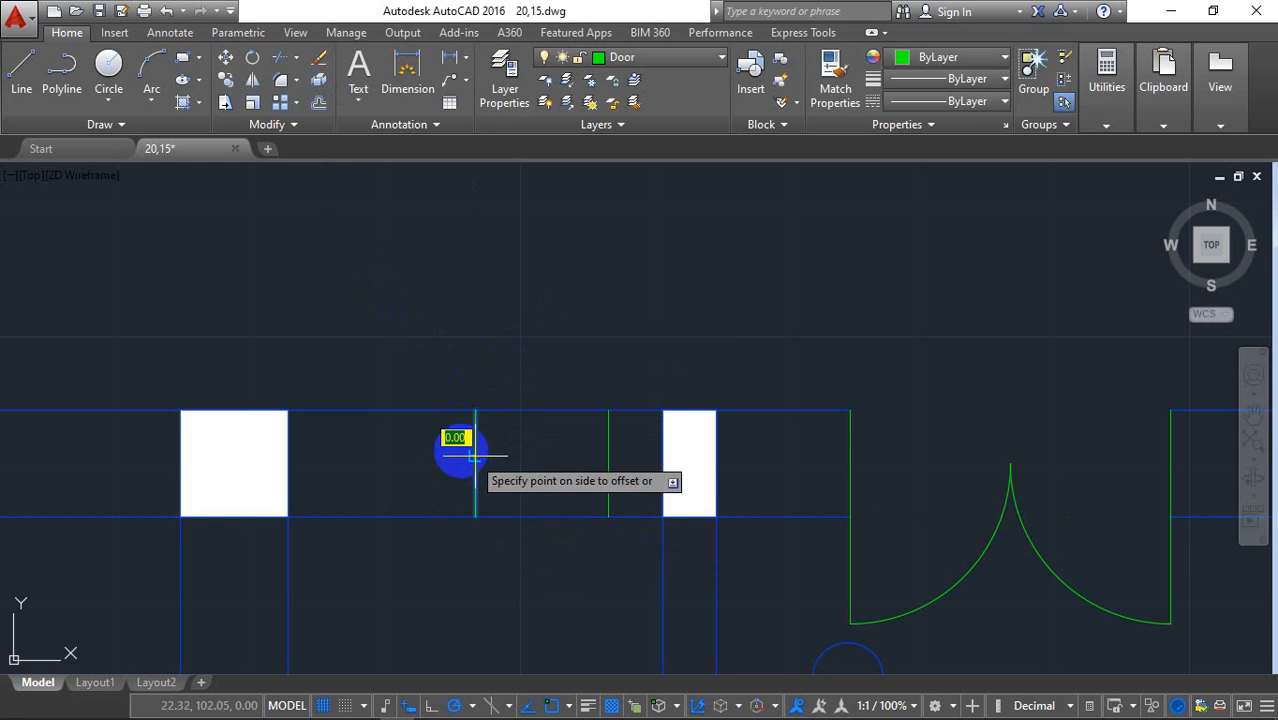
left_click(371, 442)
- Draw two circles in this bay, centred on the midpoints of the offset lines, with radii reaching the middle line
left_click(108, 66)
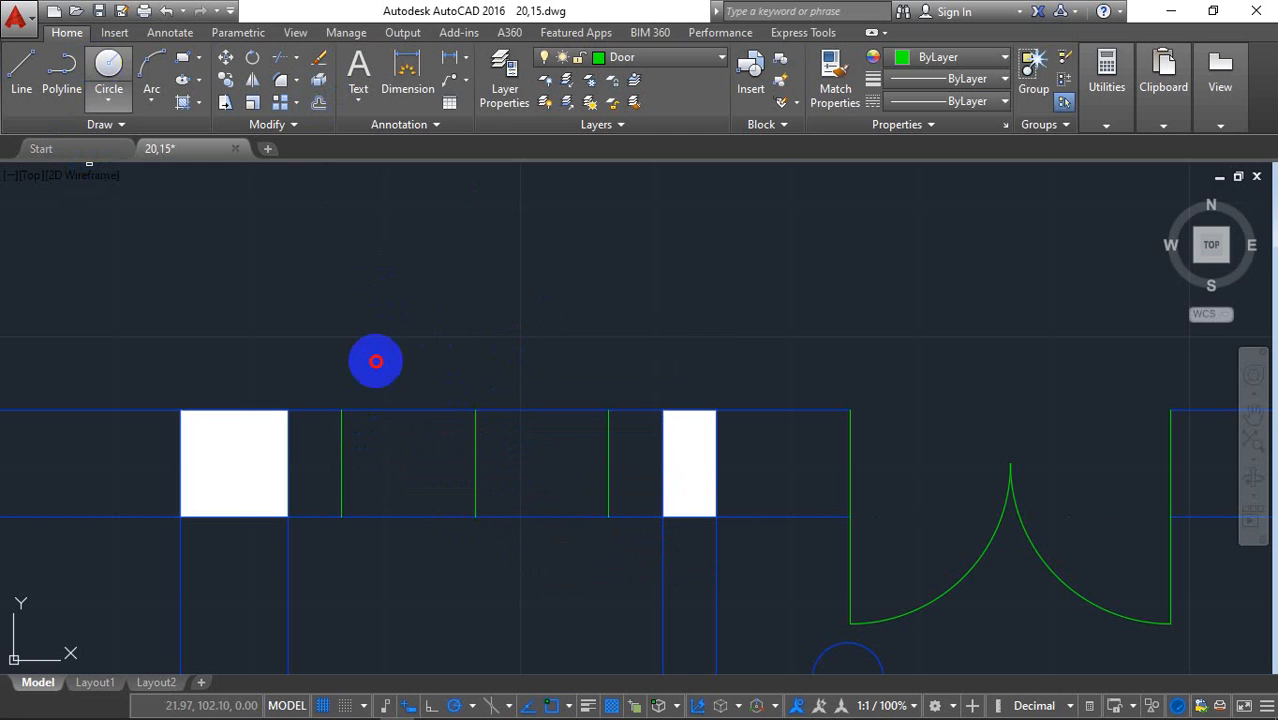
left_click(341, 463)
left_click(473, 469)
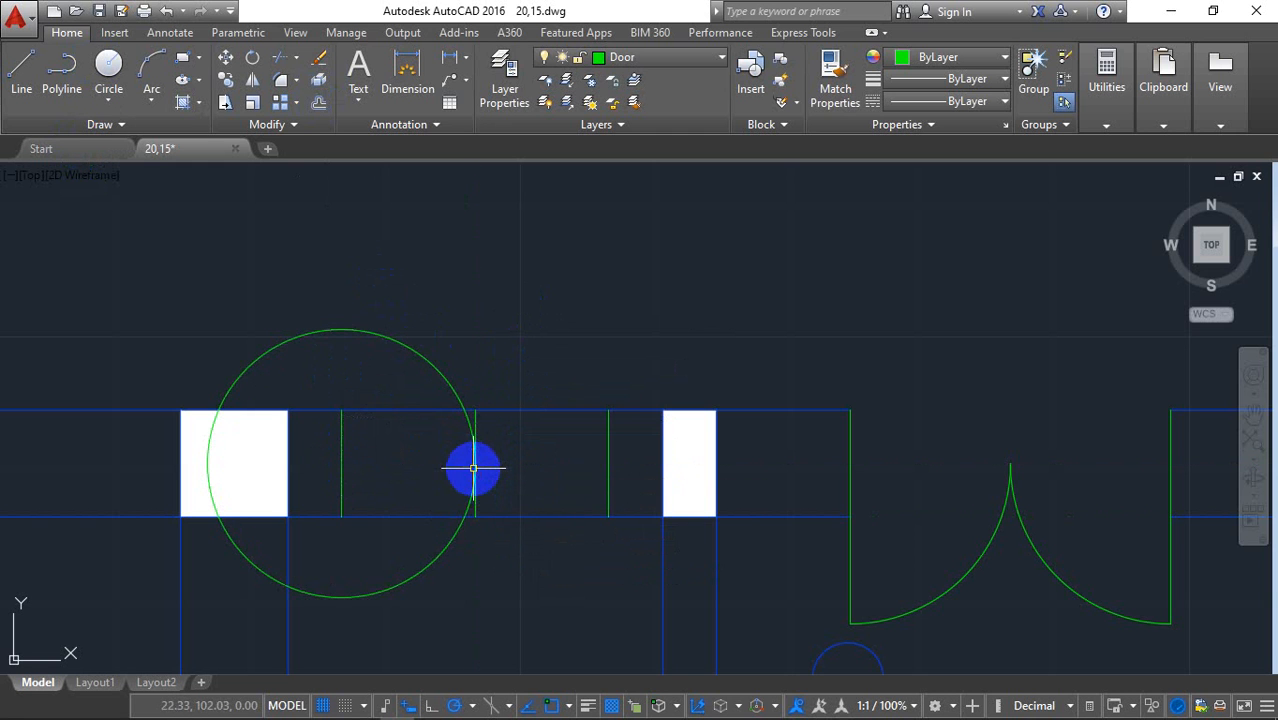
key("Return")
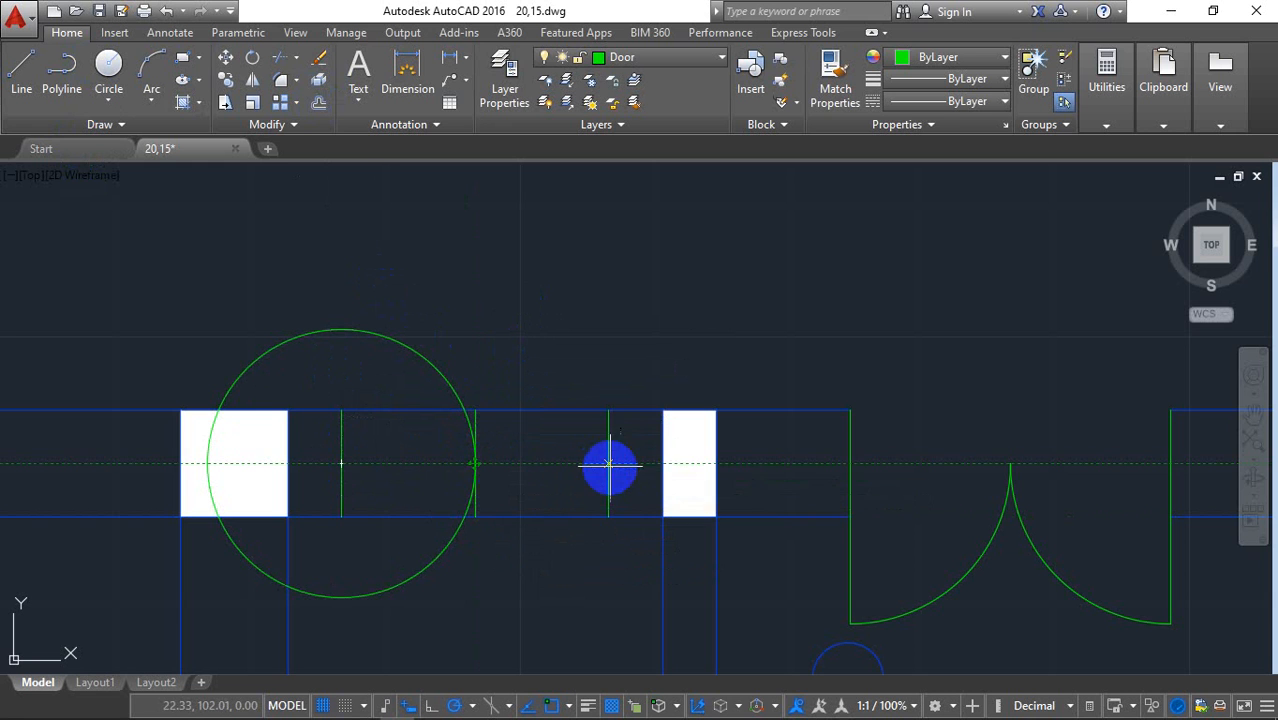
left_click(608, 463)
left_click(474, 463)
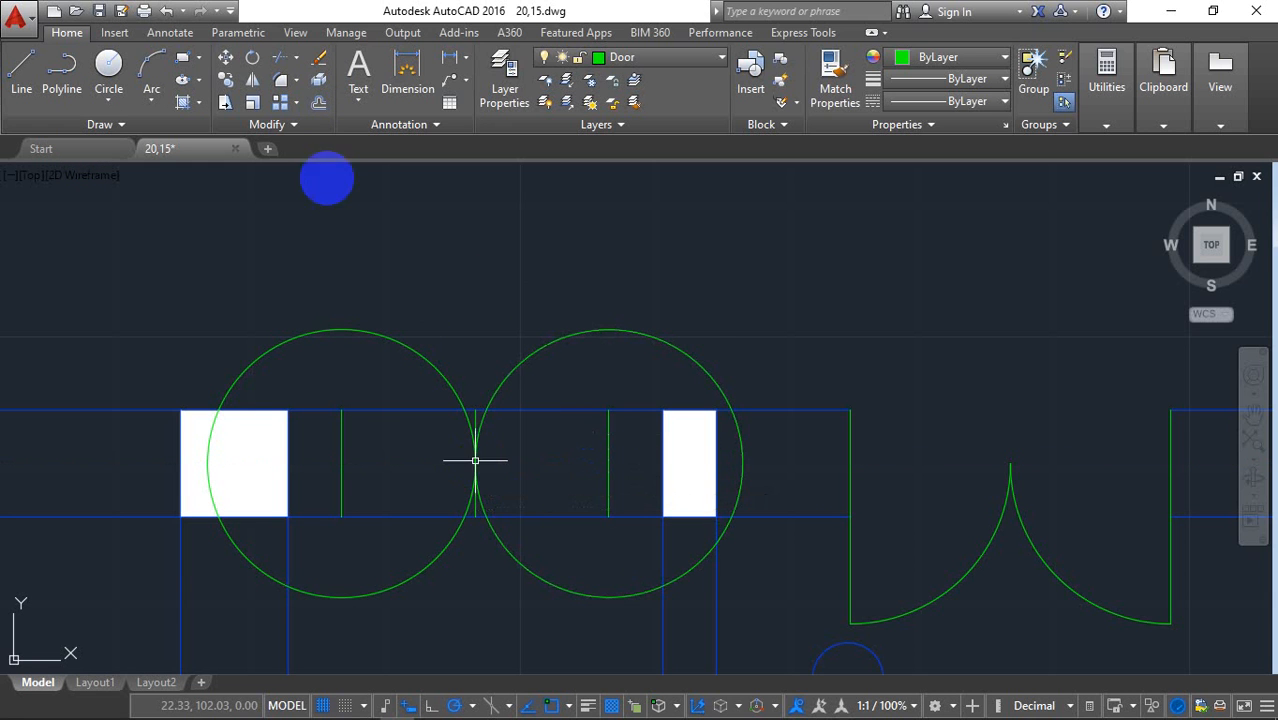
- Extend both offset lines between the square and narrow columns down to the circles
left_click(280, 60)
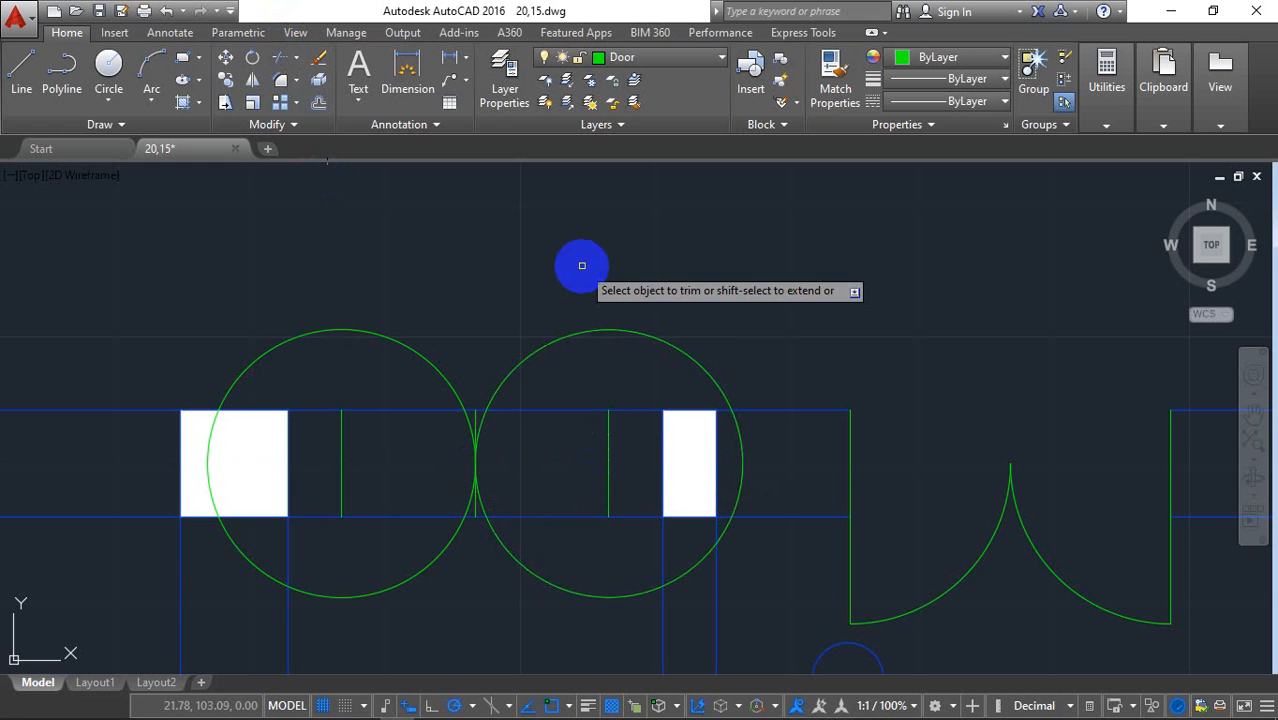
left_click(606, 489)
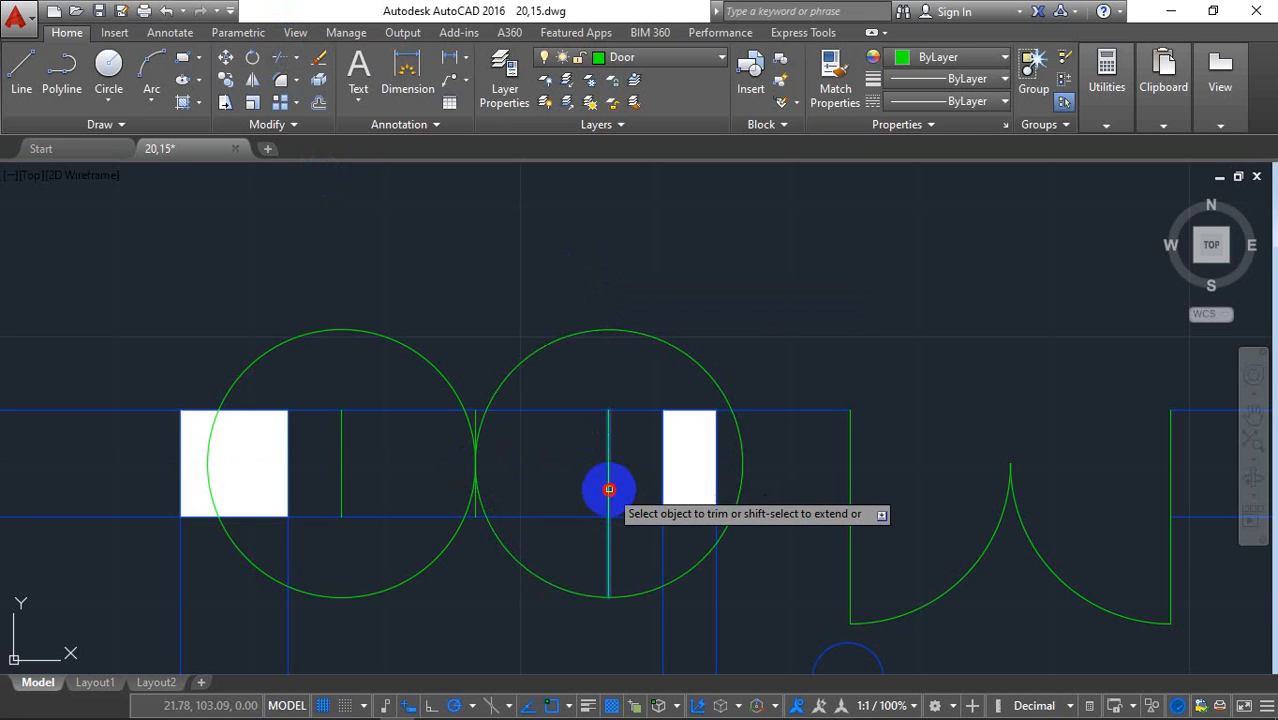
left_click(341, 487, "shift")
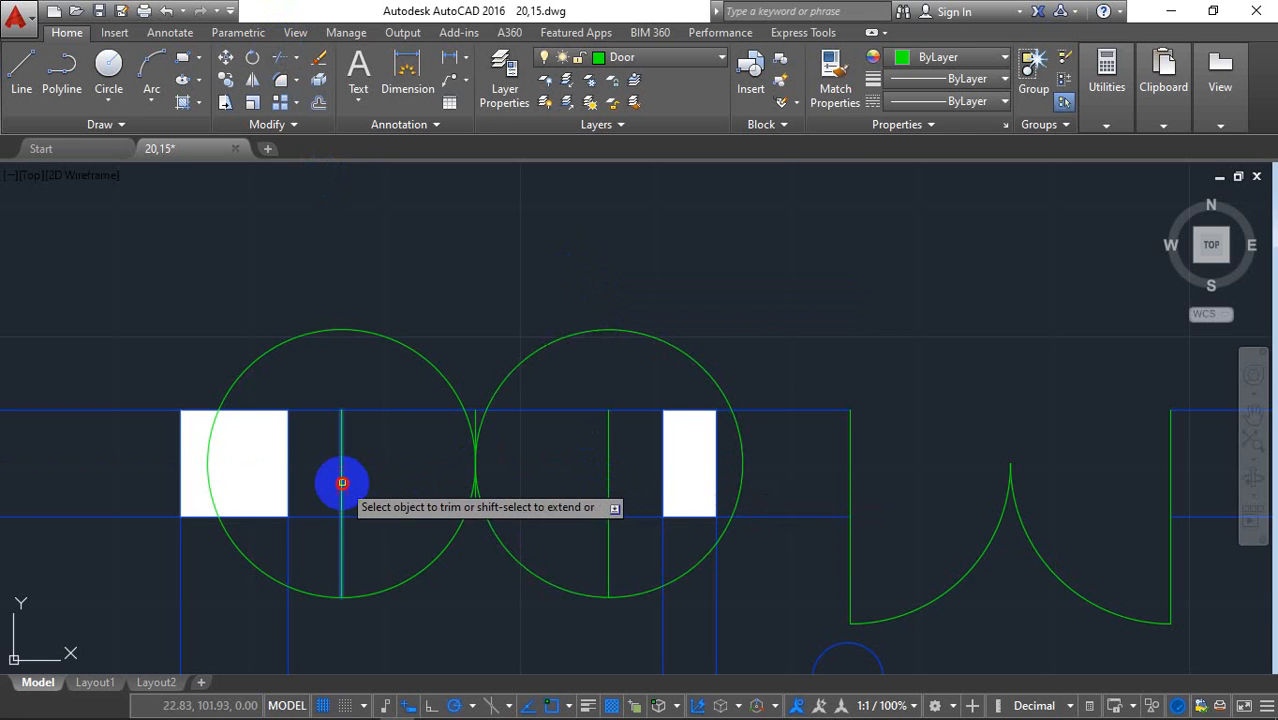
- Trim both circles between the square and narrow columns to leave the door-swing arcs below the wall
left_click(641, 588)
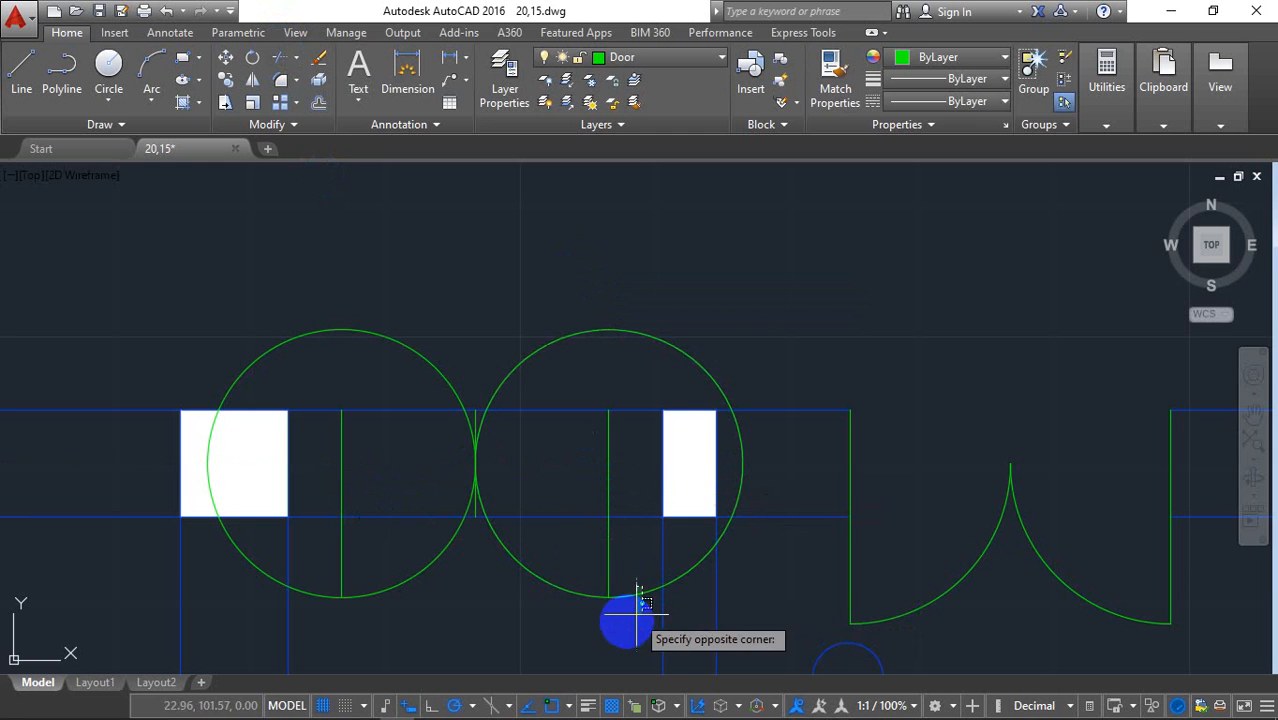
left_click(625, 622)
left_click(494, 341)
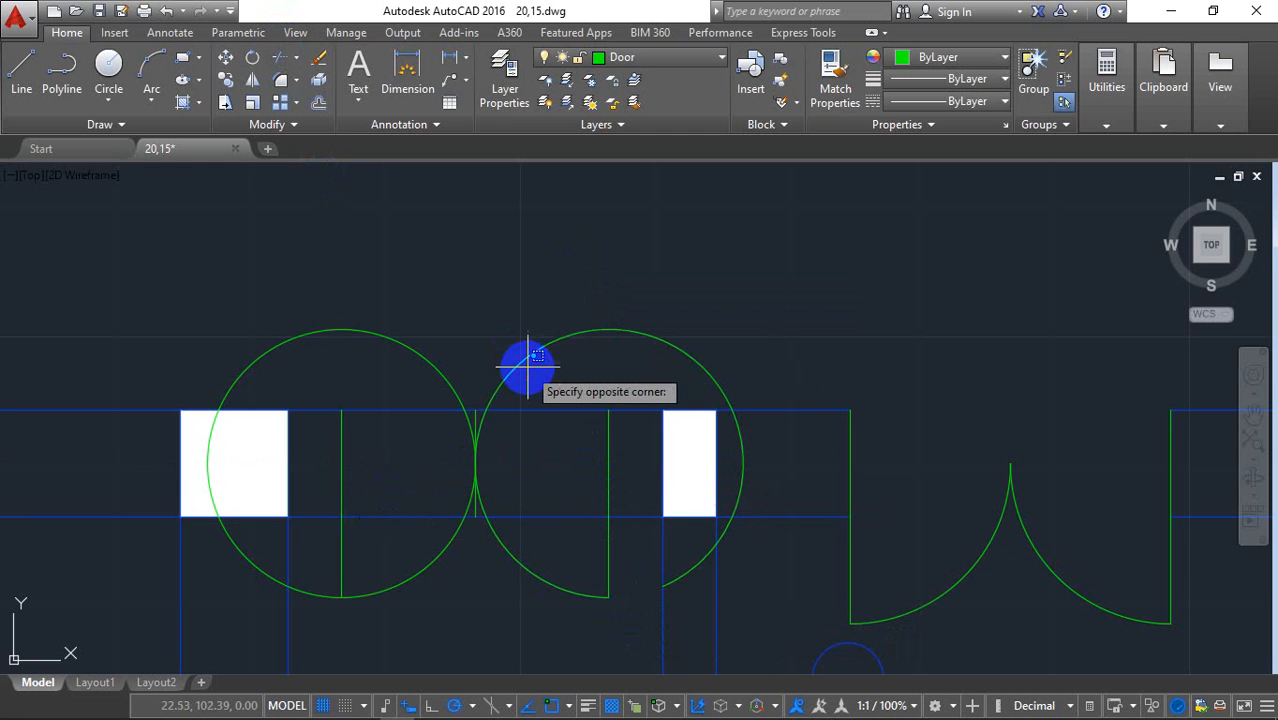
left_click(368, 352)
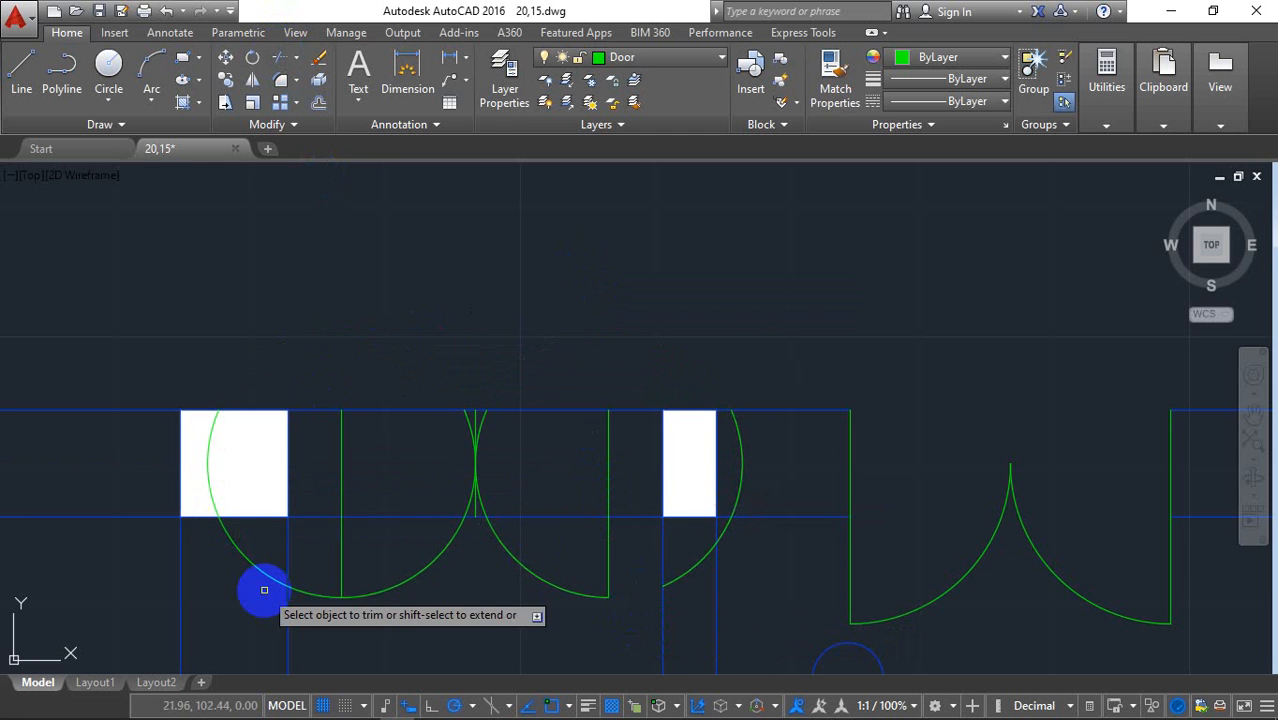
left_click(322, 594)
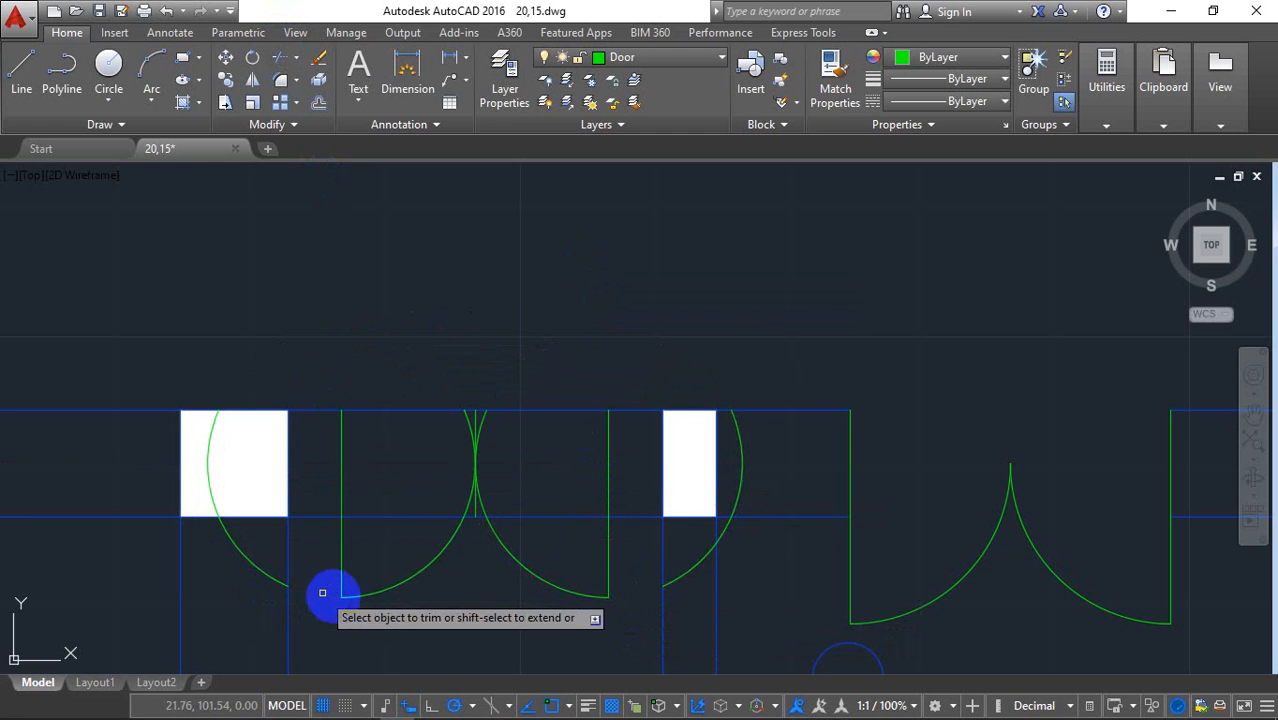
- Trim the wall lines inside this door opening, along with the arc tips and centre line above where the arcs meet
left_click(551, 526)
left_click(529, 370)
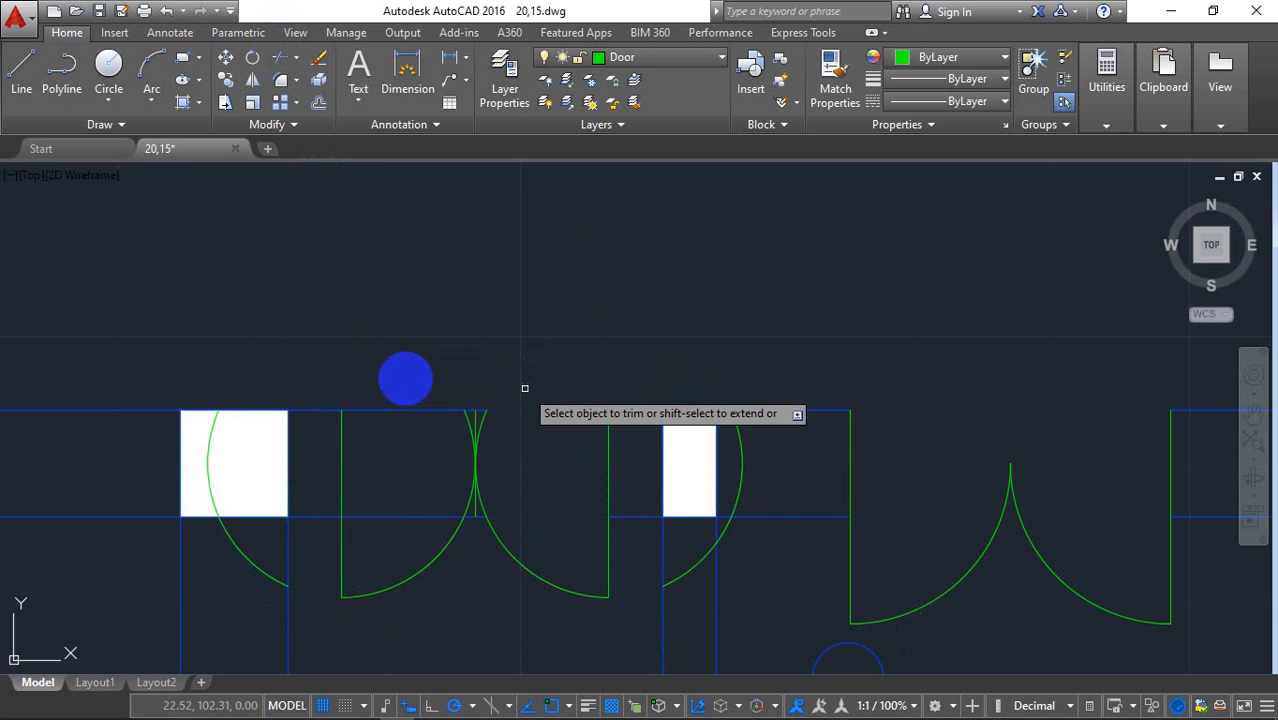
left_click(399, 379)
left_click(383, 547)
left_click(528, 362)
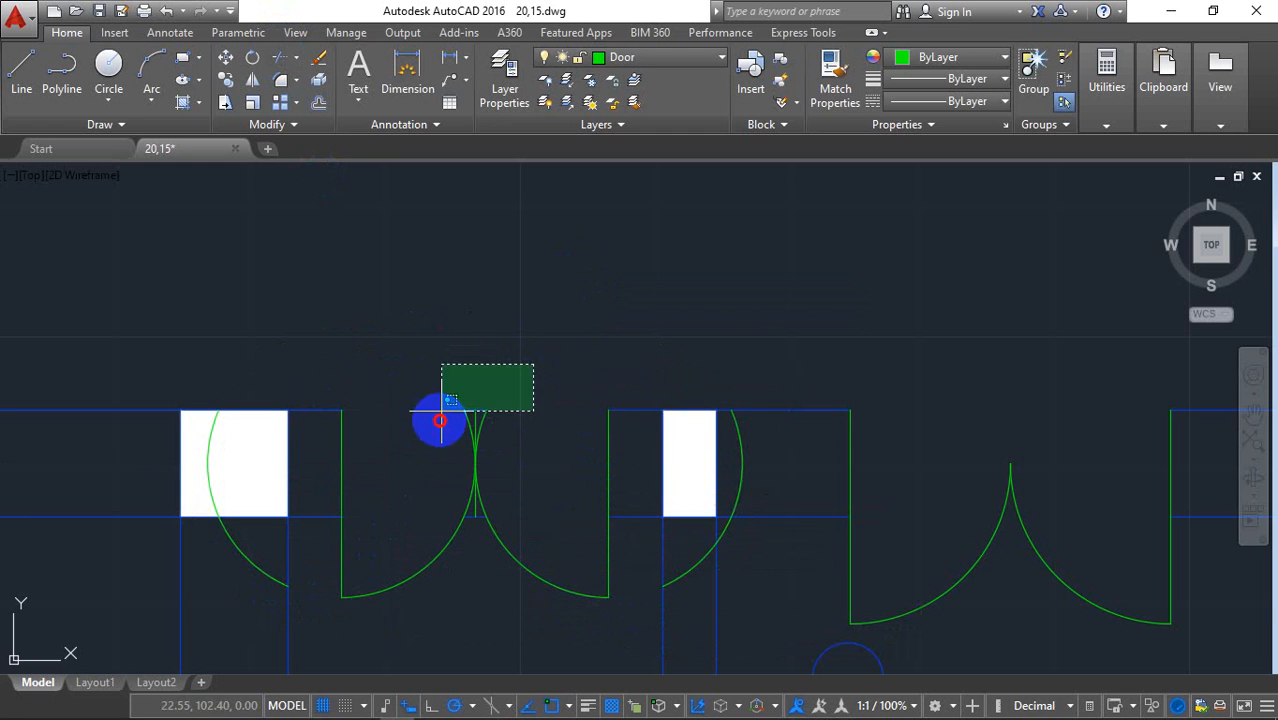
left_click(440, 432)
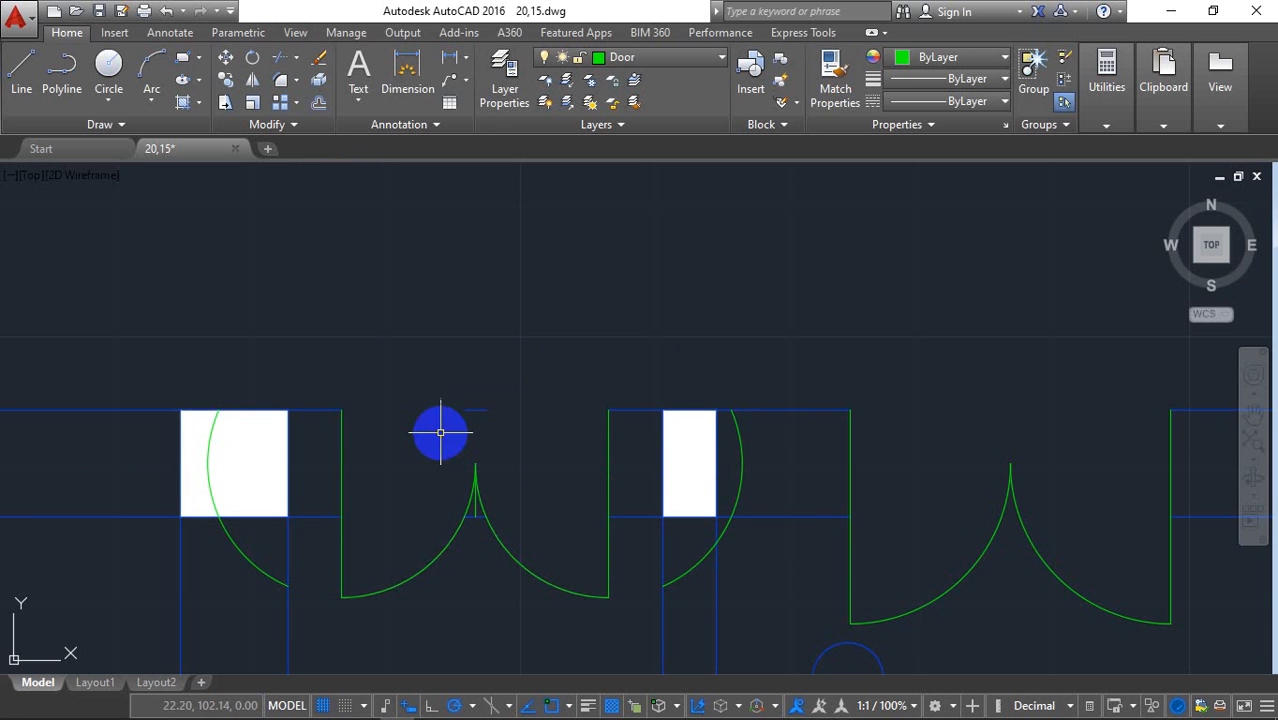
- Delete the leftover arcs around the two columns and the short wall and centre line pieces in the opening
left_click(675, 591)
left_click(675, 579)
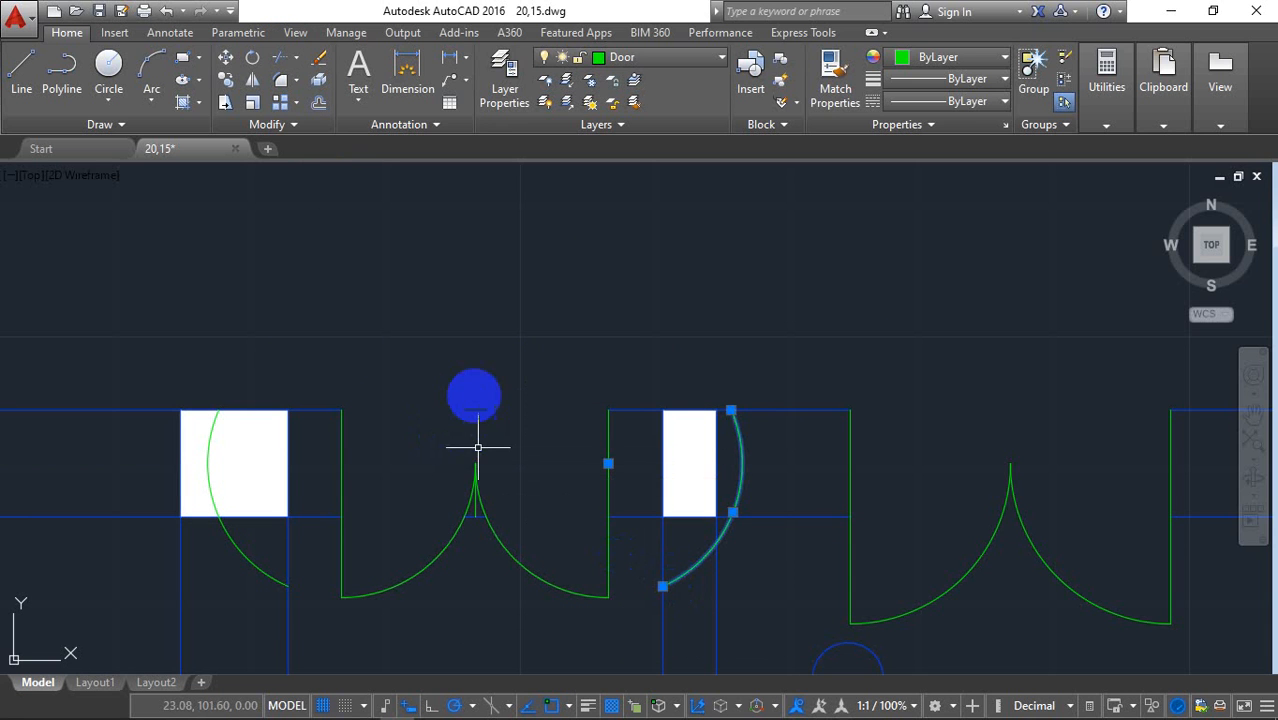
mouse_move(449, 382)
left_mouse_down()
mouse_move(575, 390)
mouse_move(499, 522)
mouse_move(409, 516)
left_mouse_up()
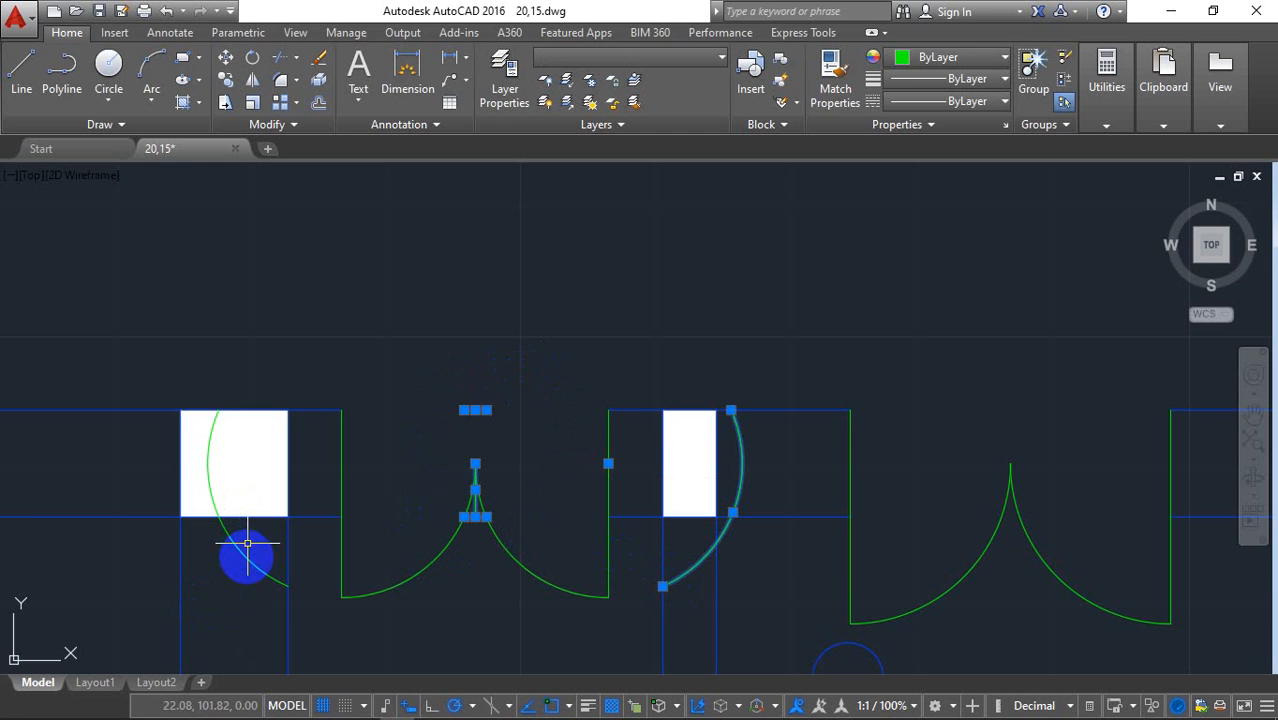
left_click(246, 552)
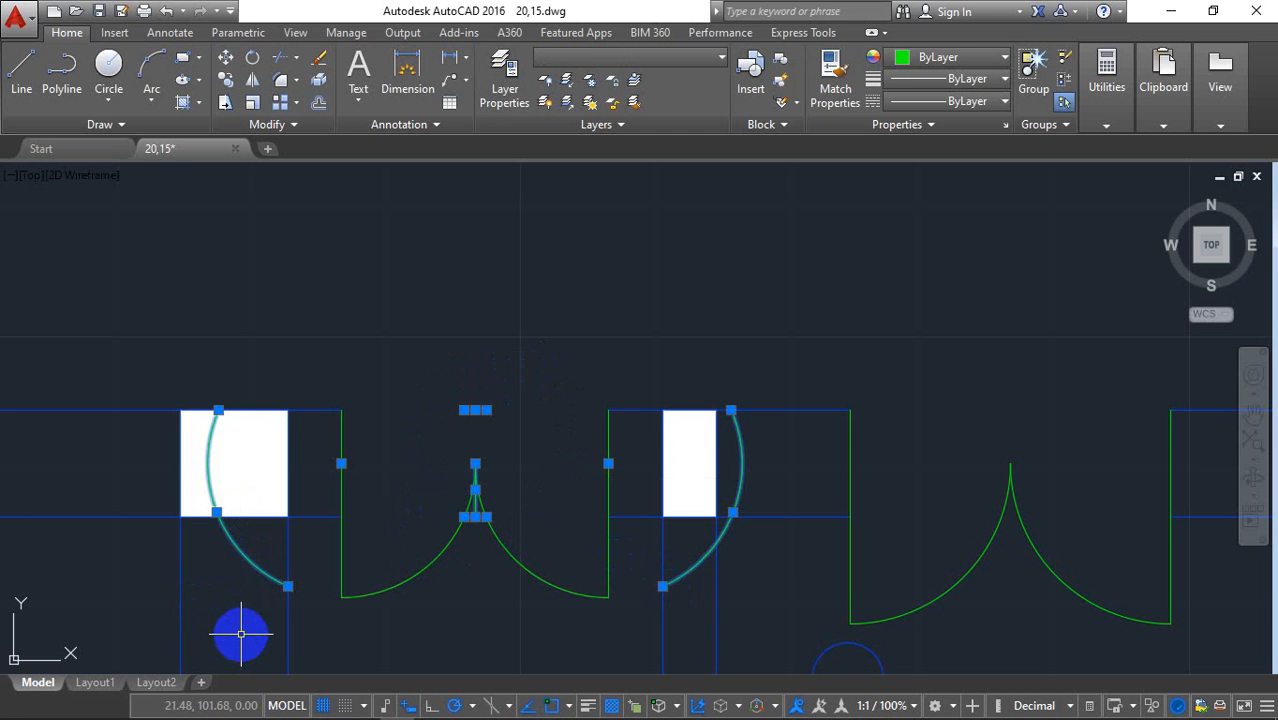
key("Delete")
- Draw a horizontal line across the left outer wall at the midpoint between its two uppermost columns
scroll(472, 291, "down", 3)
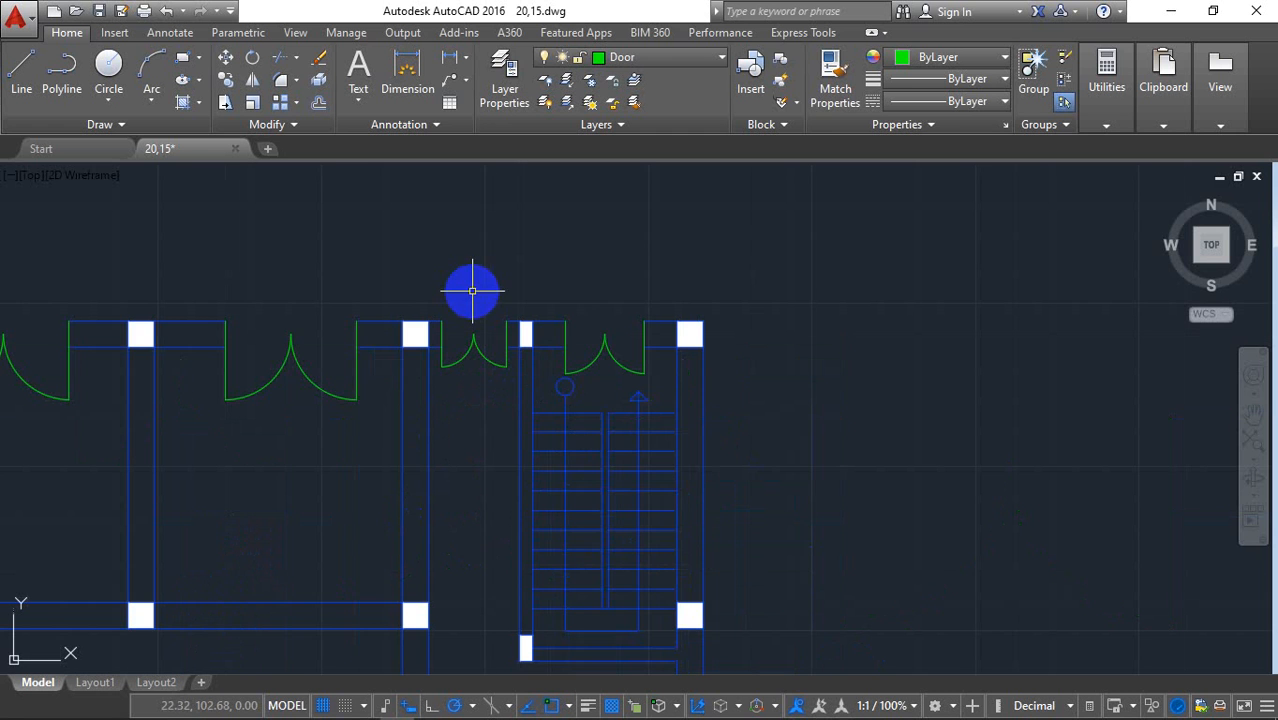
scroll(714, 296, "down", 2)
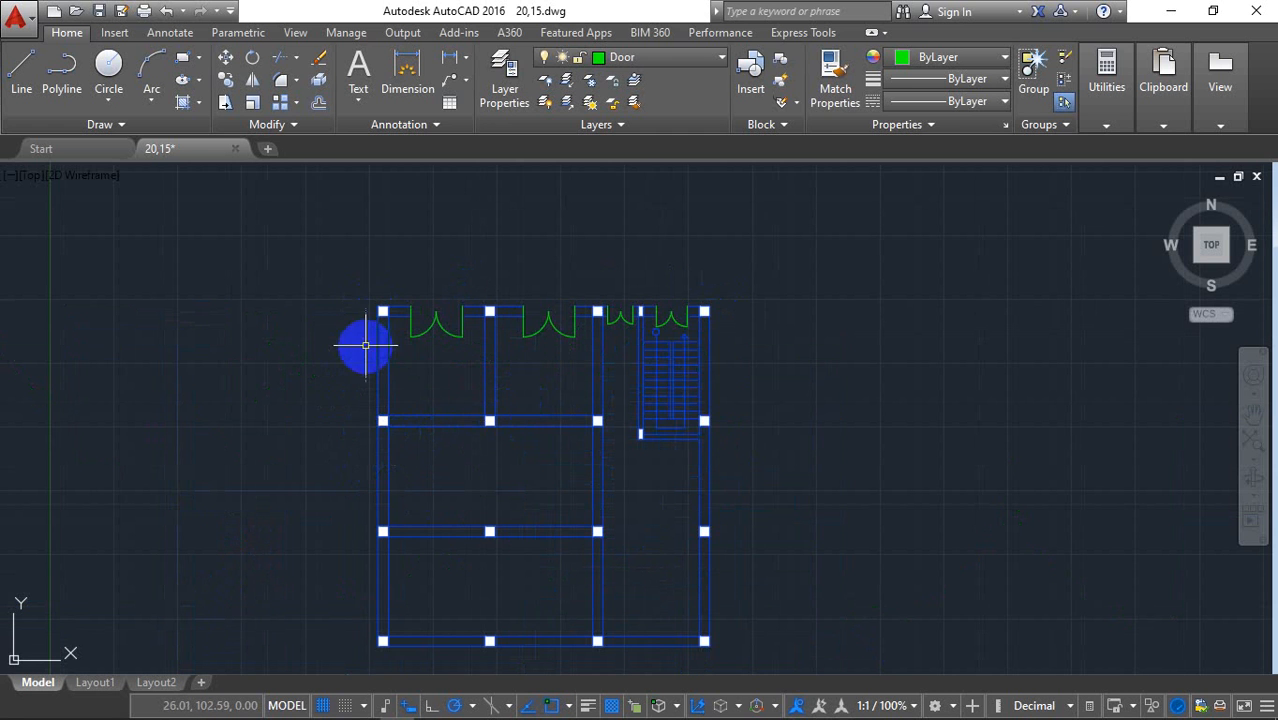
scroll(366, 346, "up", 5)
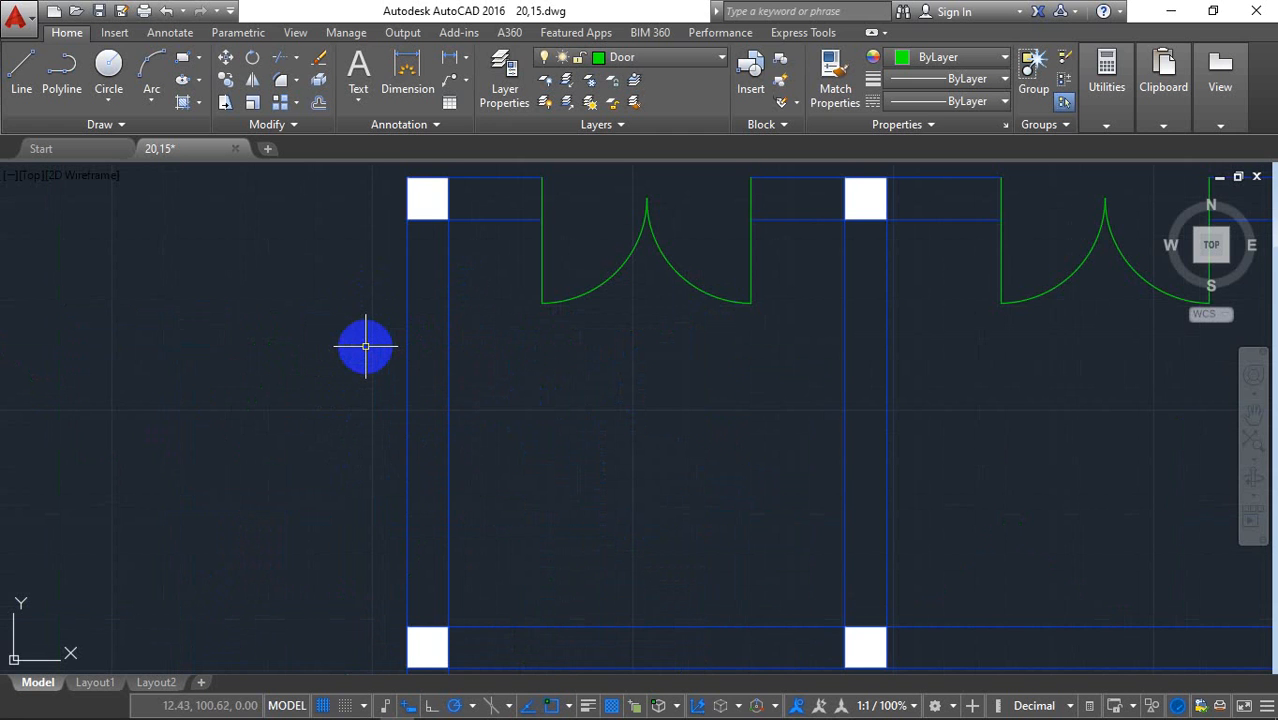
left_click(20, 90)
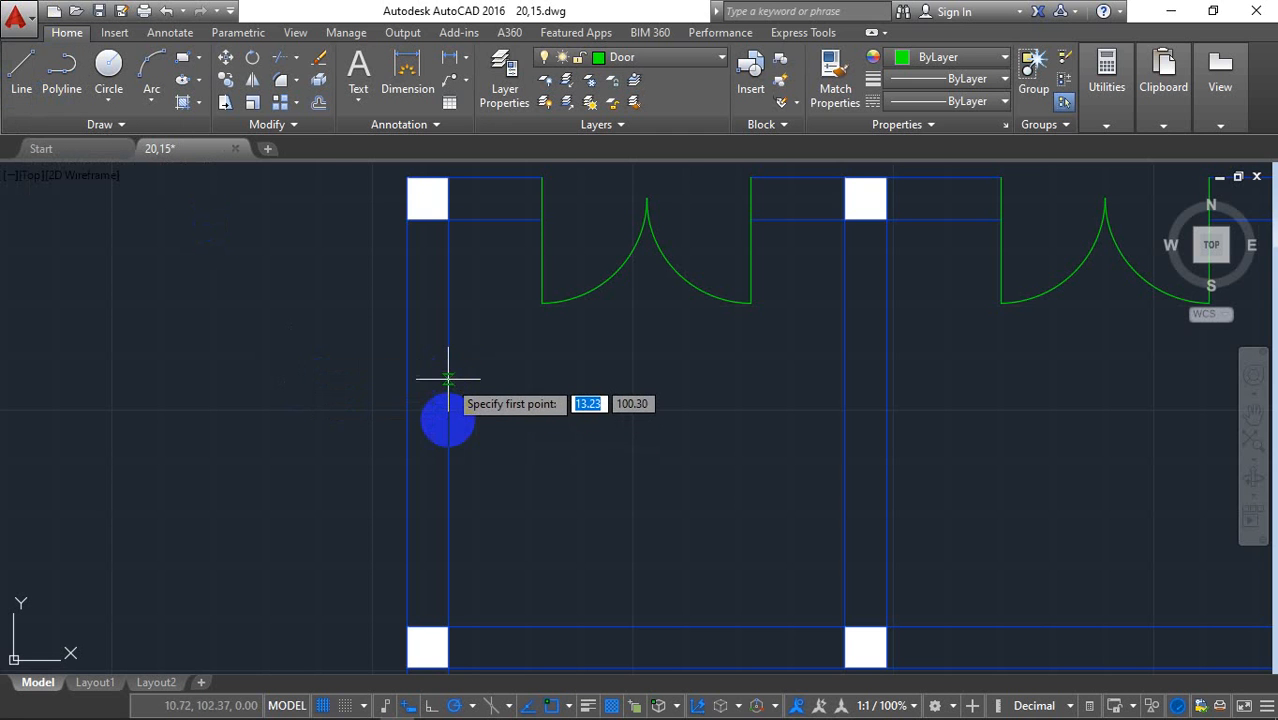
left_click(425, 424)
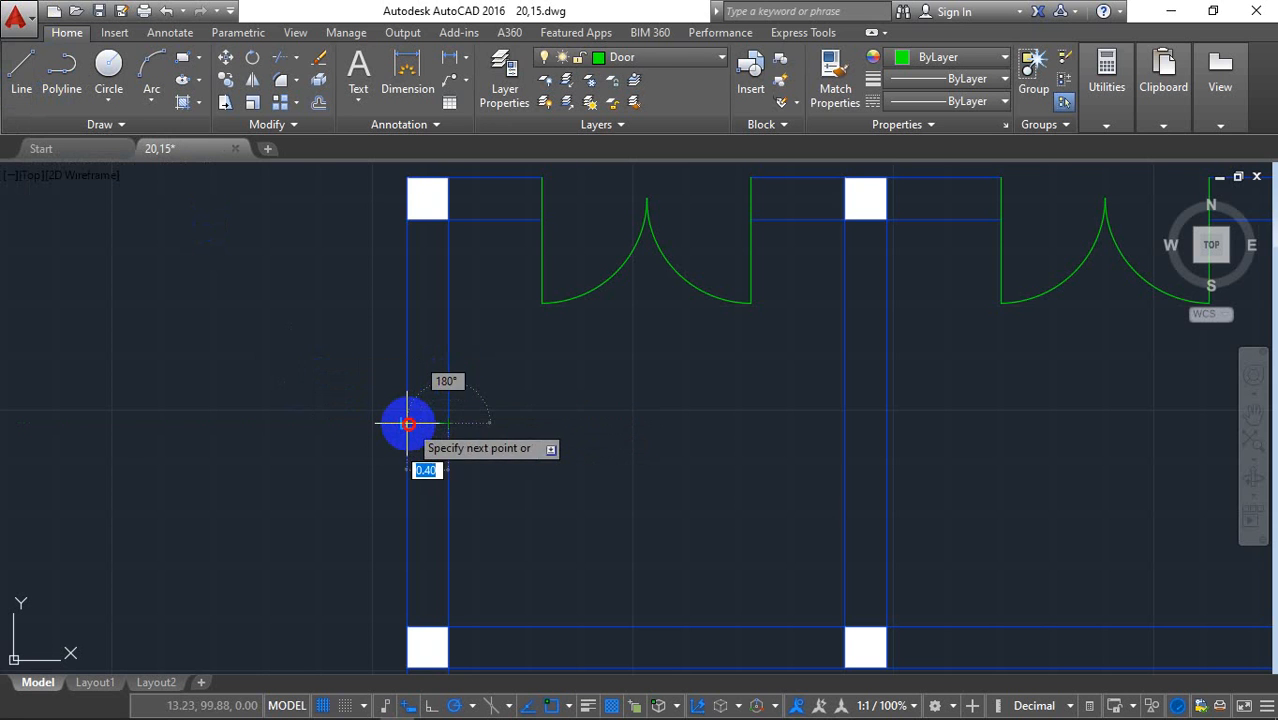
right_click(217, 334)
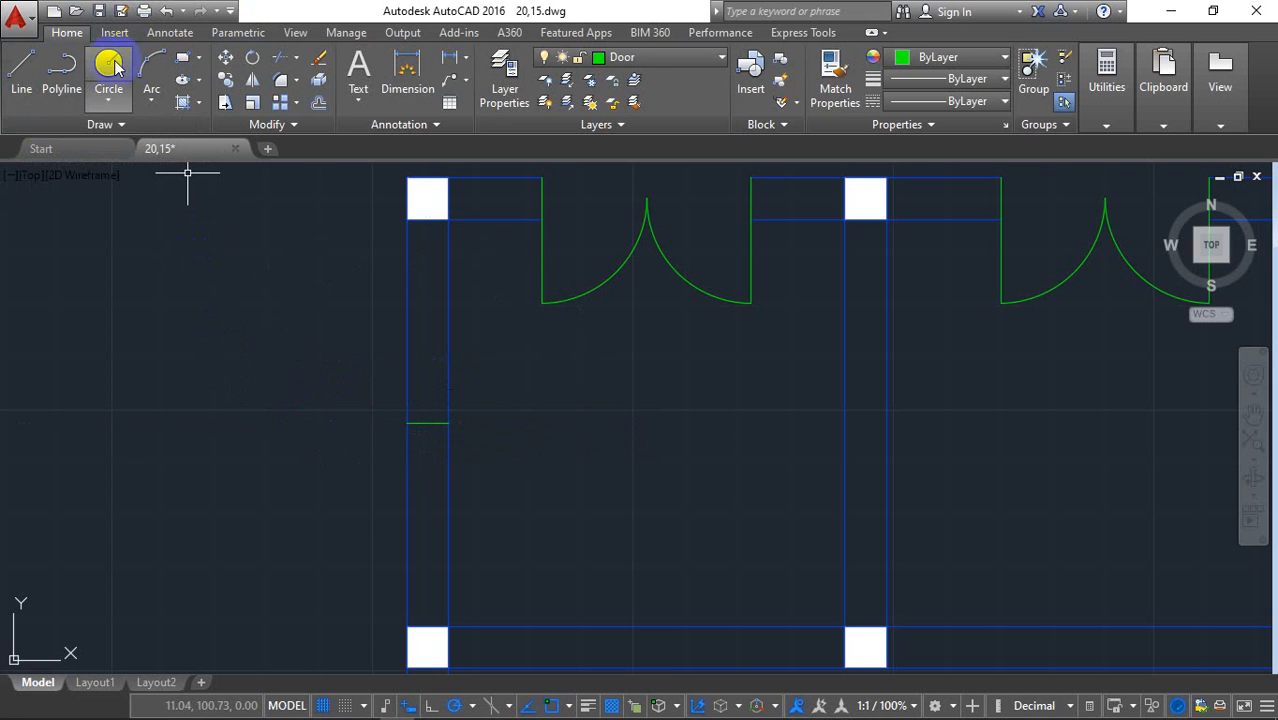
- Offset the horizontal line in the left wall by 1.00 both upward and downward
left_click(320, 104)
left_click(298, 279)
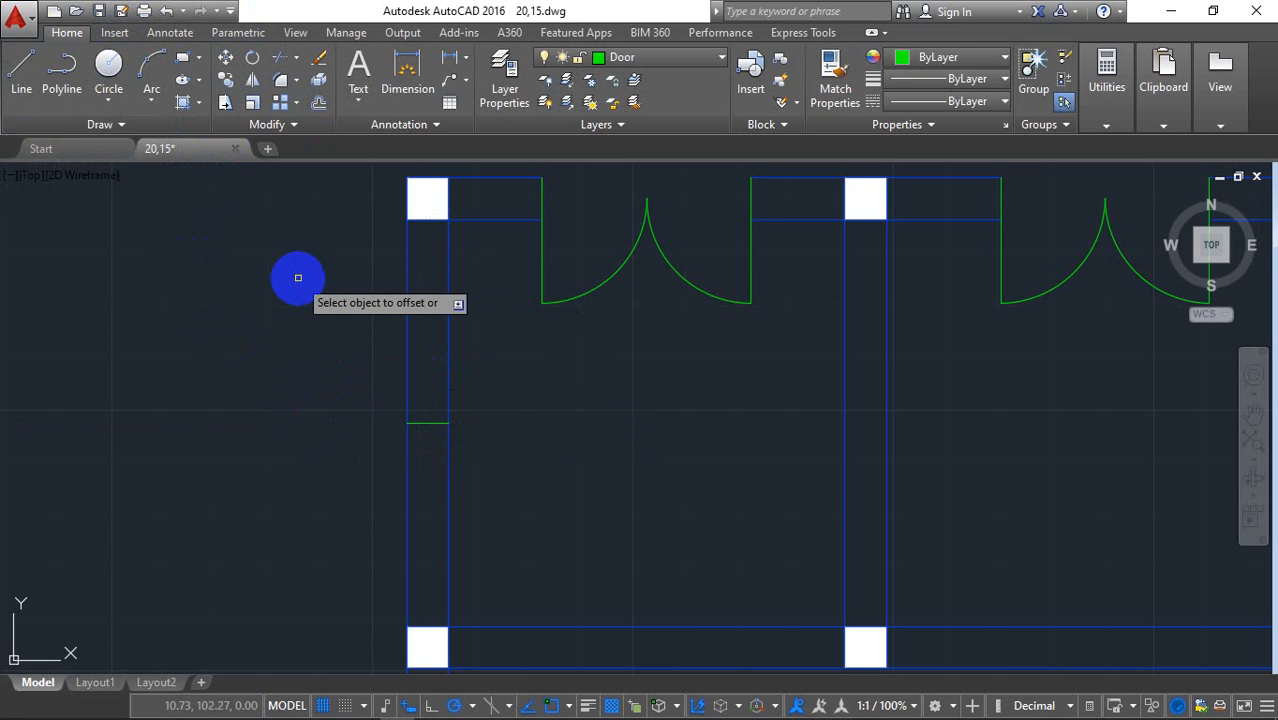
left_click(417, 423)
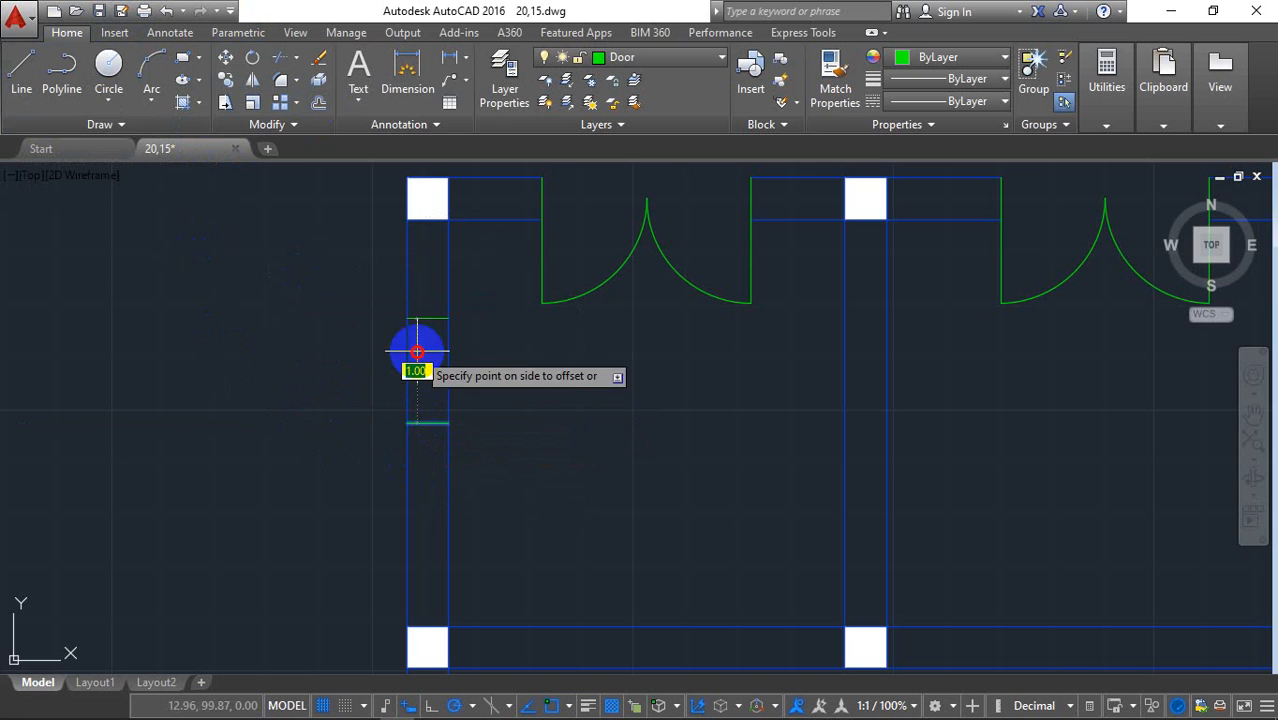
left_click(417, 352)
left_click(420, 422)
left_click(422, 494)
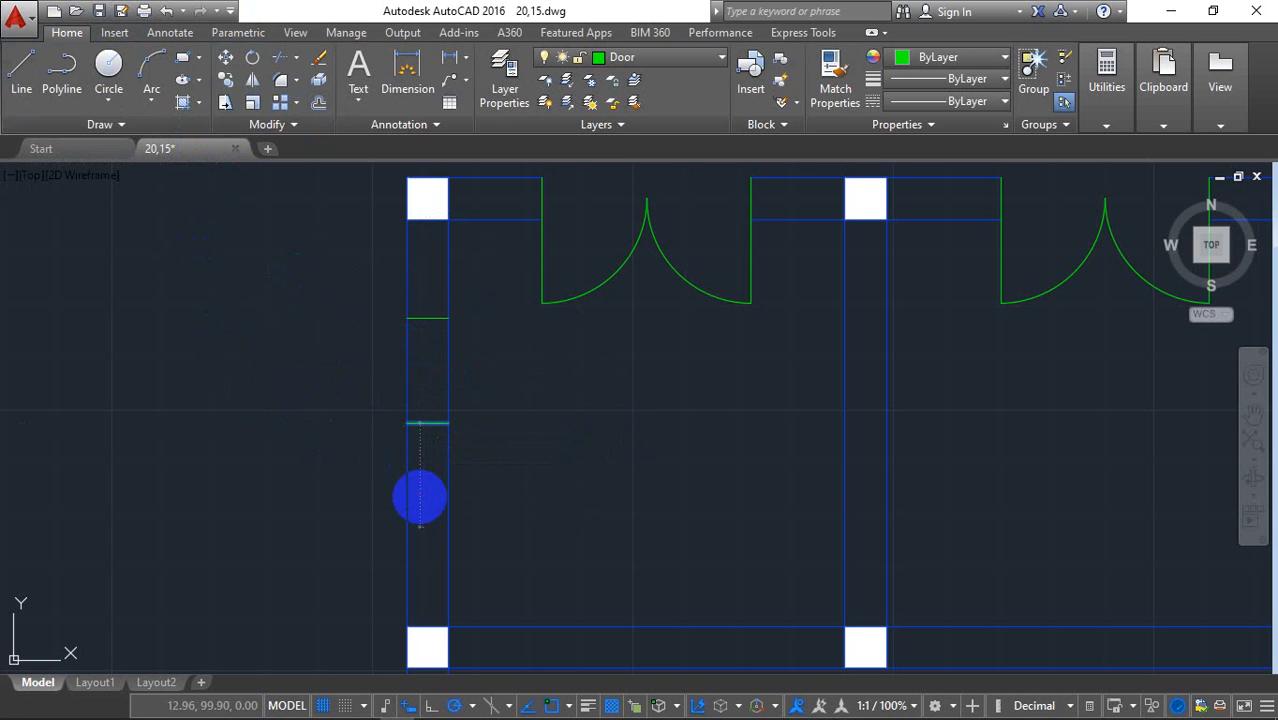
- Draw two circles centred on the midpoints of the left wall's offset lines, with radii reaching the middle line
left_click(109, 67)
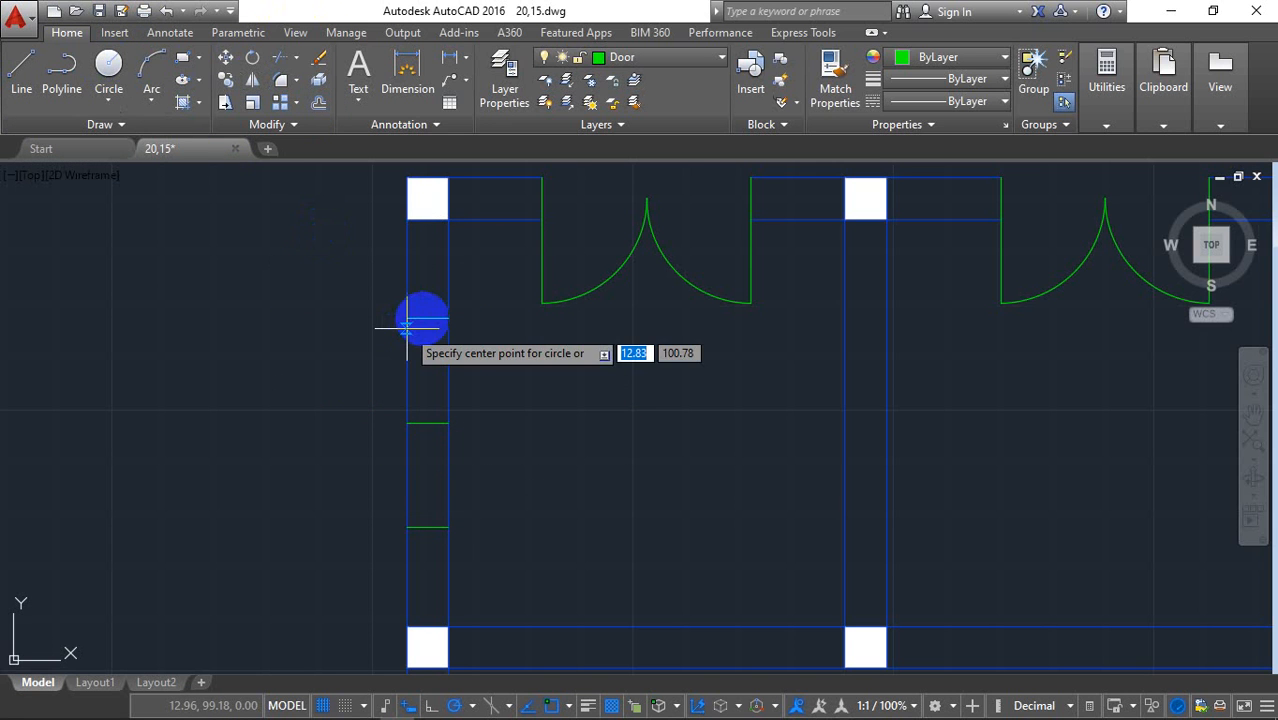
left_click(427, 319)
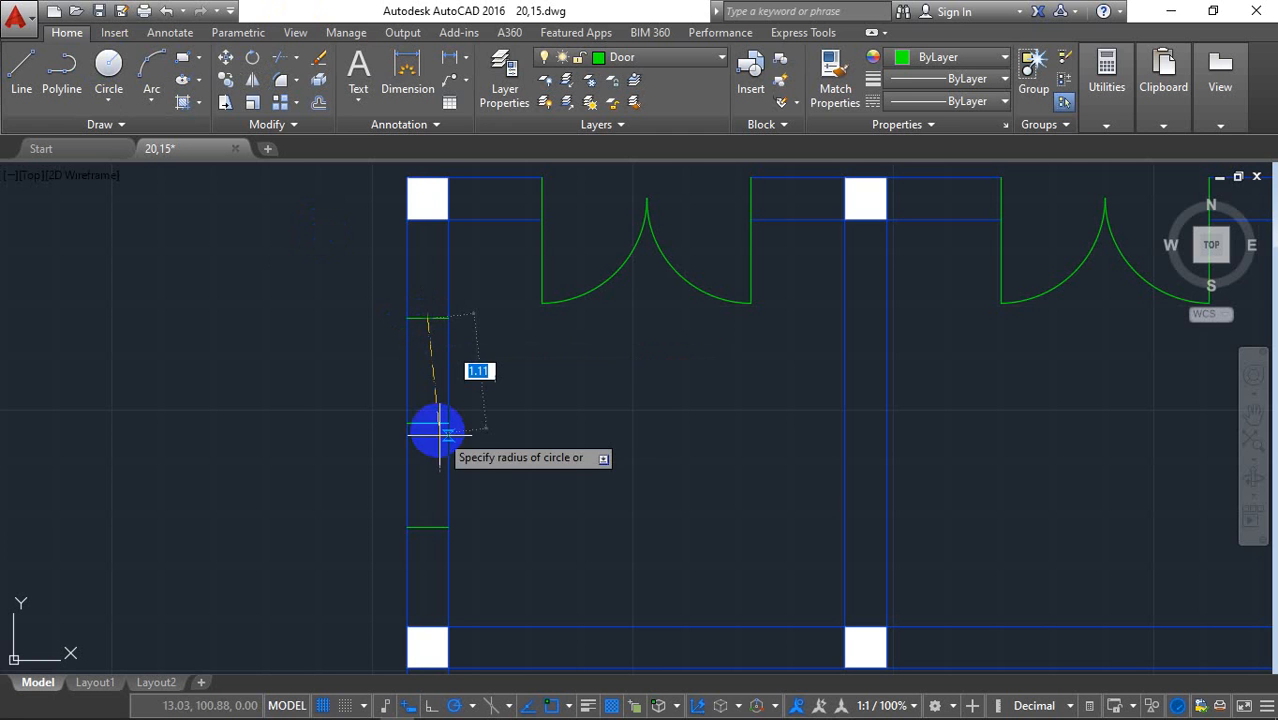
left_click(427, 422)
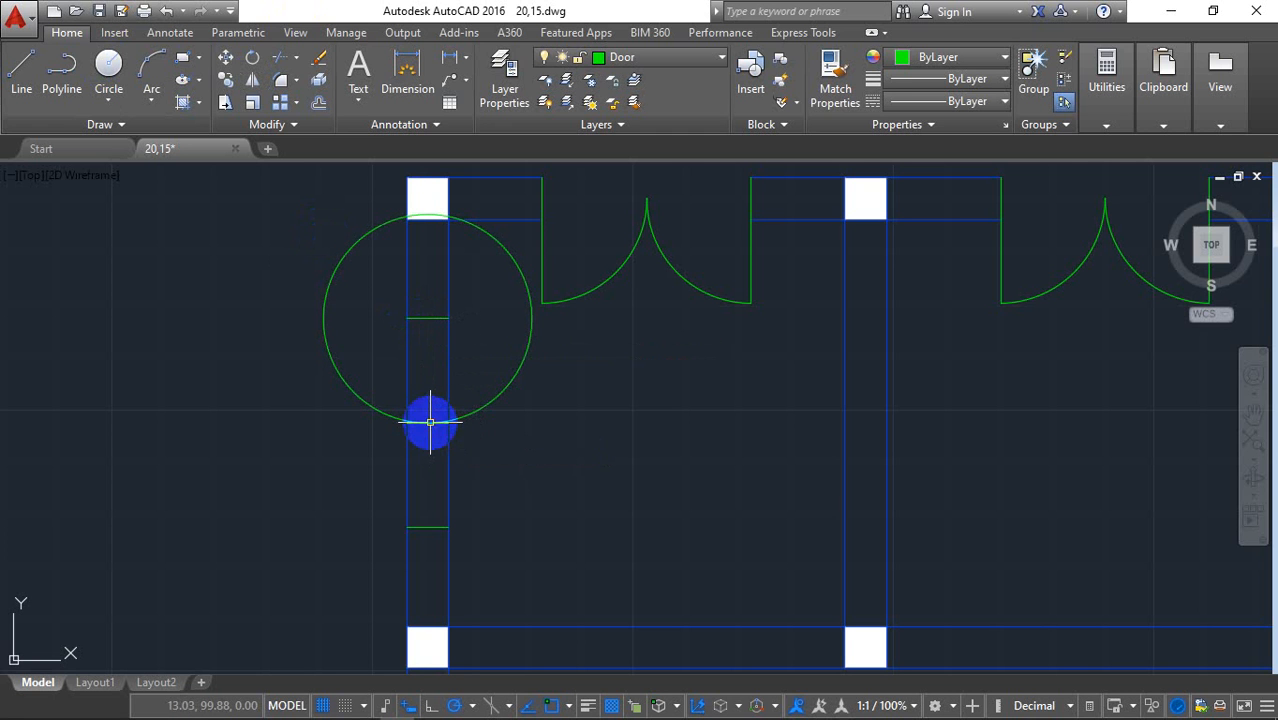
key("space")
left_click(427, 527)
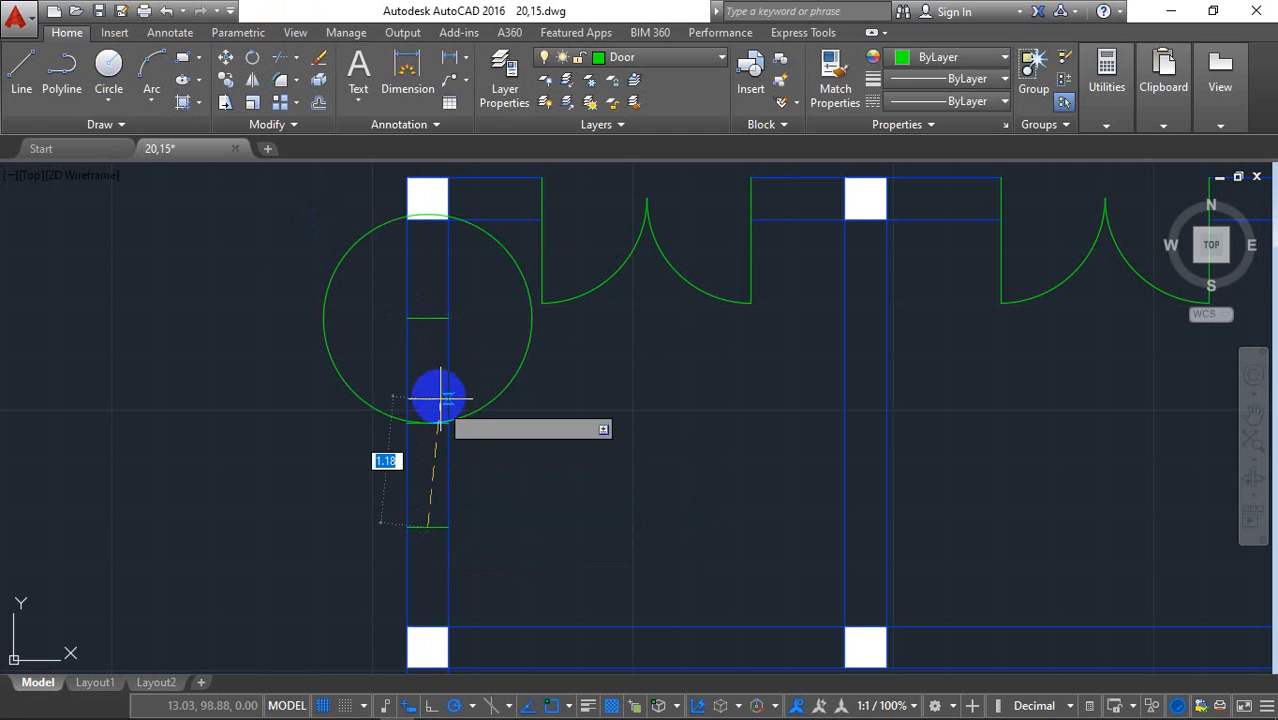
left_click(427, 422)
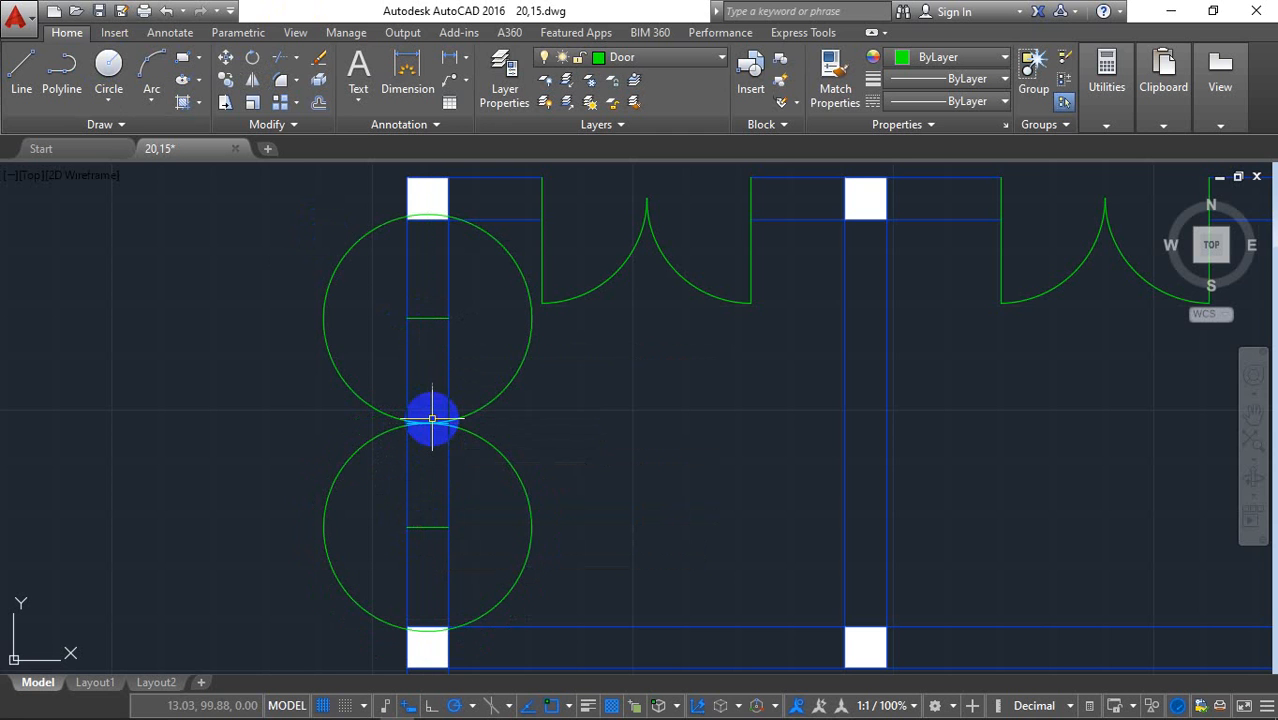
- Extend both offset lines in the left wall into the room to meet the circles
left_click(280, 58)
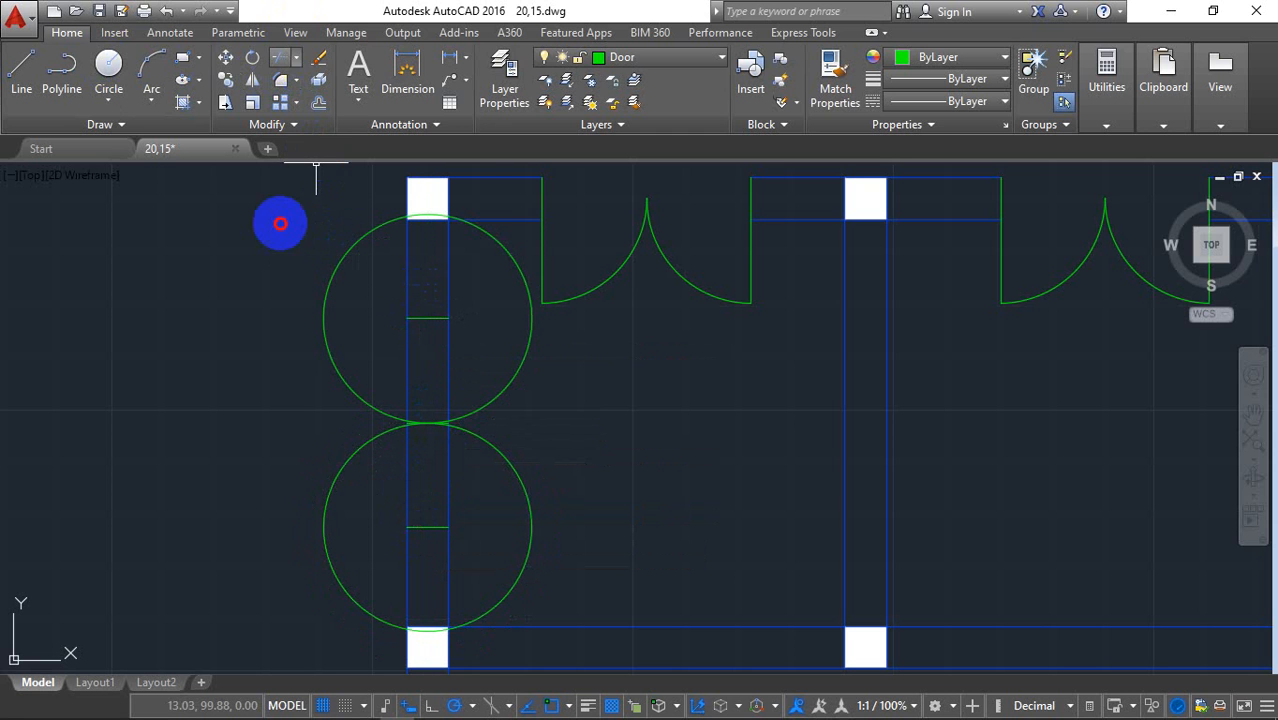
key("Return")
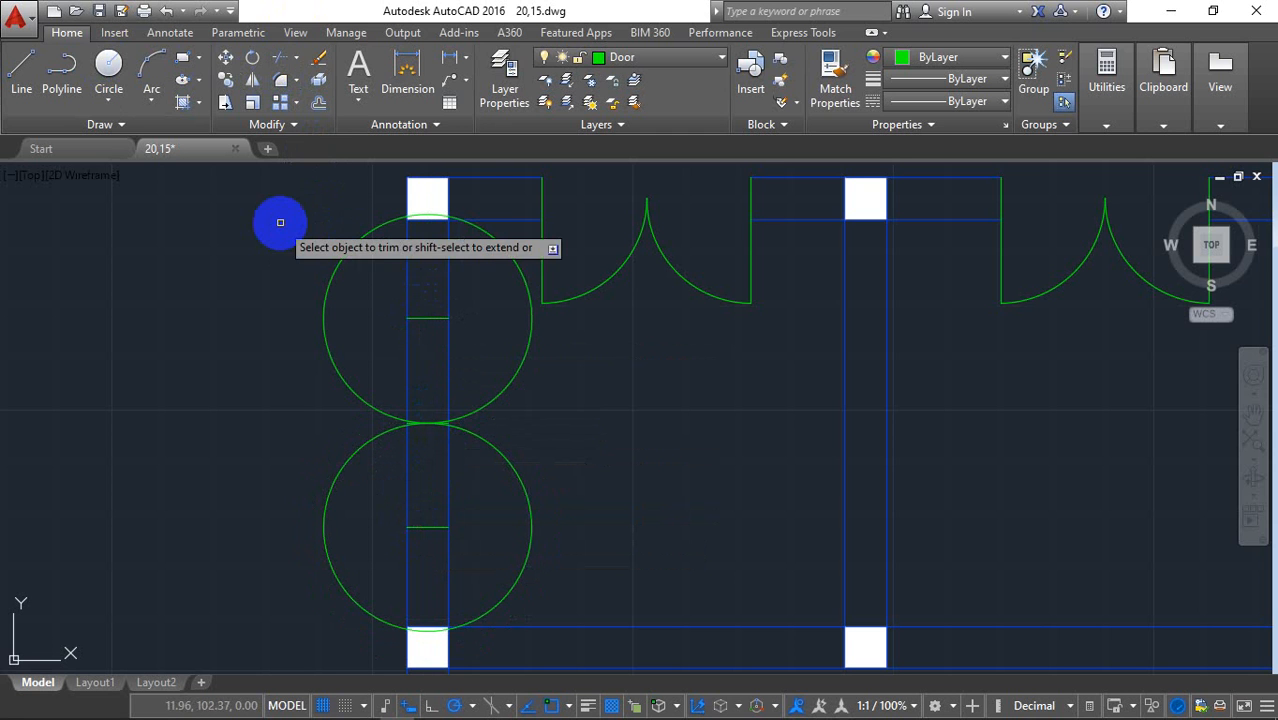
left_click(433, 527, "shift")
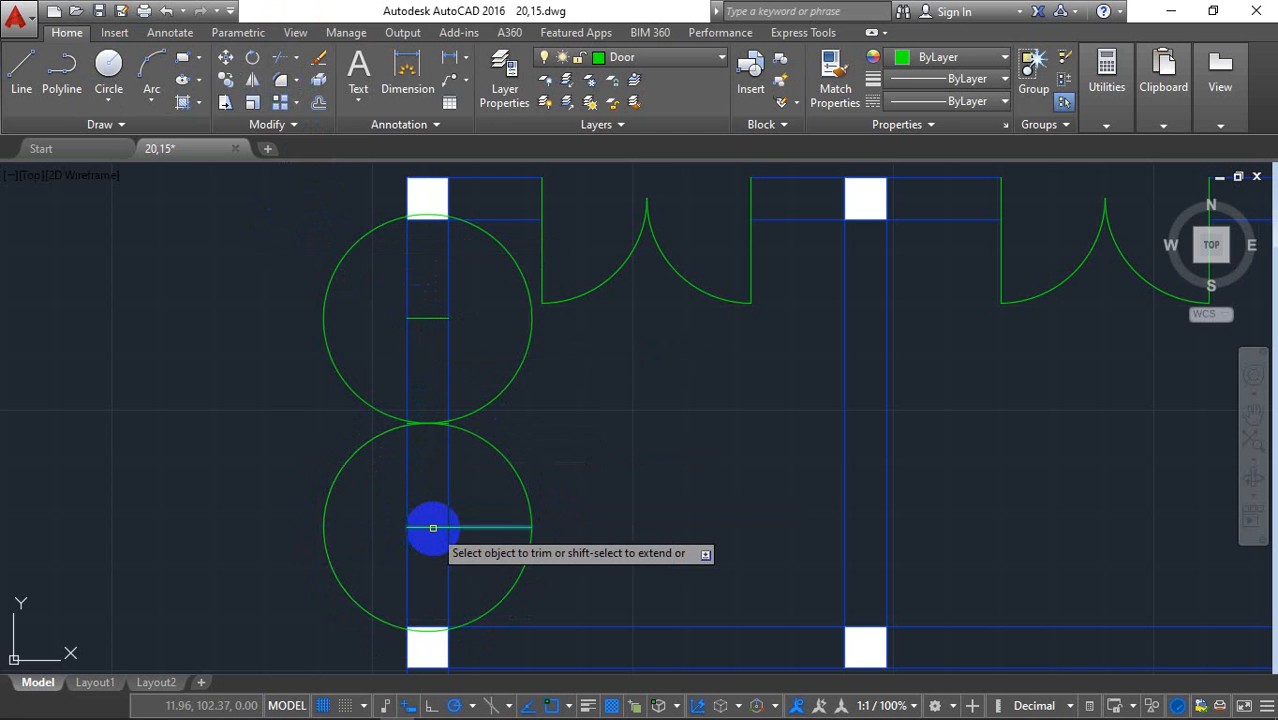
left_click(424, 319)
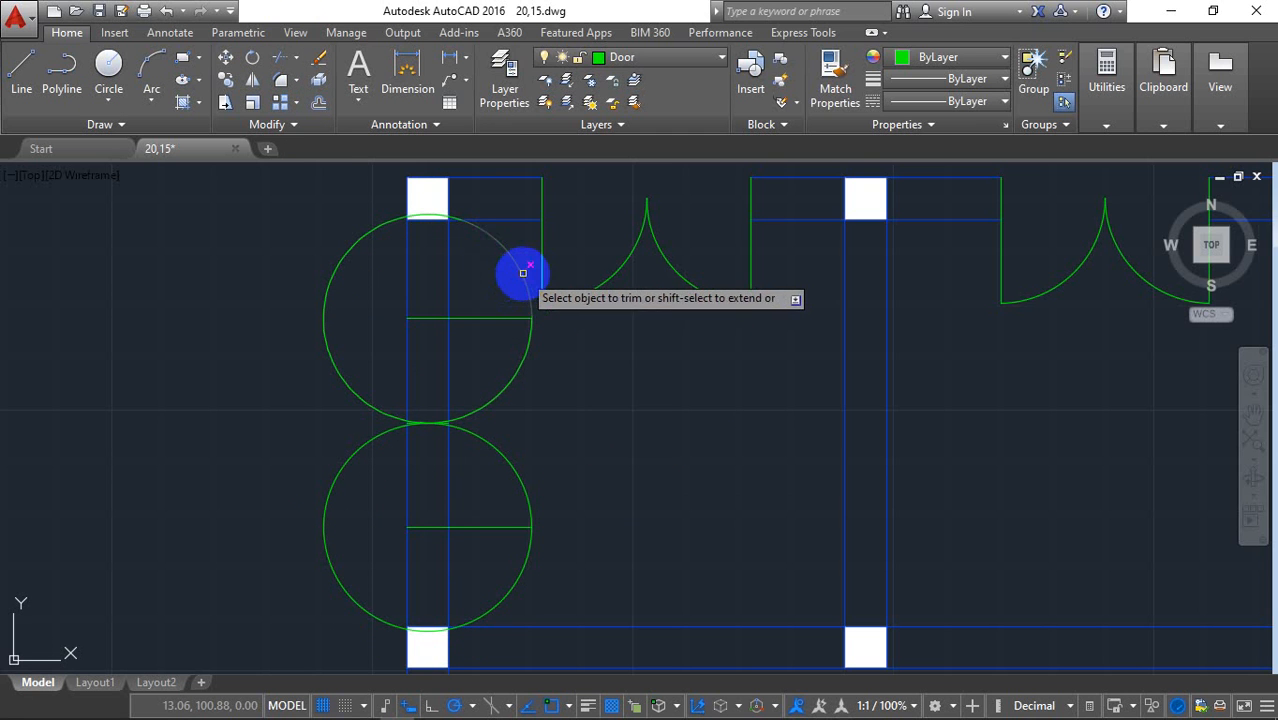
- Trim the left wall's circles to door-swing arcs inside the room and delete the leftover arcs at the columns
left_click(520, 272)
left_click(521, 567)
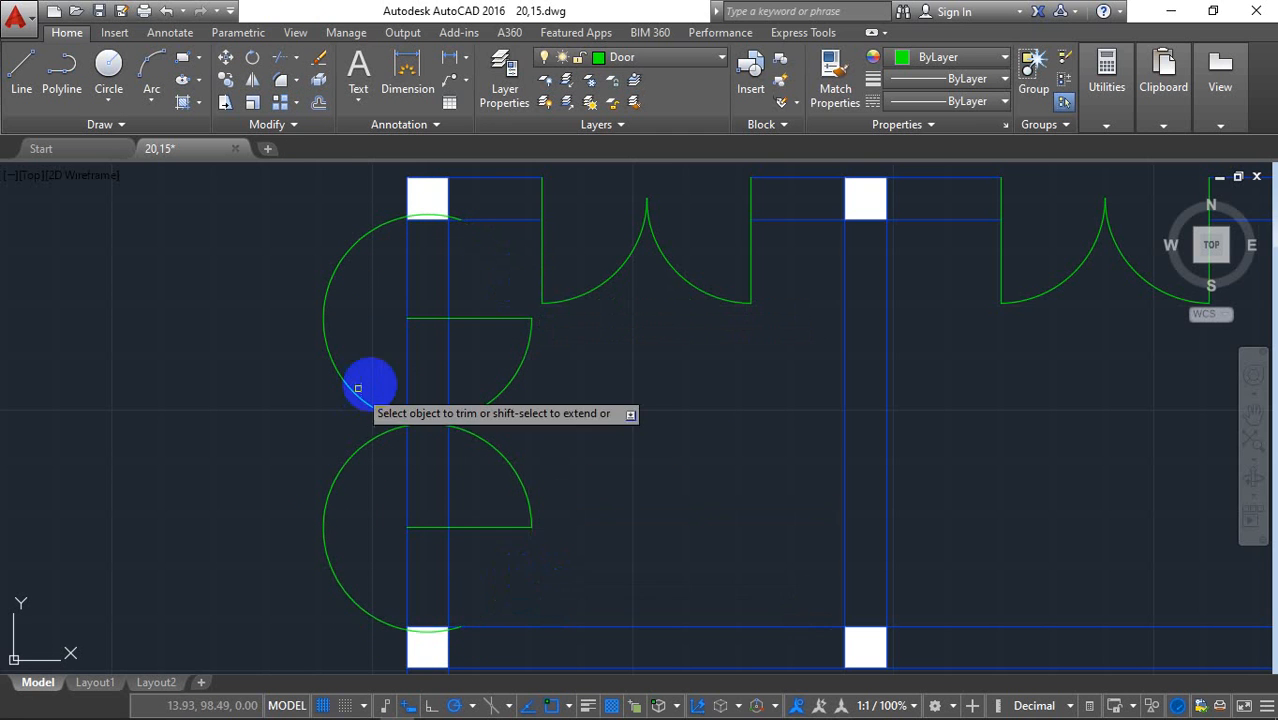
left_click(372, 384)
left_click(327, 537)
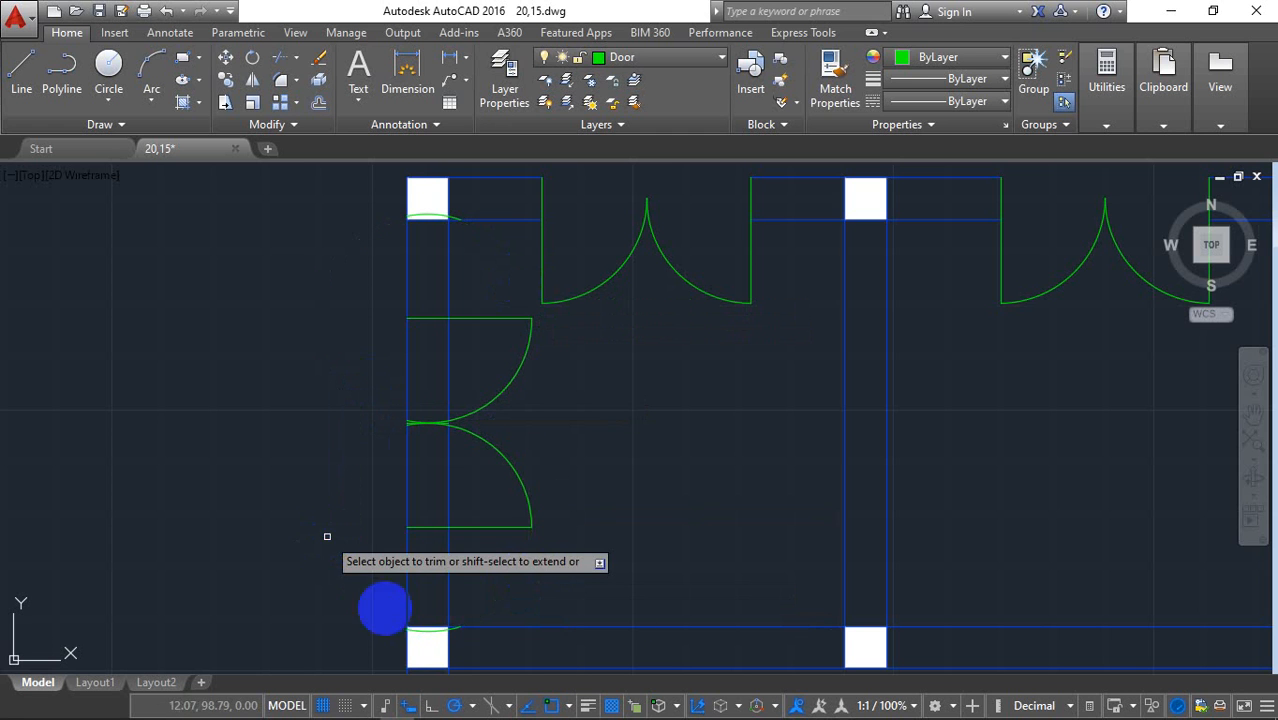
left_click(453, 630)
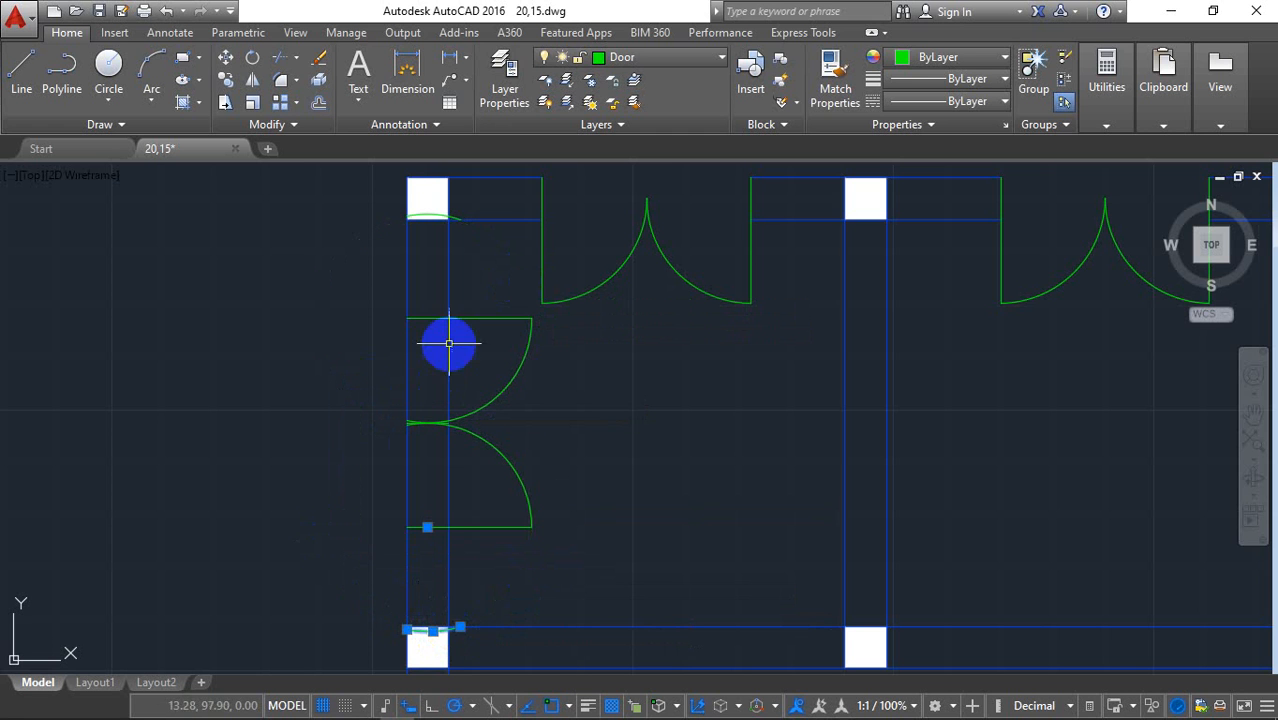
left_click(453, 218)
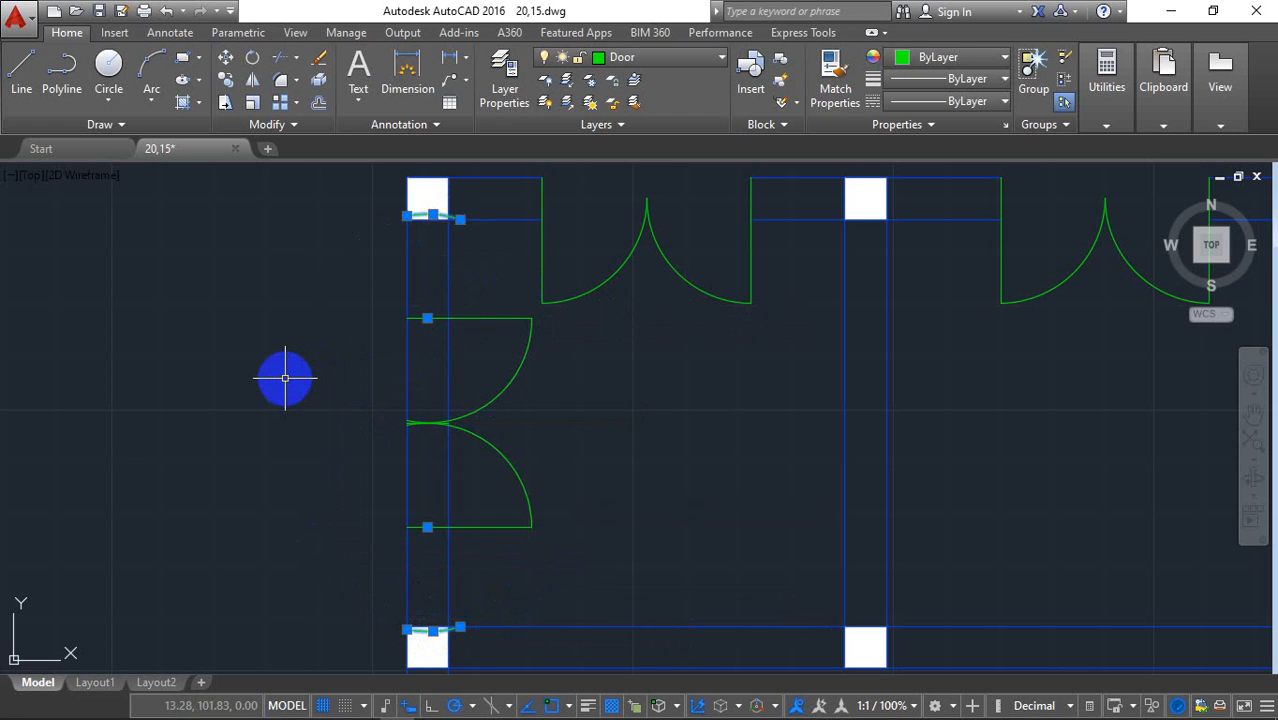
- Trim the wall lines out of the upper door opening in the left wall and cut off the arc ends past their meeting point
left_click(279, 58)
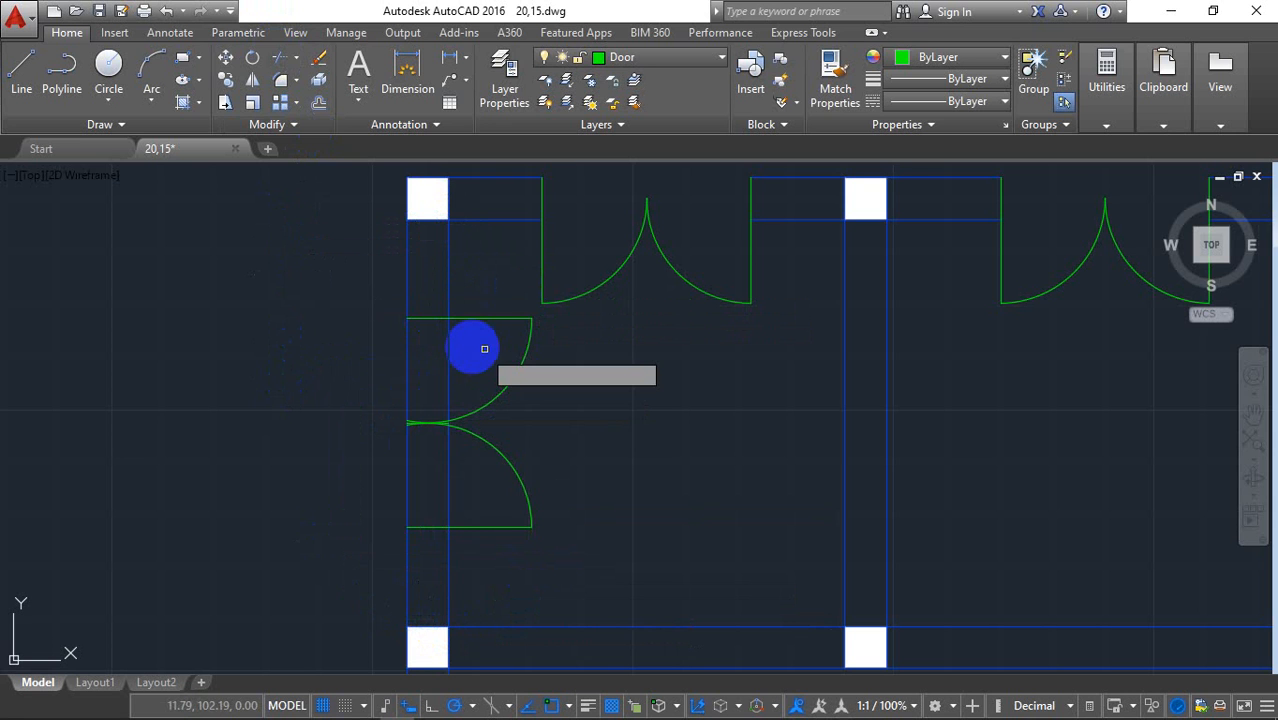
left_click_drag(465, 344, 329, 392)
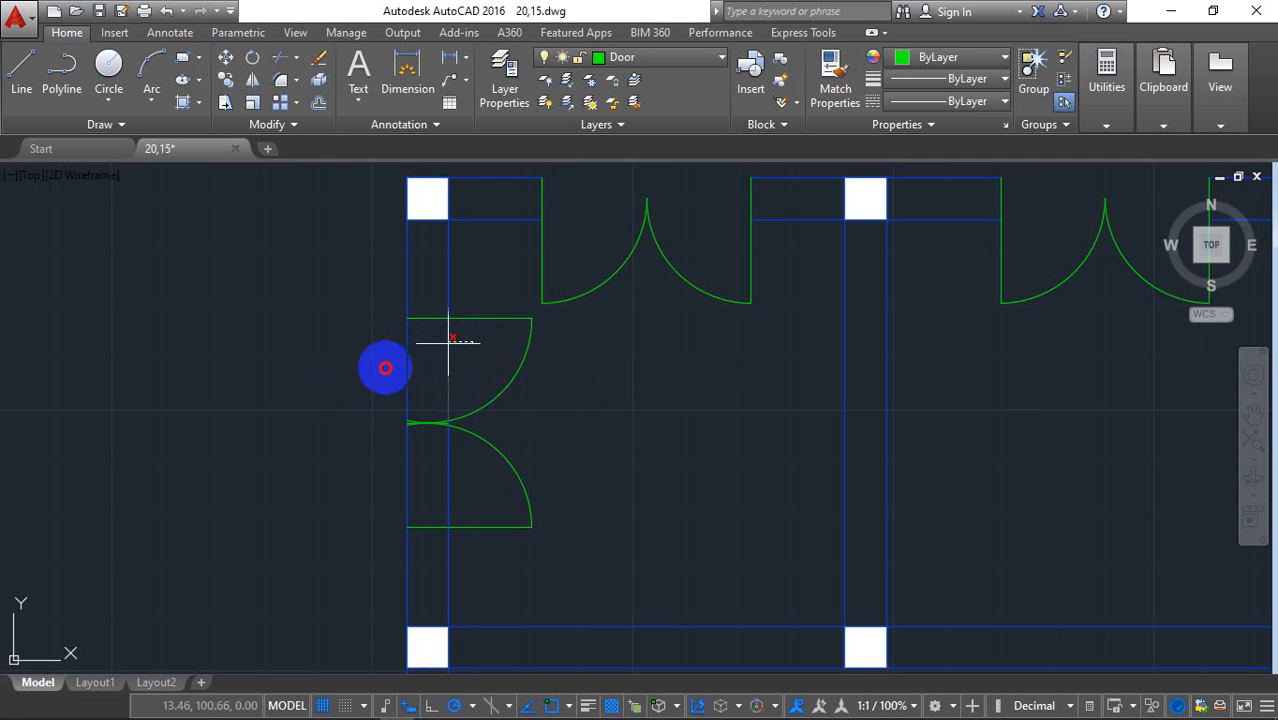
left_click_drag(449, 341, 351, 369)
left_click_drag(462, 463, 345, 474)
left_click(415, 451)
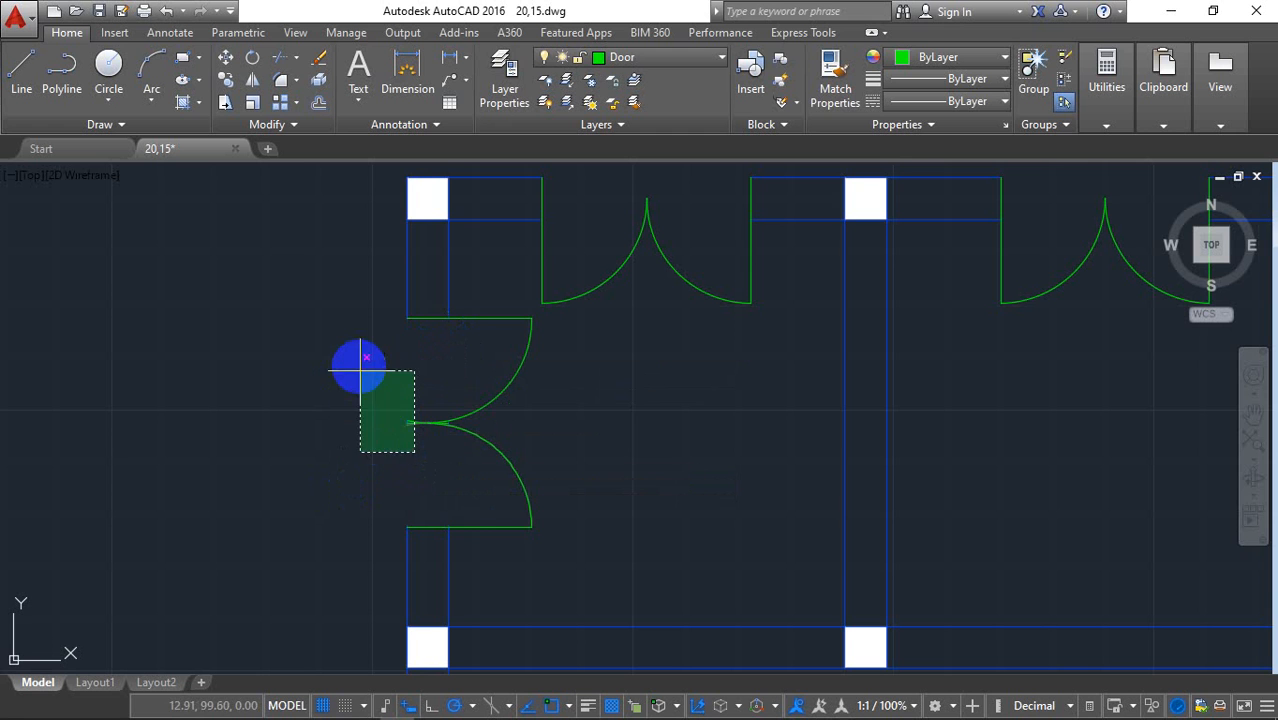
left_click(360, 371)
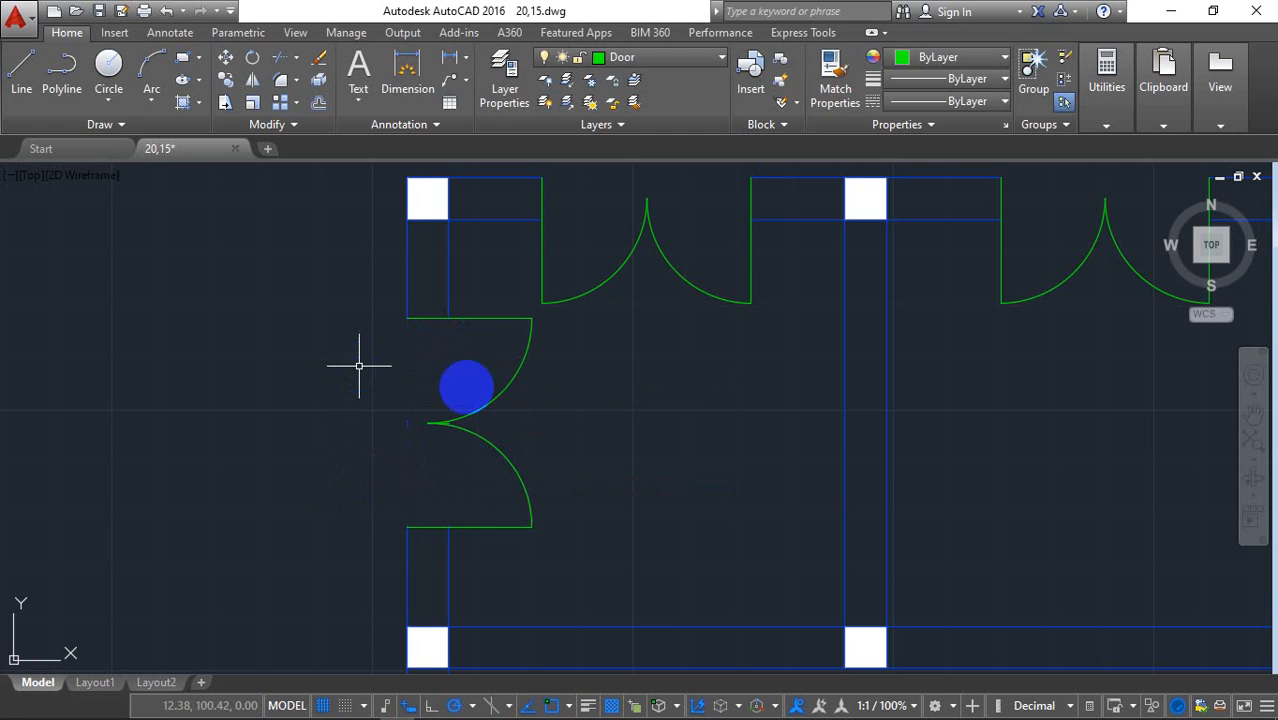
- Copy the left wall's finished double door down into the middle bay, aligned along the inner wall line
mouse_move(498, 280)
left_mouse_down()
mouse_move(498, 540)
mouse_move(599, 513)
left_mouse_up()
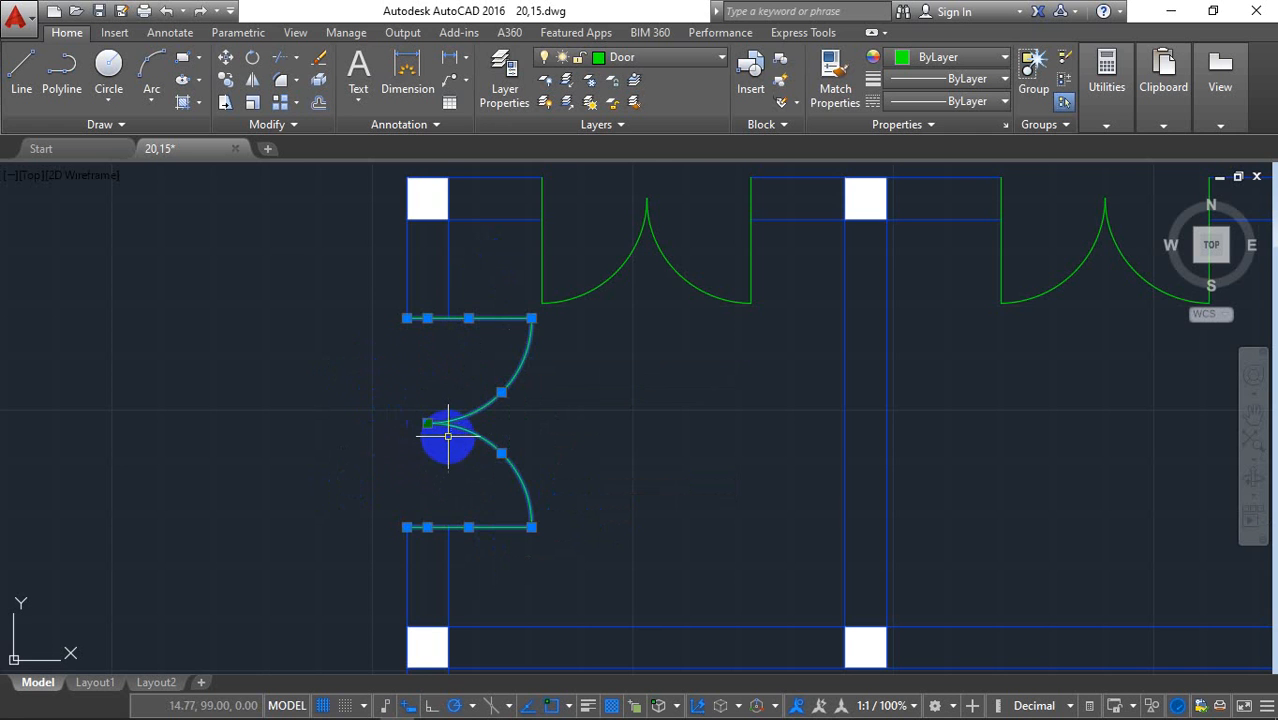
scroll(460, 428, "up", 5)
scroll(434, 428, "up", 3)
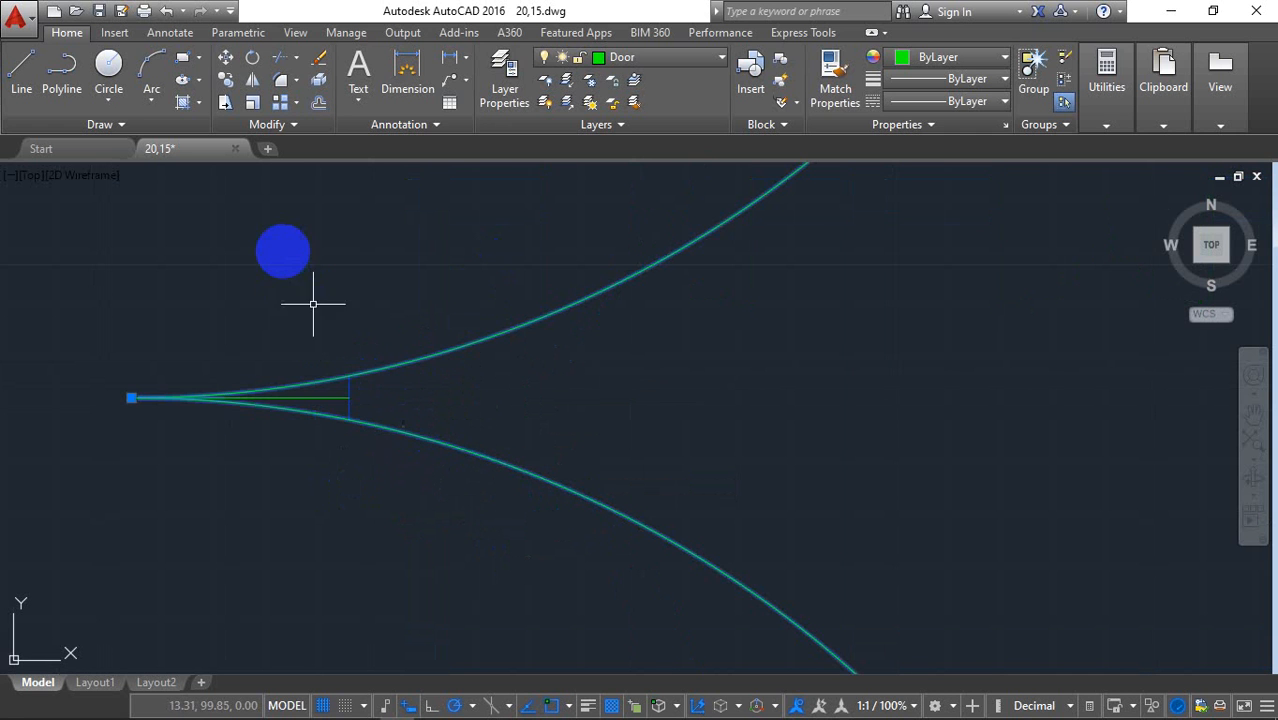
left_click(225, 80)
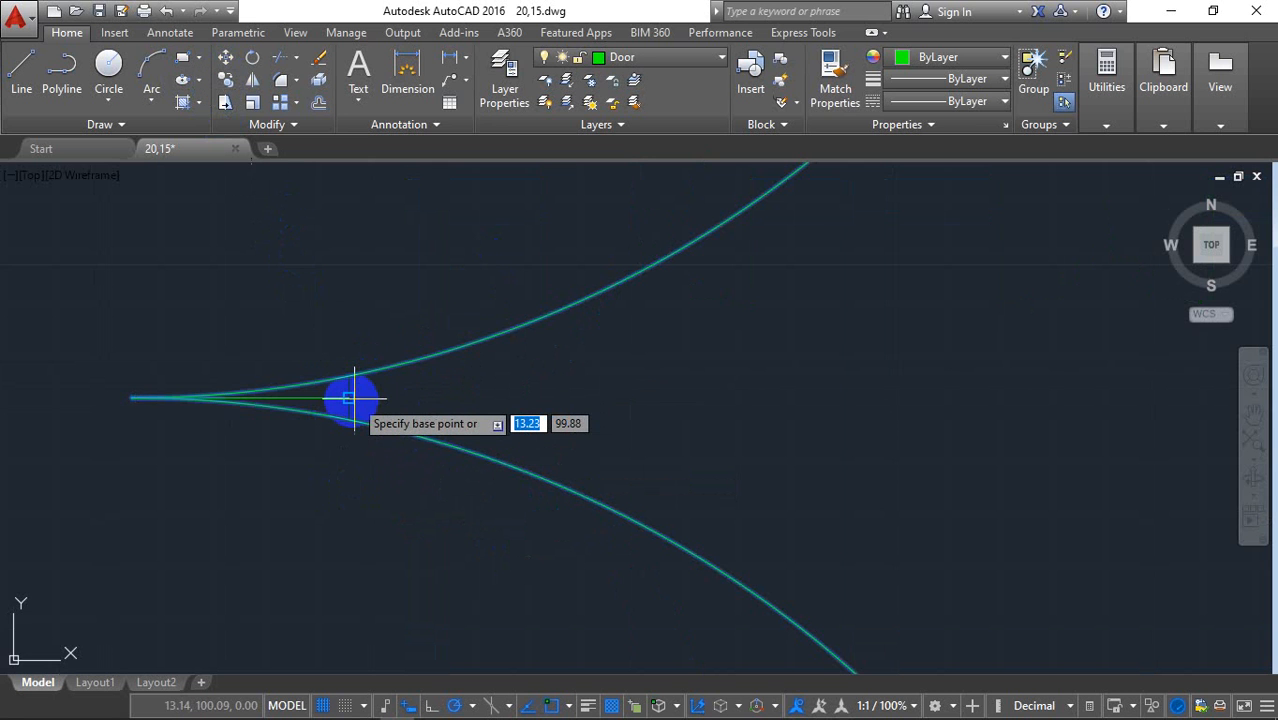
left_click(349, 398)
scroll(448, 388, "down", 5)
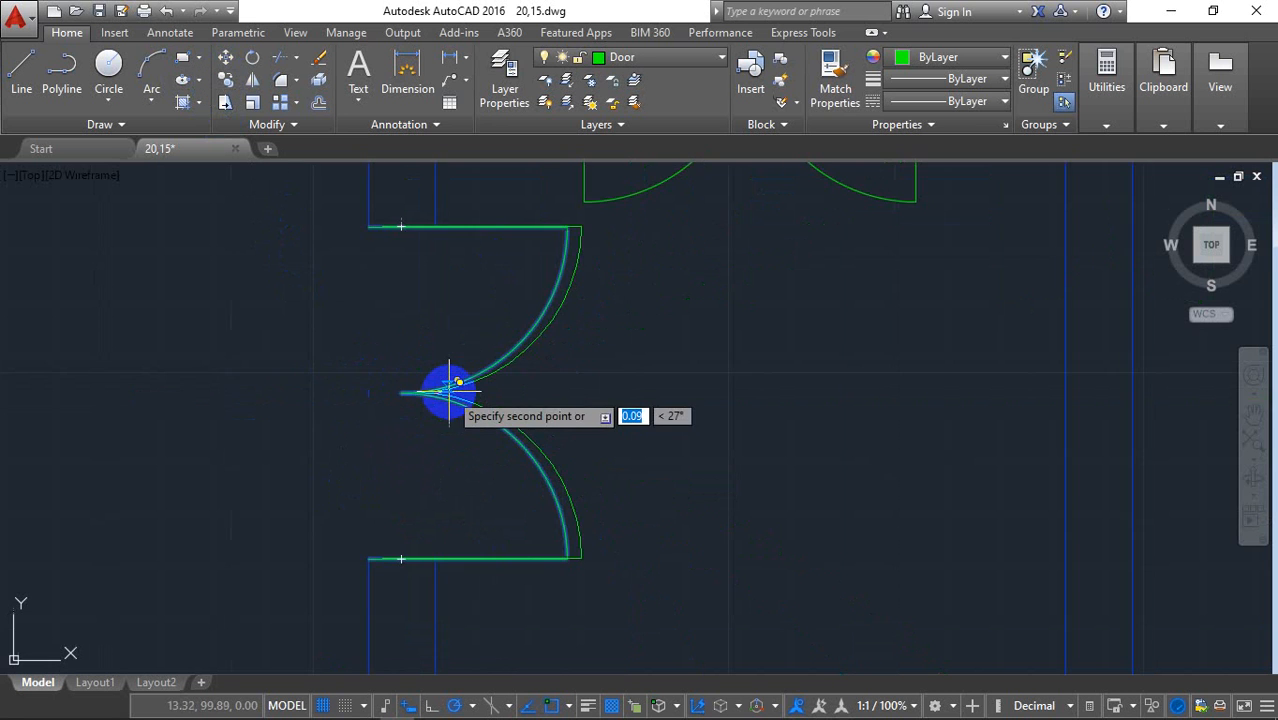
scroll(450, 395, "down", 3)
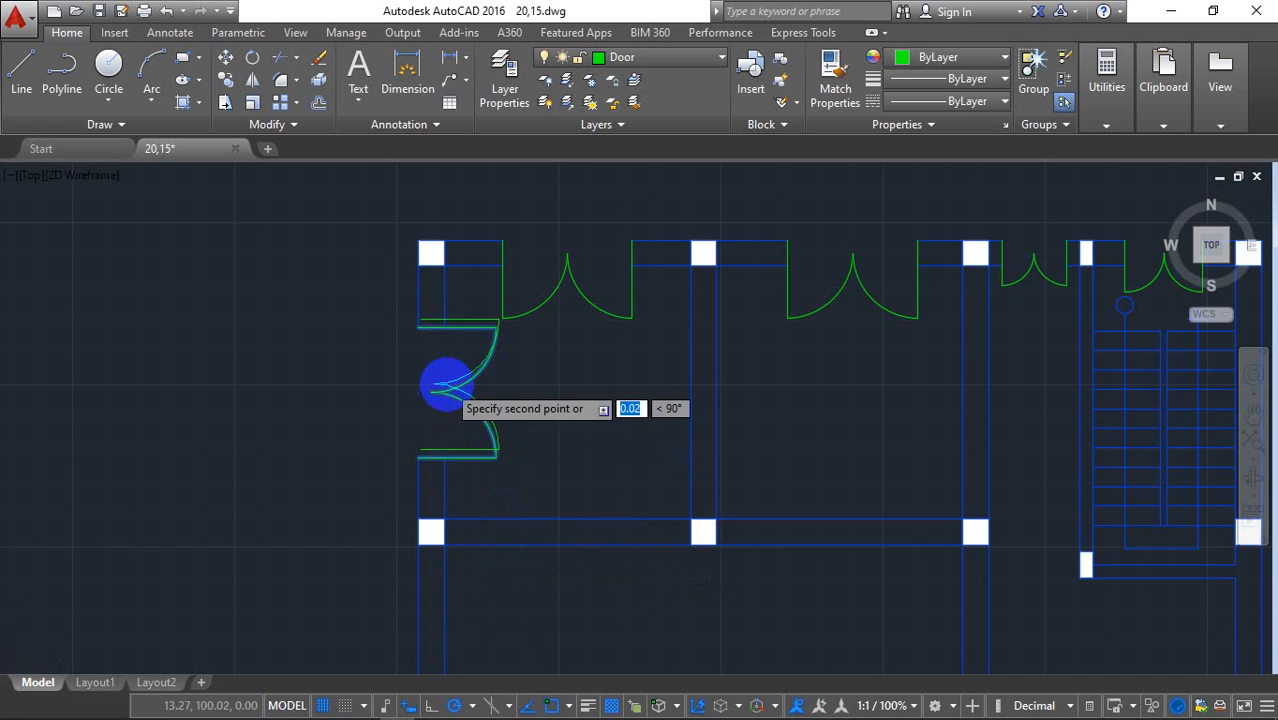
scroll(443, 400, "down", 3)
scroll(447, 491, "up", 5)
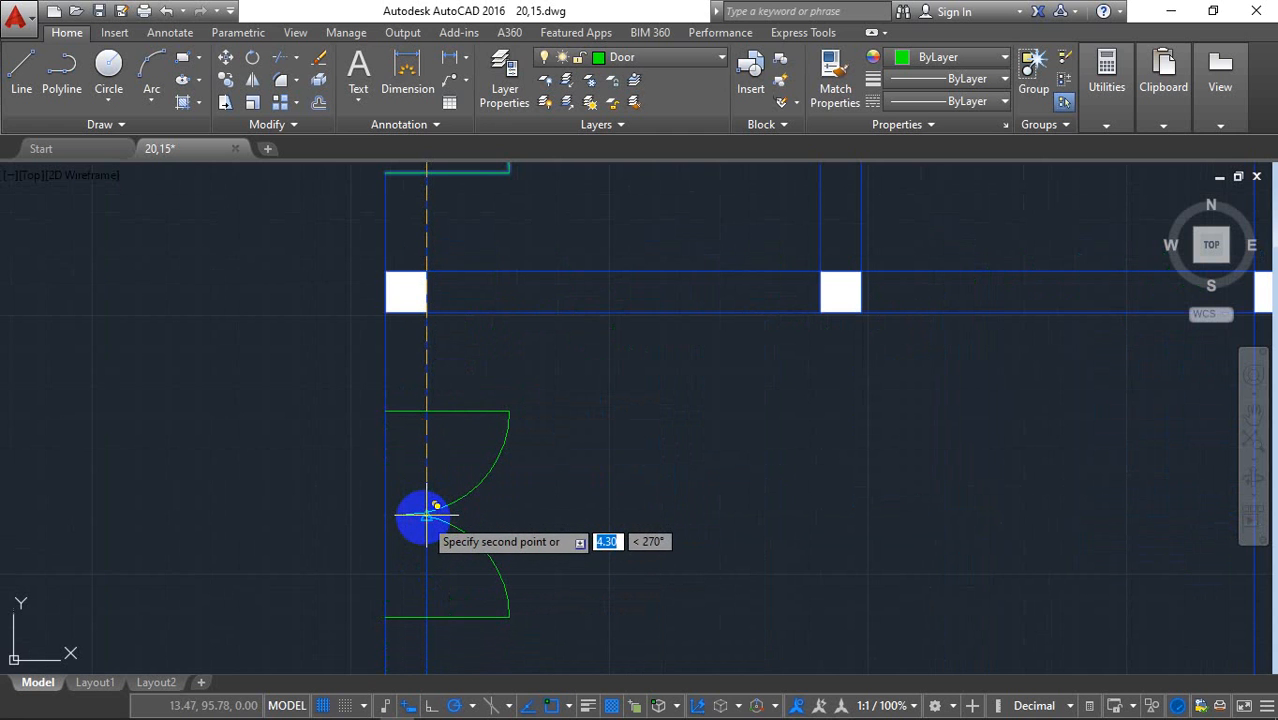
- Place another copy of the double door in the left wall's lowest bay, aligned along the inner wall line
scroll(285, 458, "down", 4)
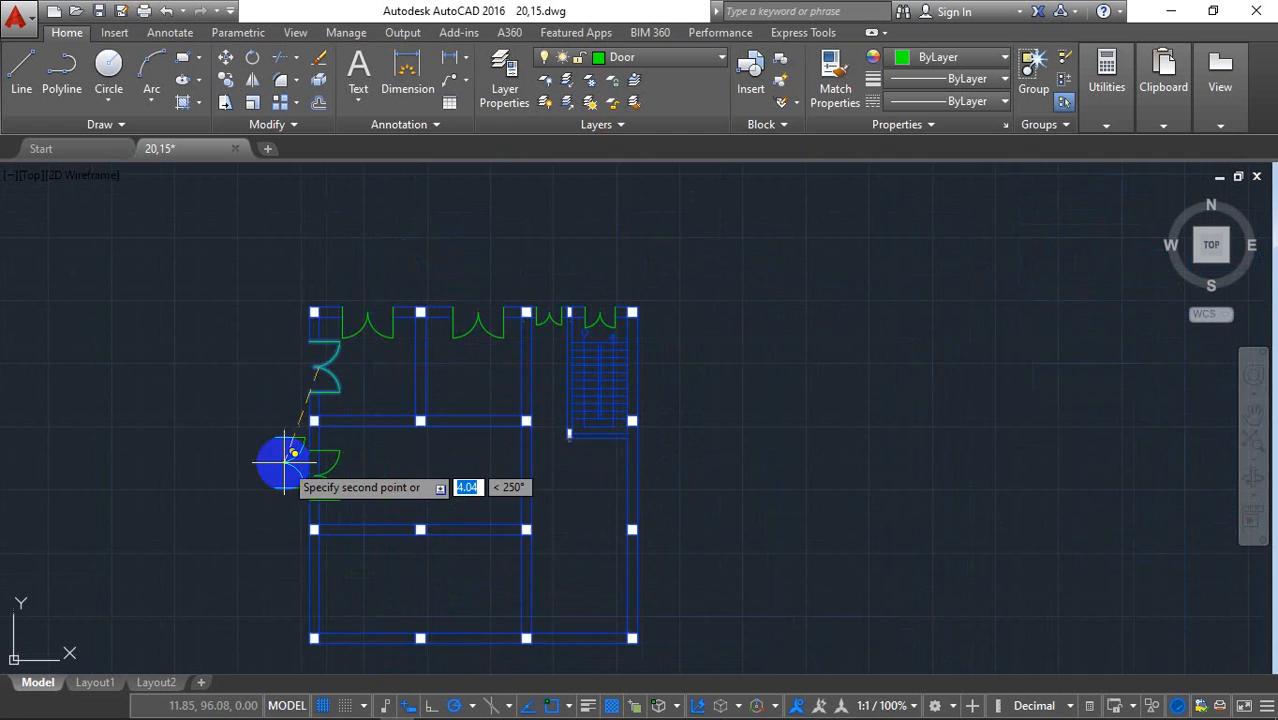
scroll(314, 594, "up", 4)
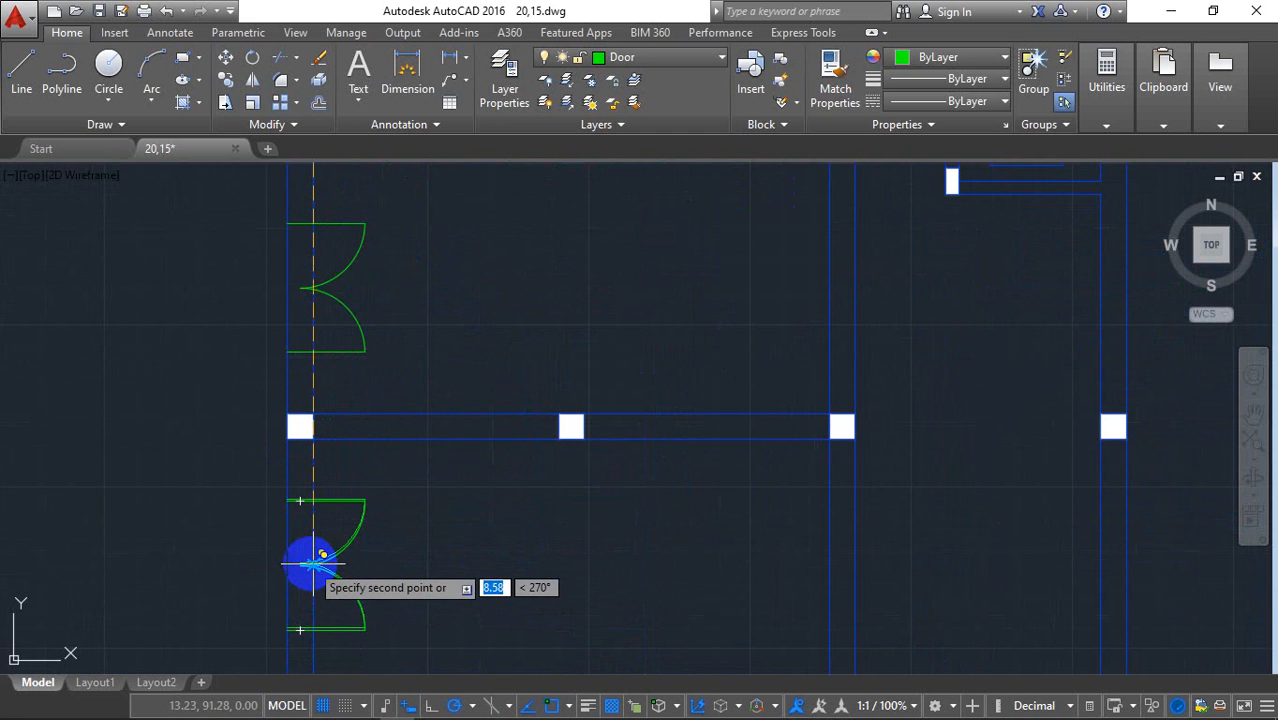
left_click(313, 560)
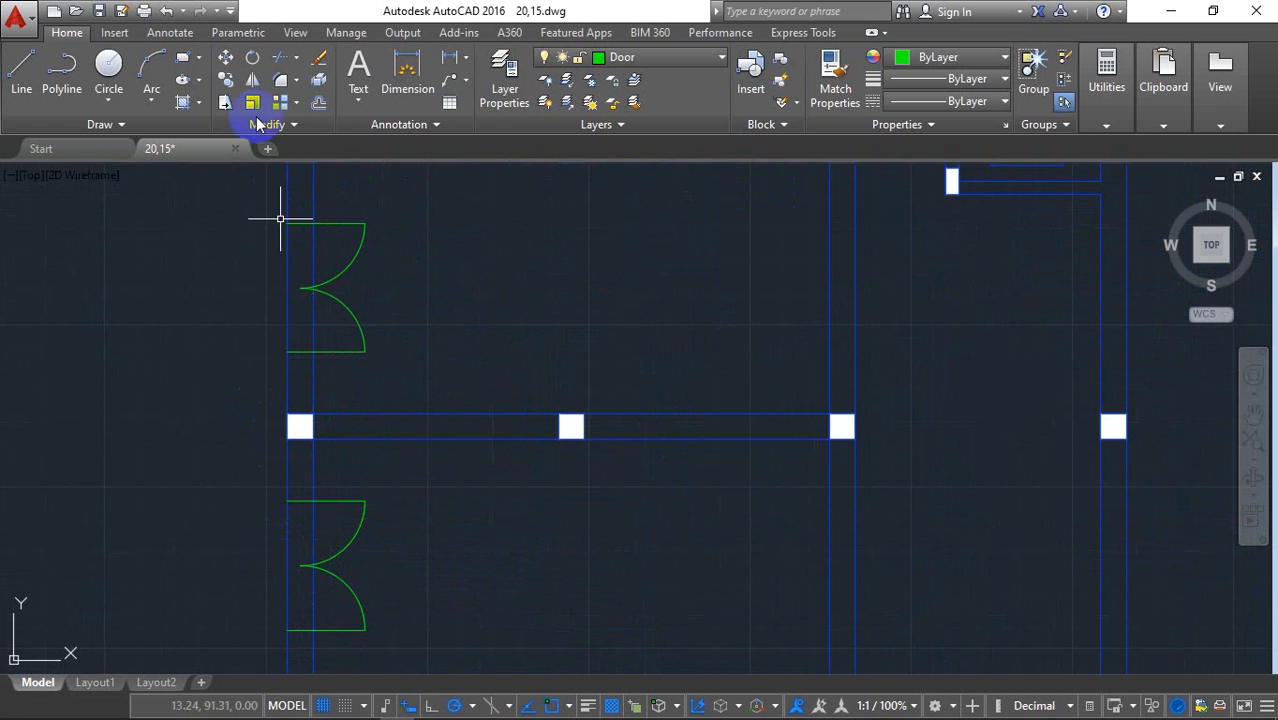
- Trim the wall lines out of the openings of the two copied doors in the left wall
left_click(276, 58)
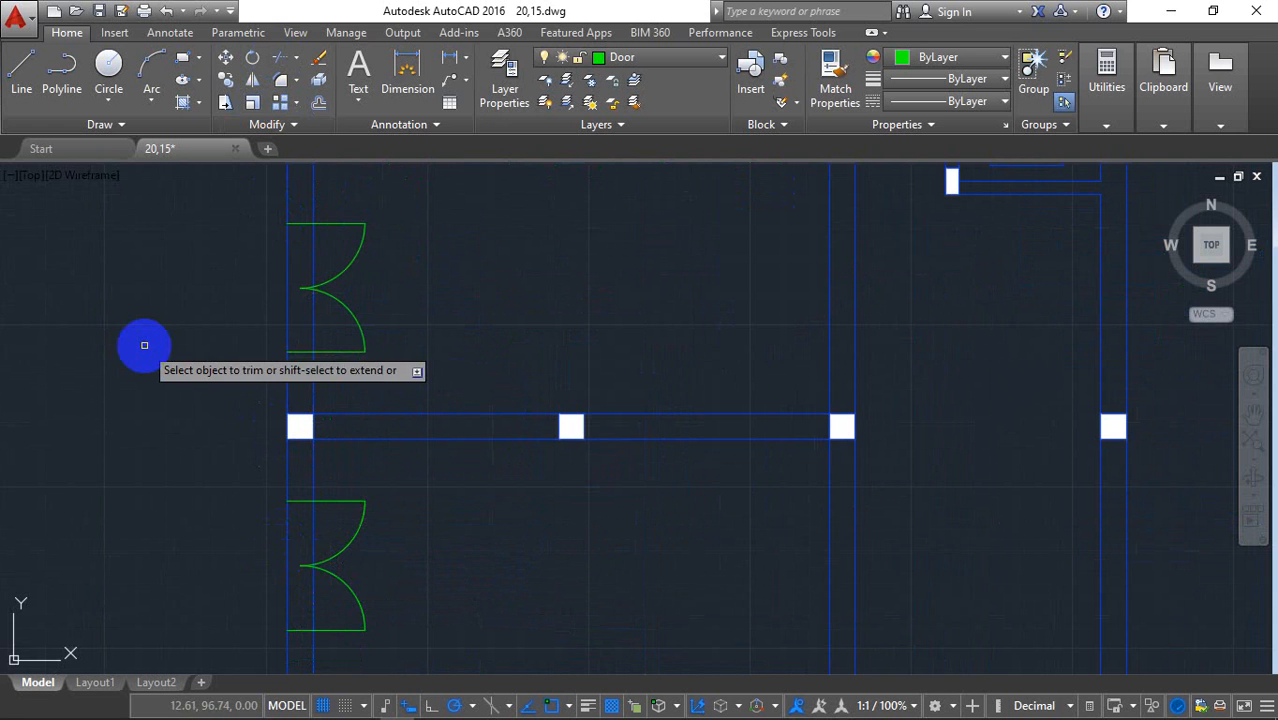
left_click(327, 530)
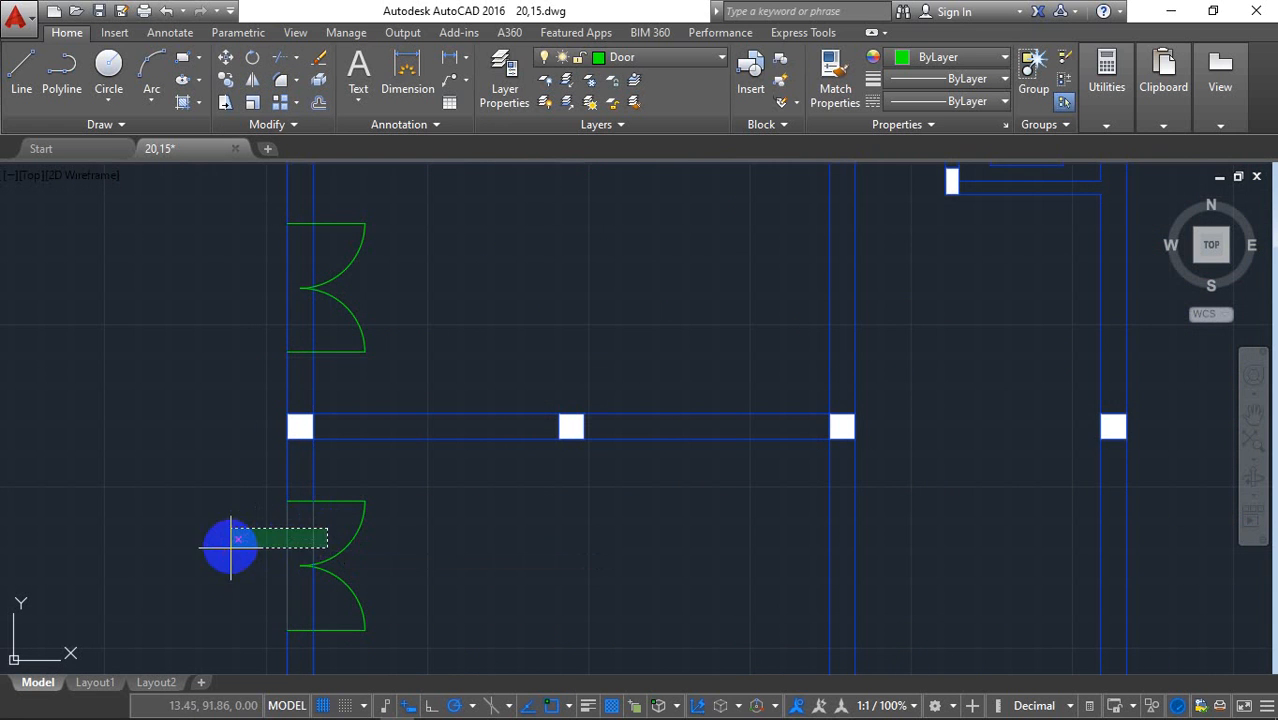
left_click(231, 545)
key("Return")
left_click(325, 596)
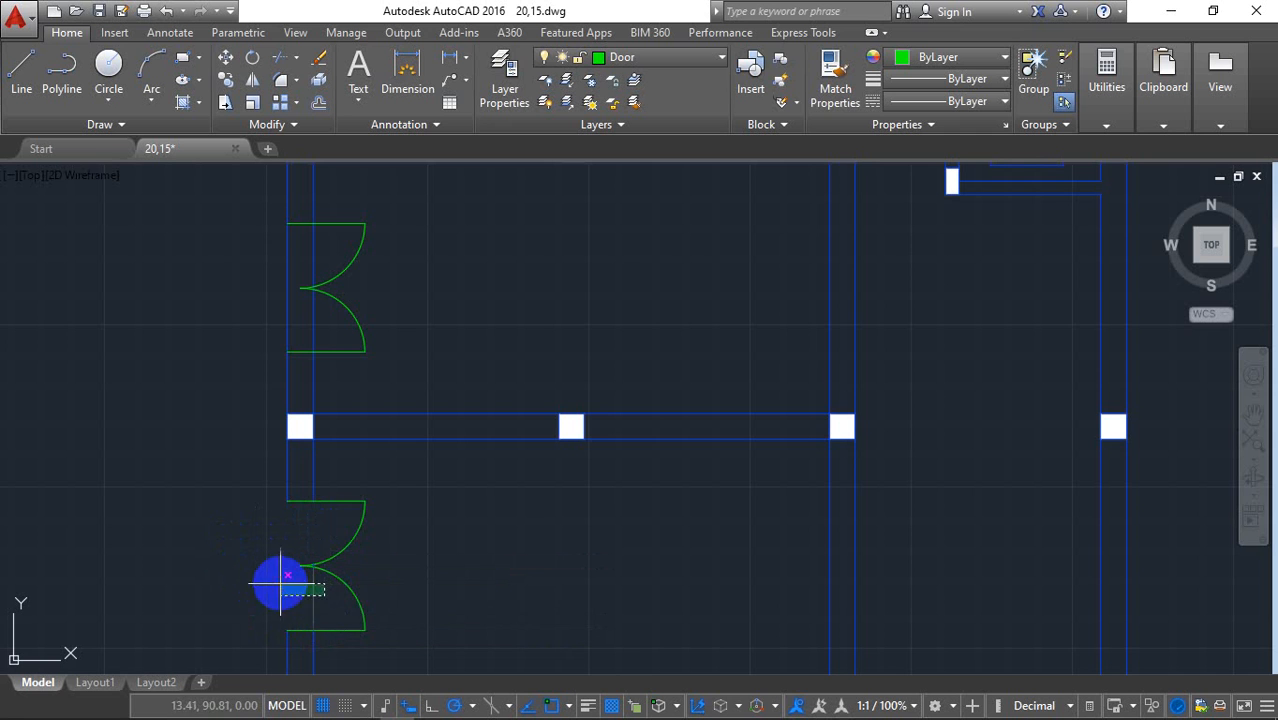
left_click(281, 583)
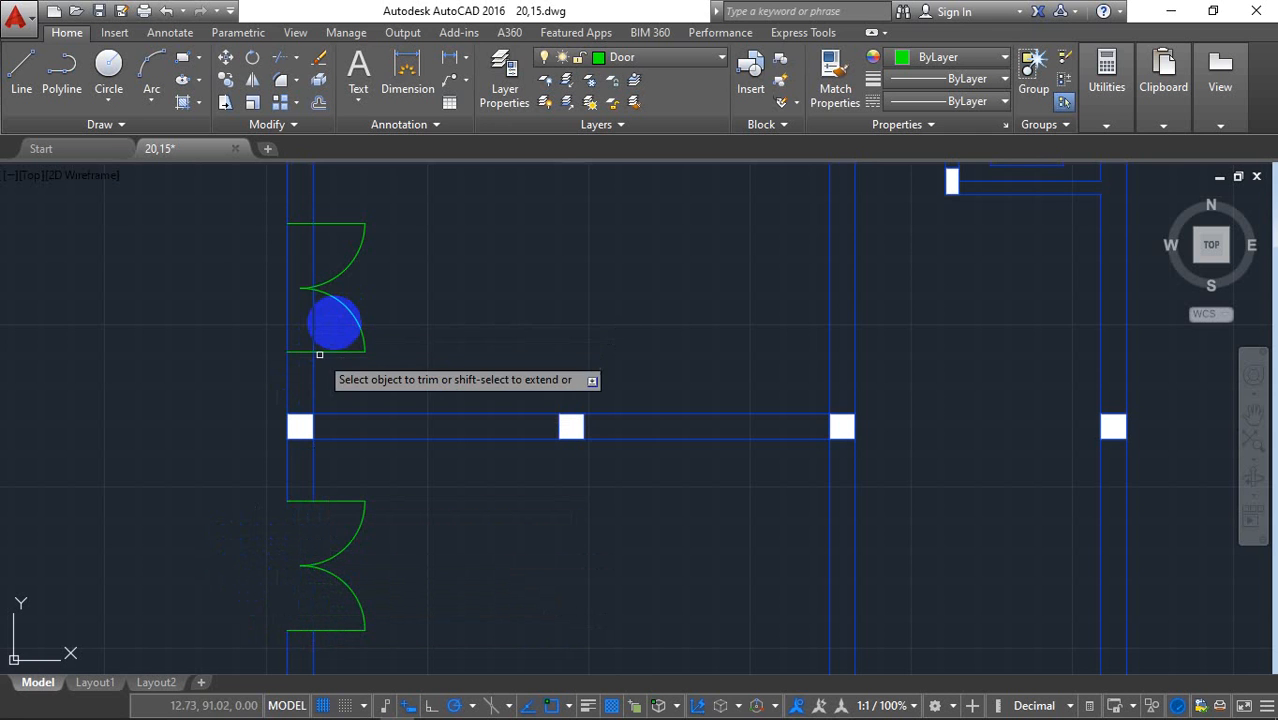
left_click(331, 242)
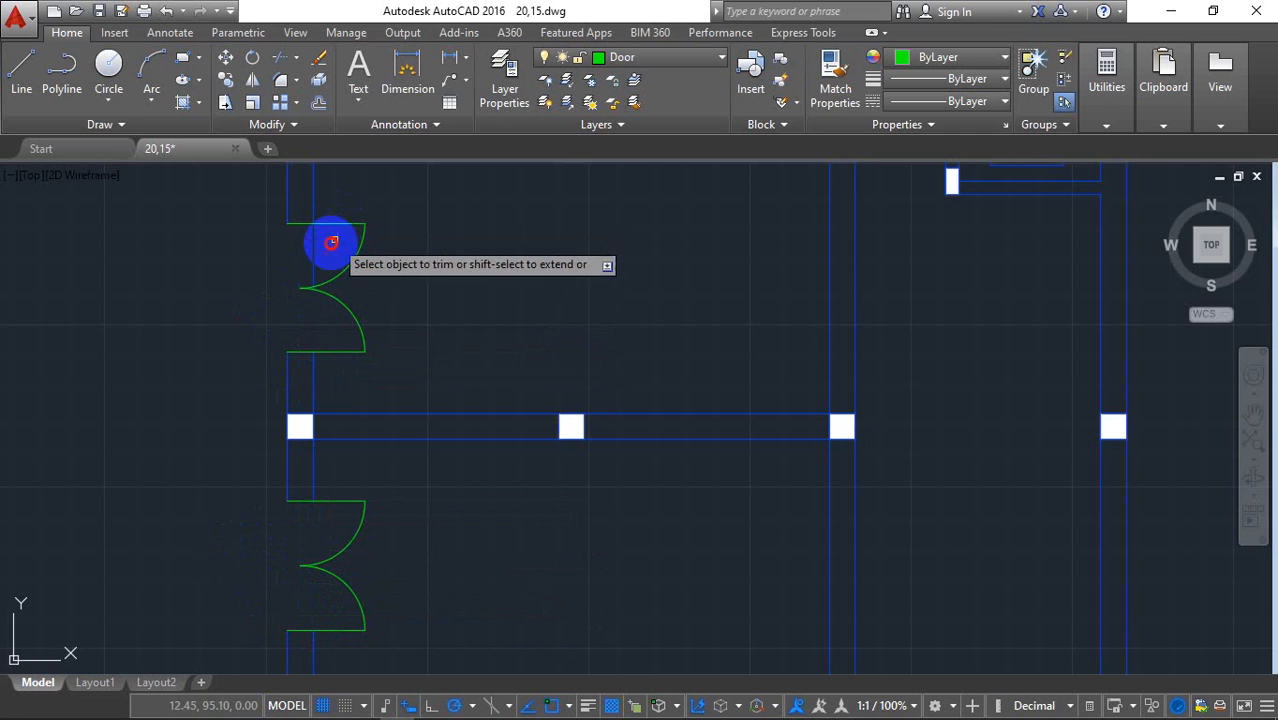
- Delete the short leftover line pieces where the door leaves meet in the left wall
mouse_move(250, 566)
left_mouse_down()
mouse_move(322, 522)
mouse_move(304, 567)
mouse_move(257, 579)
left_mouse_up()
left_click(273, 333)
mouse_move(273, 333)
left_mouse_down()
mouse_move(331, 263)
mouse_move(351, 289)
mouse_move(265, 306)
mouse_move(269, 318)
left_mouse_up()
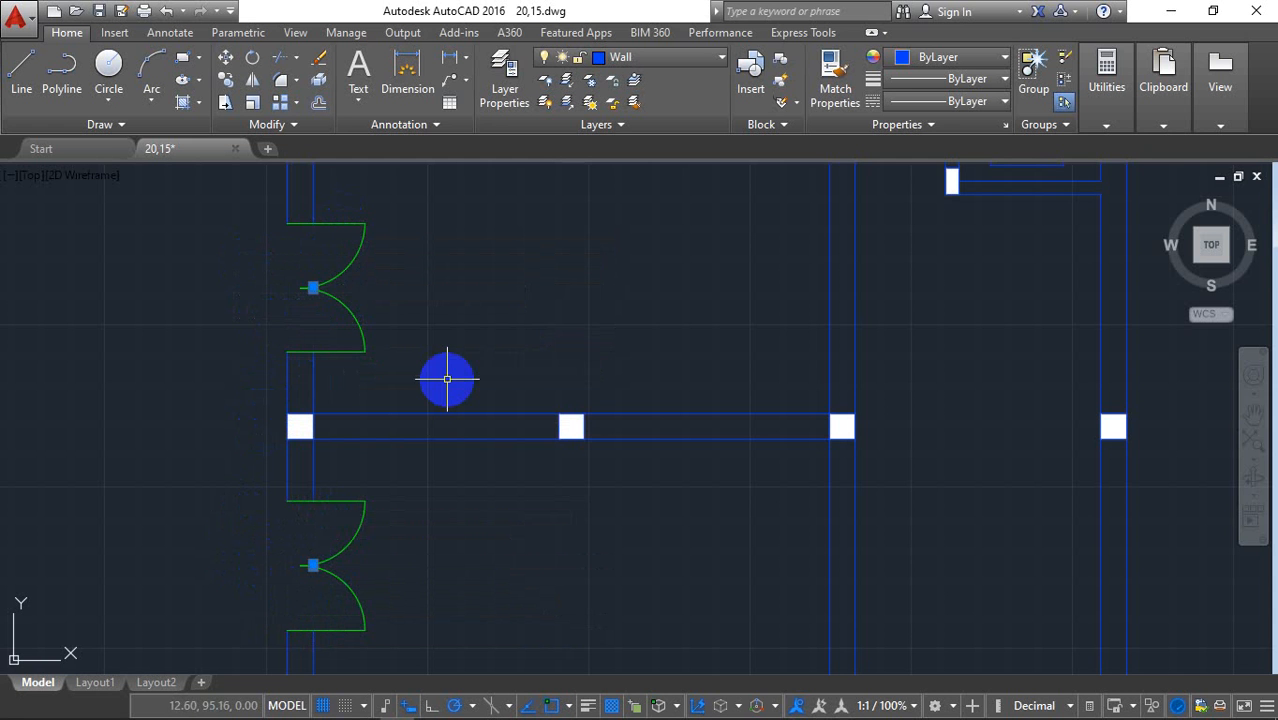
scroll(445, 377, "down", 6)
scroll(421, 287, "up", 6)
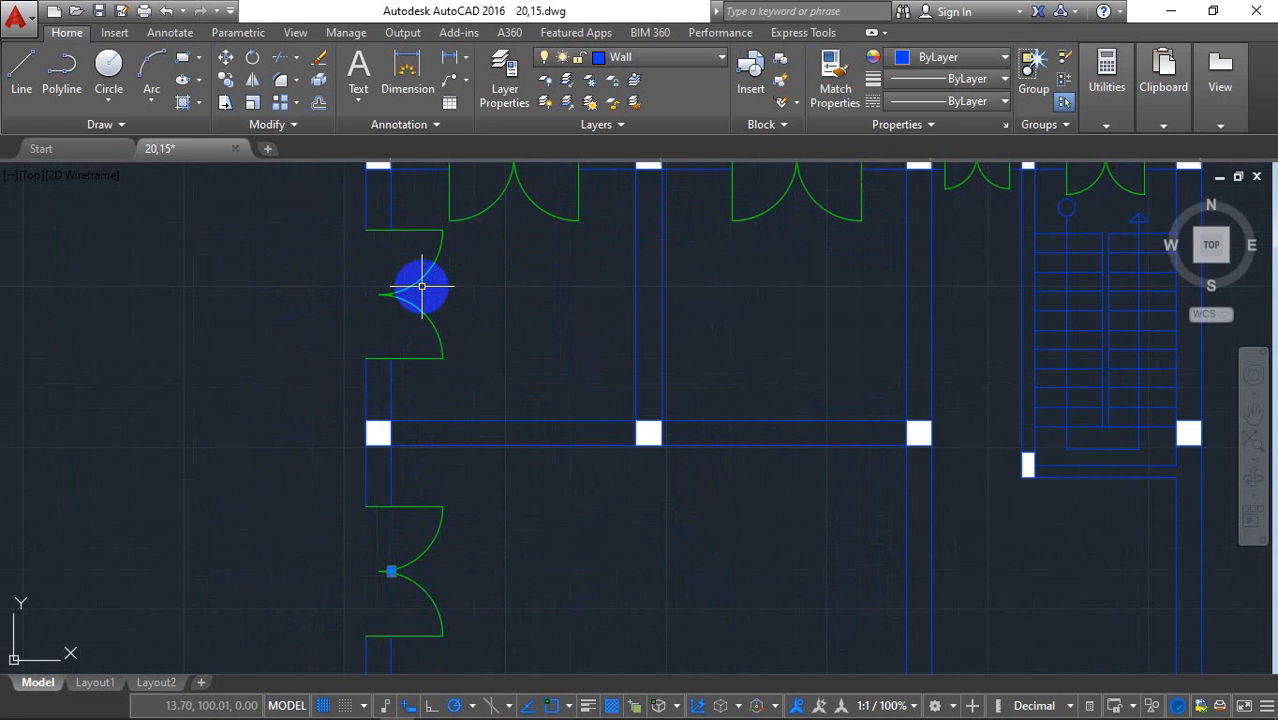
left_click(353, 282)
mouse_move(380, 279)
left_mouse_down()
mouse_move(328, 309)
mouse_move(298, 306)
left_mouse_up()
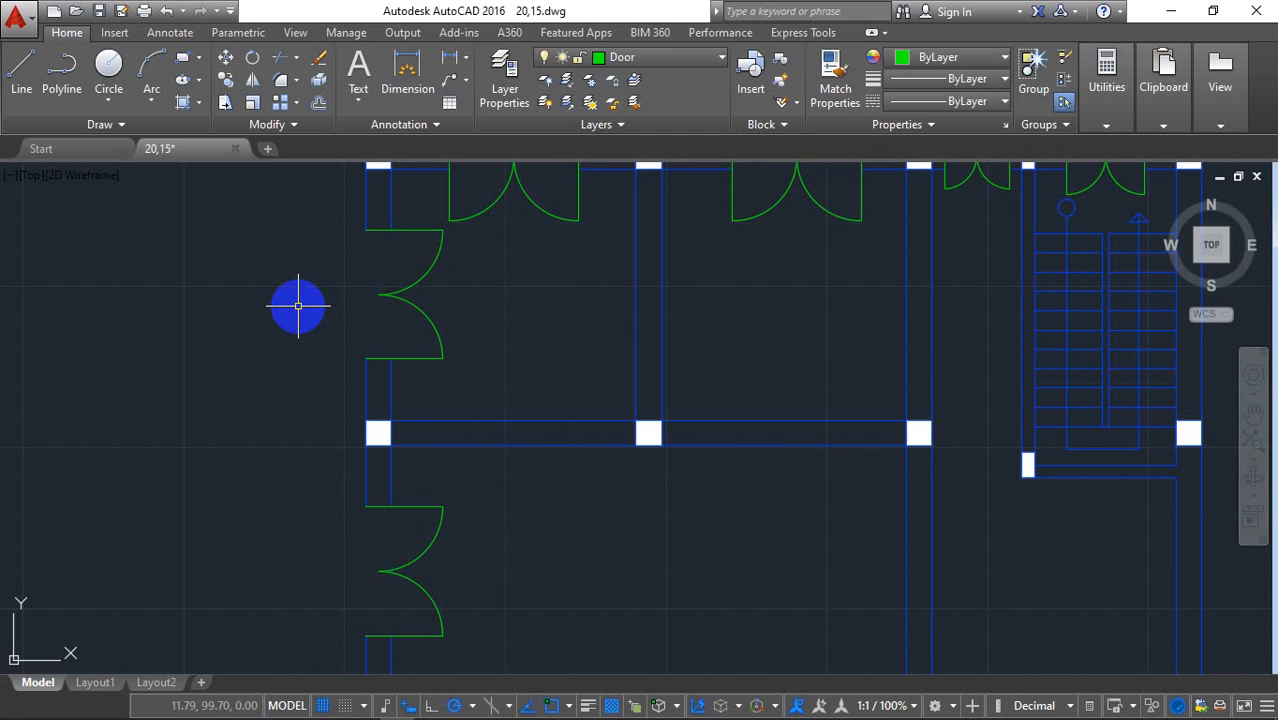
- Make layer D current and add overall linear dimensions outside the plan's right and bottom outer walls
scroll(481, 288, "down", 4)
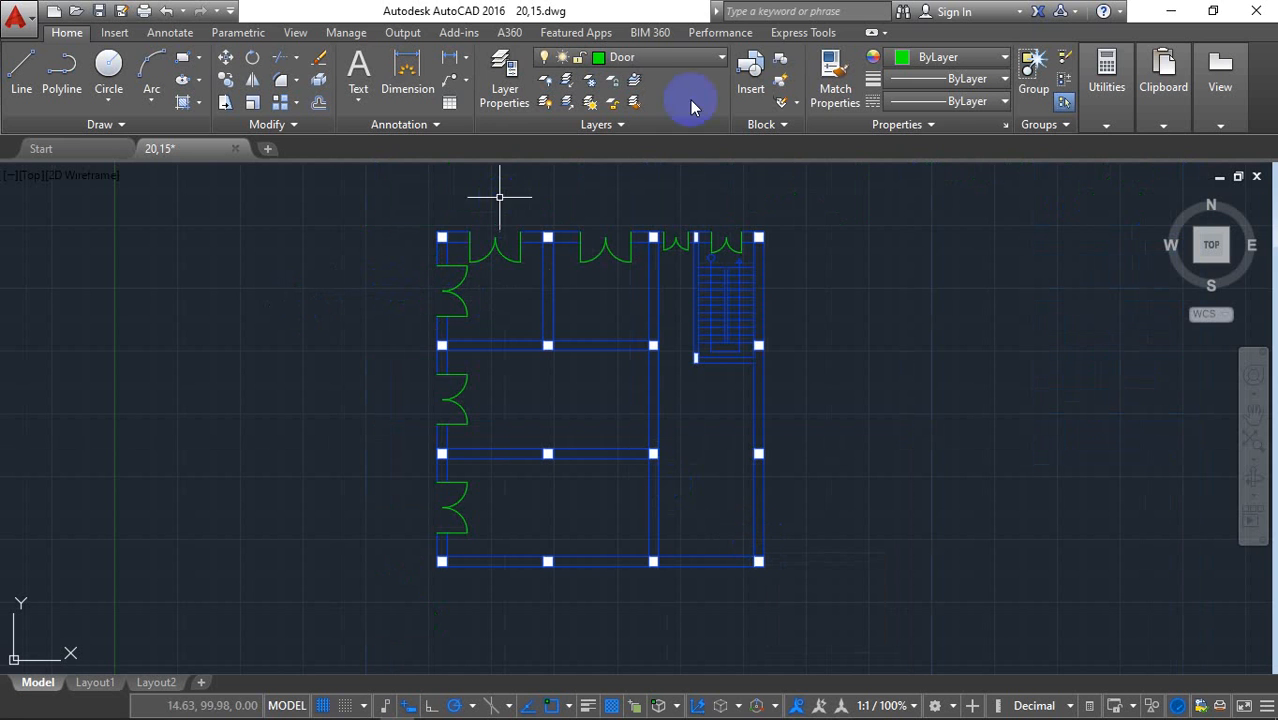
left_click(700, 56)
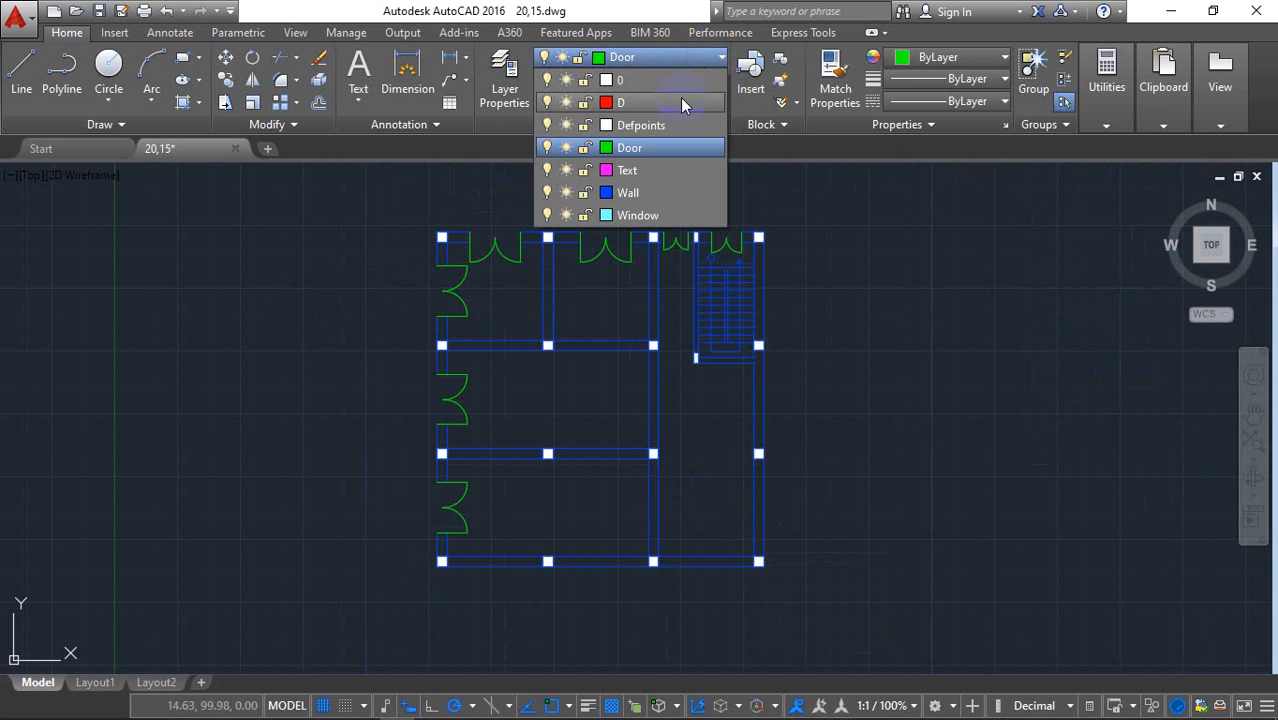
left_click(680, 102)
left_click(407, 72)
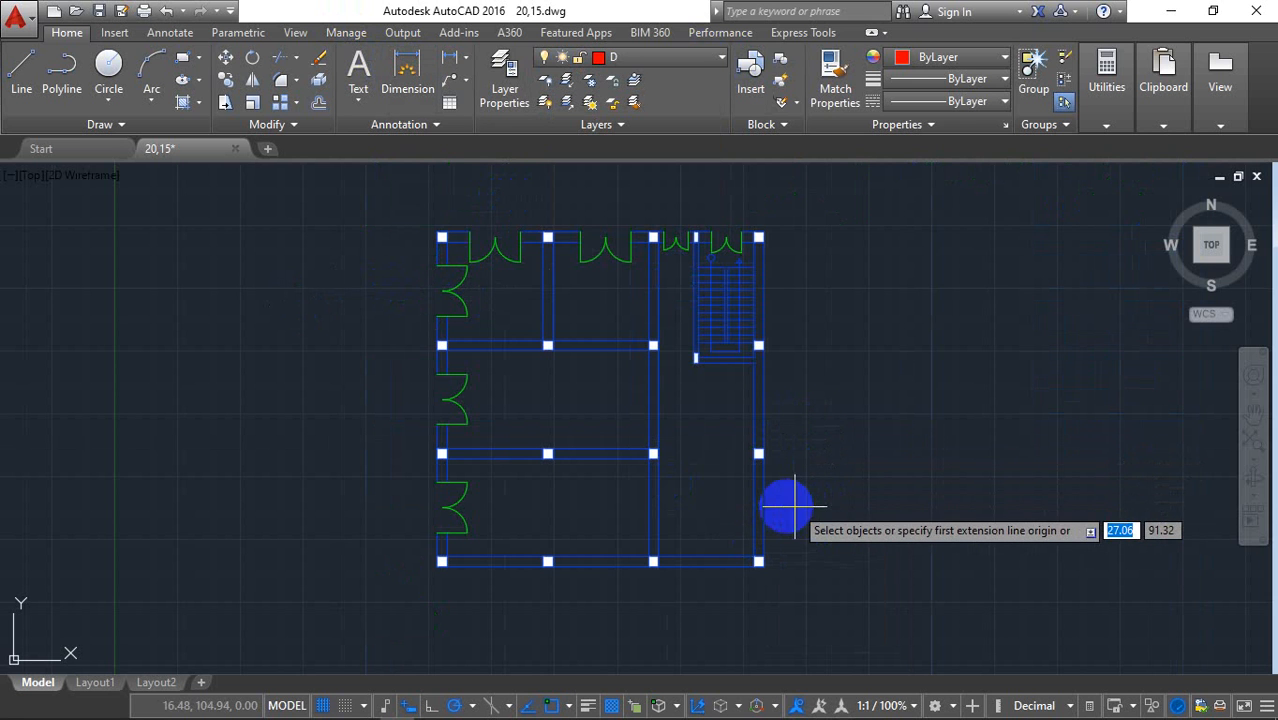
left_click(765, 505)
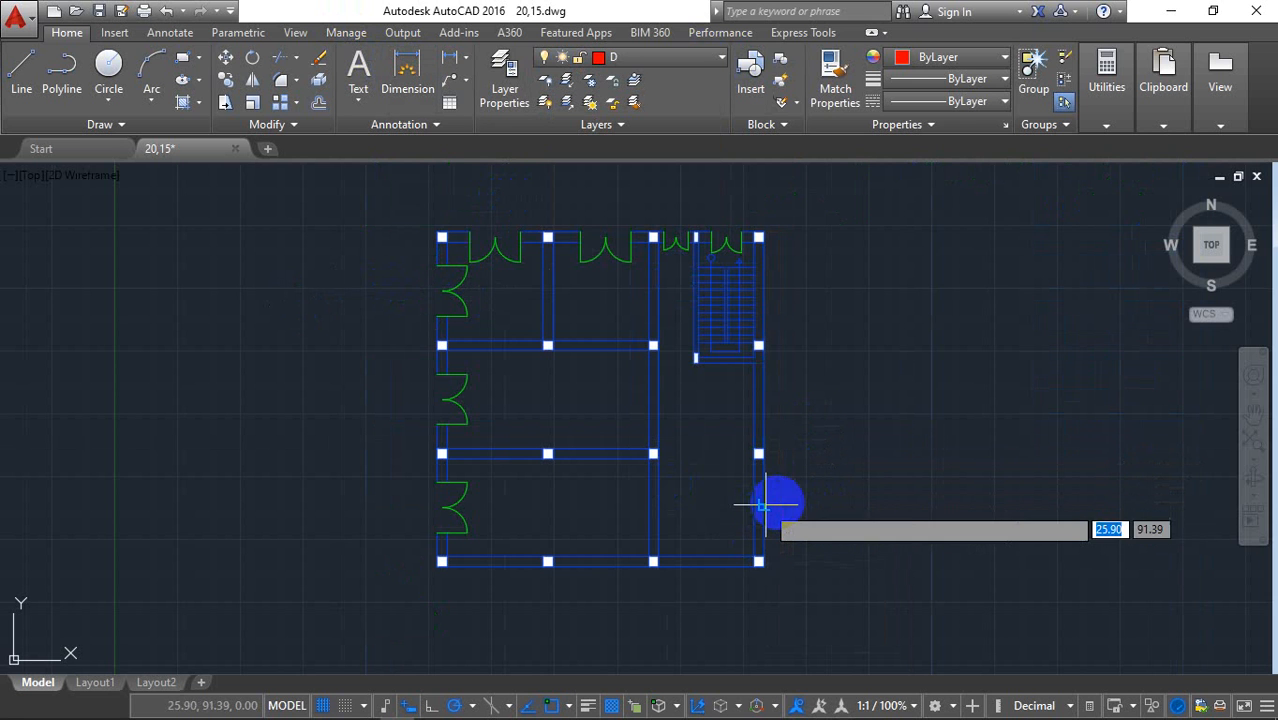
left_click(790, 500)
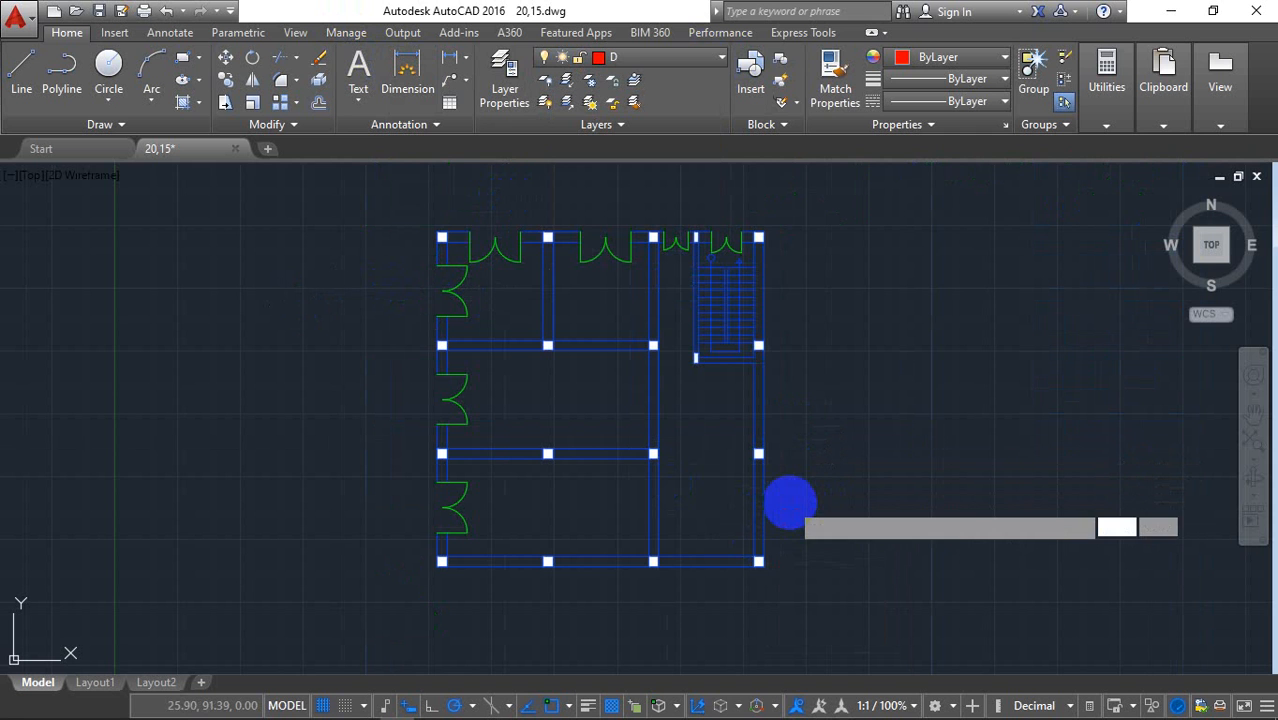
left_click(700, 564)
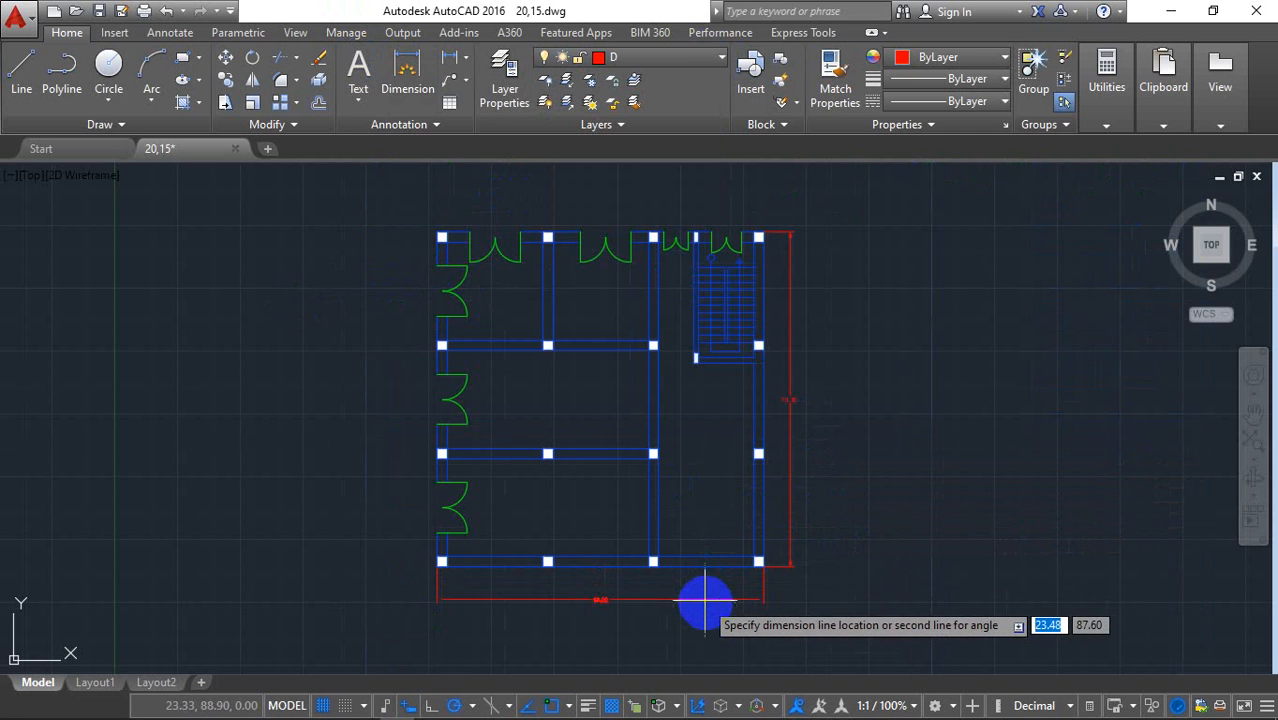
left_click(705, 601)
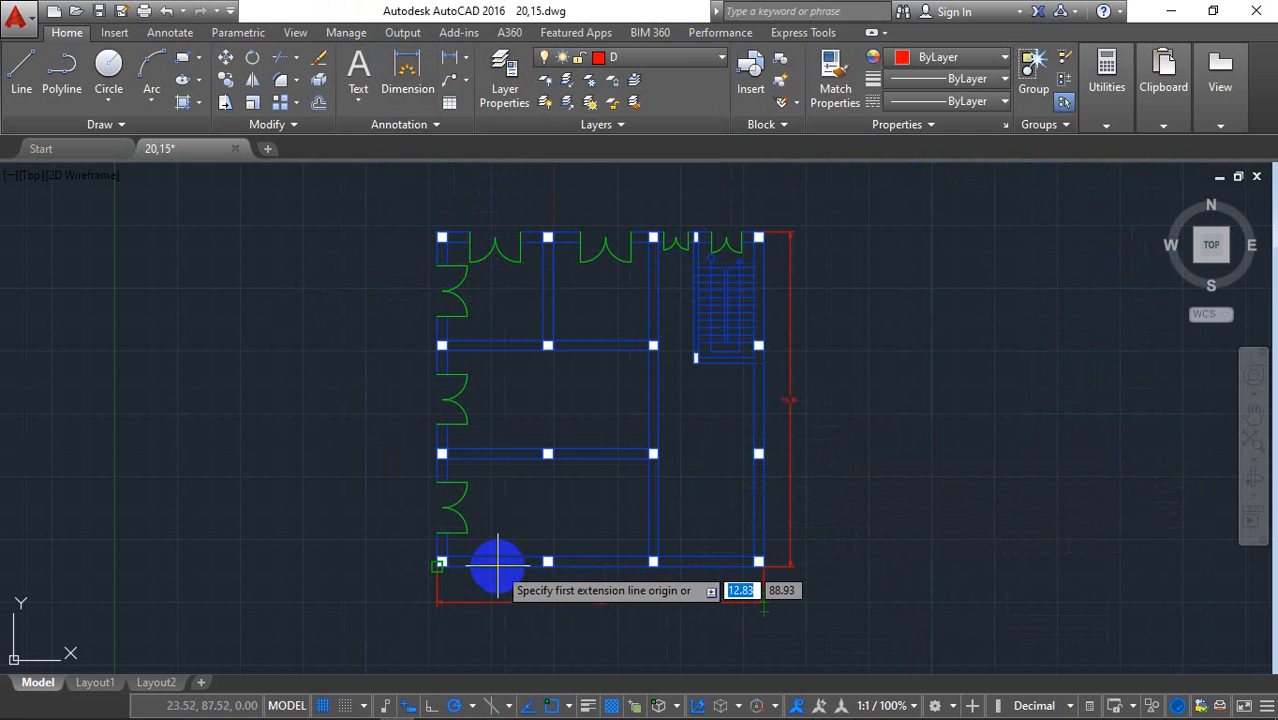
- Dimension the clear distance between the two columns of the left wall's lowest bay, outside the wall
scroll(497, 566, "up", 4)
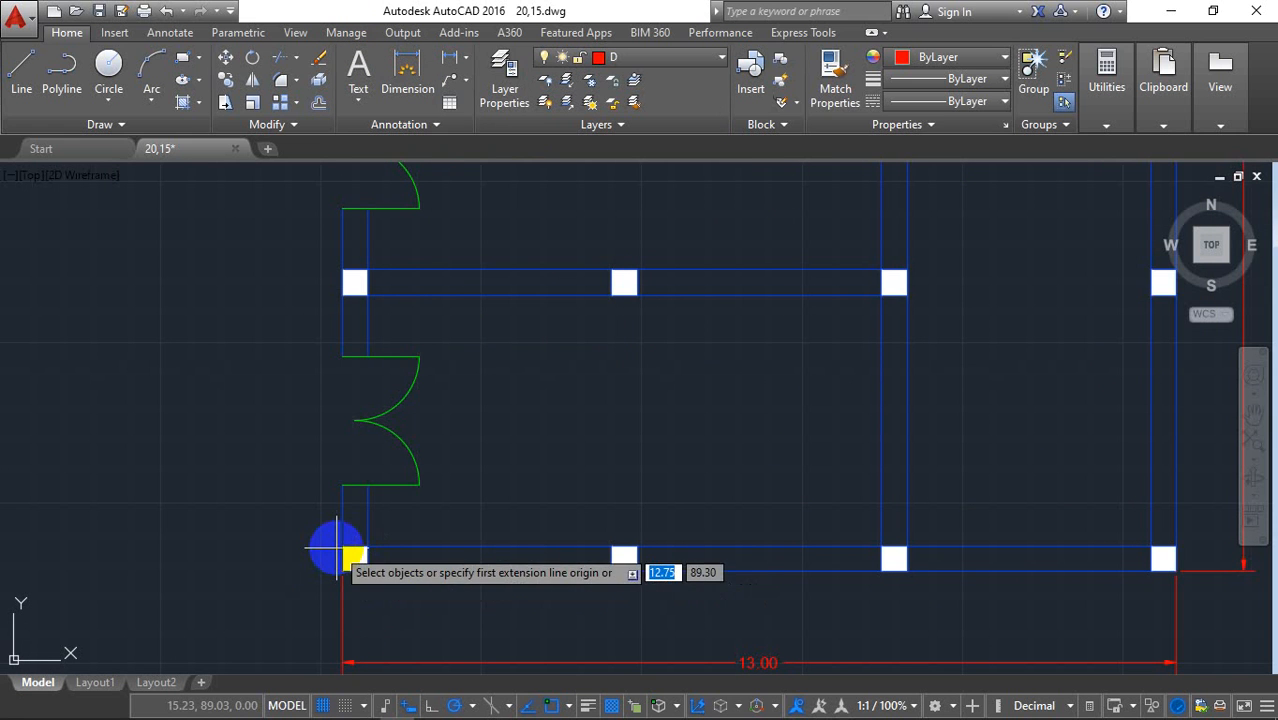
left_click(341, 546)
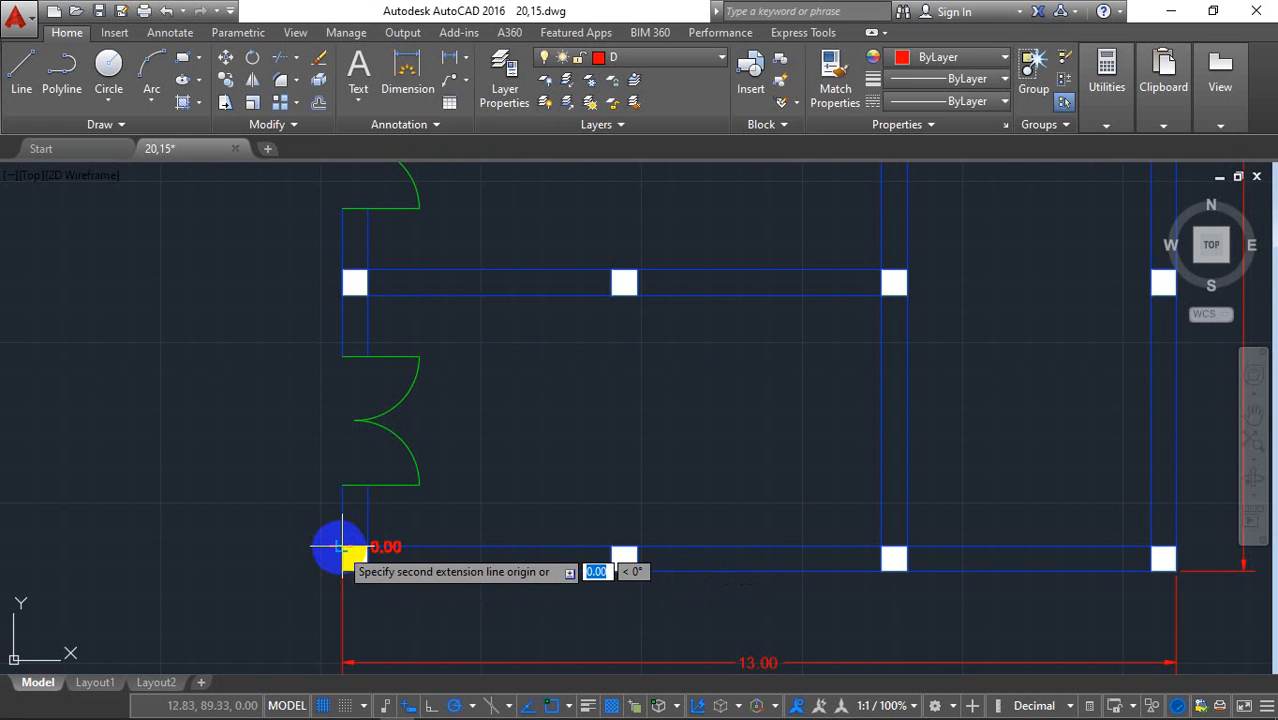
left_click(341, 295)
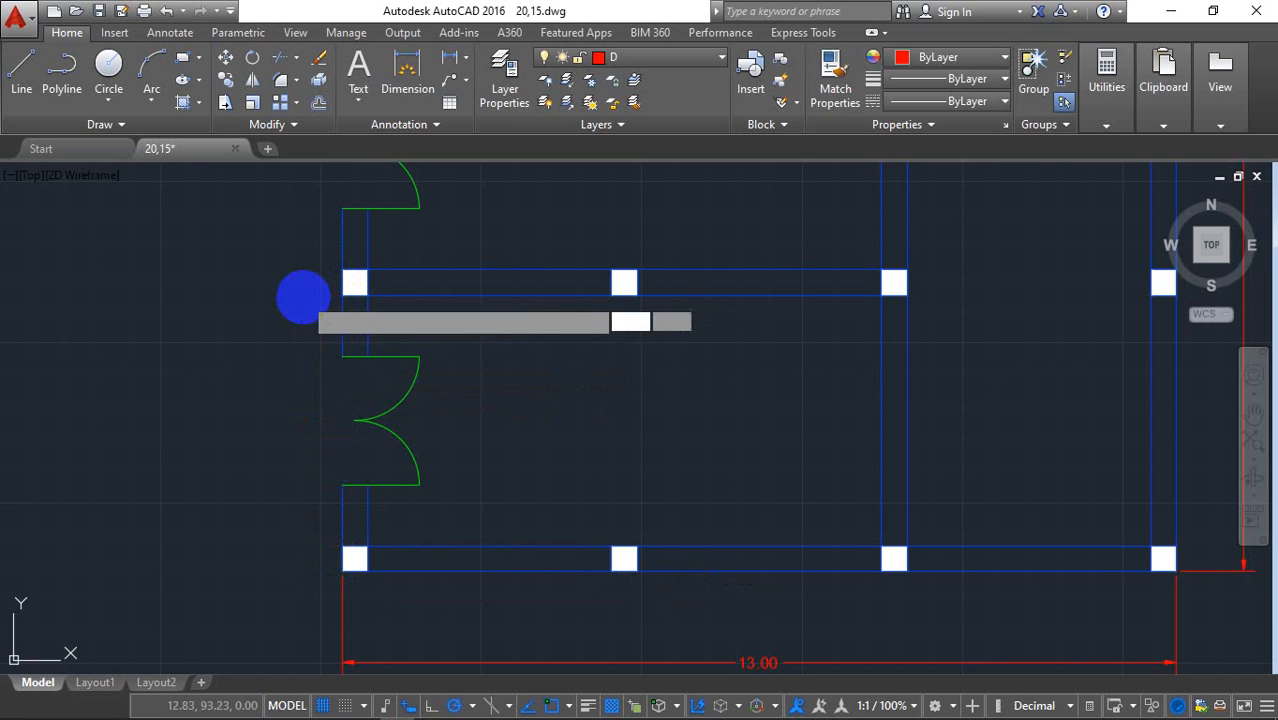
left_click(302, 293)
- Dimension the clear distance between the two columns of the left wall's middle bay, outside the wall
scroll(393, 569, "down", 2)
scroll(342, 371, "down", 2)
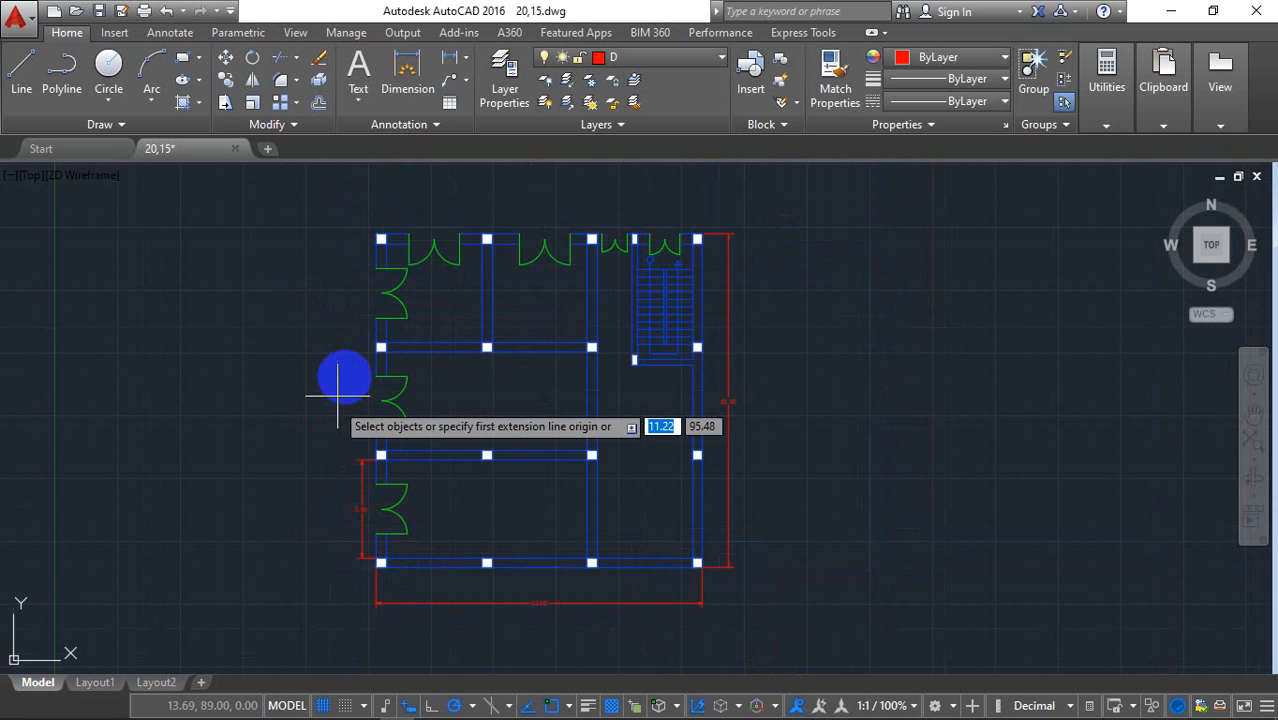
scroll(342, 375, "up", 6)
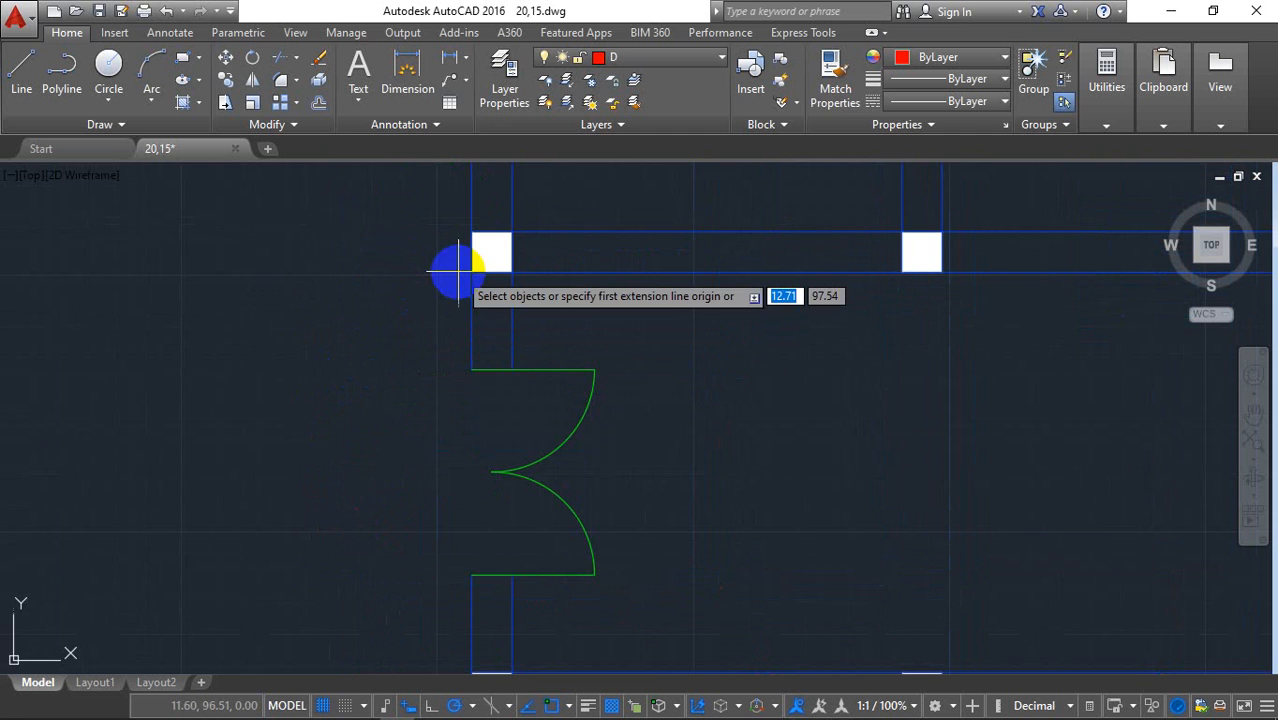
left_click(458, 270)
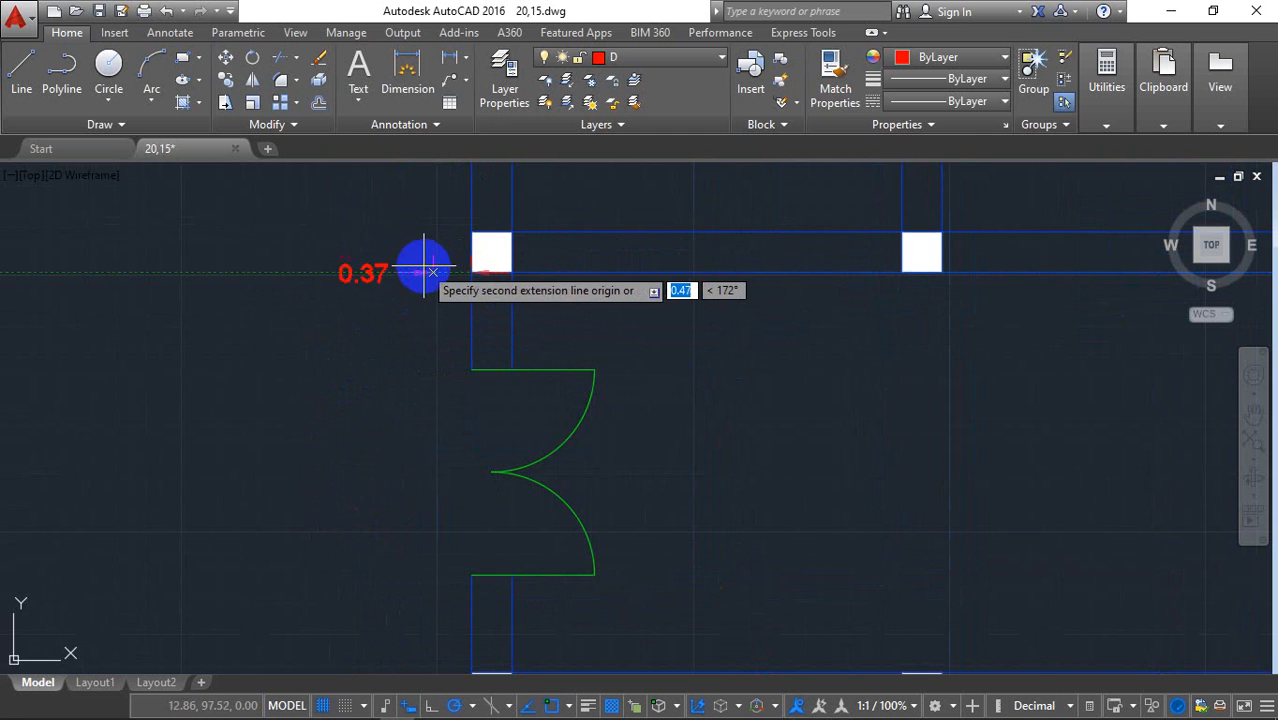
scroll(425, 285, "down", 2)
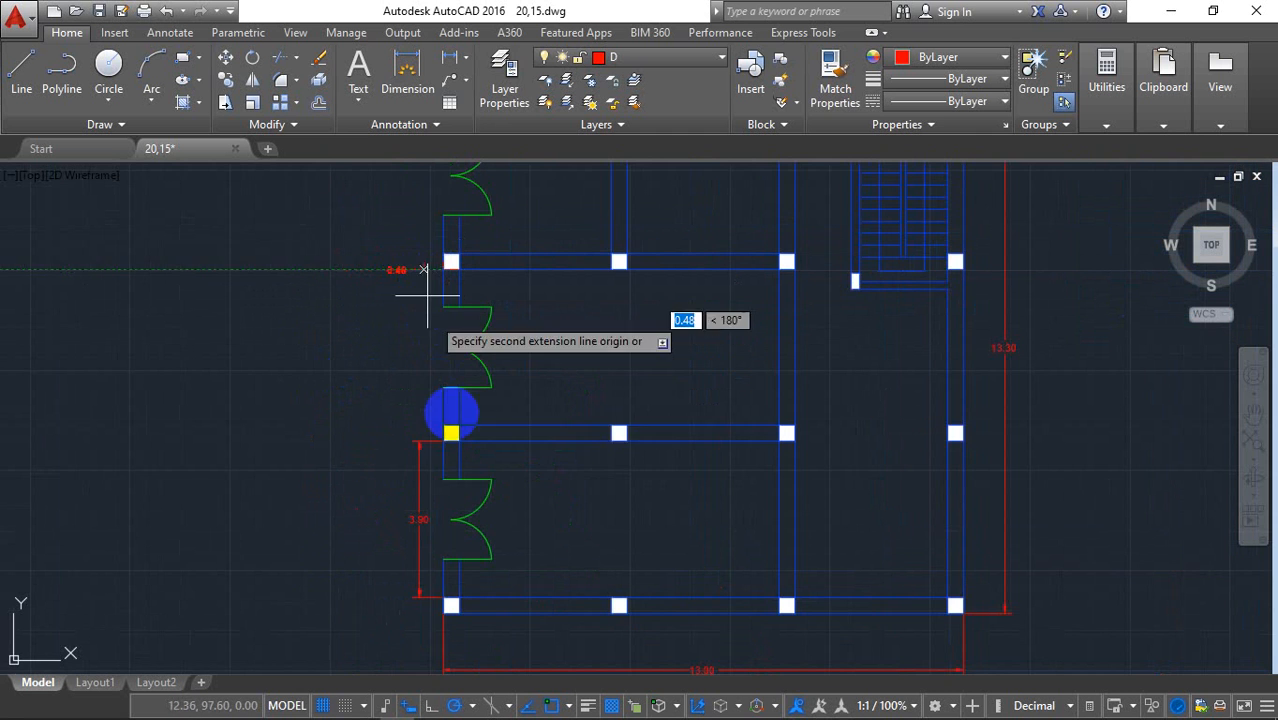
left_click(443, 427)
left_click(399, 420)
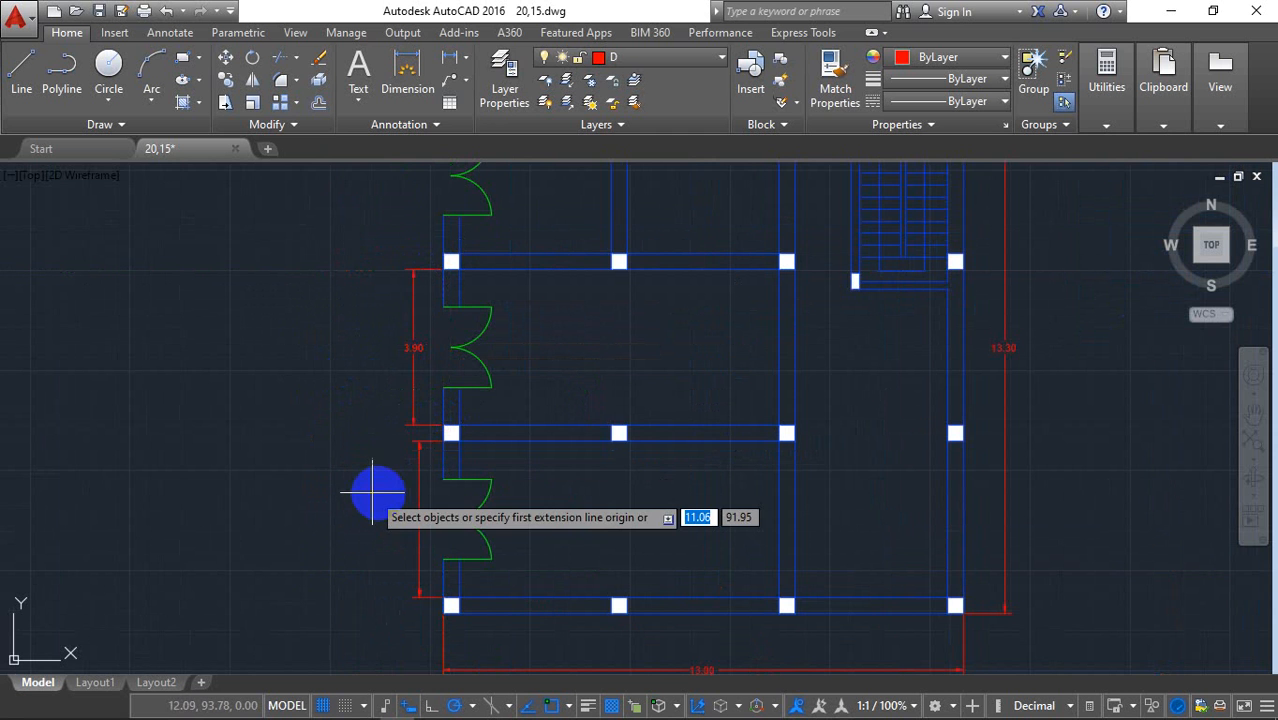
- Dimension the clear distance between the columns of the left wall's uppermost bay, in line with the dimension below it
scroll(373, 491, "down", 4)
scroll(392, 345, "up", 4)
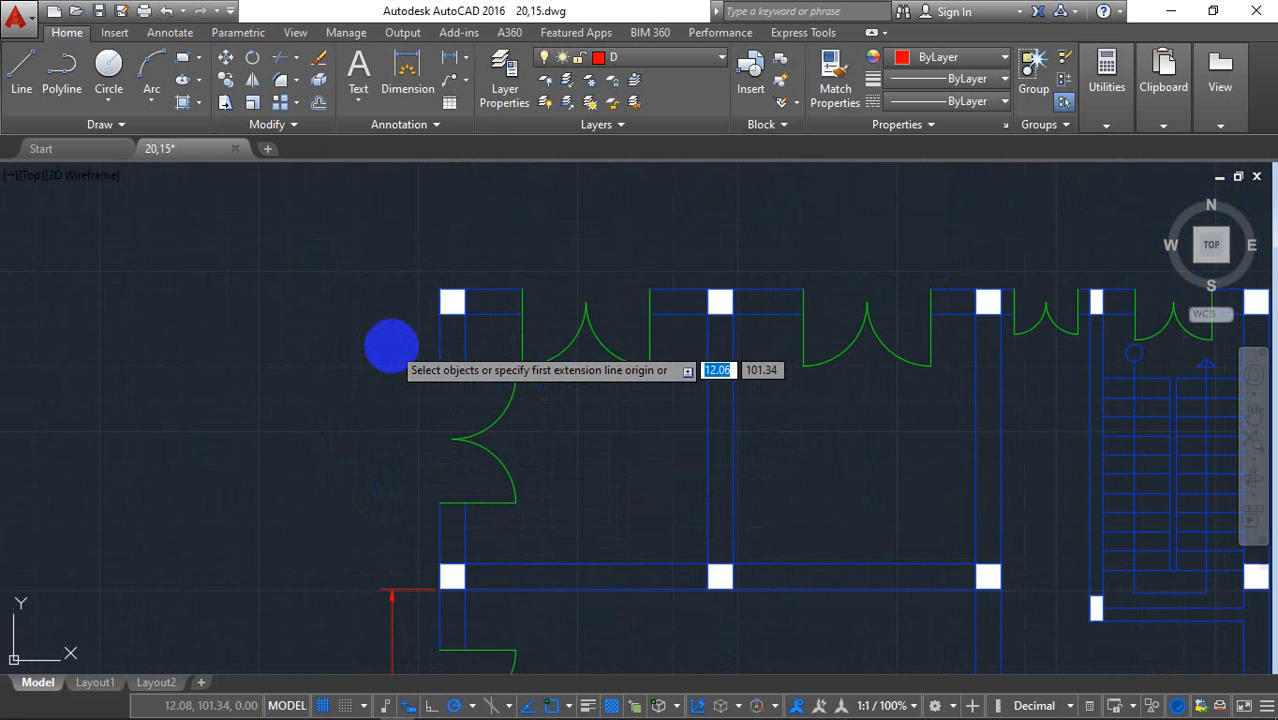
left_click(436, 314)
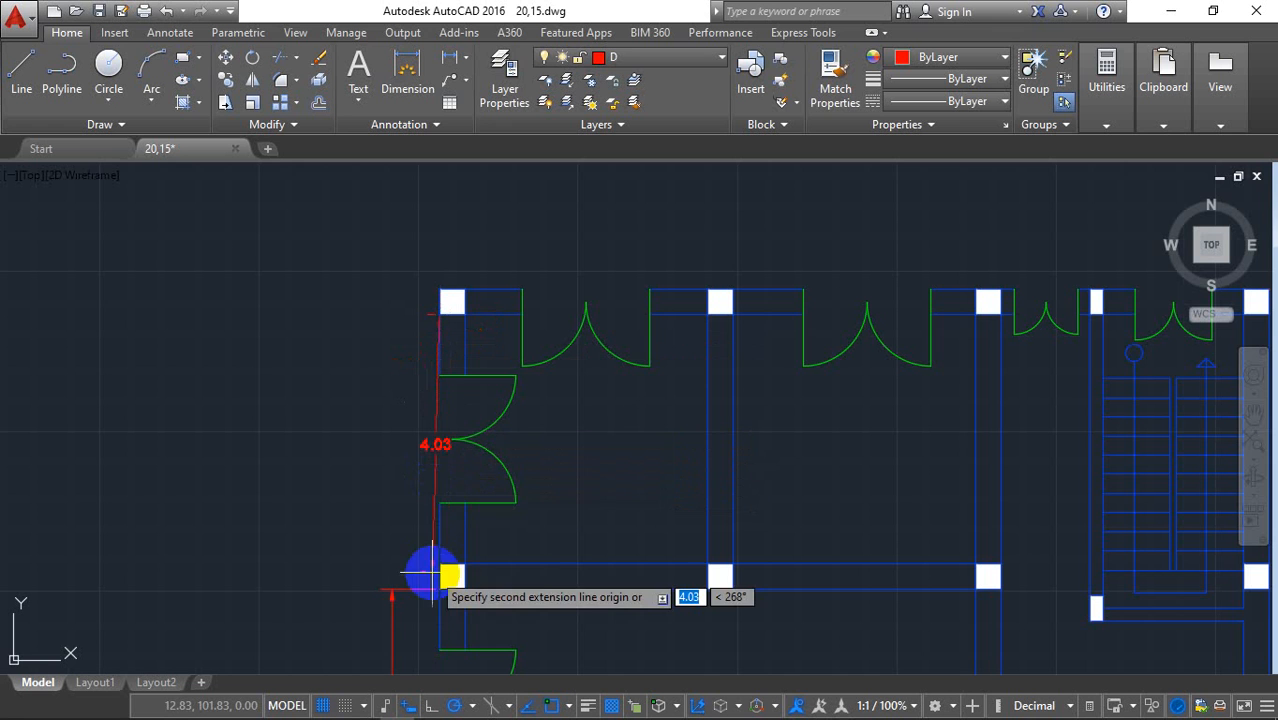
left_click(436, 572)
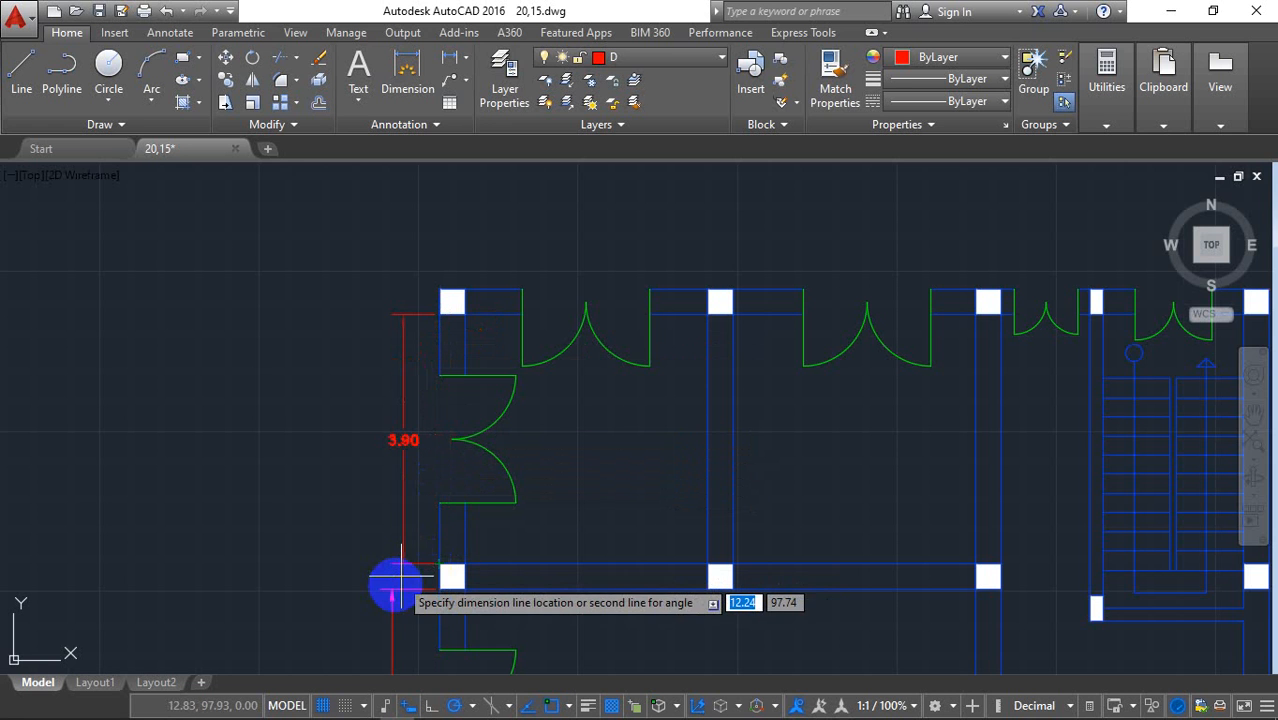
left_click(392, 588)
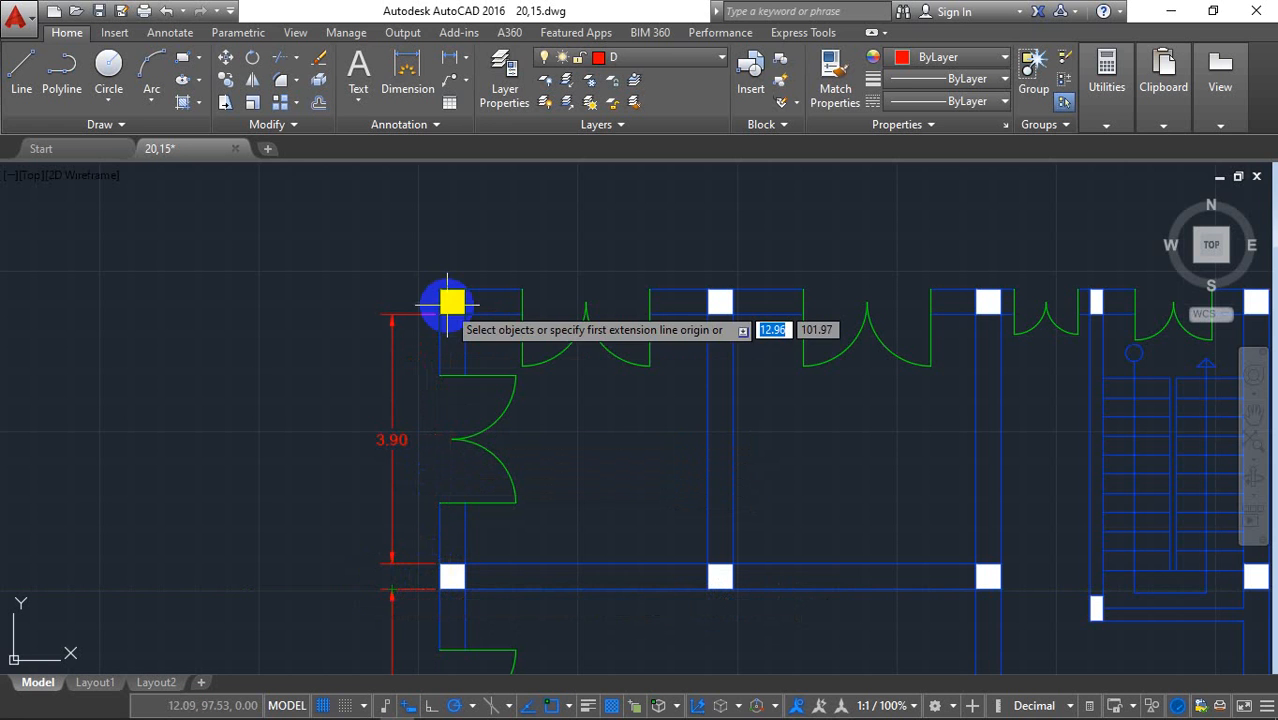
- Dimension the clear column spacing of the top wall's first two bays from the left, aligned in one row above the wall
left_click(464, 314)
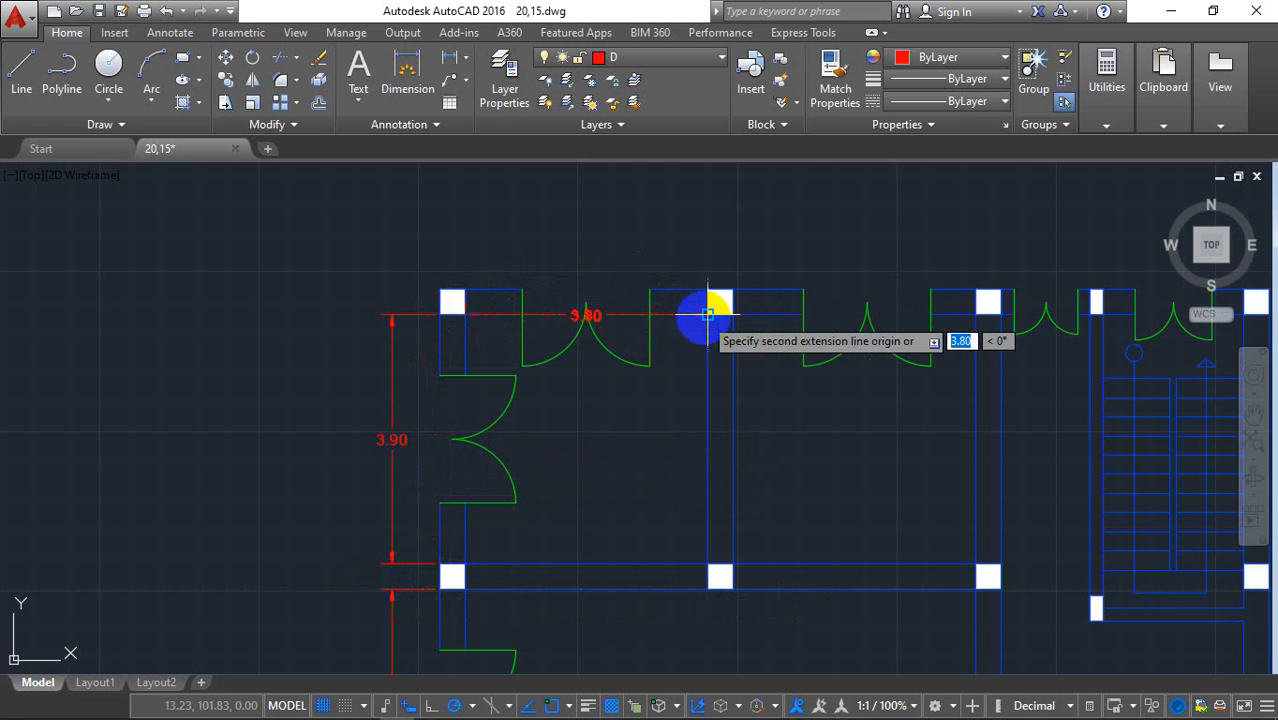
left_click(708, 314)
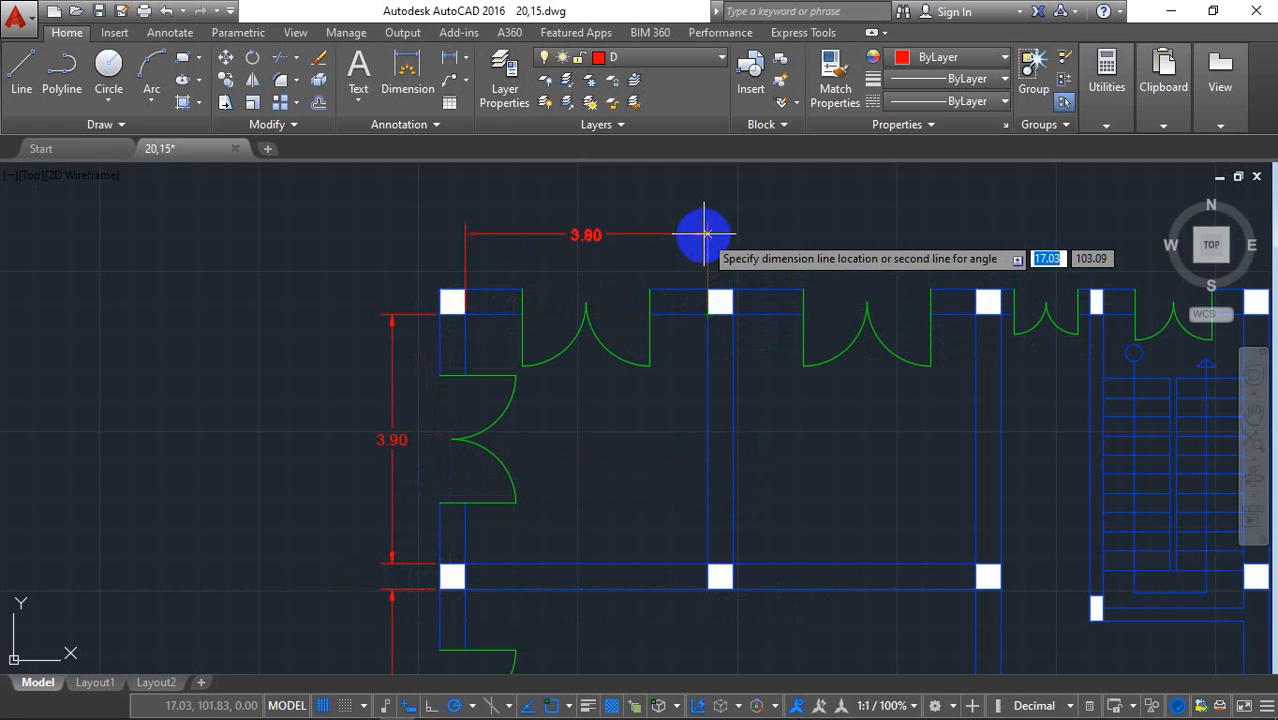
left_click(702, 246)
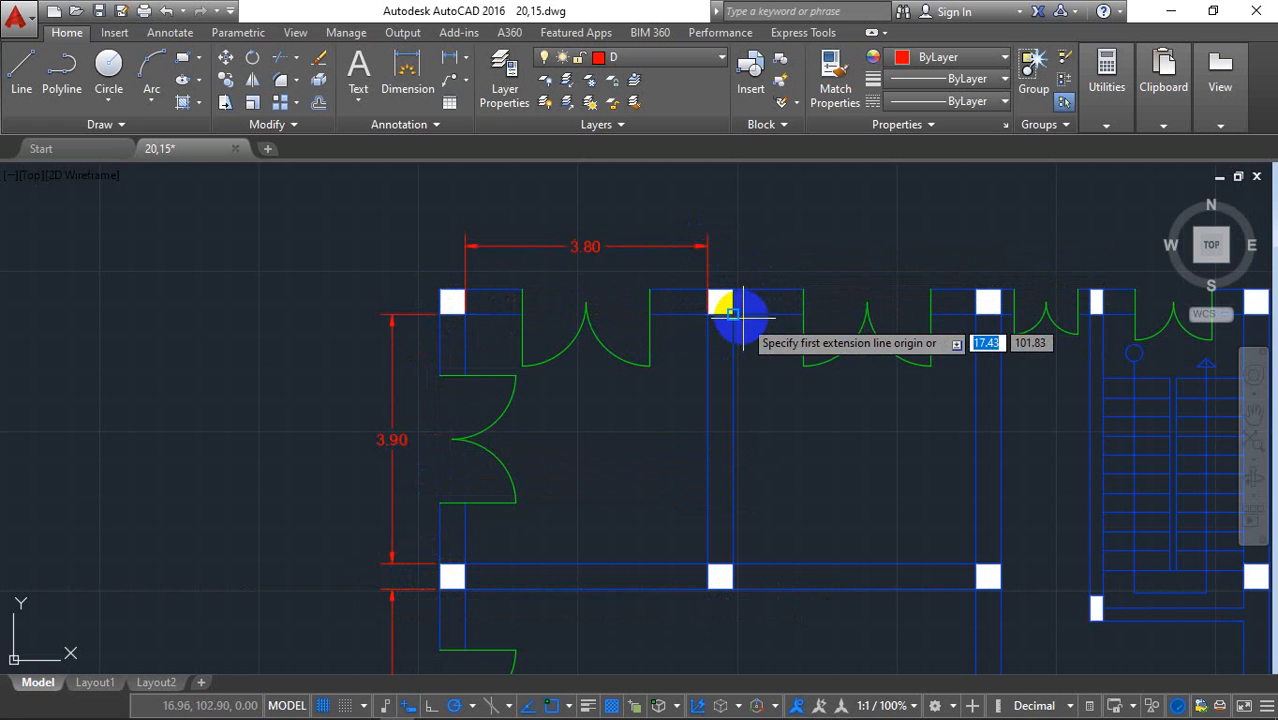
left_click(733, 314)
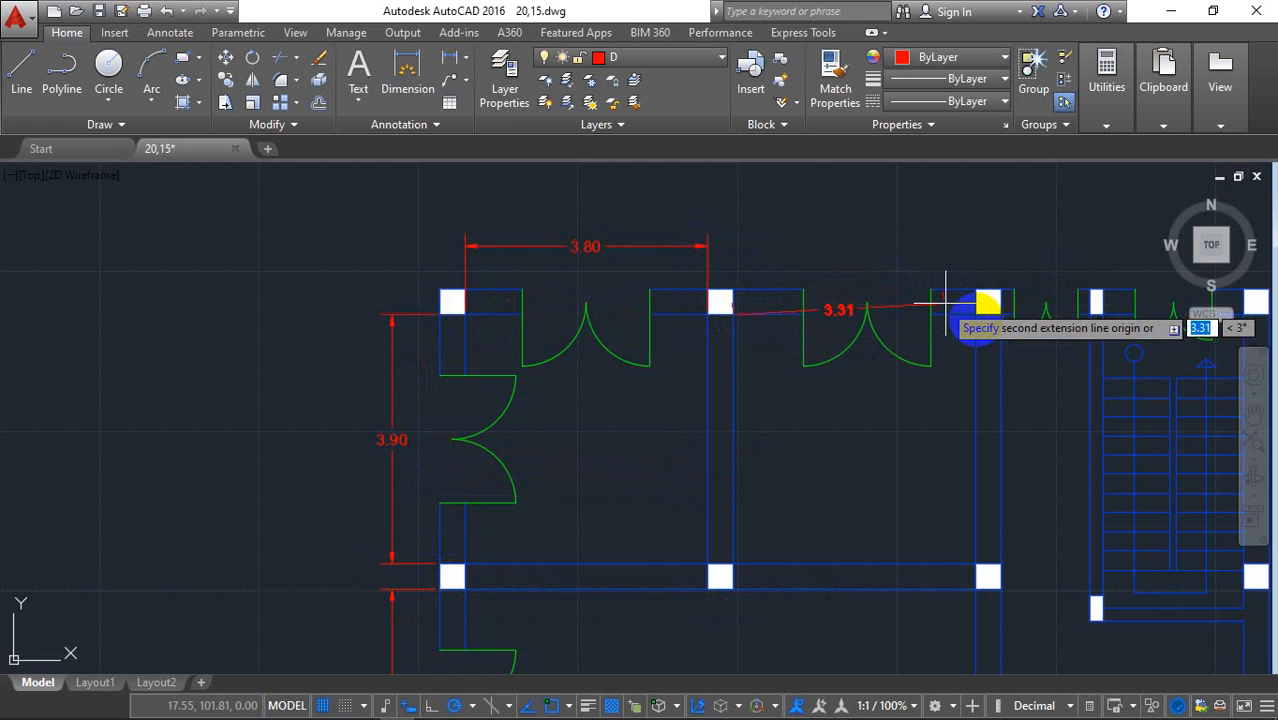
left_click(976, 314)
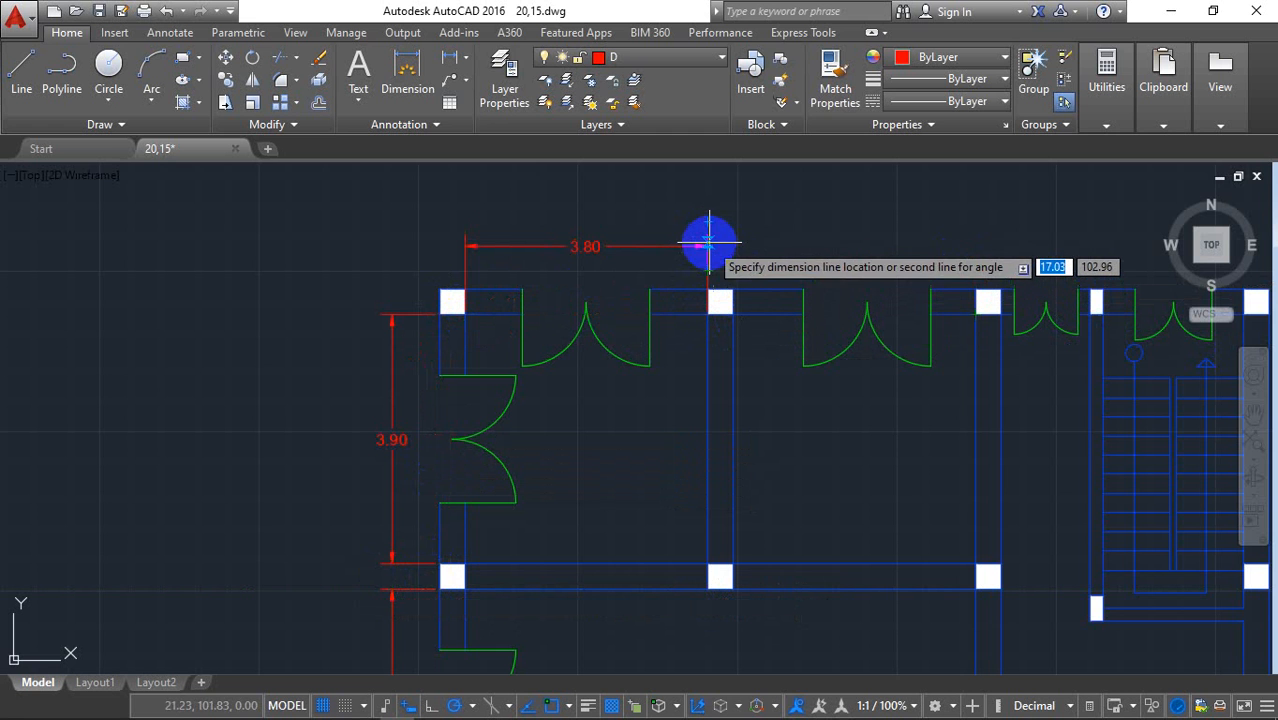
left_click(708, 246)
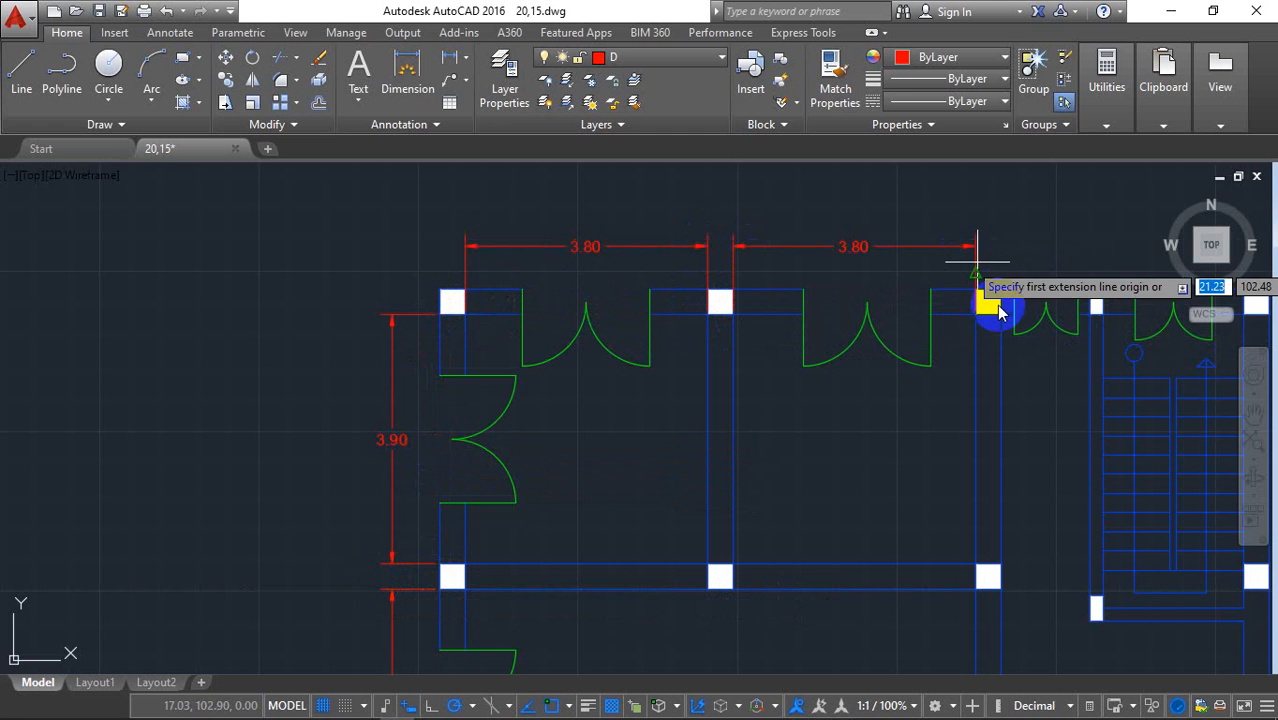
- Dimension the clear column spacing of the top wall's rightmost bay, in line with the other dimensions above the wall
scroll(820, 414, "down", 4)
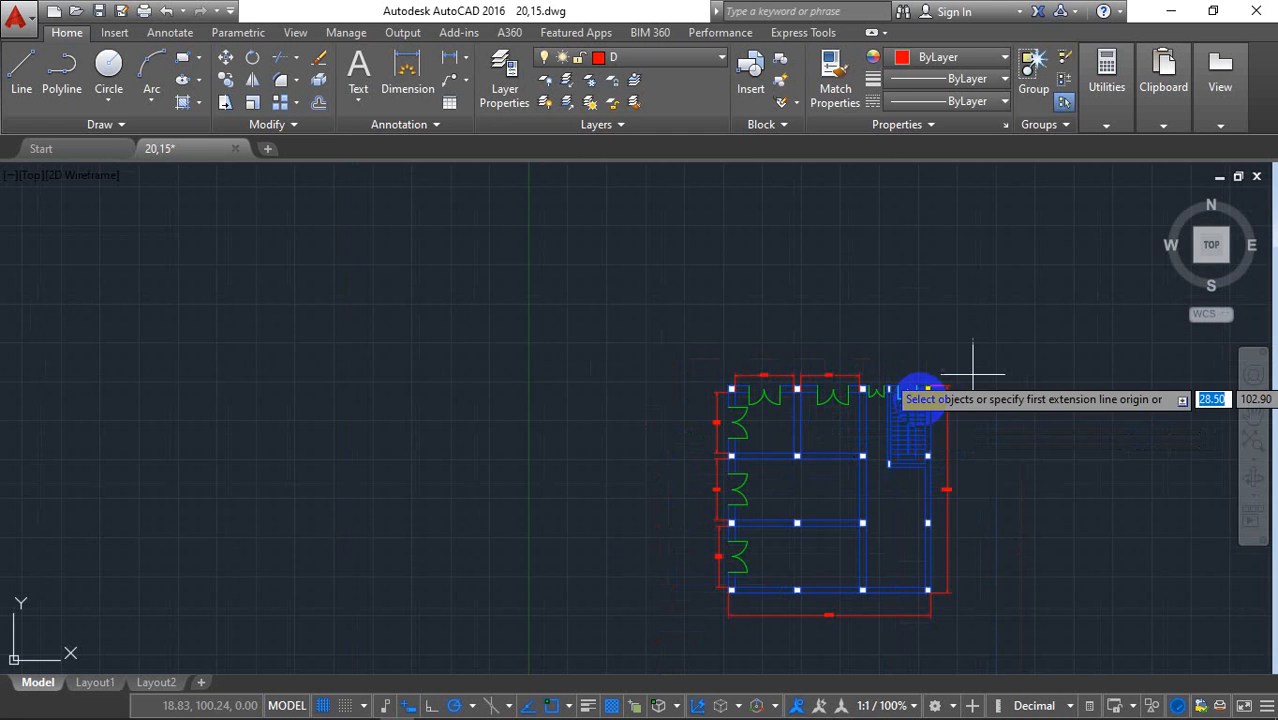
scroll(911, 382, "up", 2)
scroll(907, 390, "up", 4)
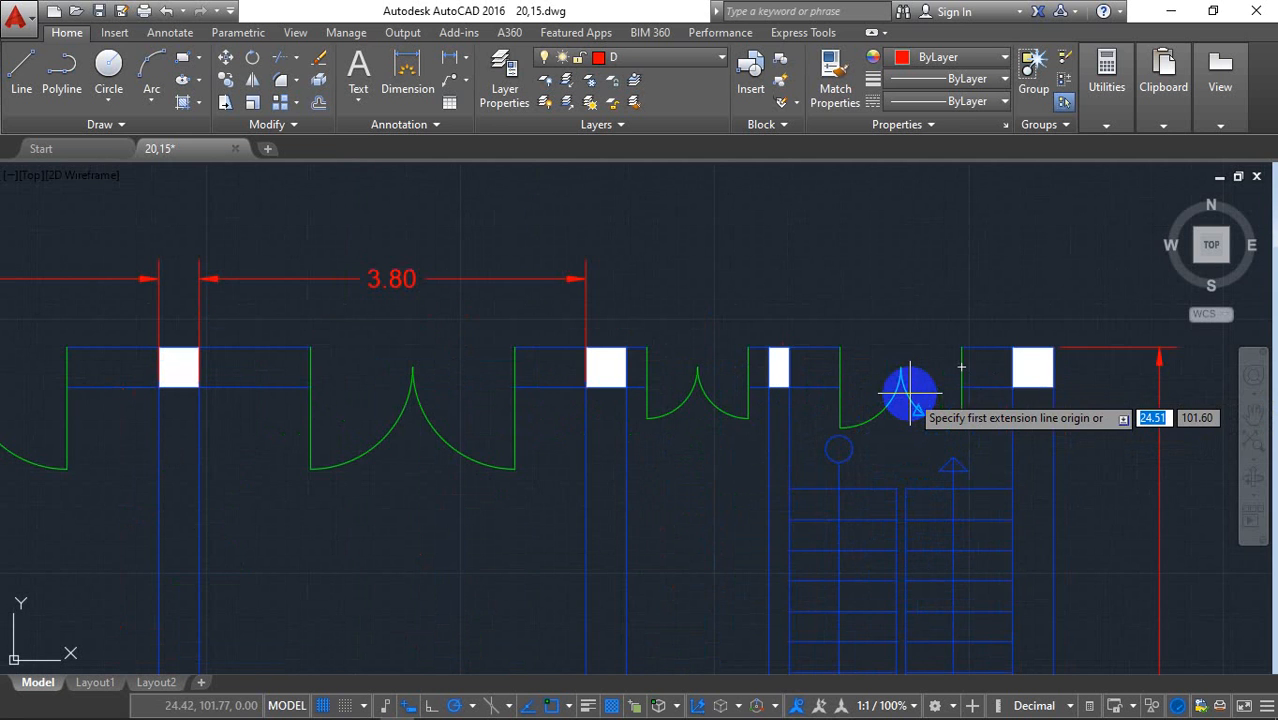
left_click(1013, 387)
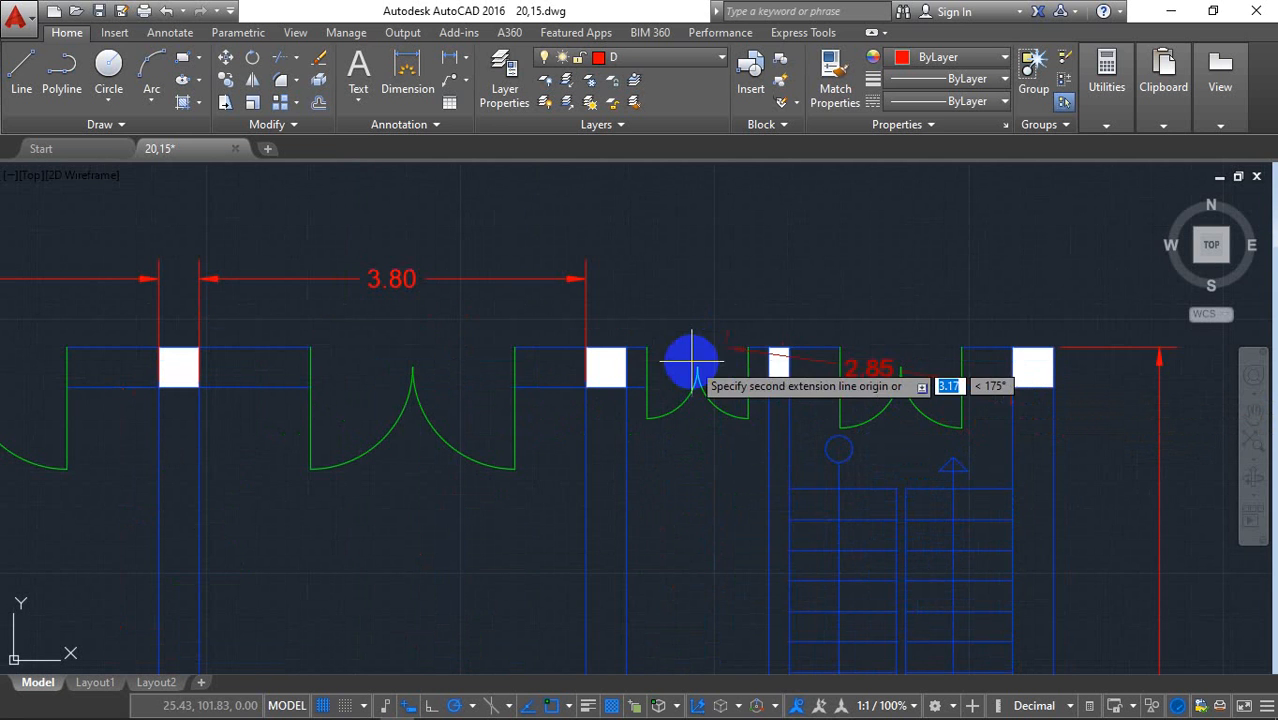
left_click(626, 387)
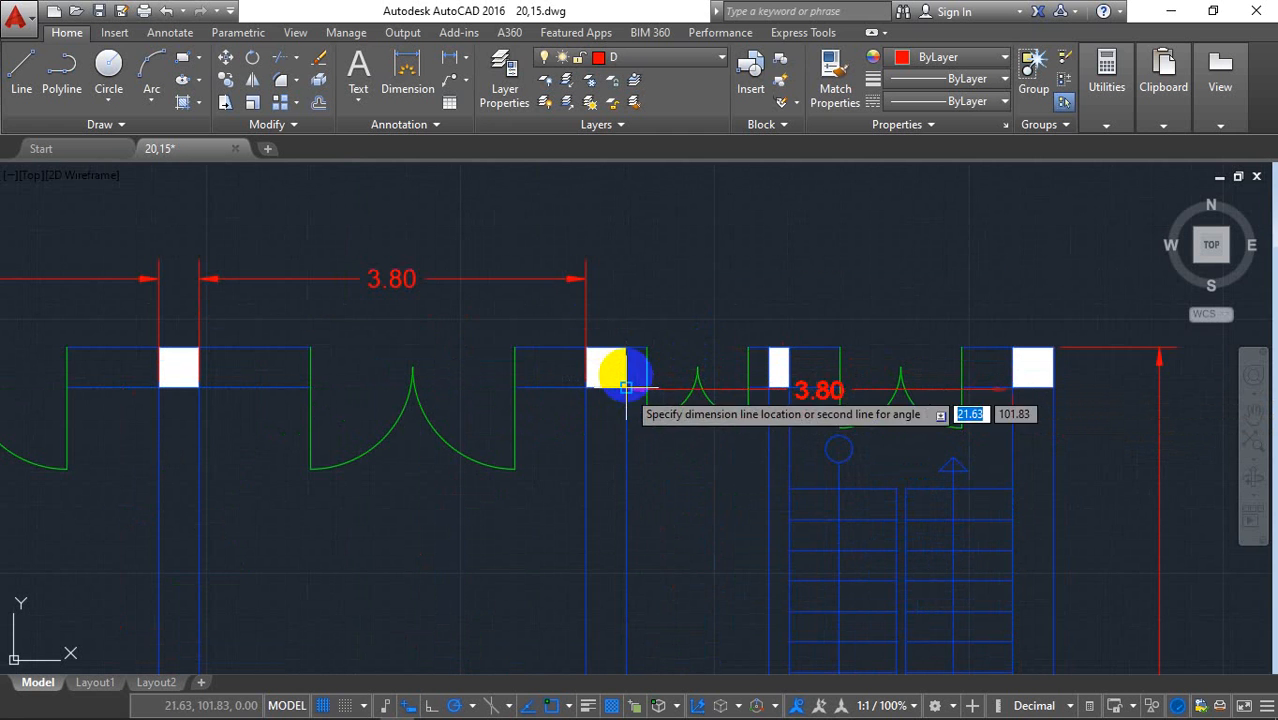
left_click(586, 280)
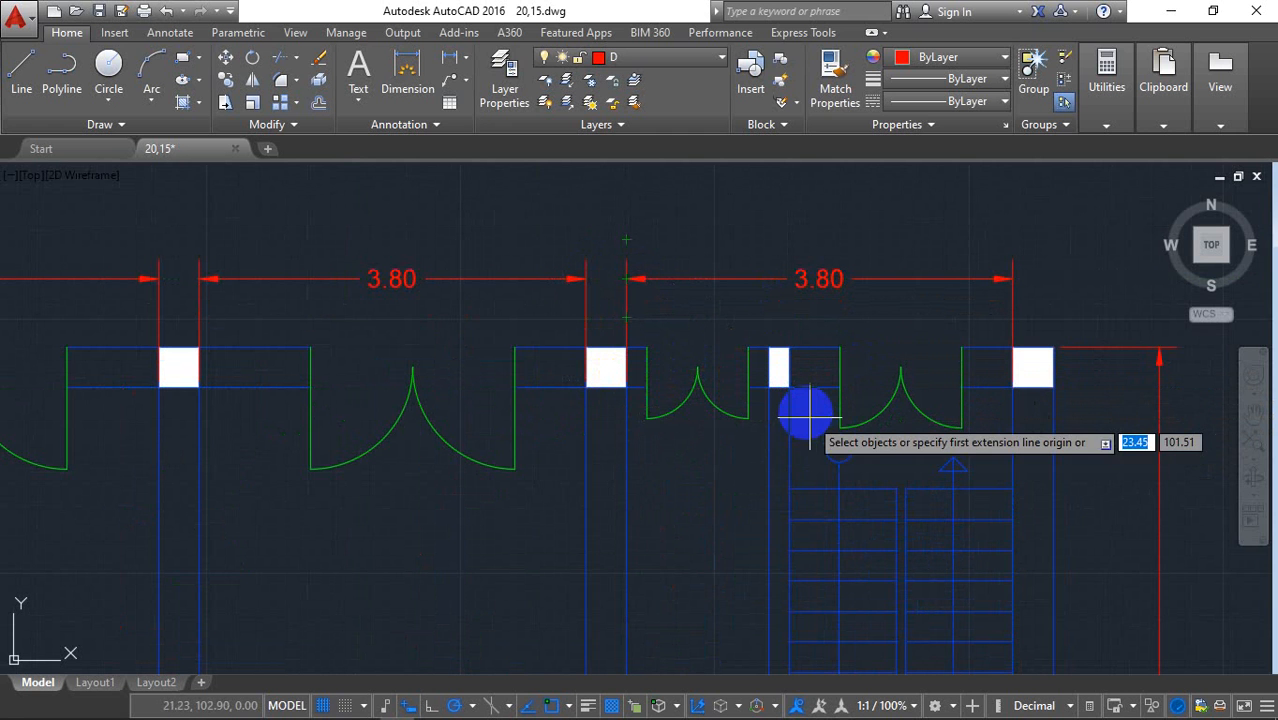
- Dimension the lengths of the stairwell's left and bottom walls, placing both dimensions just outside the stairwell
scroll(762, 305, "down", 4)
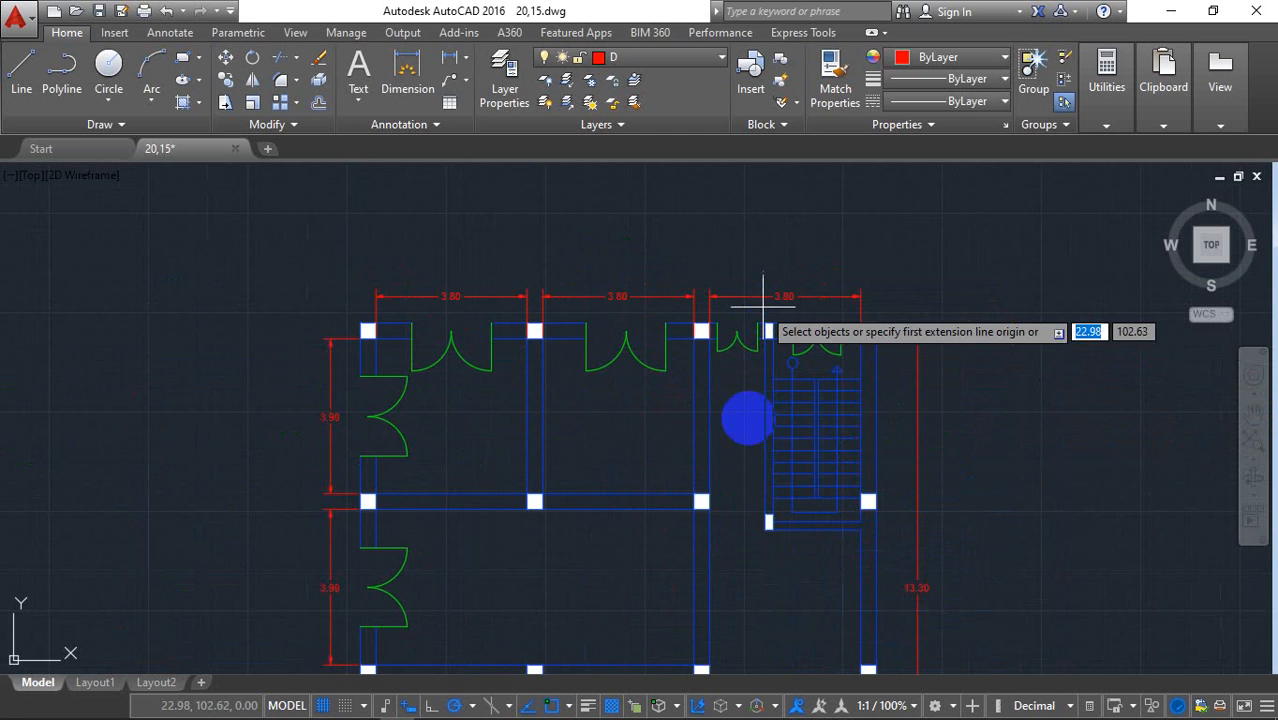
left_click(762, 418)
left_click(749, 418)
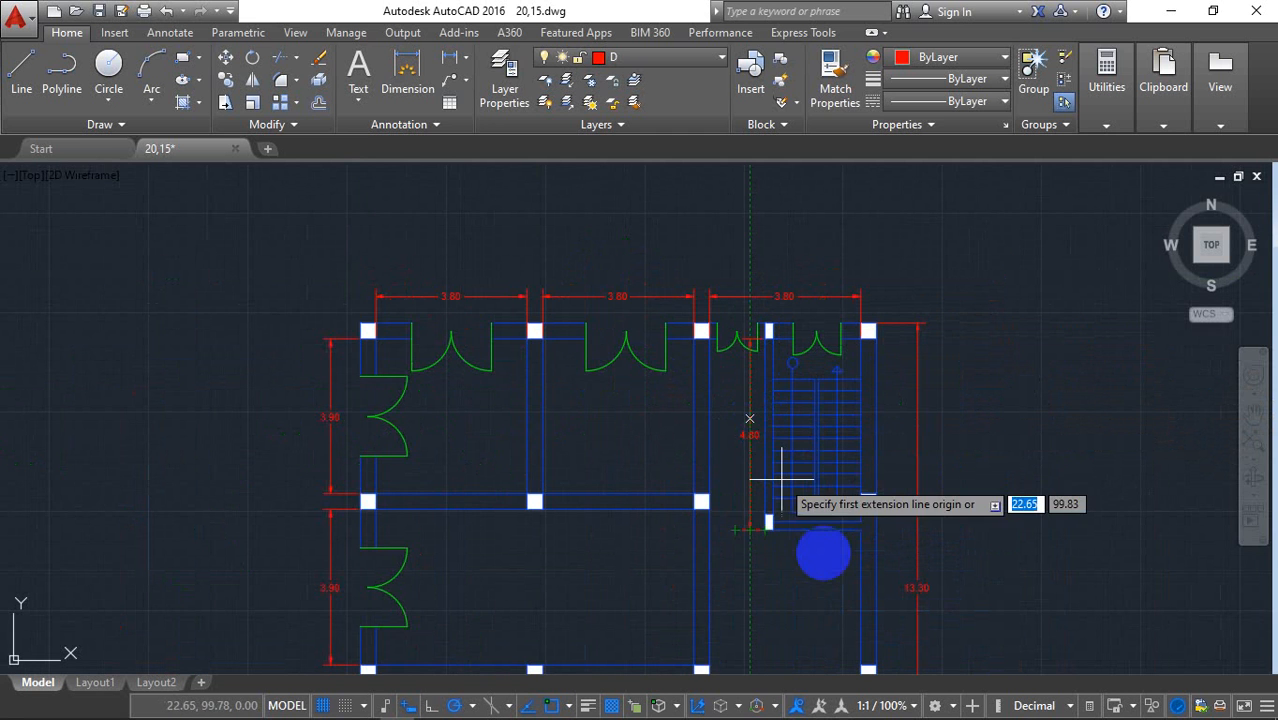
scroll(822, 550, "up", 5)
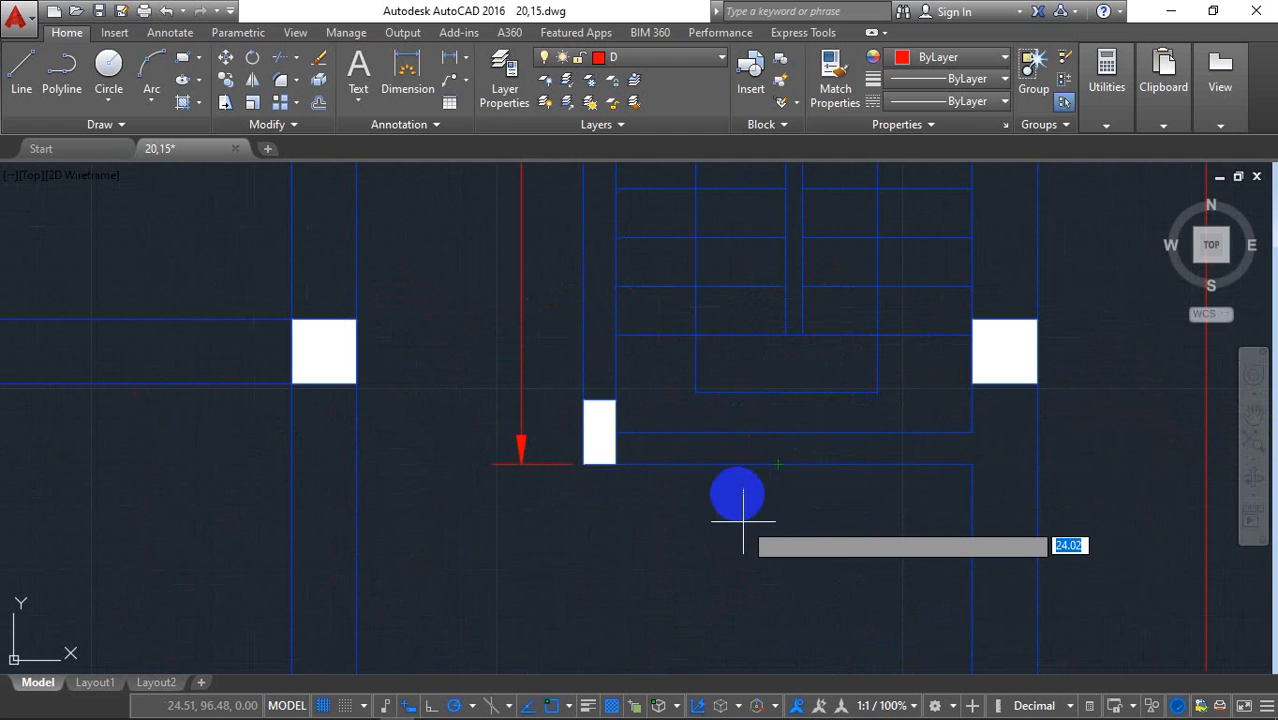
left_click(719, 465)
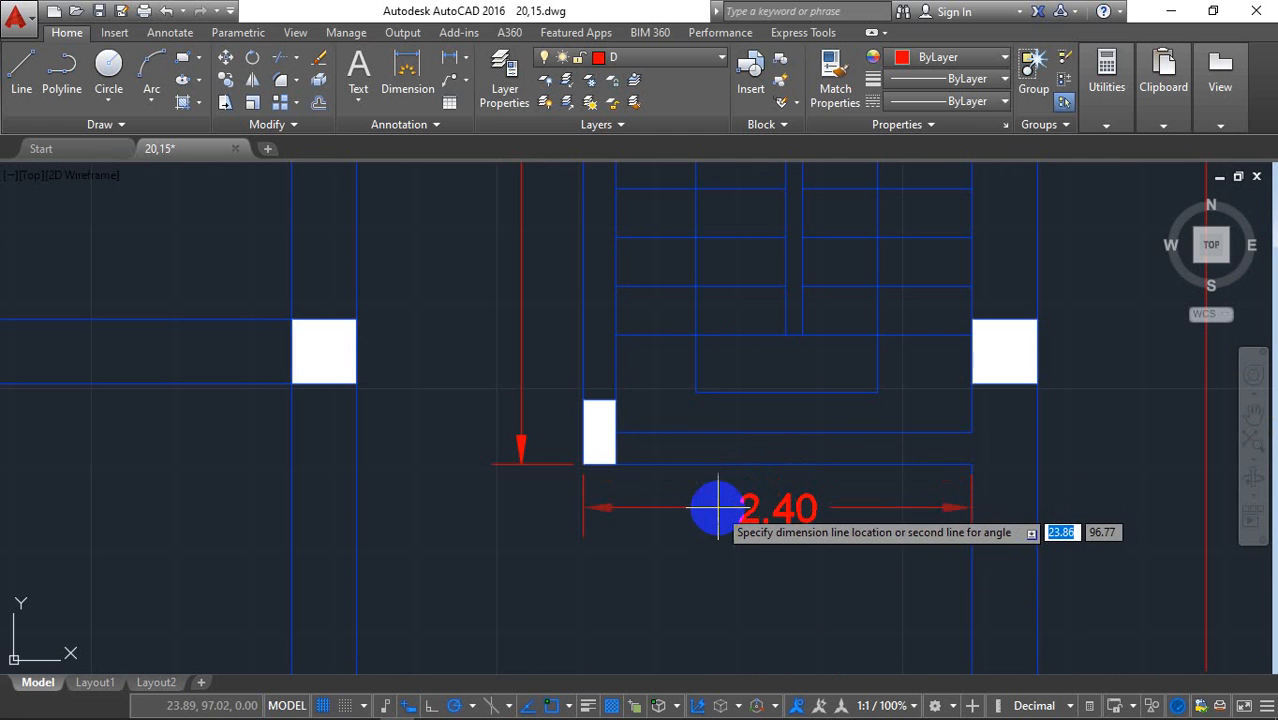
left_click(719, 507)
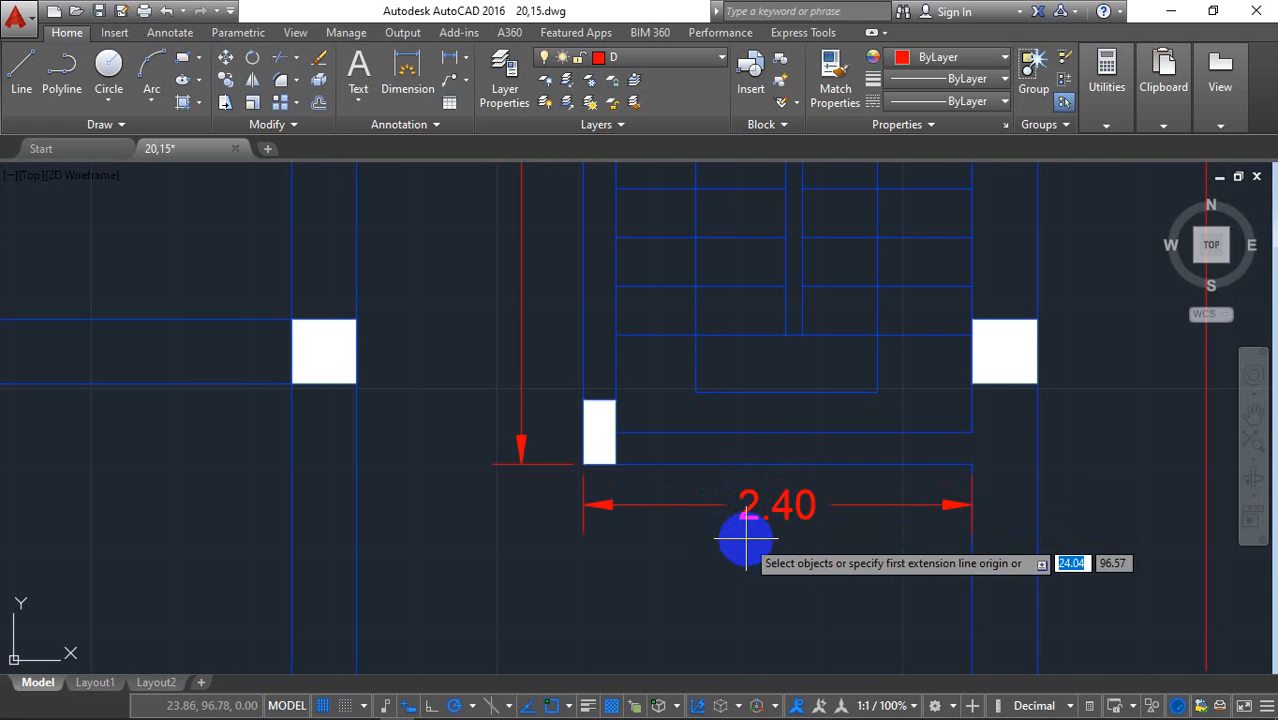
- Add the multiline text "Ground Floor" below the plan's bottom dimension with a text height of 1.50
scroll(745, 535, "down", 4)
scroll(745, 540, "down", 4)
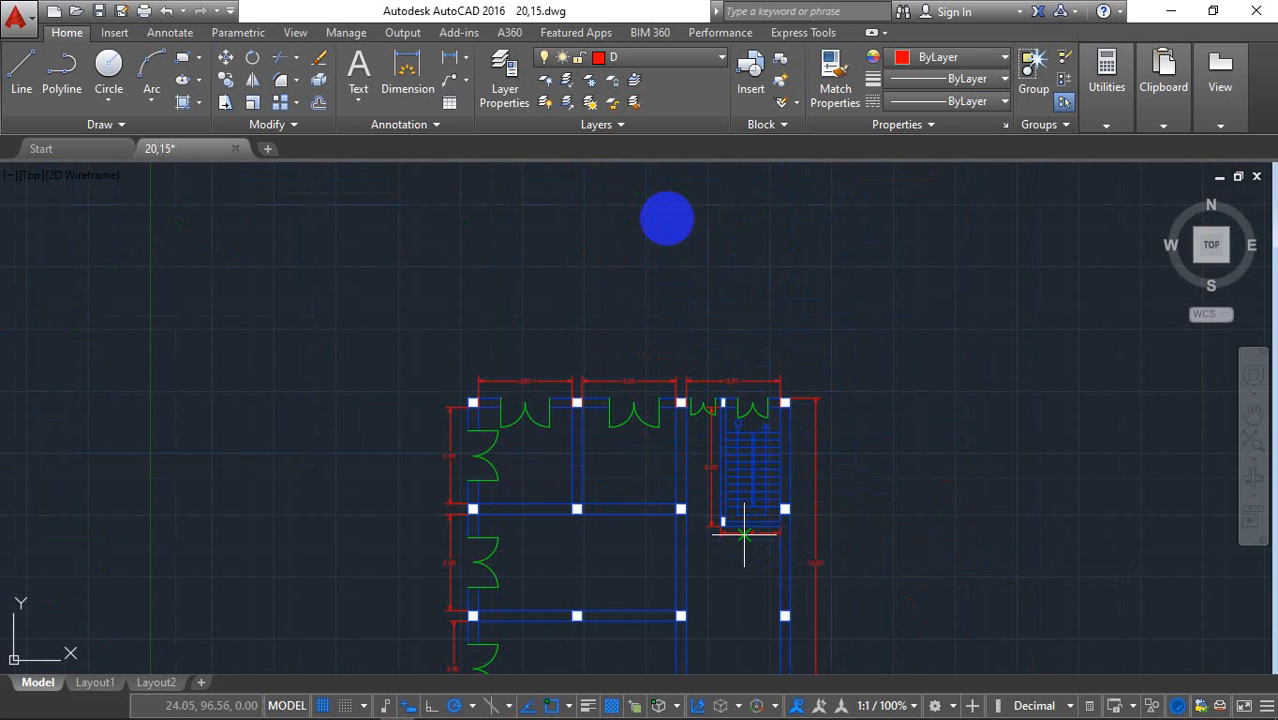
scroll(668, 232, "down", 2)
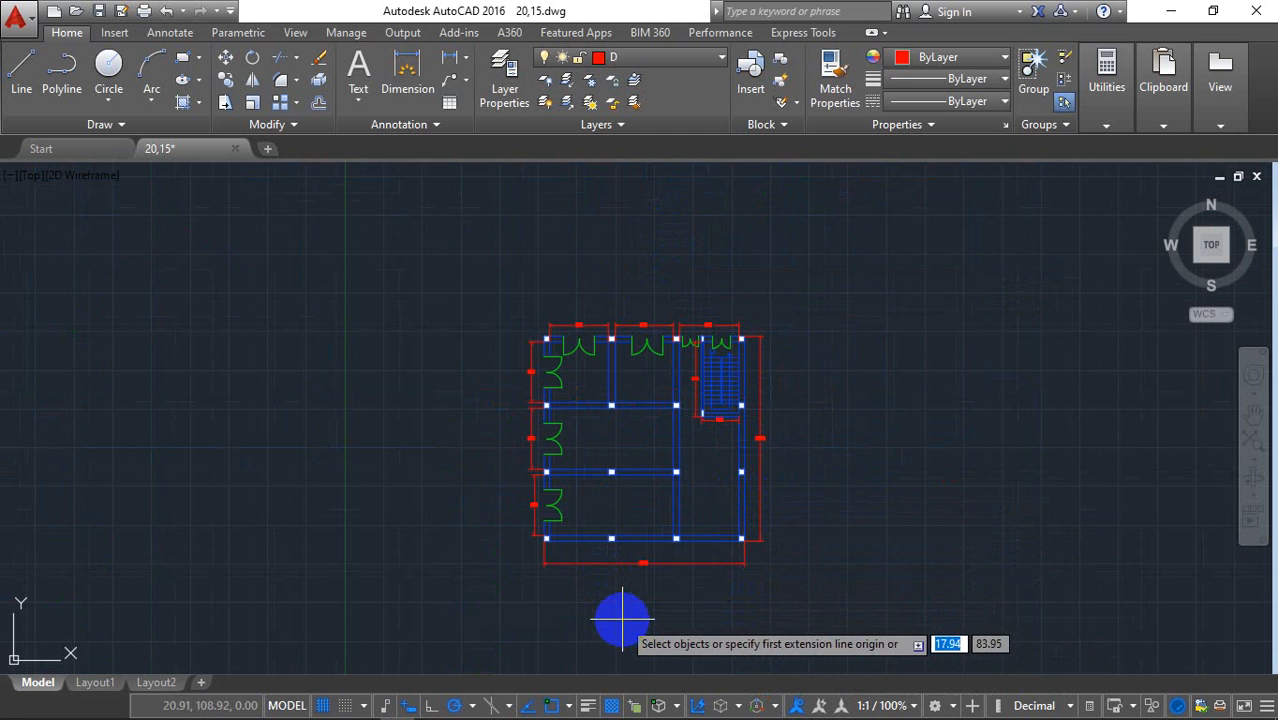
scroll(622, 620, "up", 2)
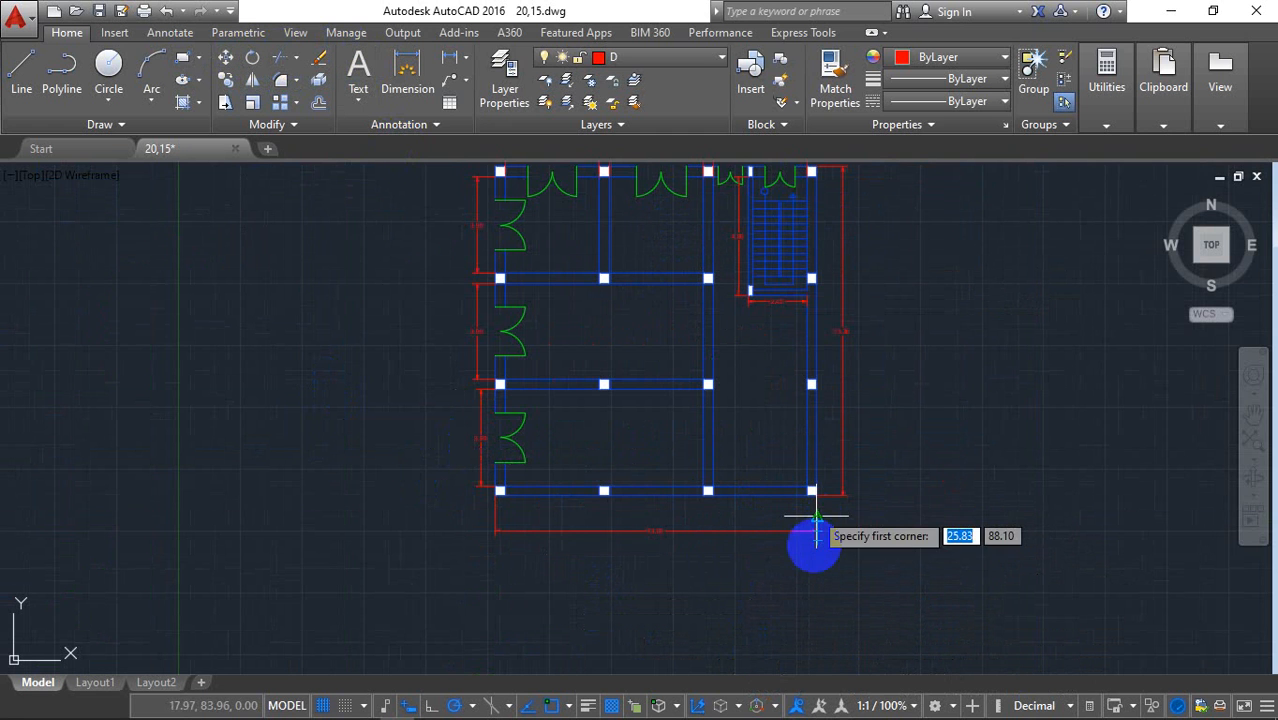
left_click(536, 564)
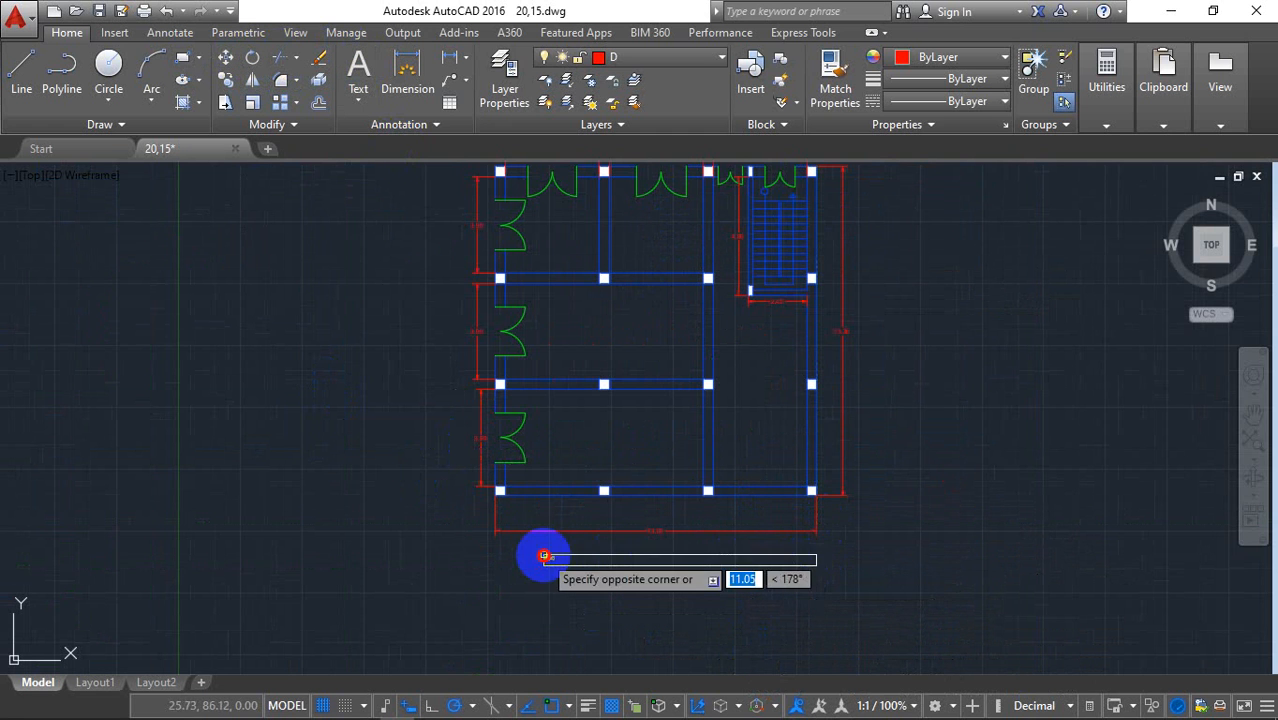
left_click(685, 596)
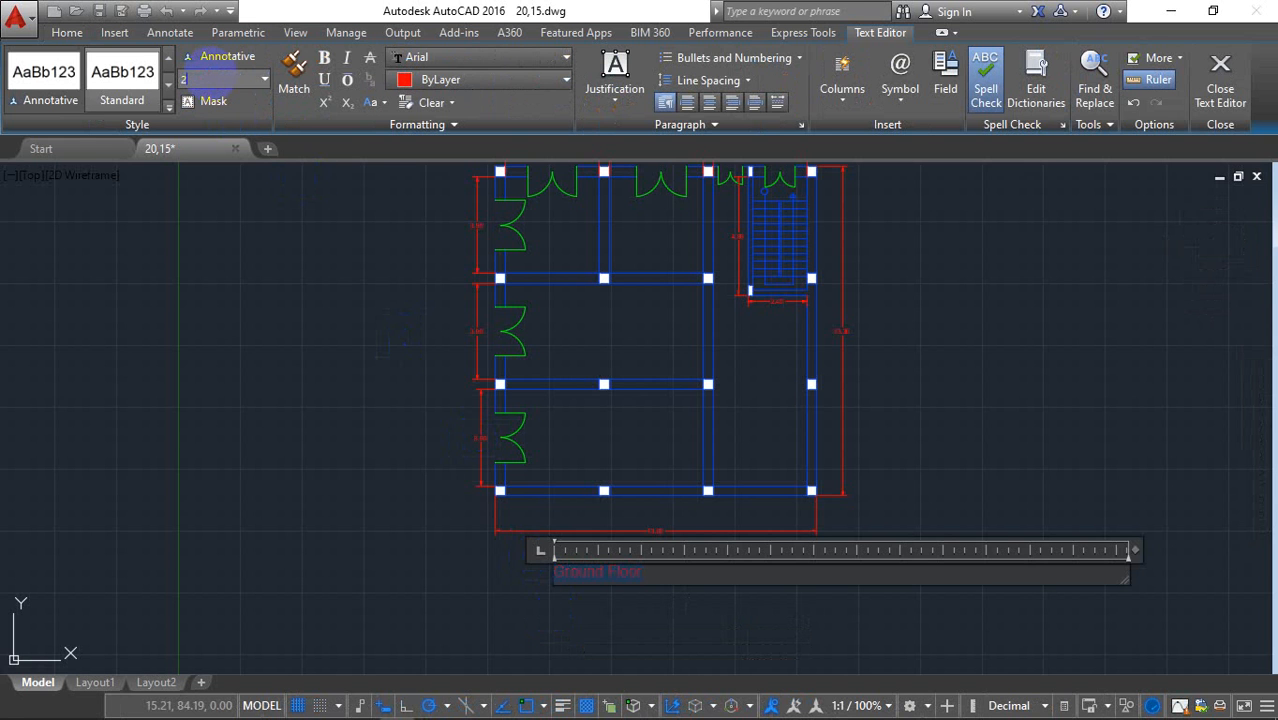
key("Return")
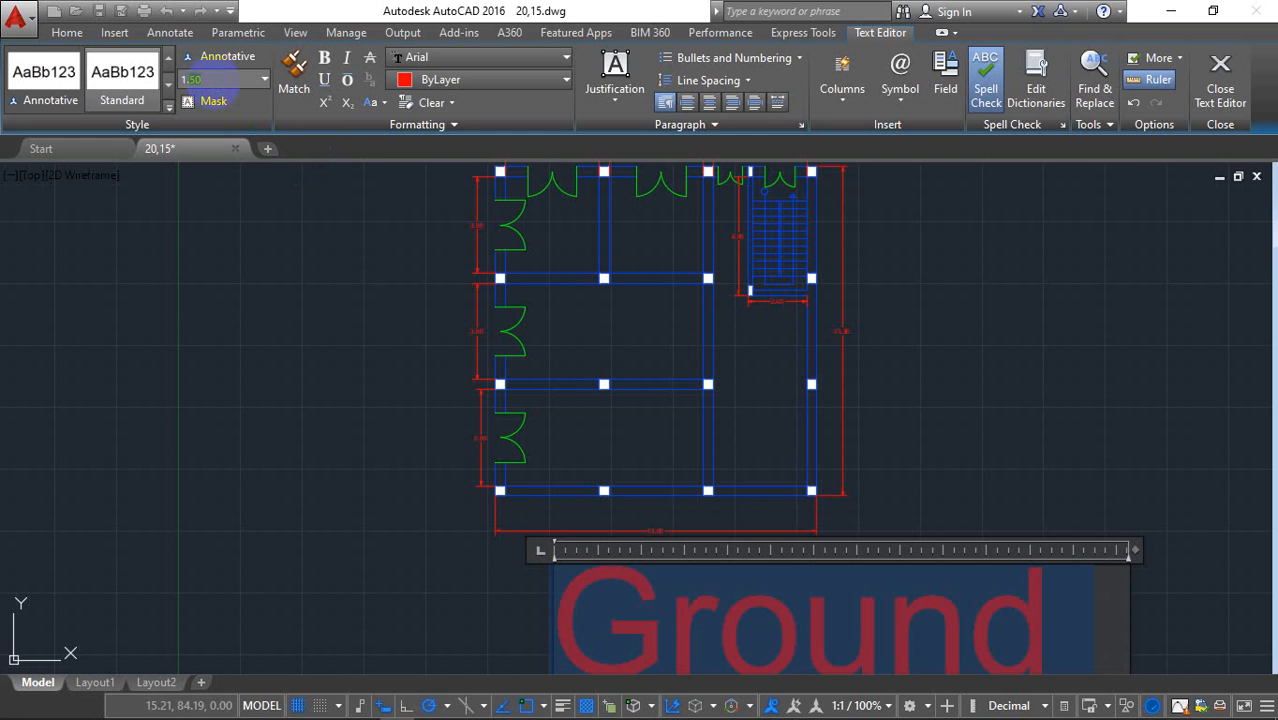
key("Return")
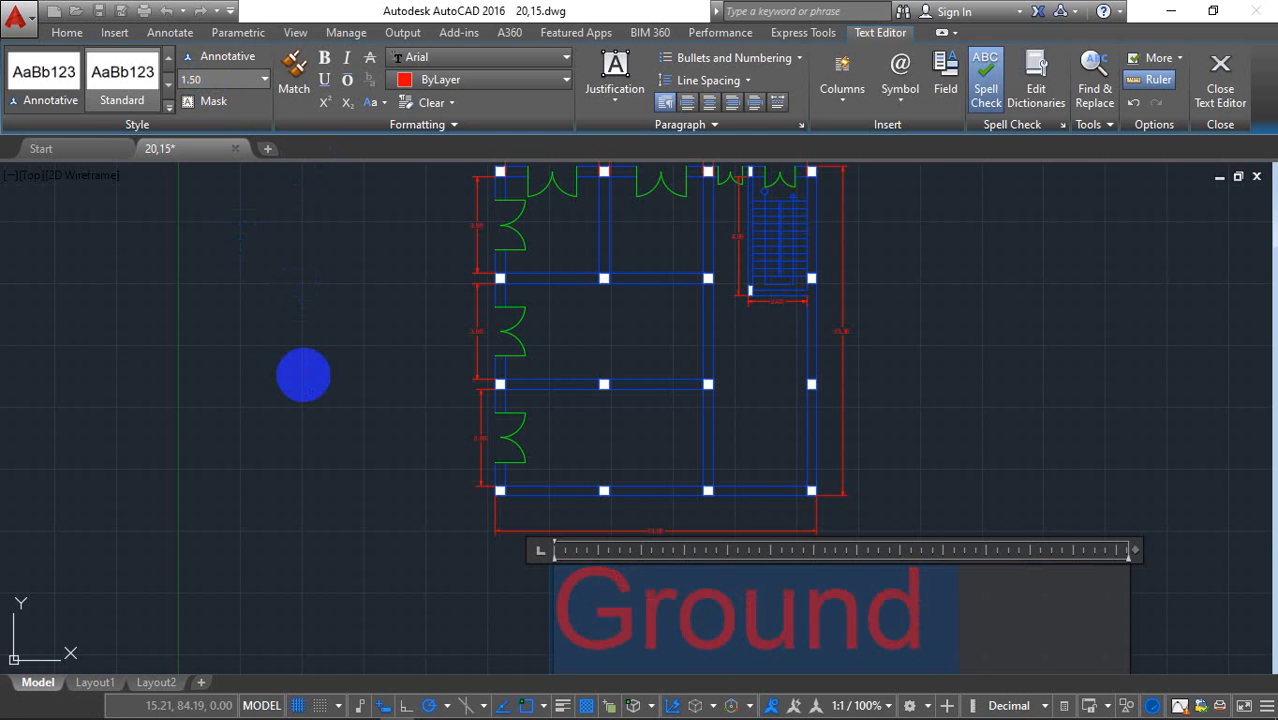
left_click(300, 374)
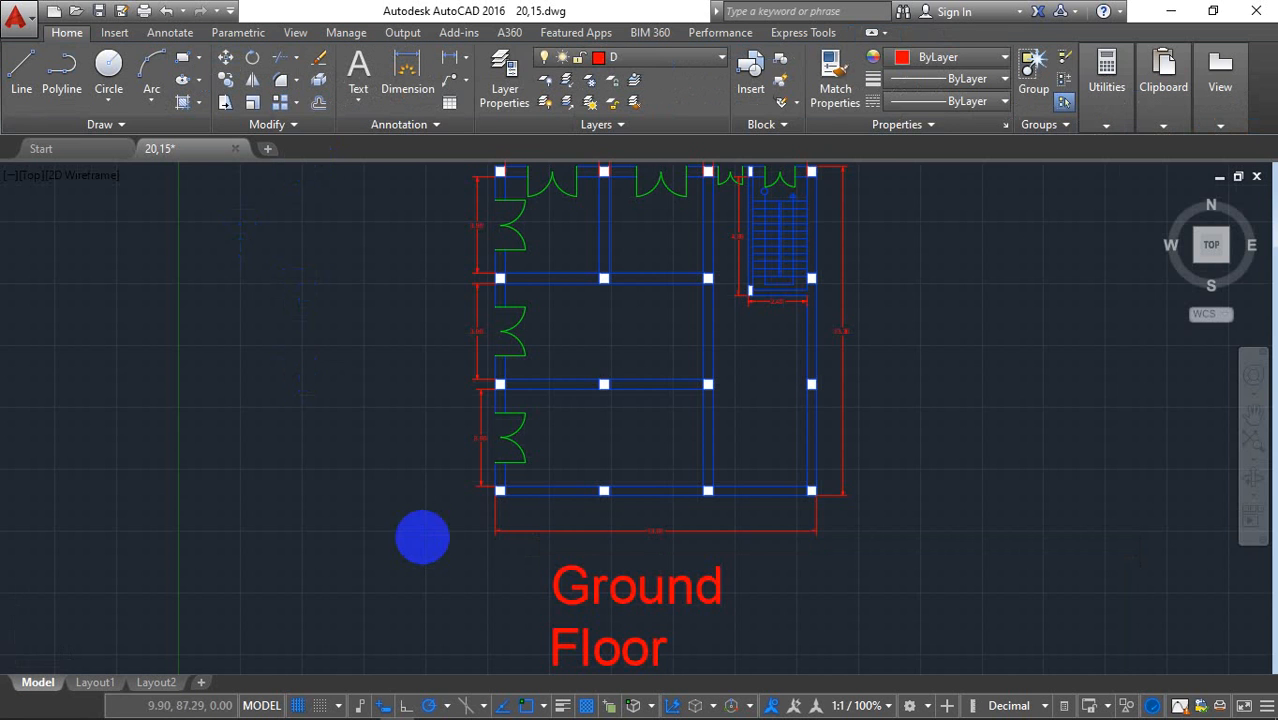
- Widen the "Ground Floor" text frame so that the title fits on a single line
scroll(422, 537, "down", 2)
left_click(545, 600)
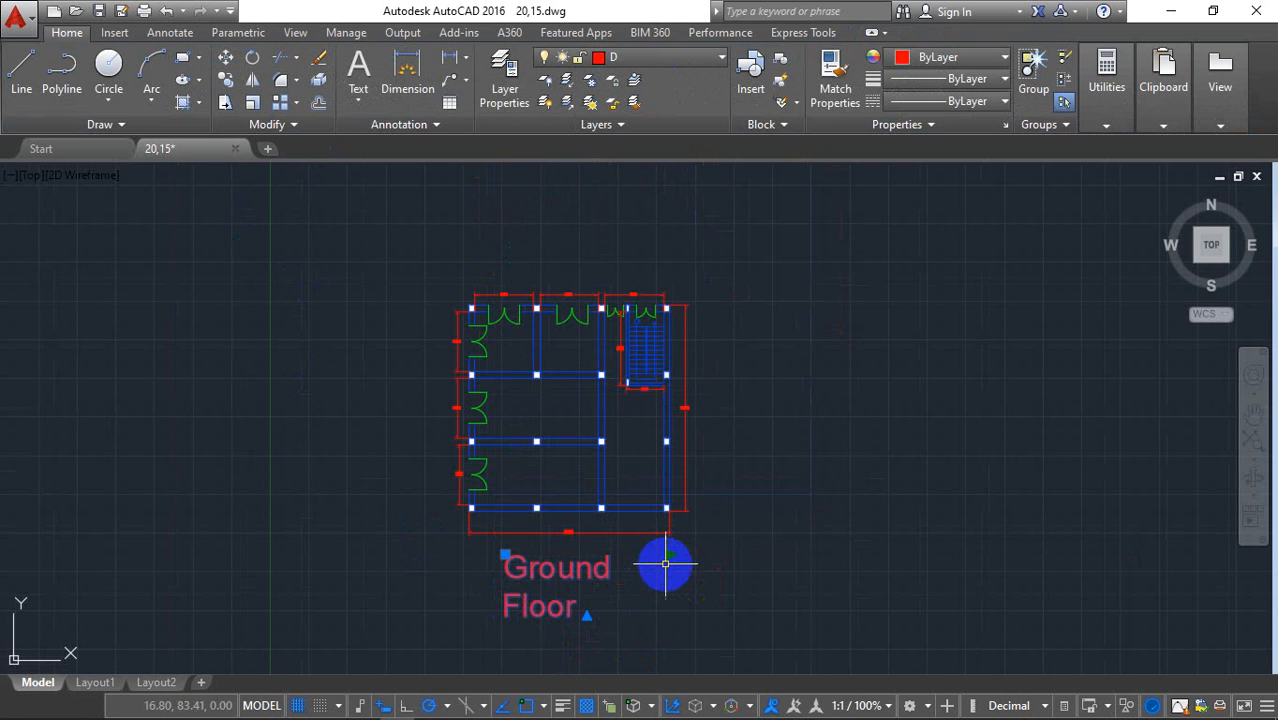
left_click_drag(669, 553, 750, 545)
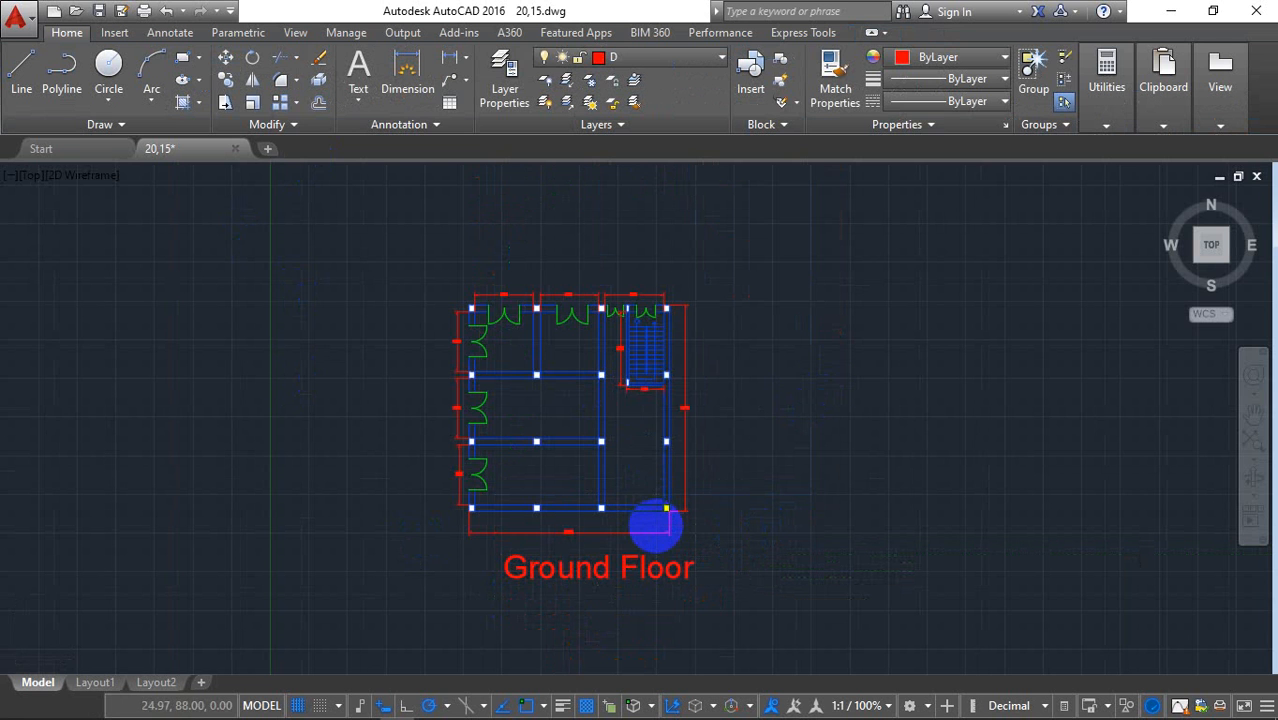
scroll(656, 522, "up", 2)
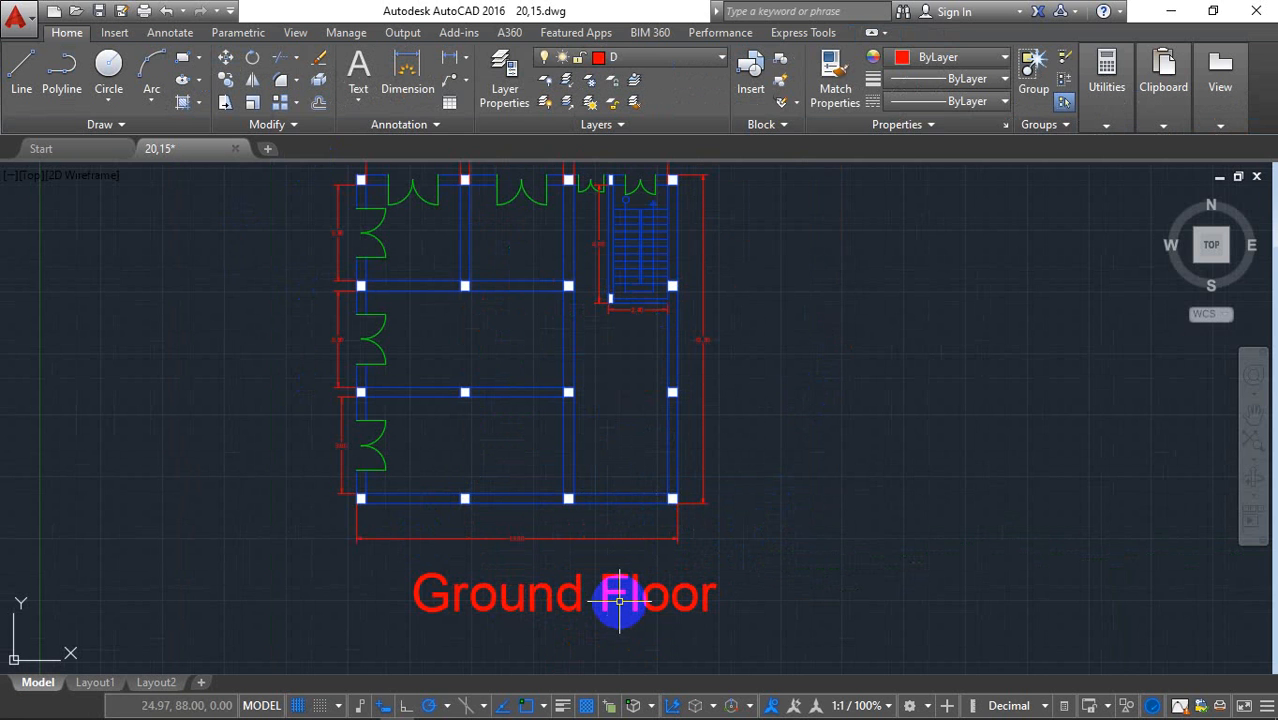
scroll(620, 600, "down", 2)
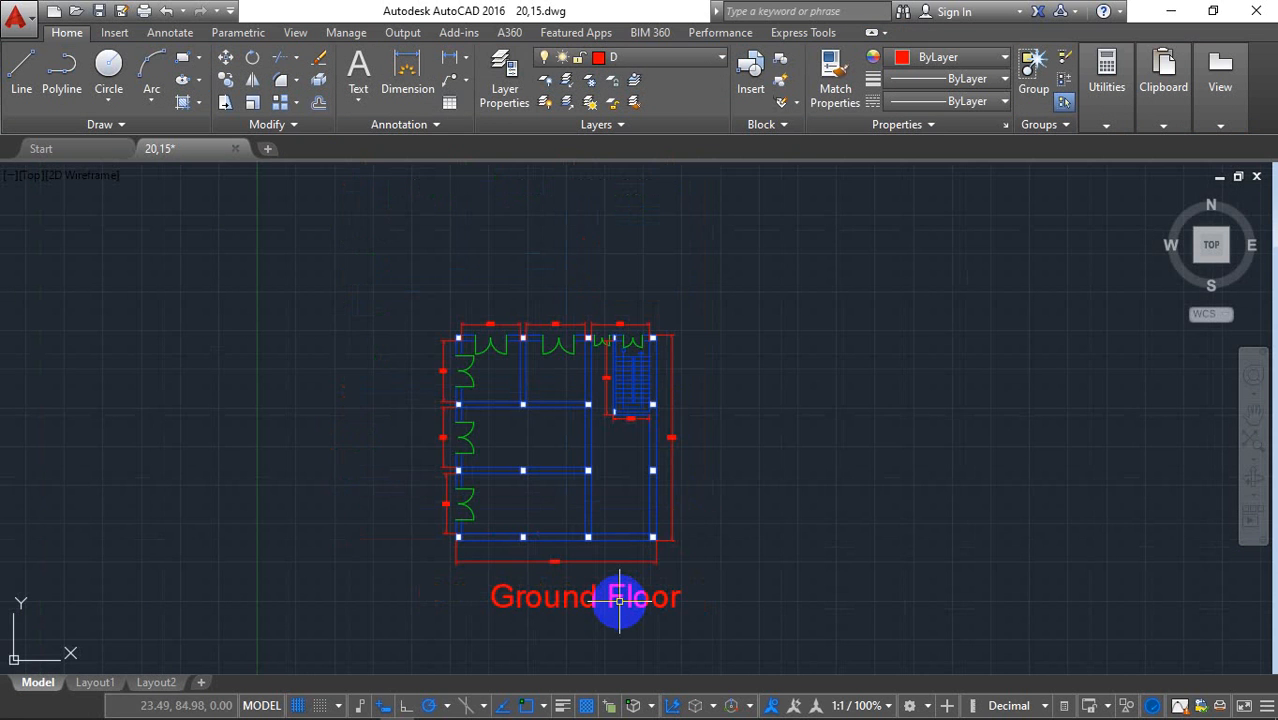